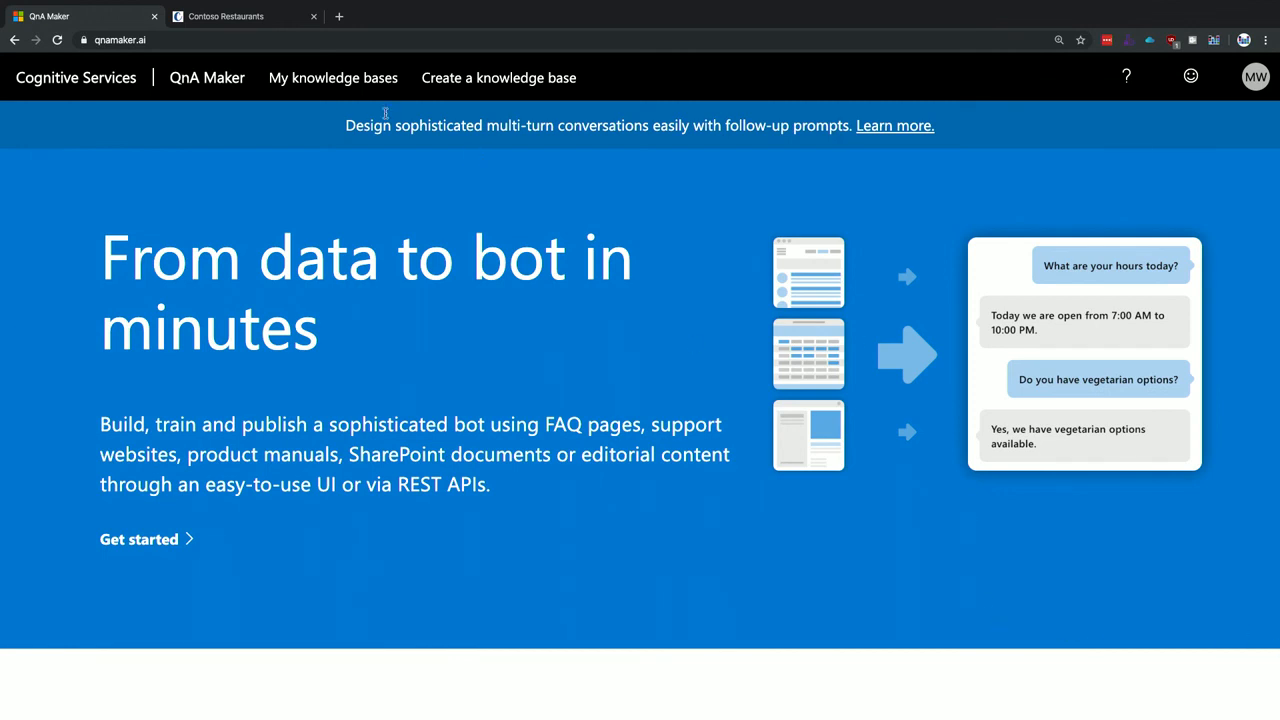
Step: Open the page for creating a new QnA Maker knowledge base
scroll(432, 380, "down", 2)
scroll(432, 380, "down", 7)
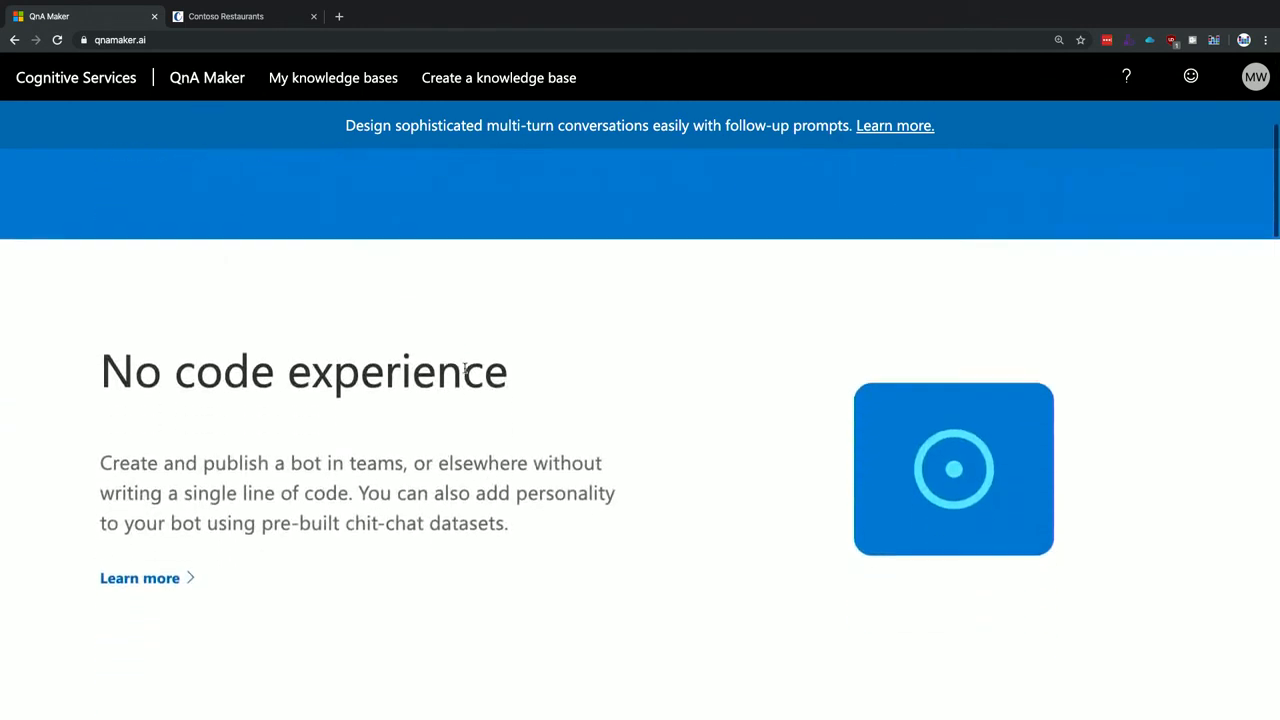
scroll(477, 369, "up", 10)
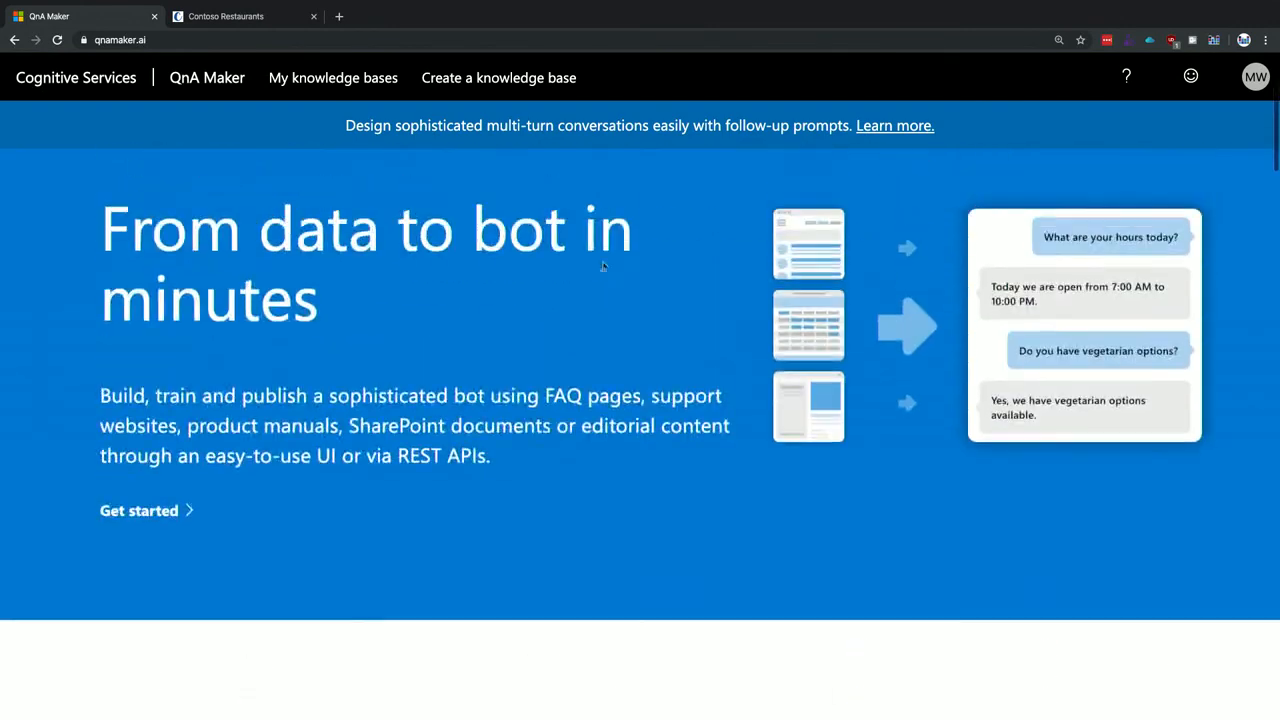
left_click(459, 78)
key("ctrl+plus")
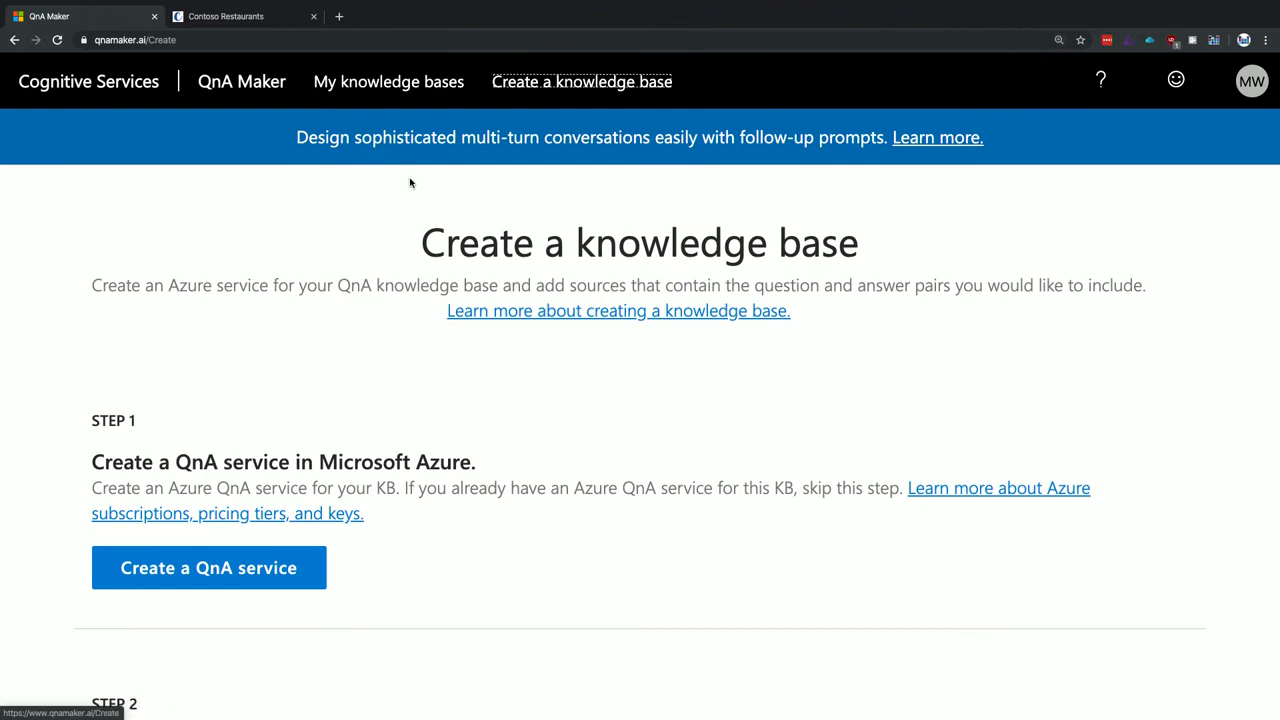
key("ctrl+minus")
Step: Connect the knowledge base to the jumpto365 directory, the Pay-As-You-Go subscription and the Matt-QnA-KB service
scroll(284, 377, "down", 2)
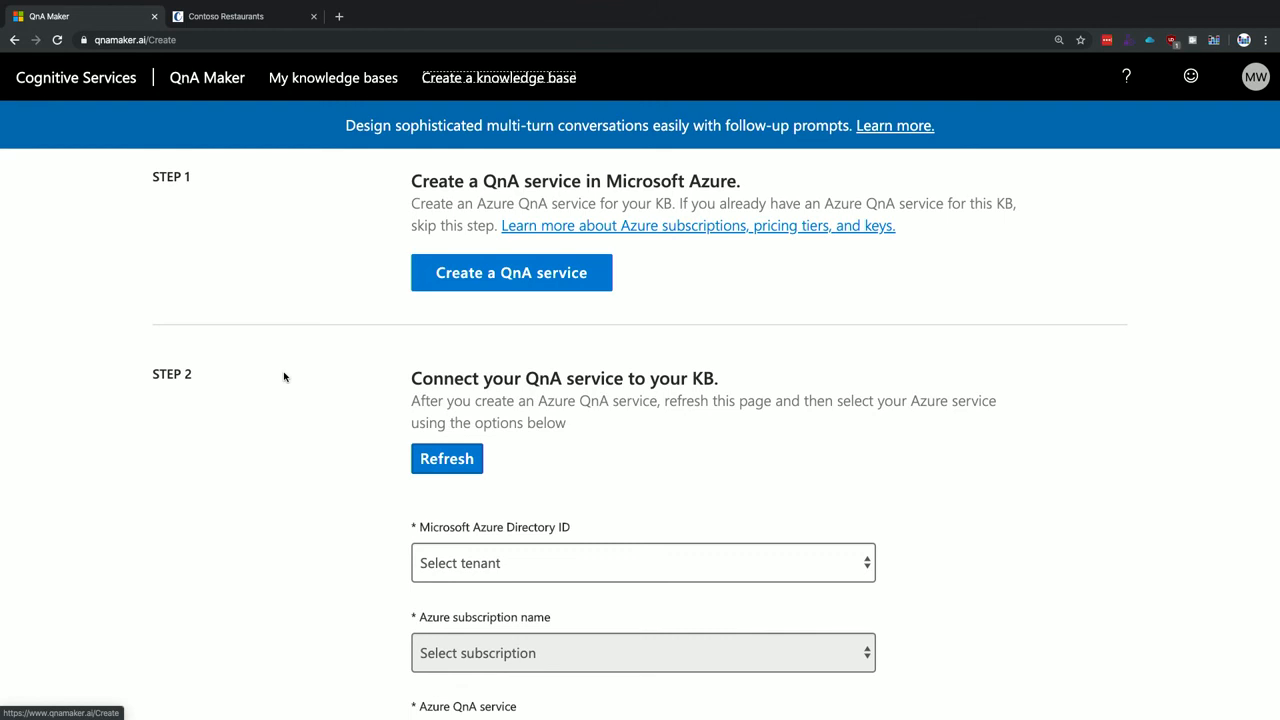
scroll(286, 377, "down", 2)
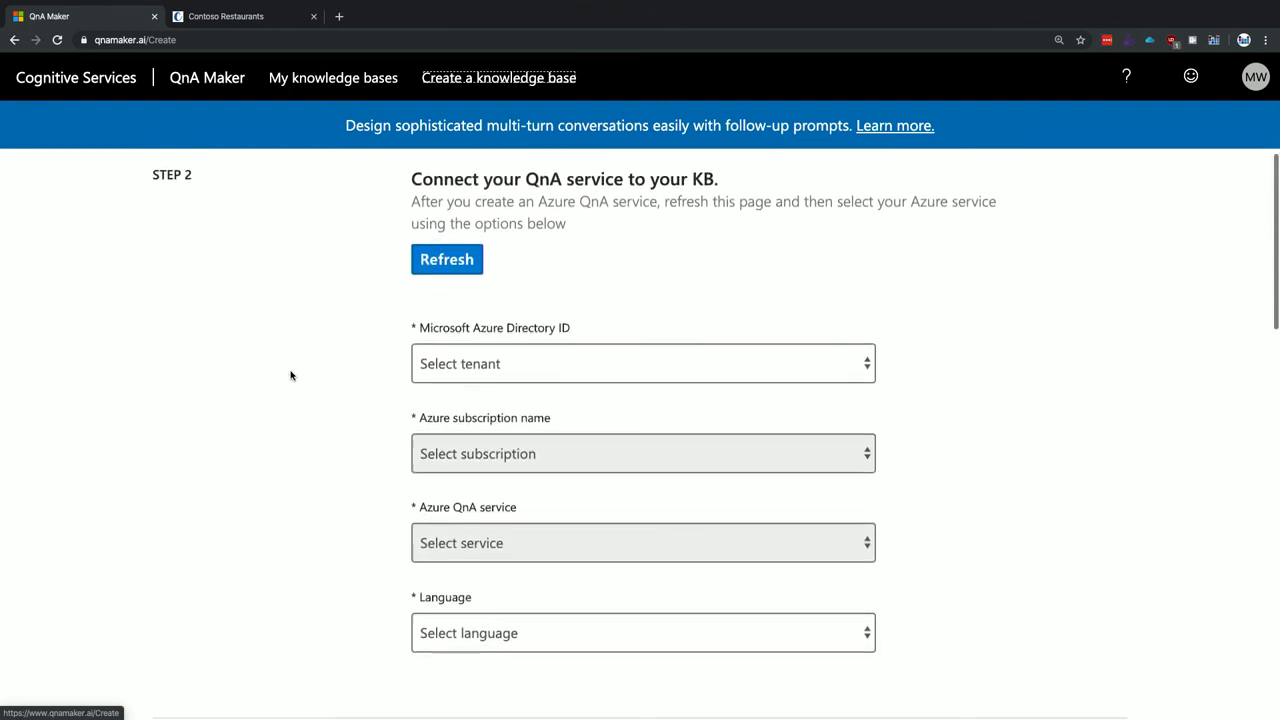
left_click(531, 362)
left_click(590, 372)
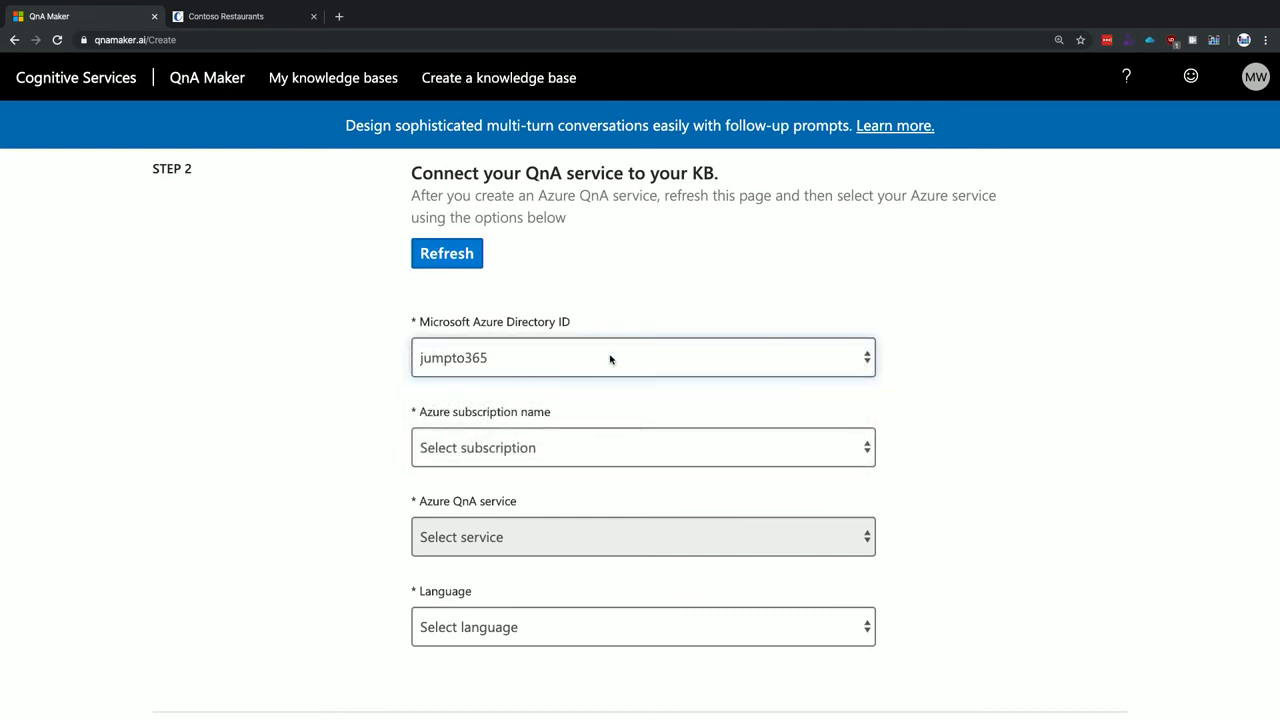
scroll(317, 366, "down", 2)
left_click(479, 318)
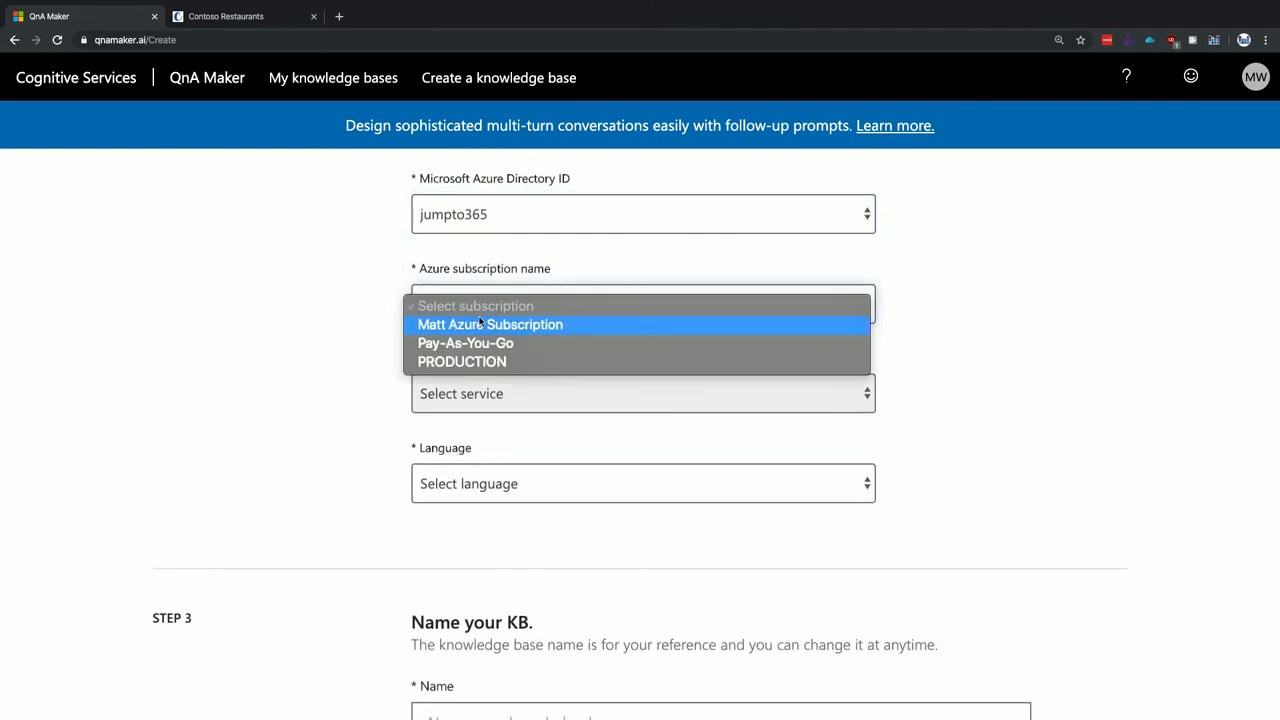
left_click(479, 343)
scroll(371, 357, "down", 1)
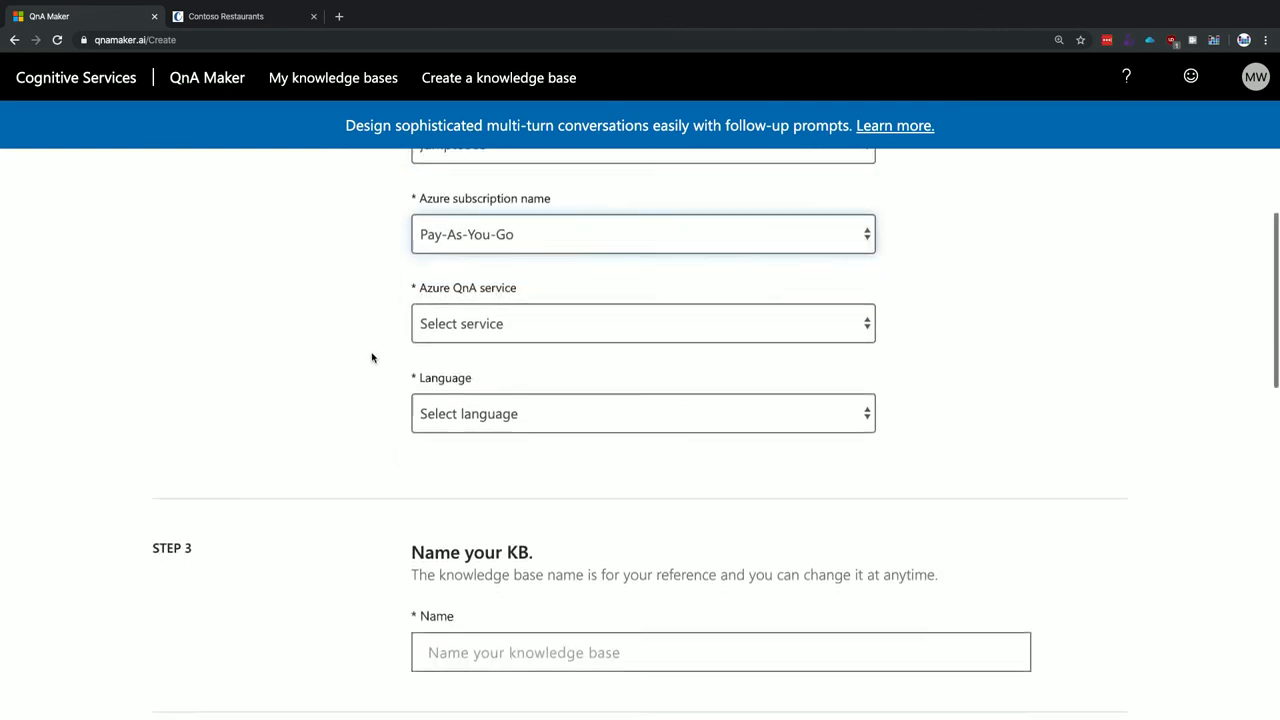
left_click(443, 323)
left_click(468, 335)
scroll(340, 312, "up", 1)
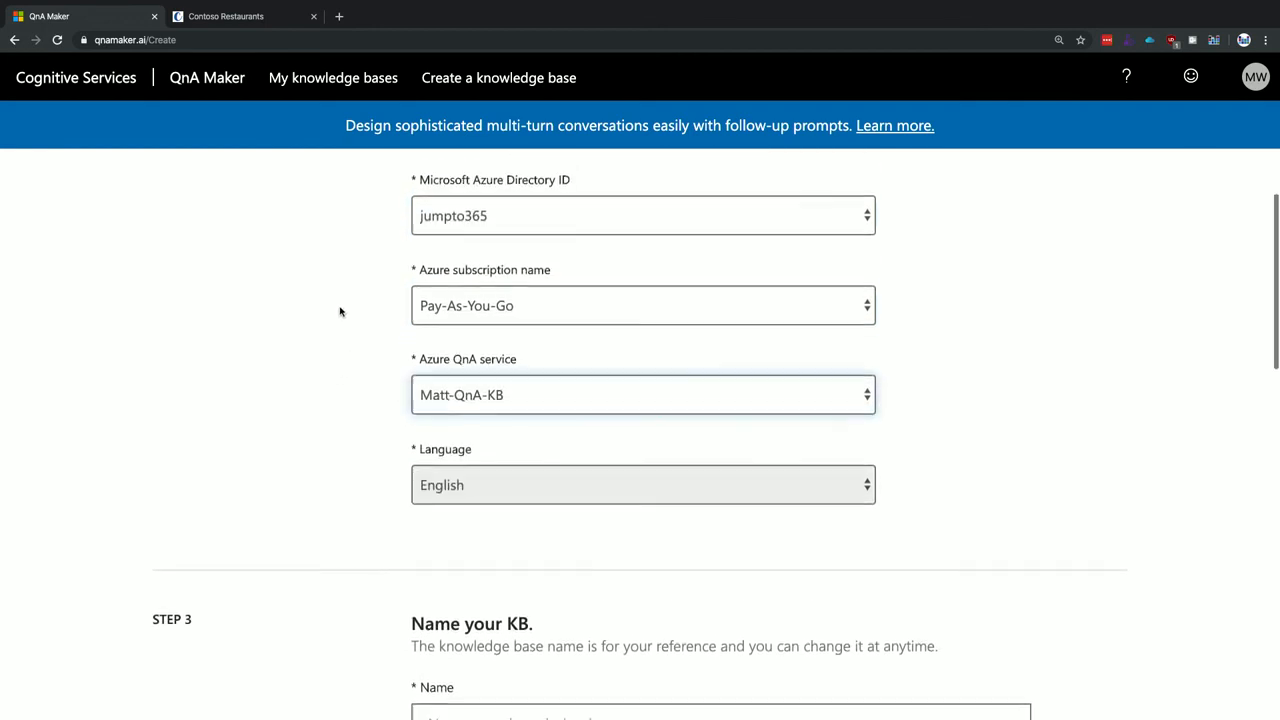
Step: Name the knowledge base "Contoso Restaurant"
scroll(320, 351, "down", 1)
scroll(344, 386, "down", 2)
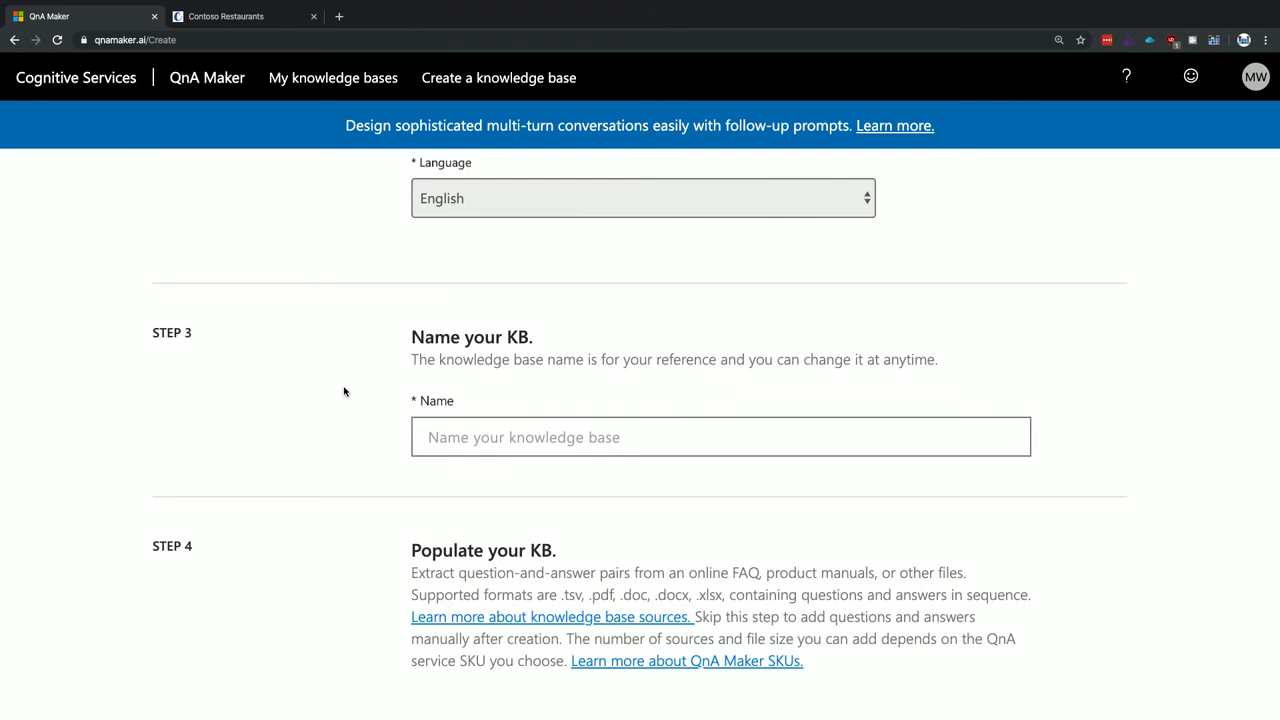
scroll(316, 392, "down", 1)
left_click(438, 345)
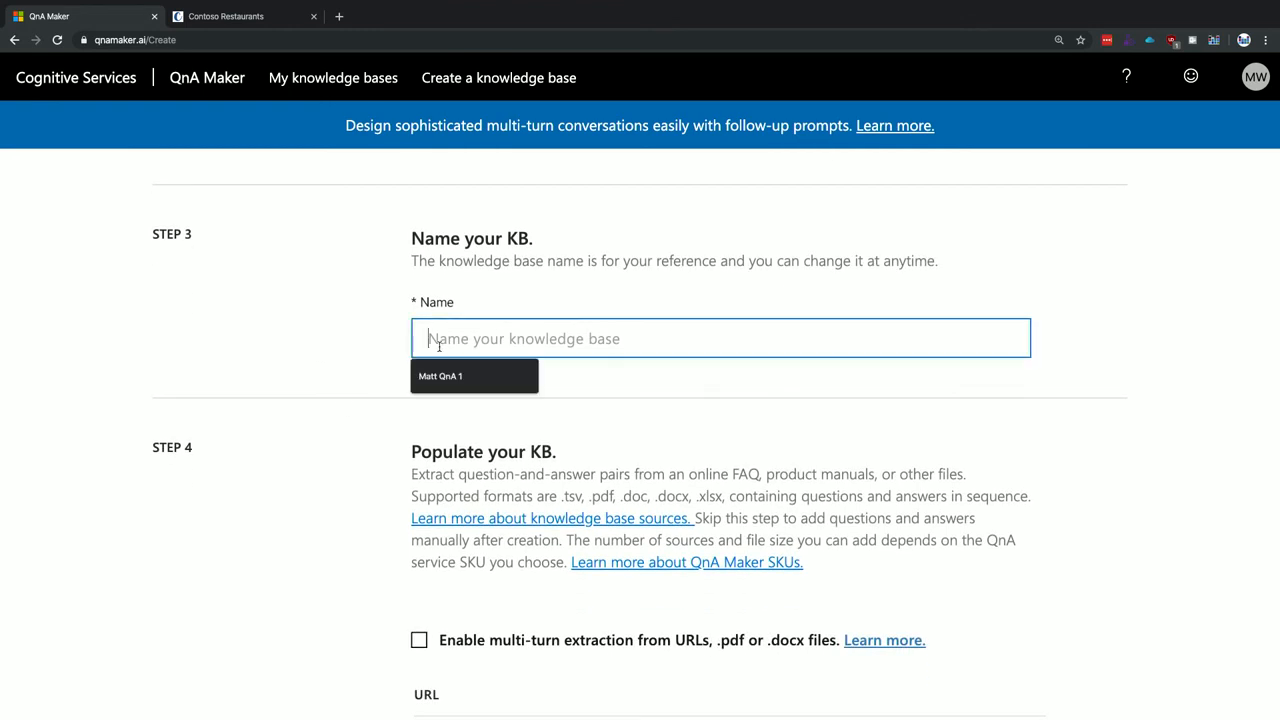
type("Contoso Restar")
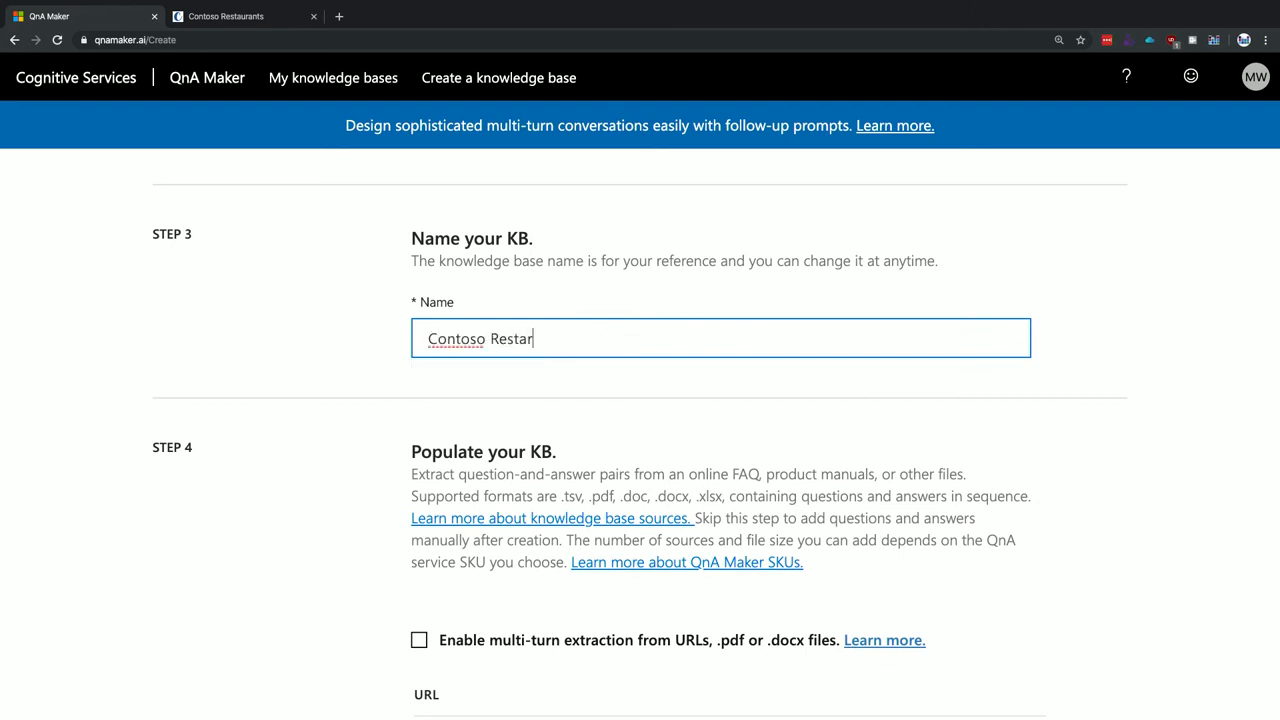
key("BackSpace")
type("urant")
Step: Set the knowledge base's chit-chat personality to Friendly, leaving the URL and file sources empty
scroll(322, 411, "down", 3)
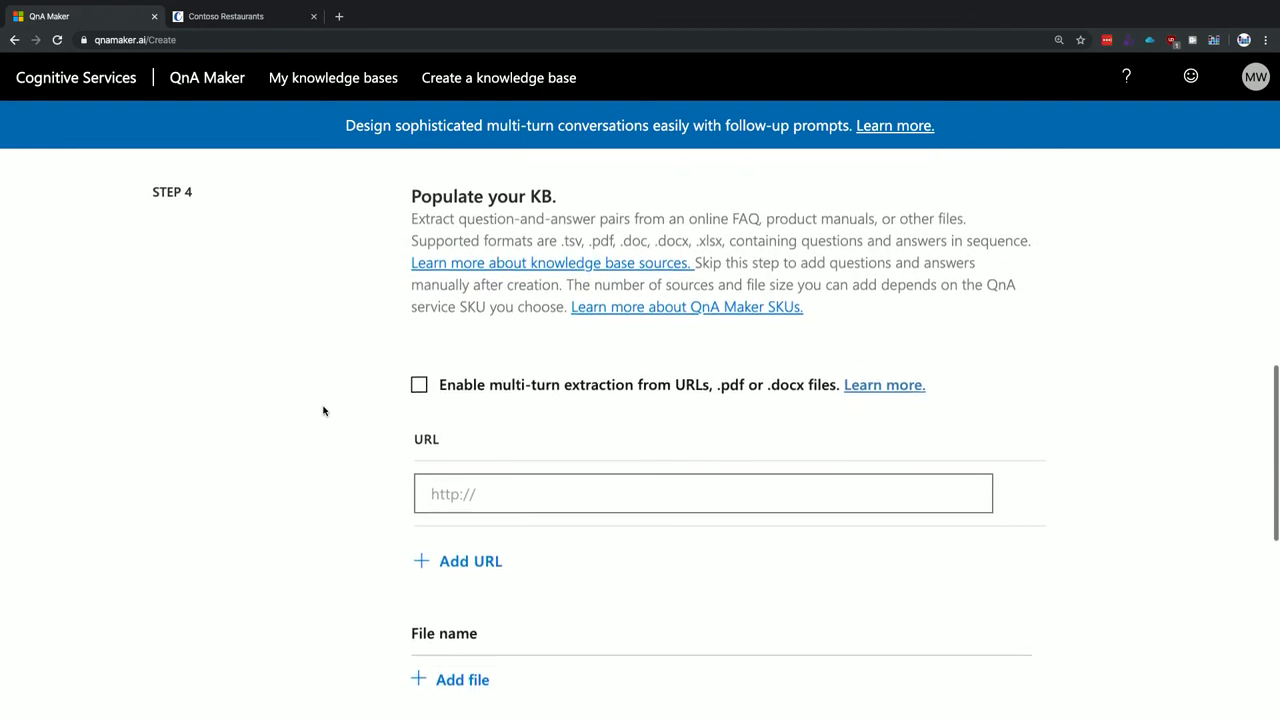
scroll(322, 411, "down", 2)
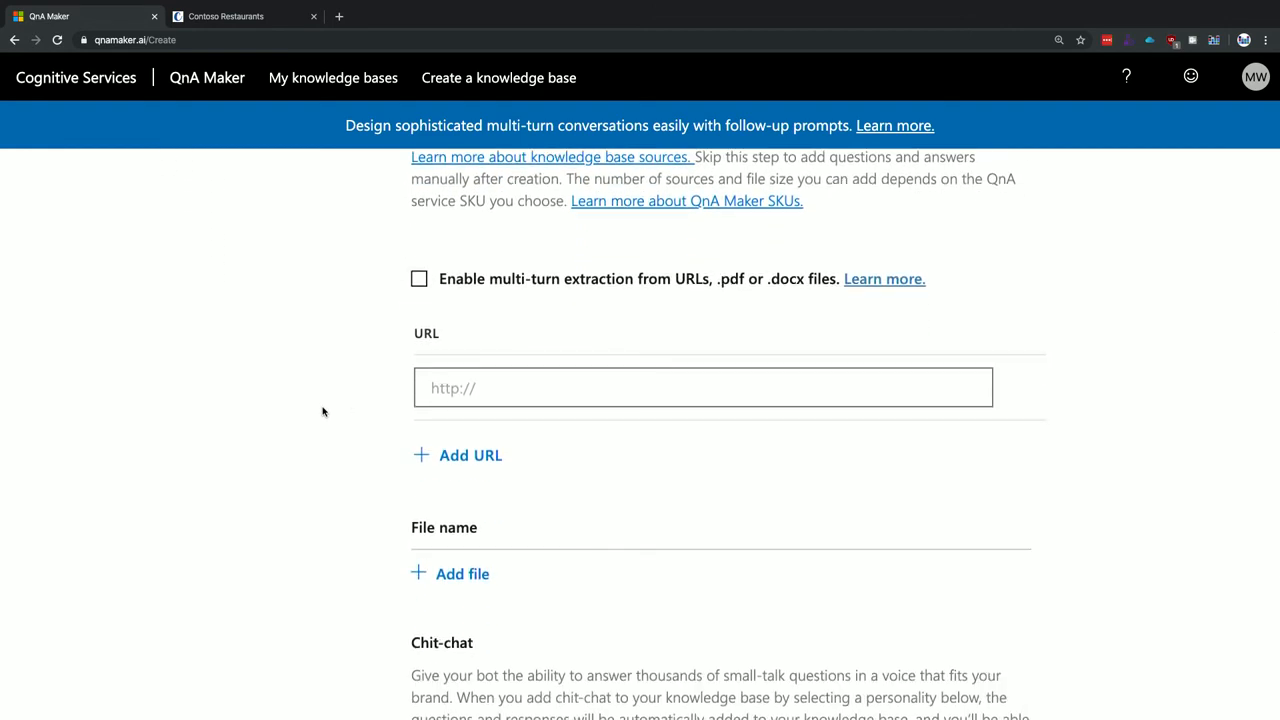
scroll(322, 411, "down", 5)
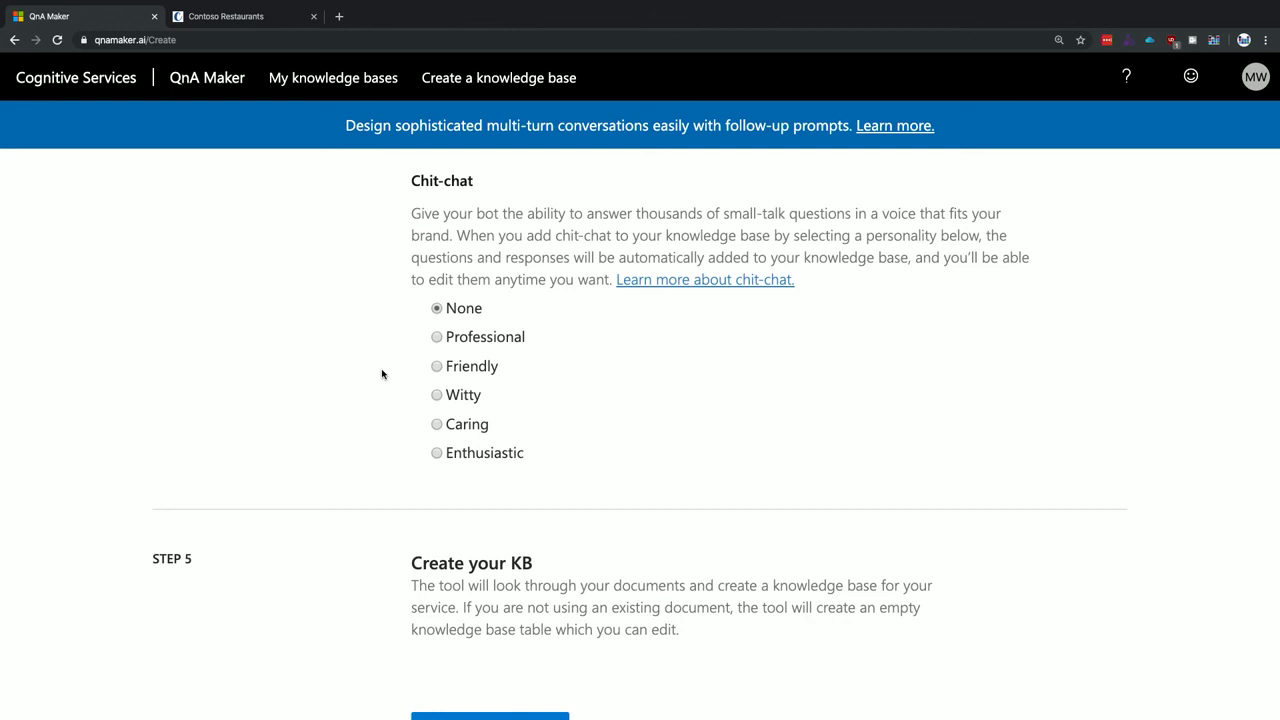
left_click(437, 366)
scroll(387, 372, "down", 1)
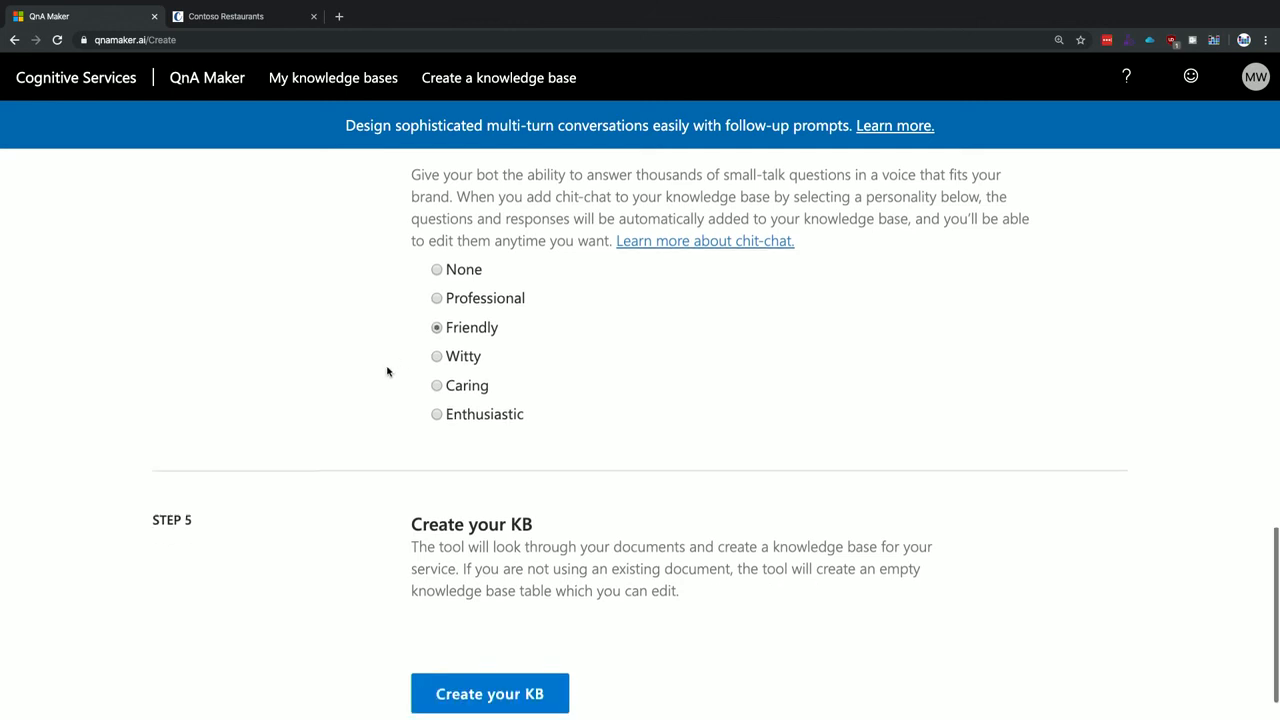
Step: Create the knowledge base with the configured settings
key("ctrl+plus")
key("ctrl+plus")
key("ctrl+plus")
key("ctrl+plus")
key("ctrl+plus")
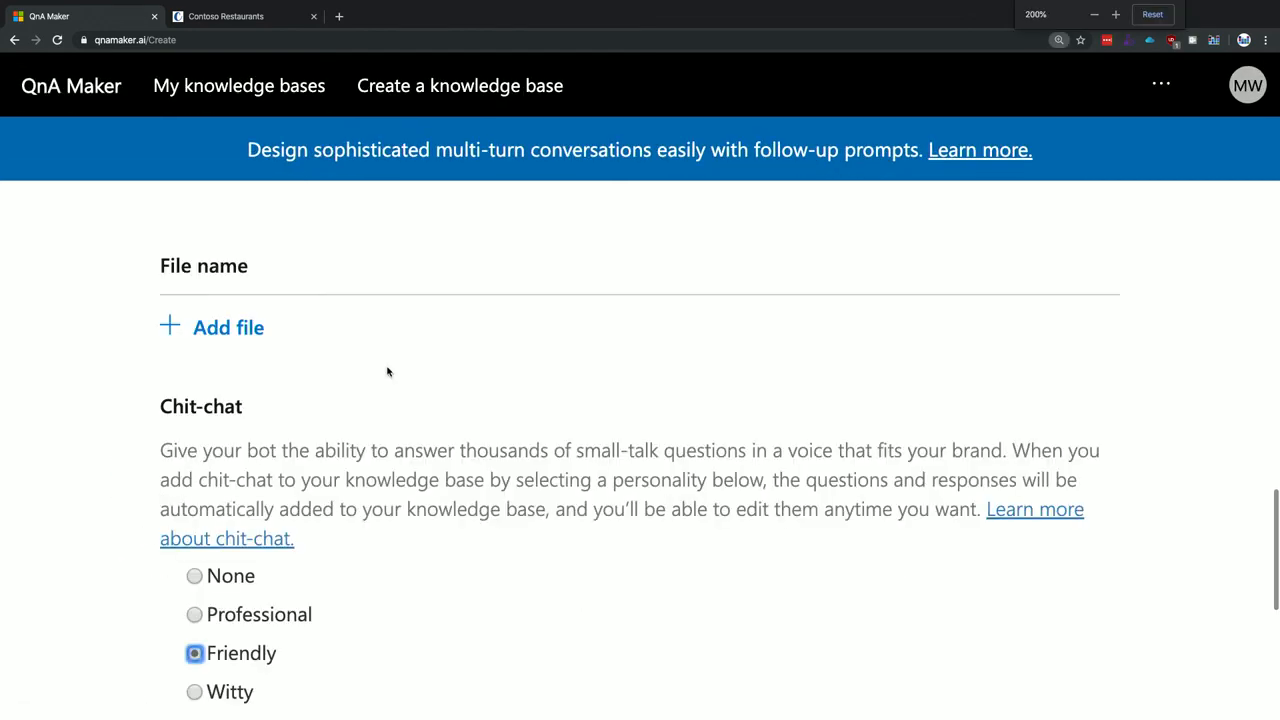
scroll(366, 406, "down", 1)
scroll(461, 607, "down", 4)
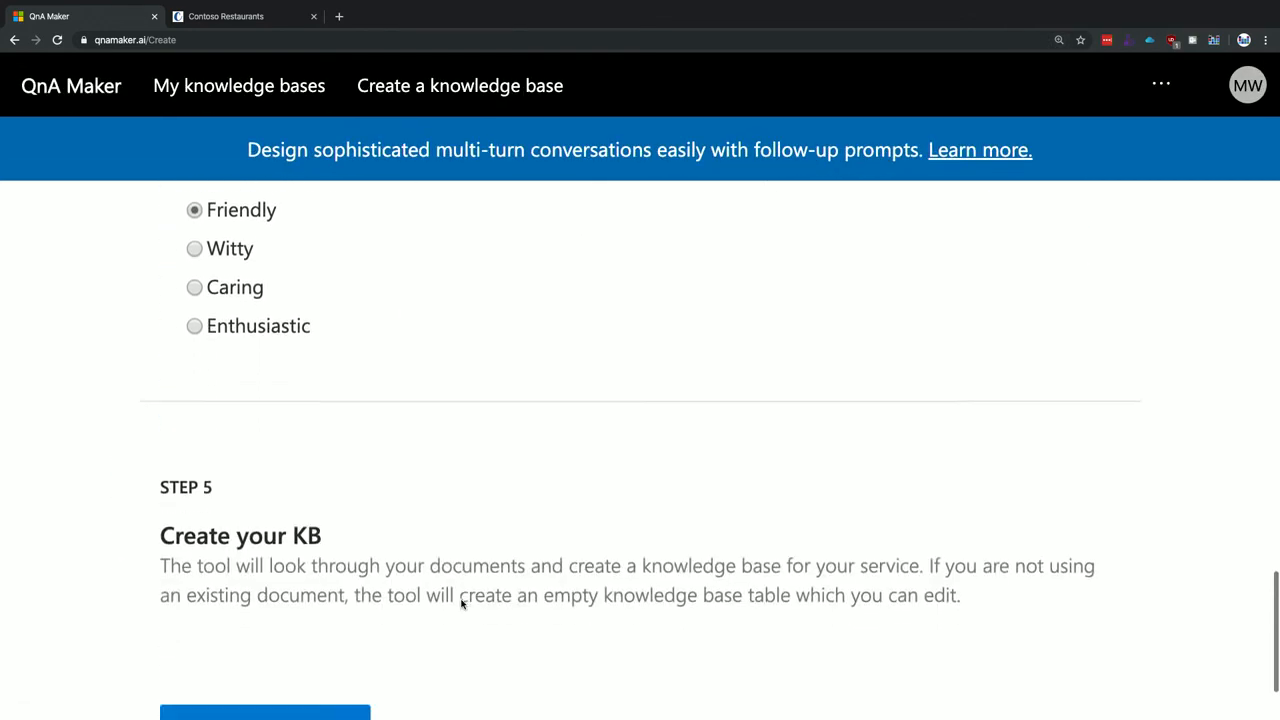
left_click(295, 590)
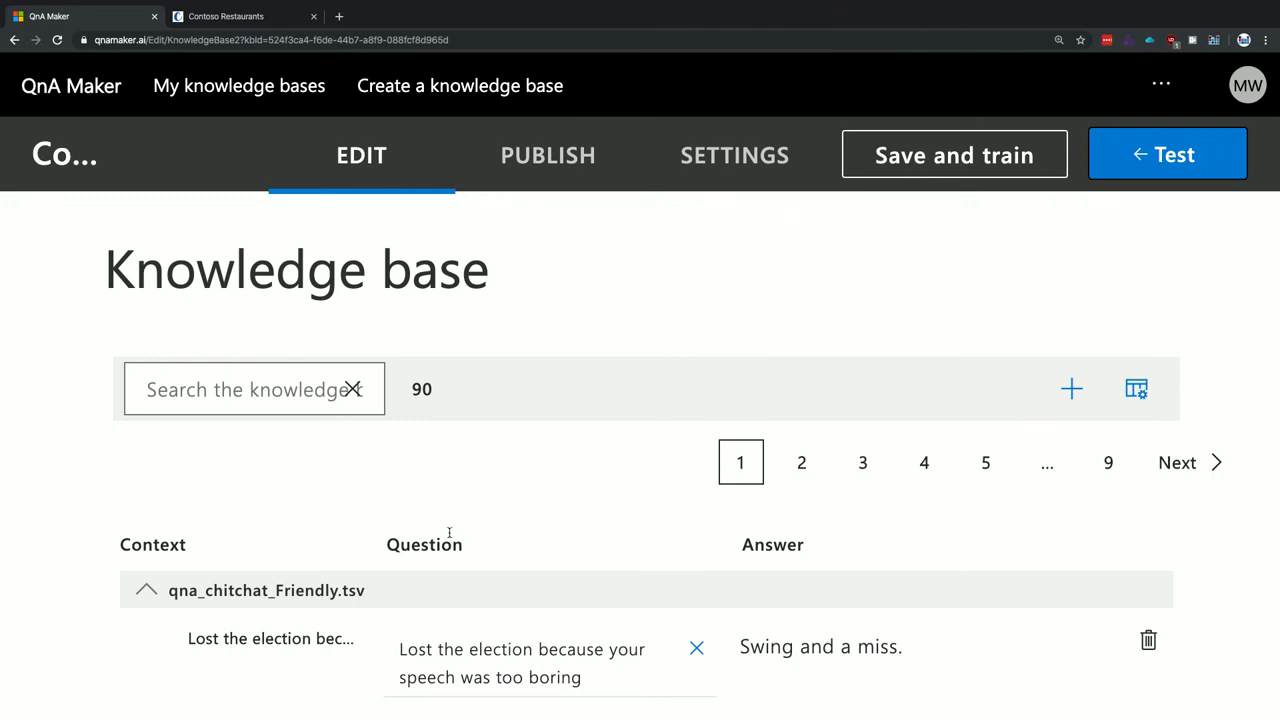
Step: Examine the question phrasings and answers listed under the qna_chitchat_Friendly.tsv source in the knowledge base
scroll(448, 563, "down", 3)
scroll(448, 563, "down", 1)
scroll(518, 353, "up", 1)
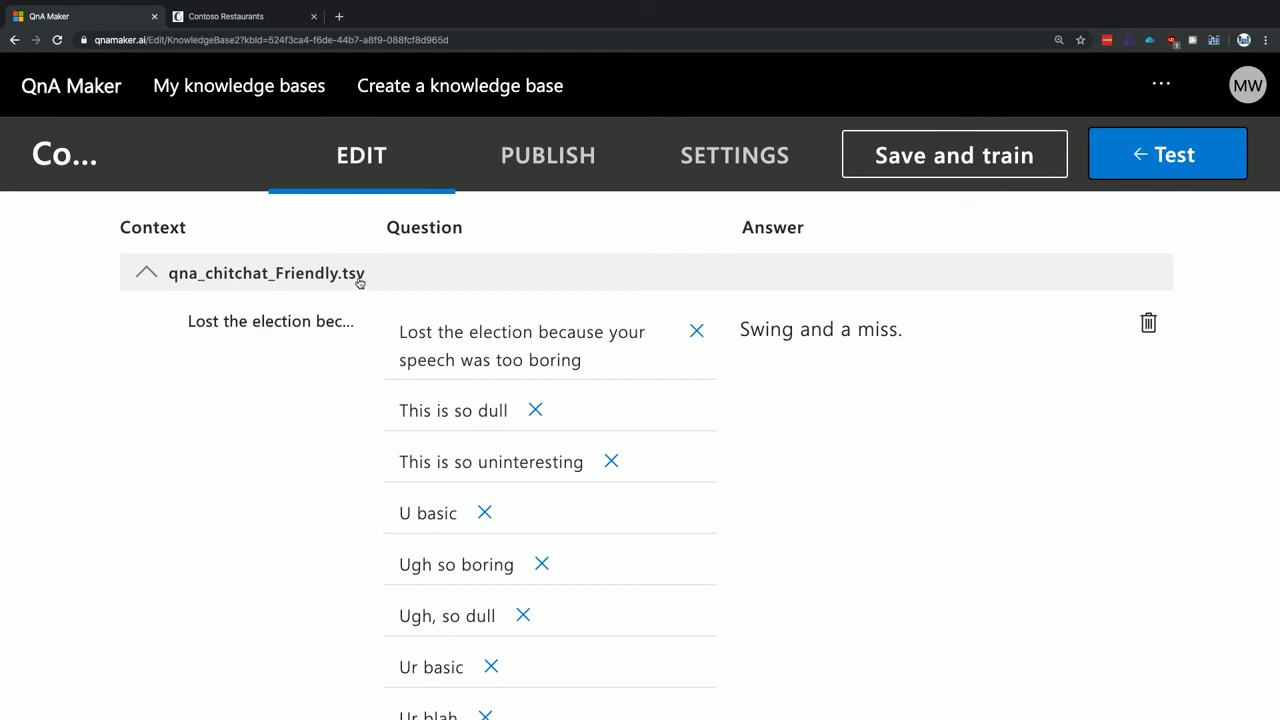
scroll(366, 358, "down", 12)
scroll(367, 356, "down", 20)
scroll(366, 354, "down", 20)
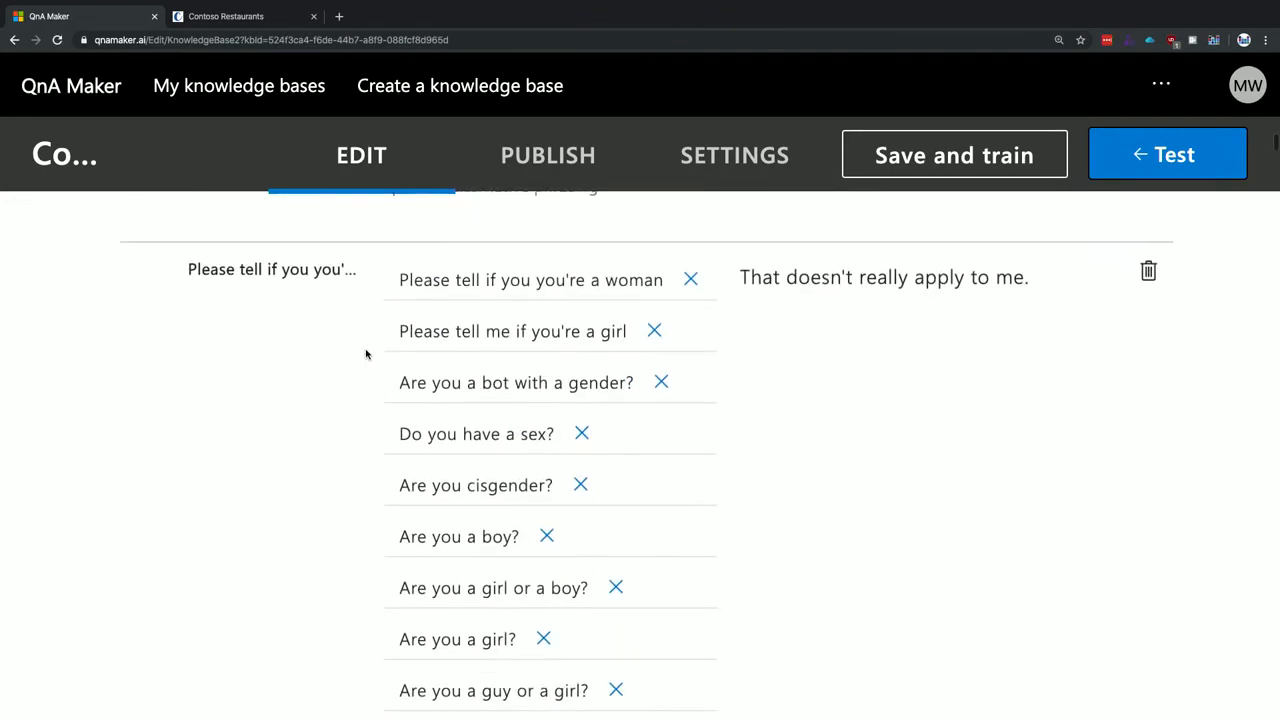
scroll(366, 354, "up", 1)
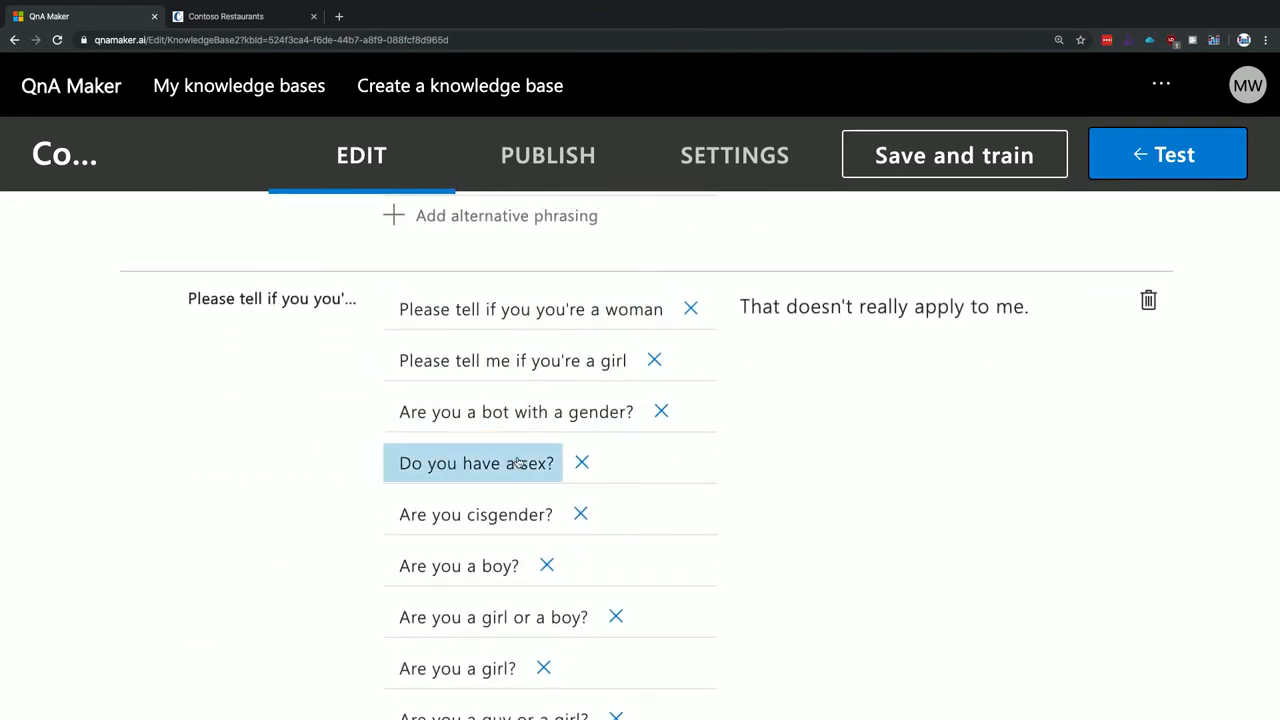
left_click_drag(1040, 306, 733, 312)
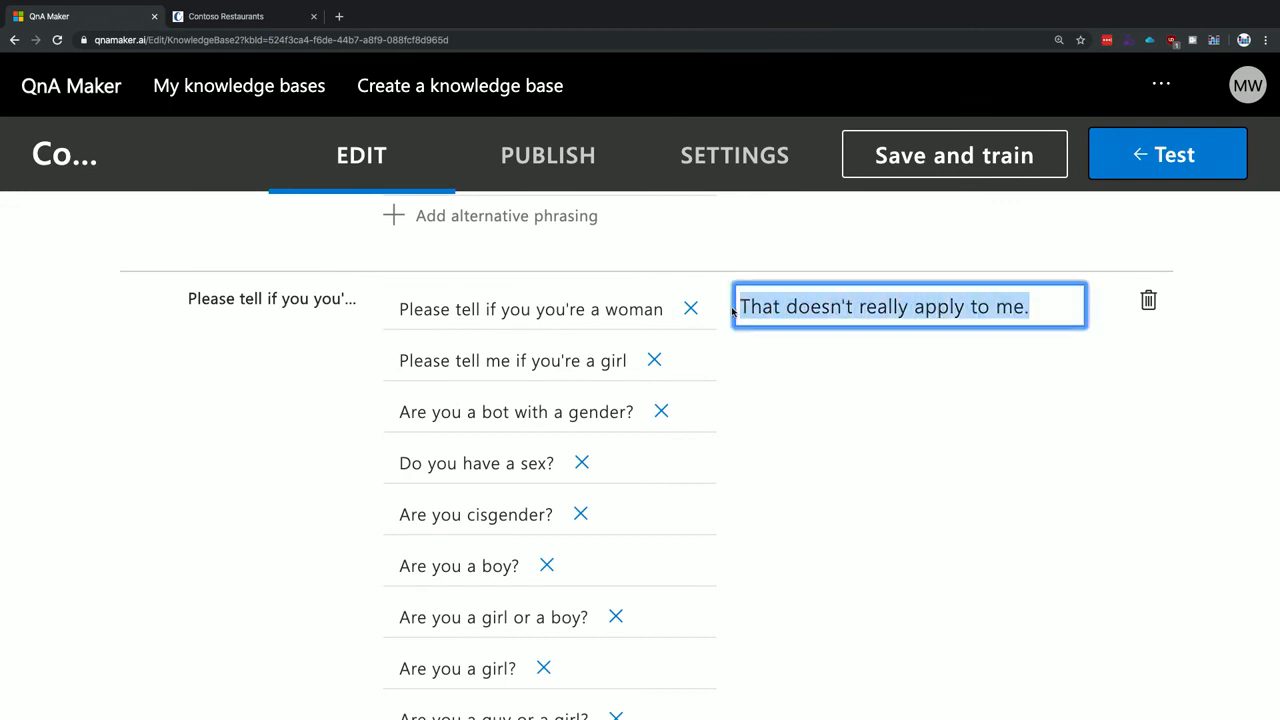
left_click(857, 404)
Step: Save and train the knowledge base, and open its test chat at 150% page zoom
left_click(984, 169)
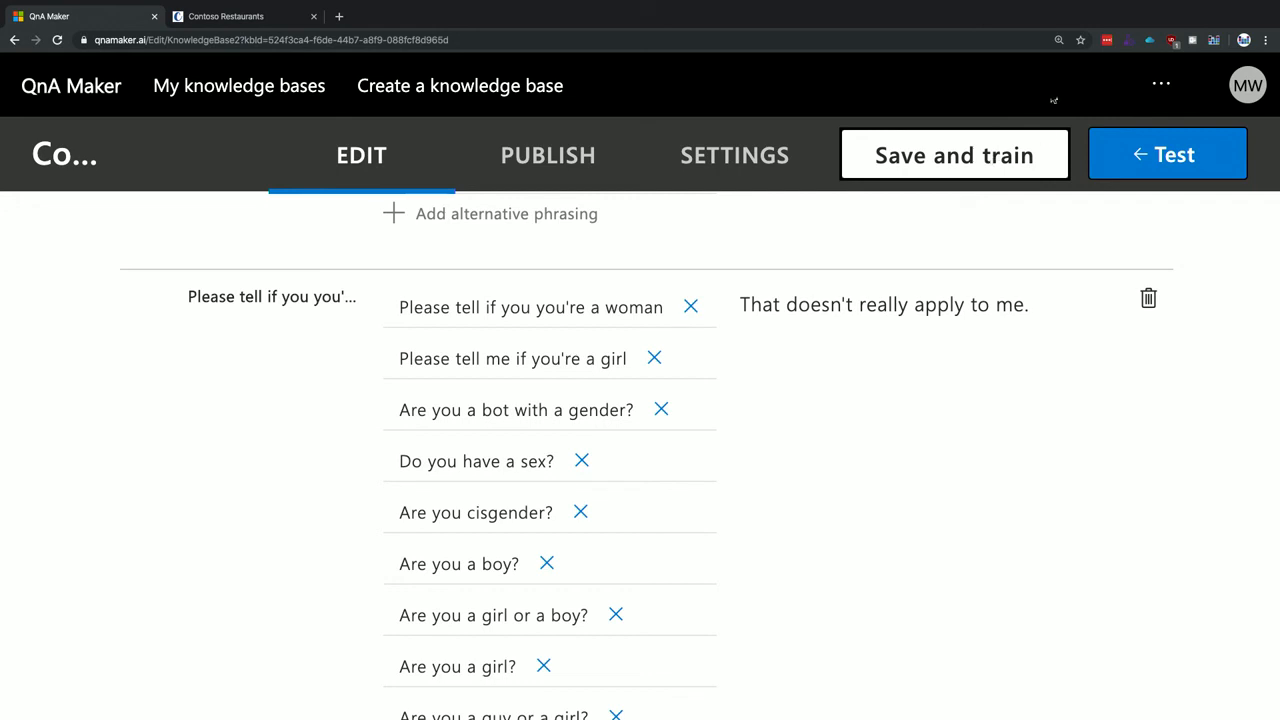
left_click(1160, 155)
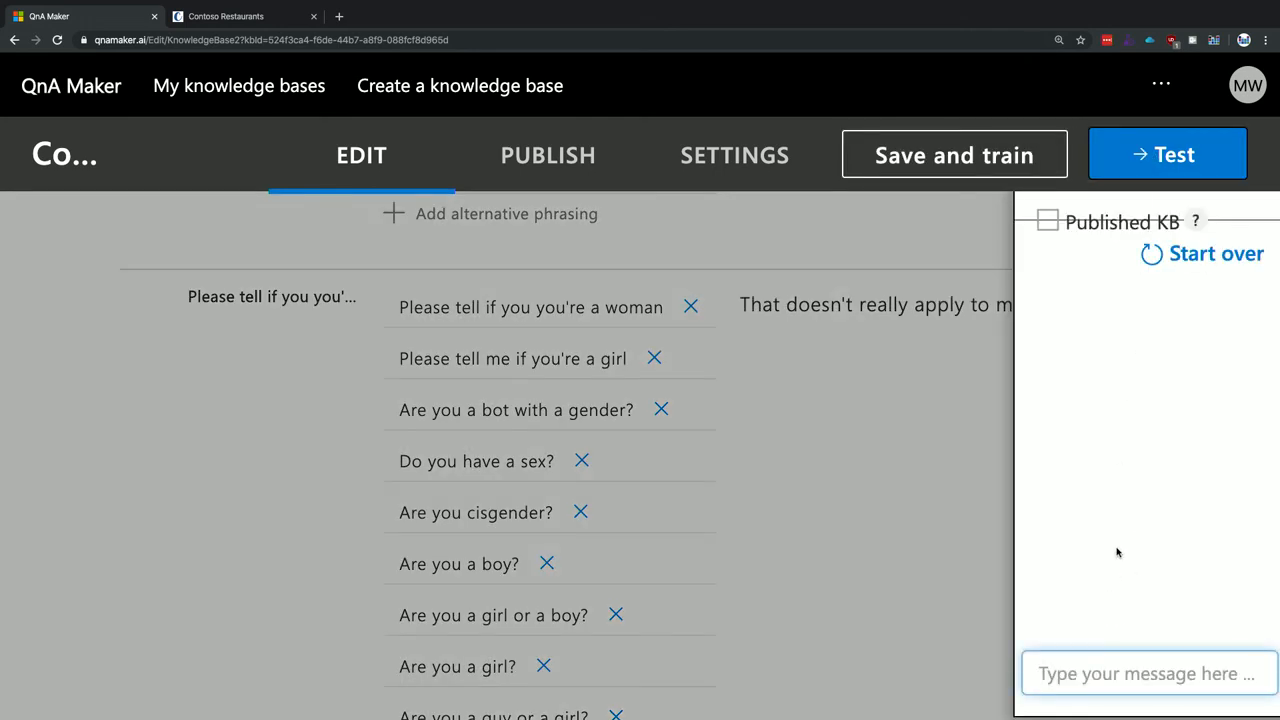
key("ctrl+minus")
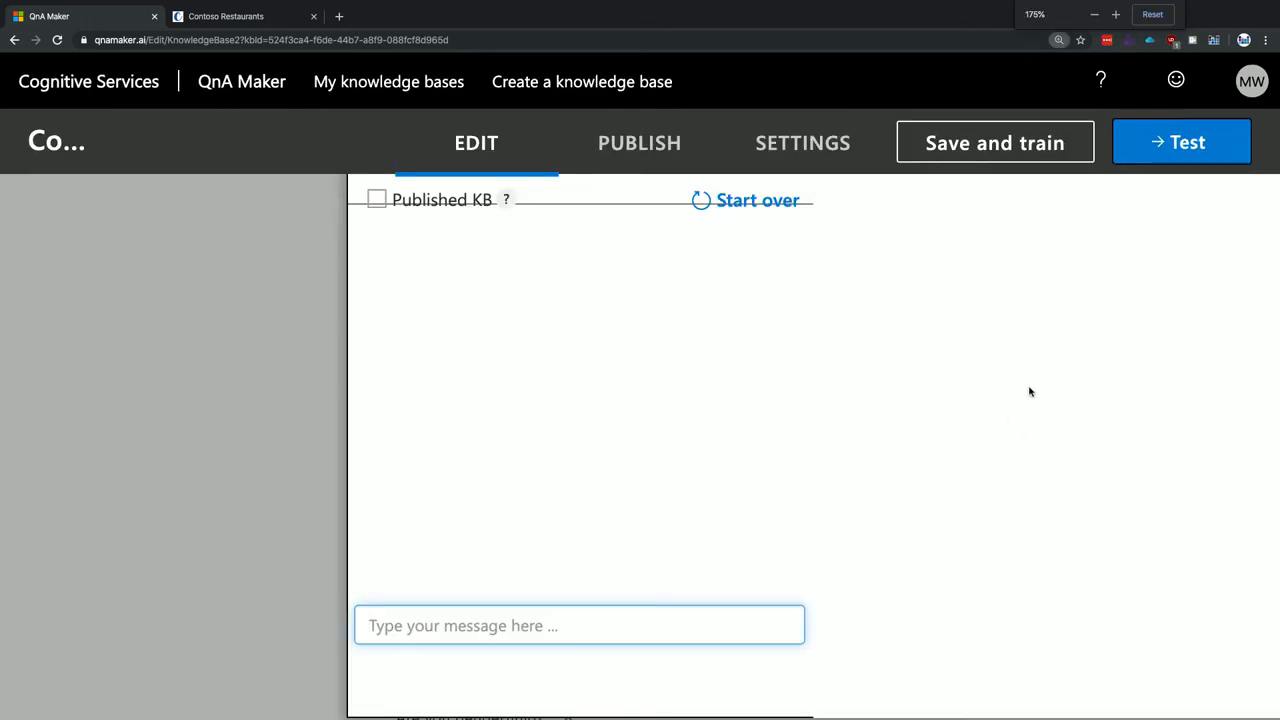
key("ctrl+minus")
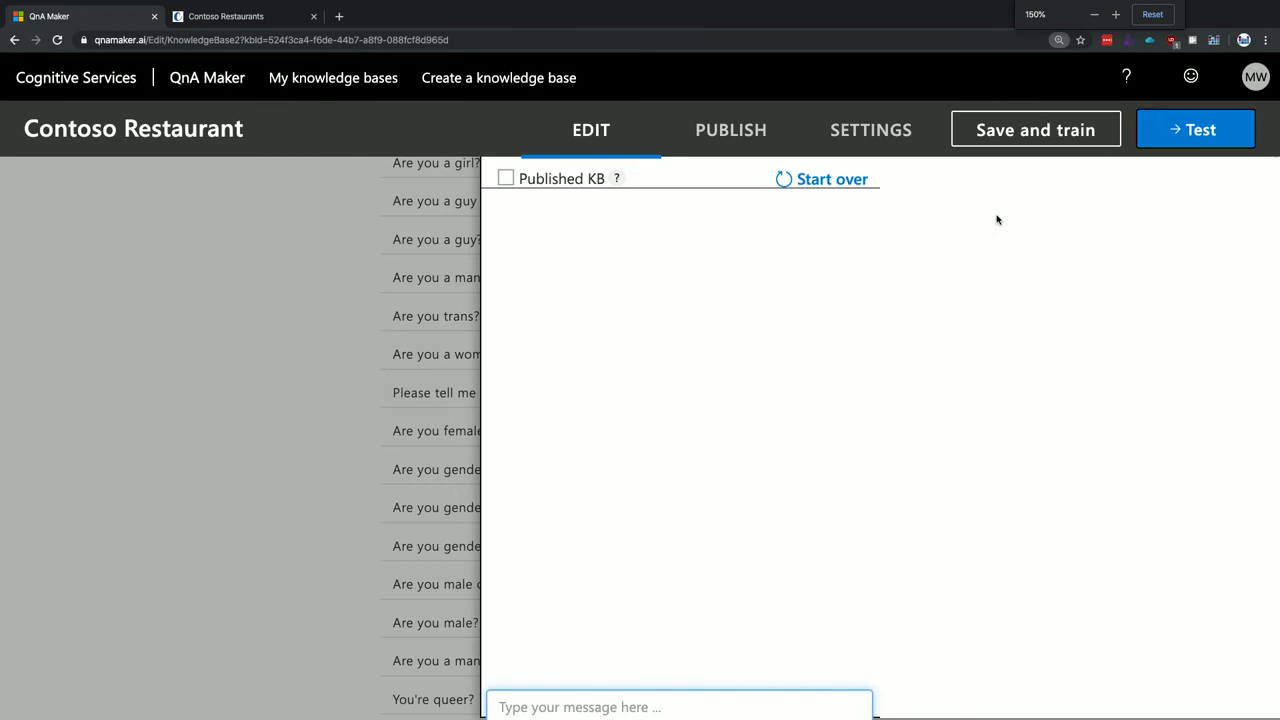
left_click(1232, 124)
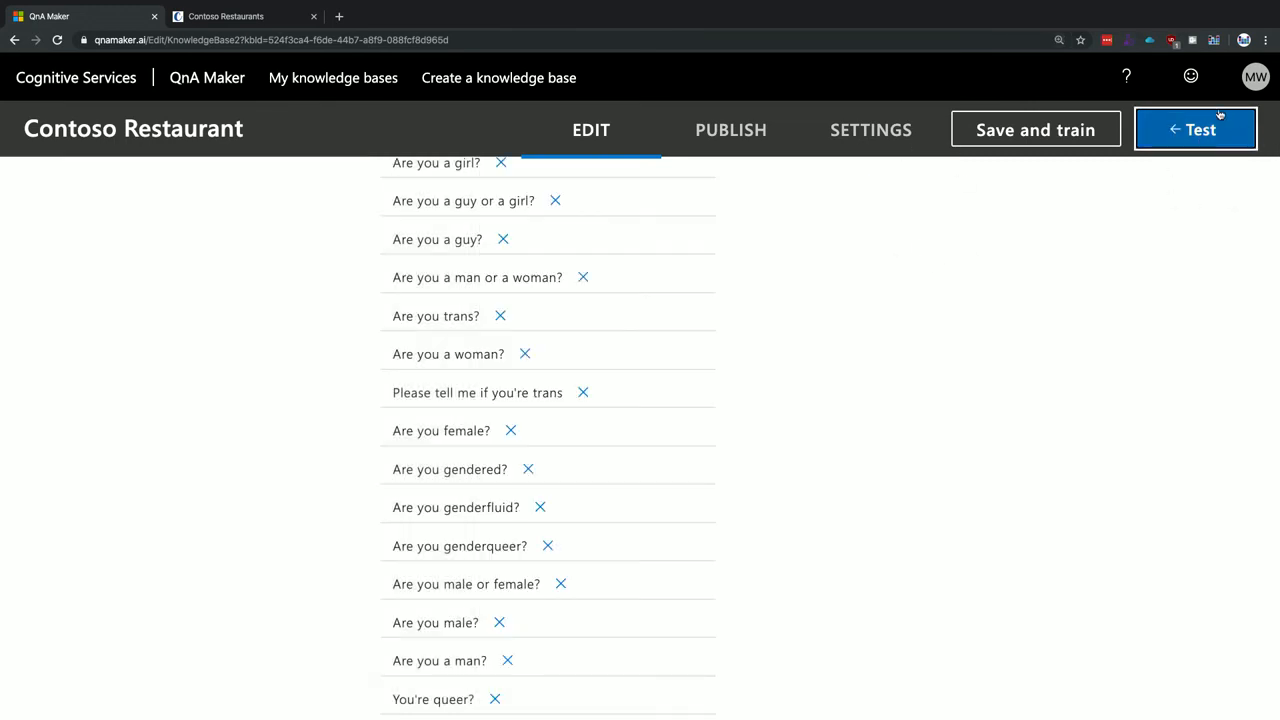
left_click(1232, 124)
Step: Ask the test bot "How are you today?" and "How old are you?", and close the test chat
left_click(985, 702)
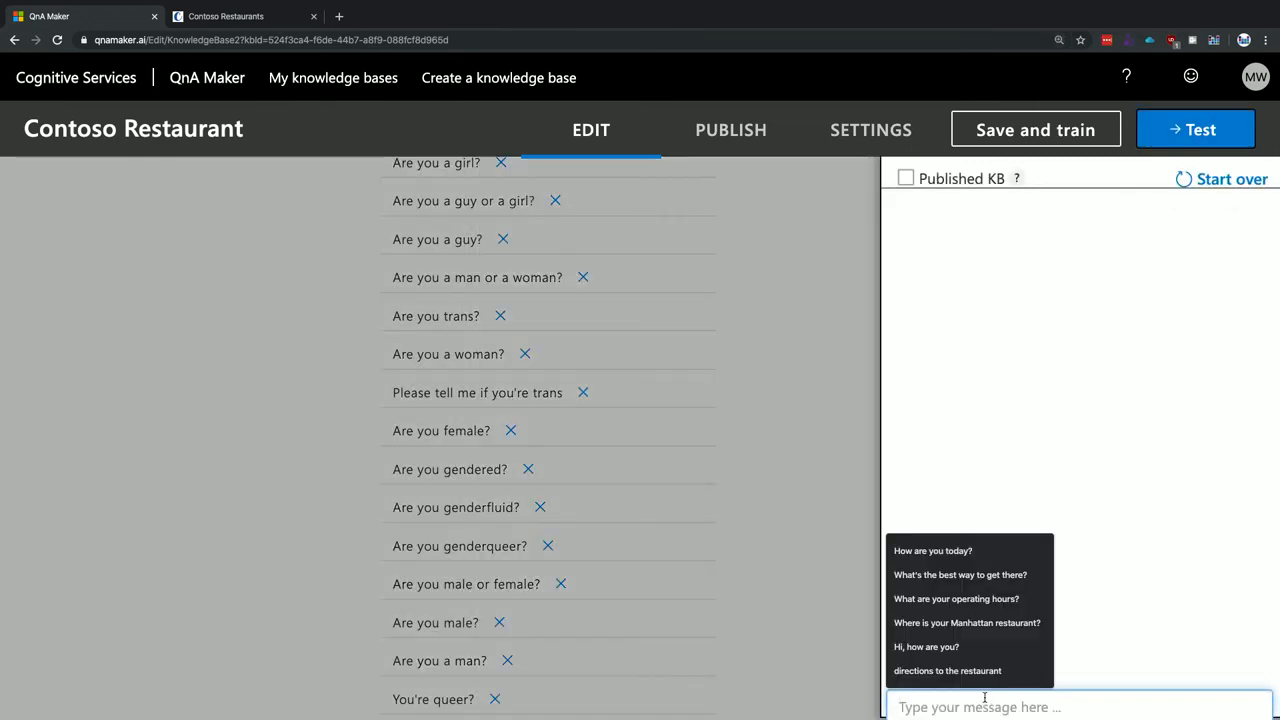
type("How are you today?")
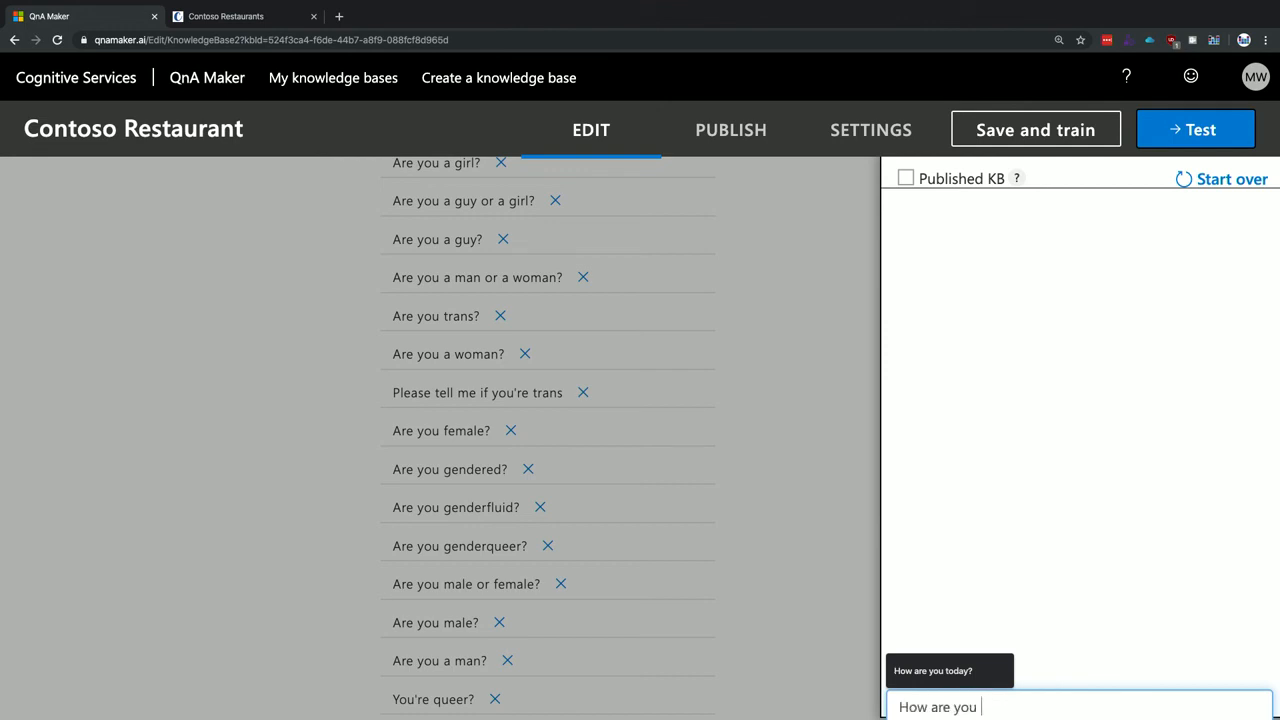
key("Return")
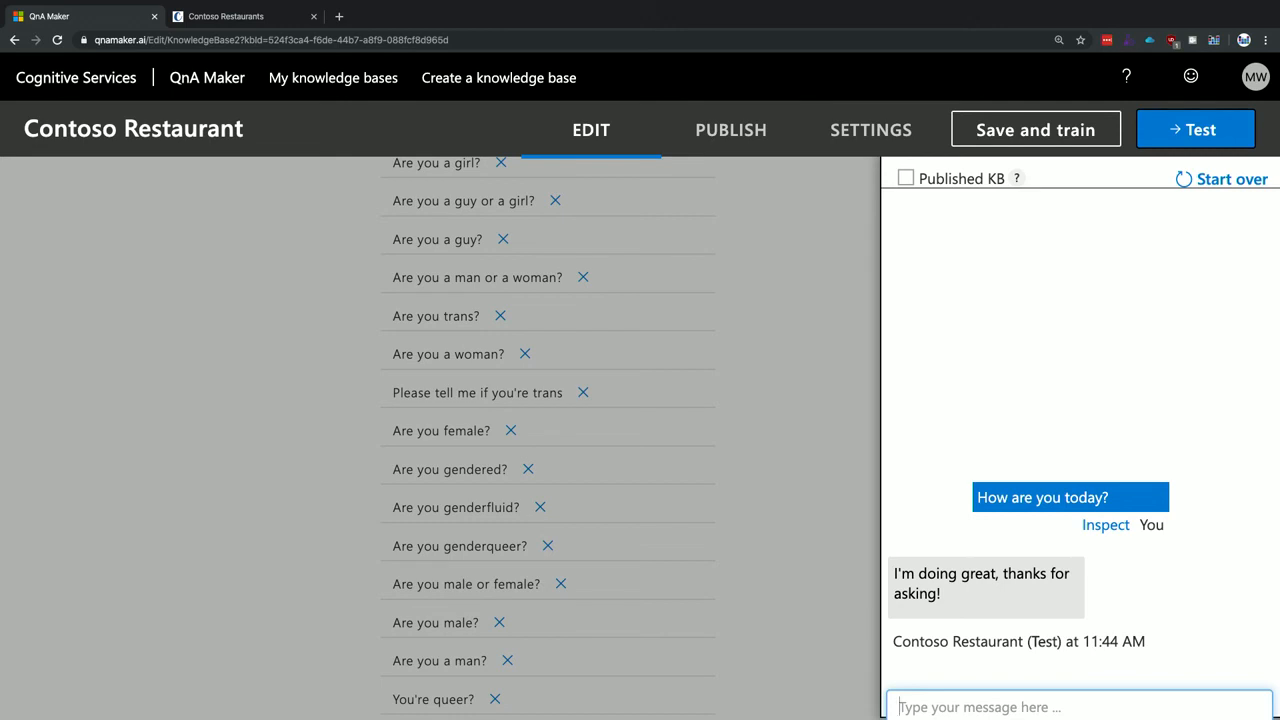
type("How old are you?")
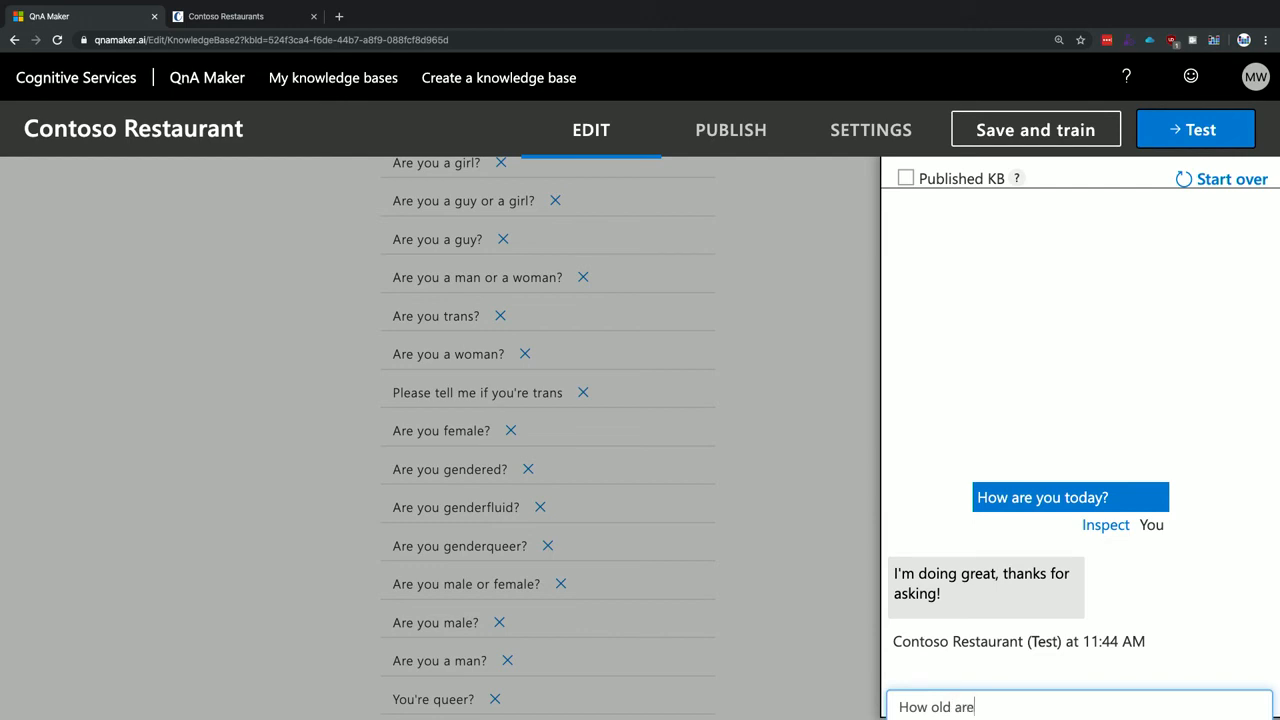
key("Return")
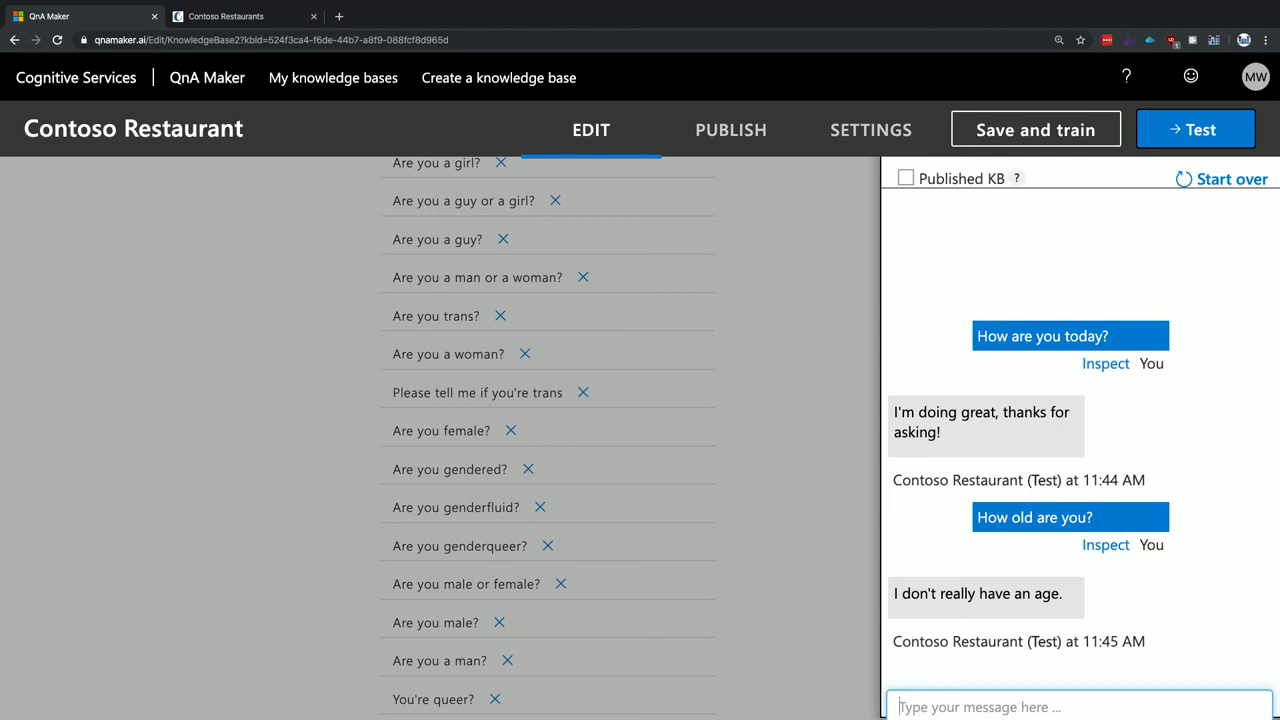
left_click(1157, 147)
scroll(846, 327, "up", 20)
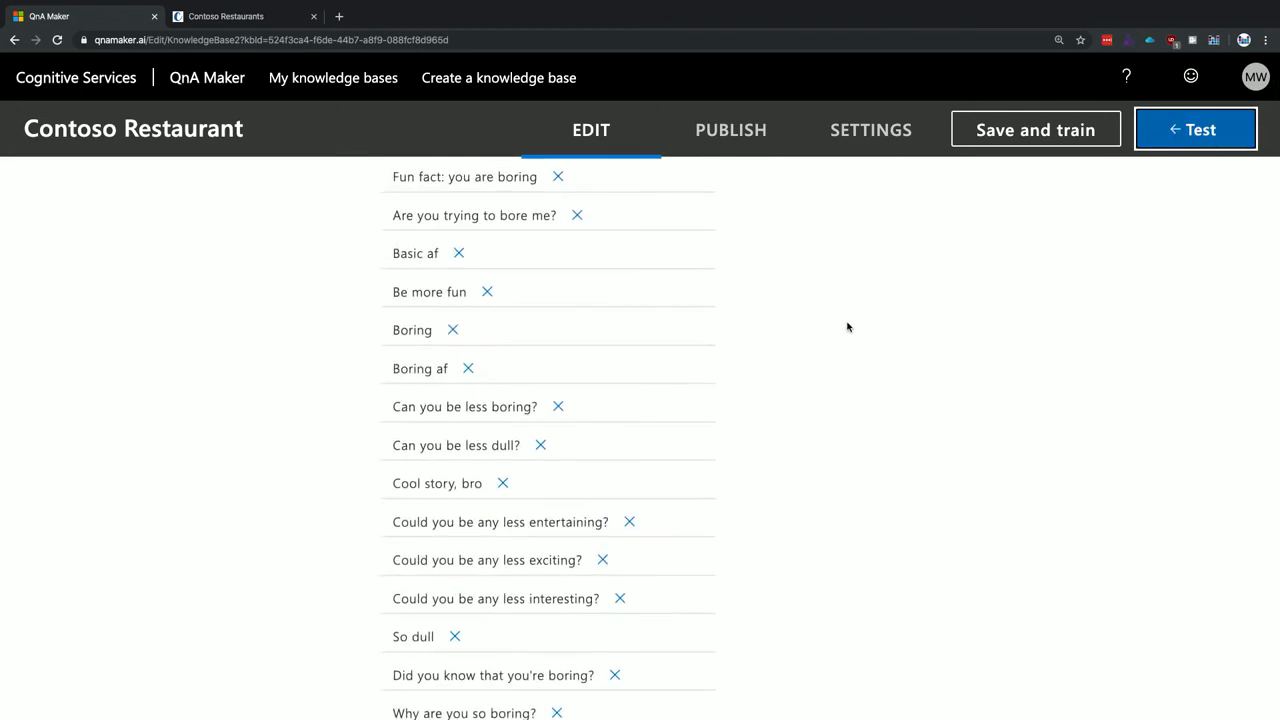
scroll(846, 327, "up", 10)
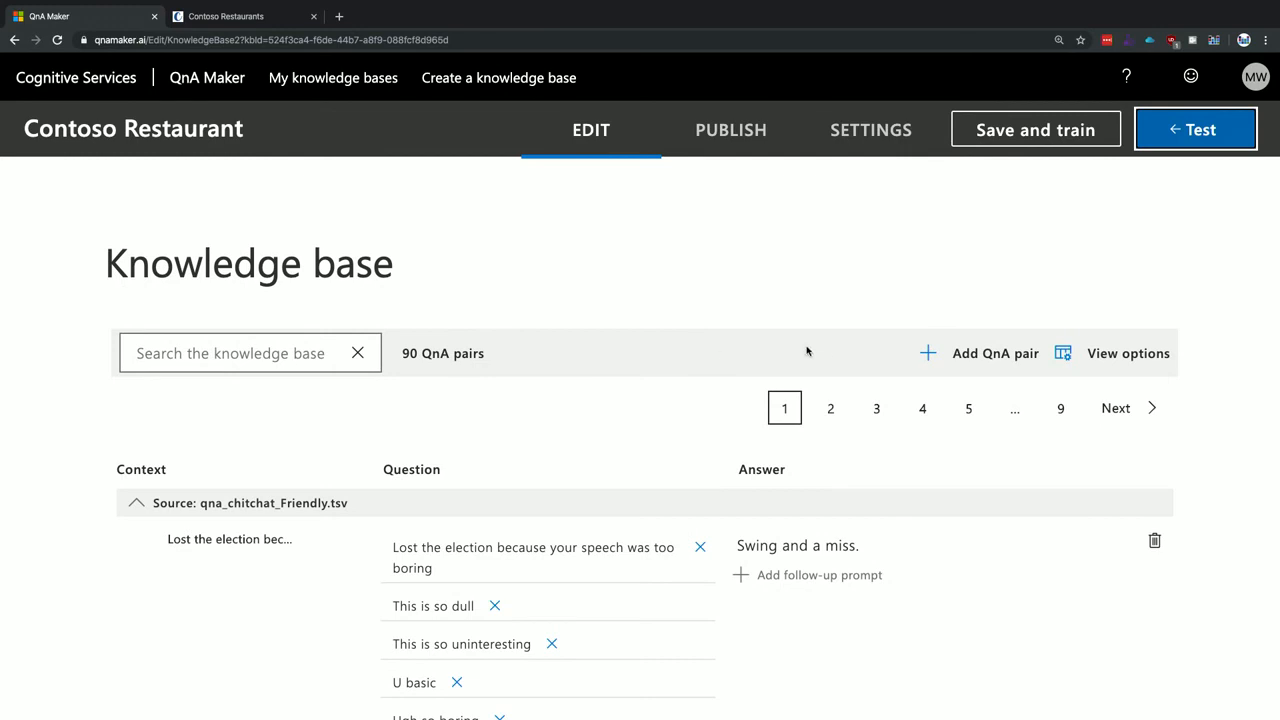
Step: Add a new QnA pair with the question "Do you host private events?"
left_click(990, 353)
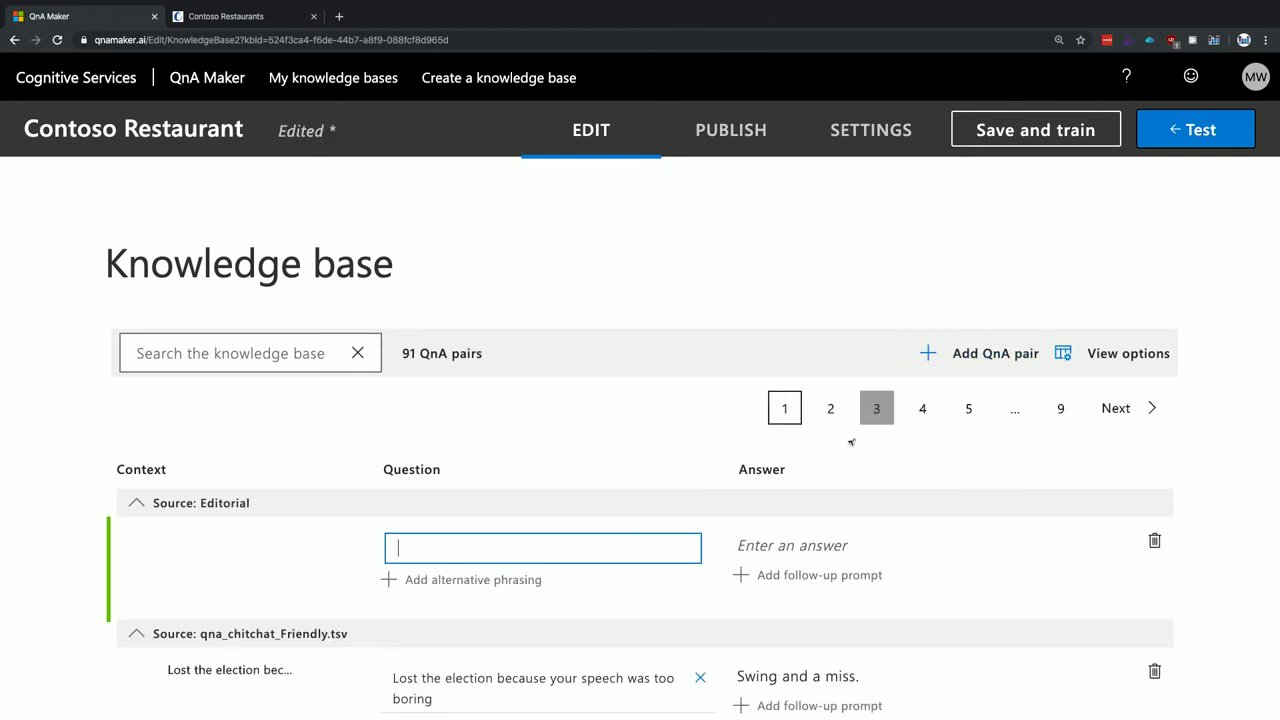
scroll(449, 524, "down", 1)
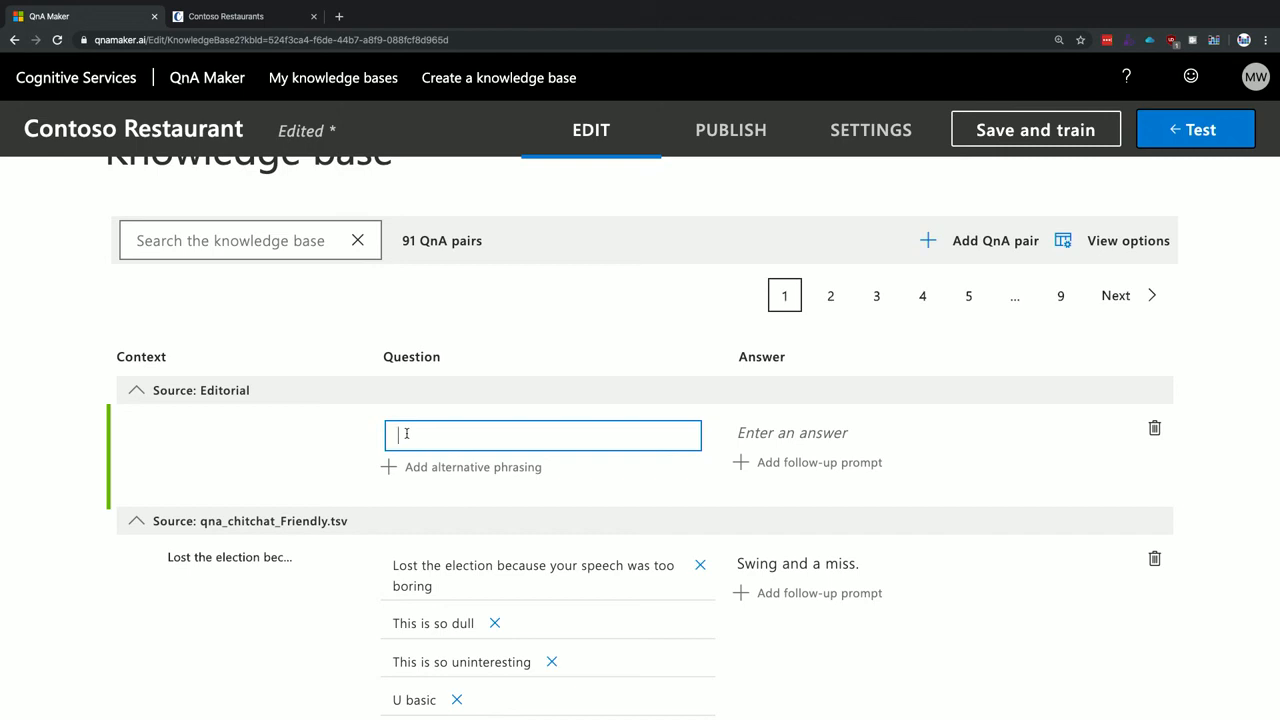
type("D")
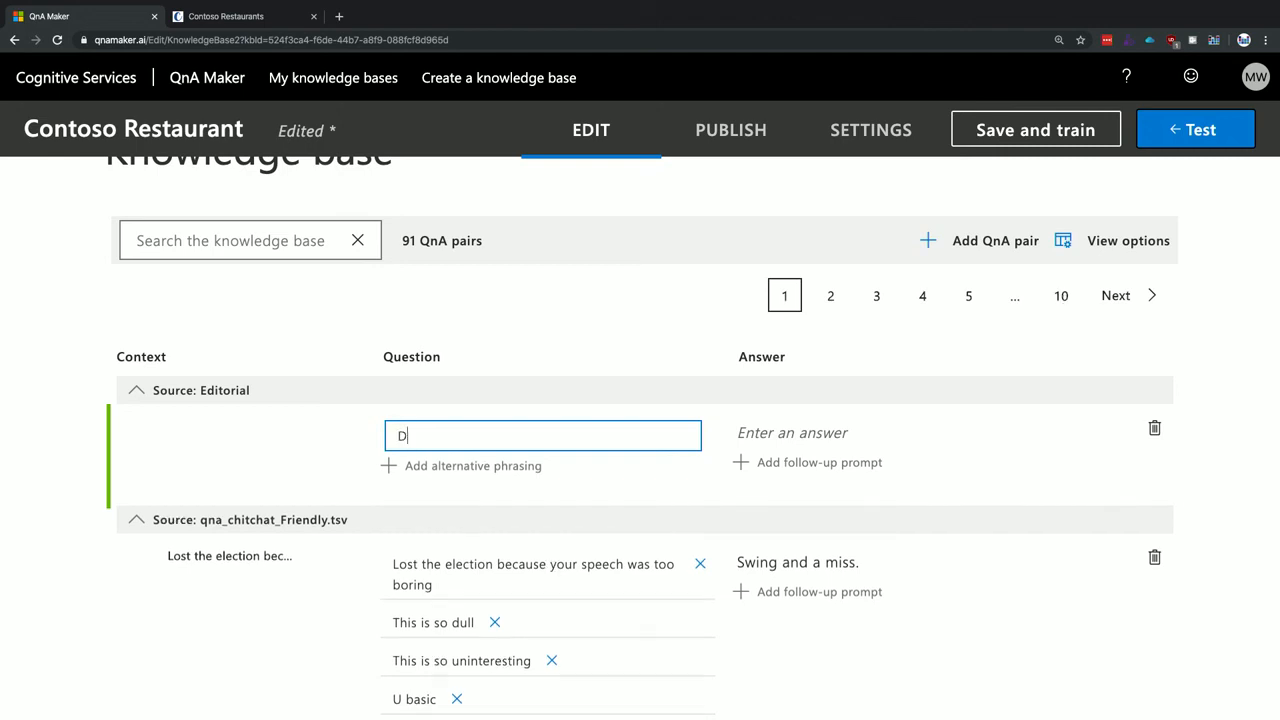
type("o you host private events")
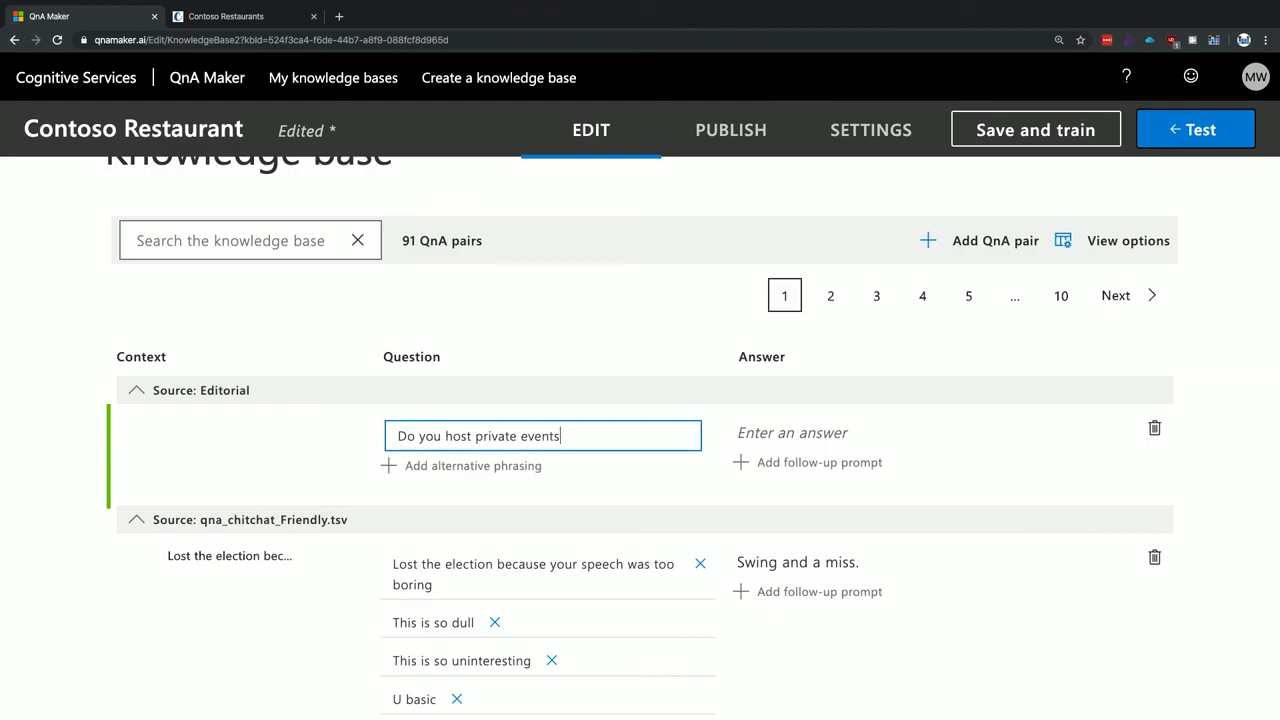
left_click(790, 434)
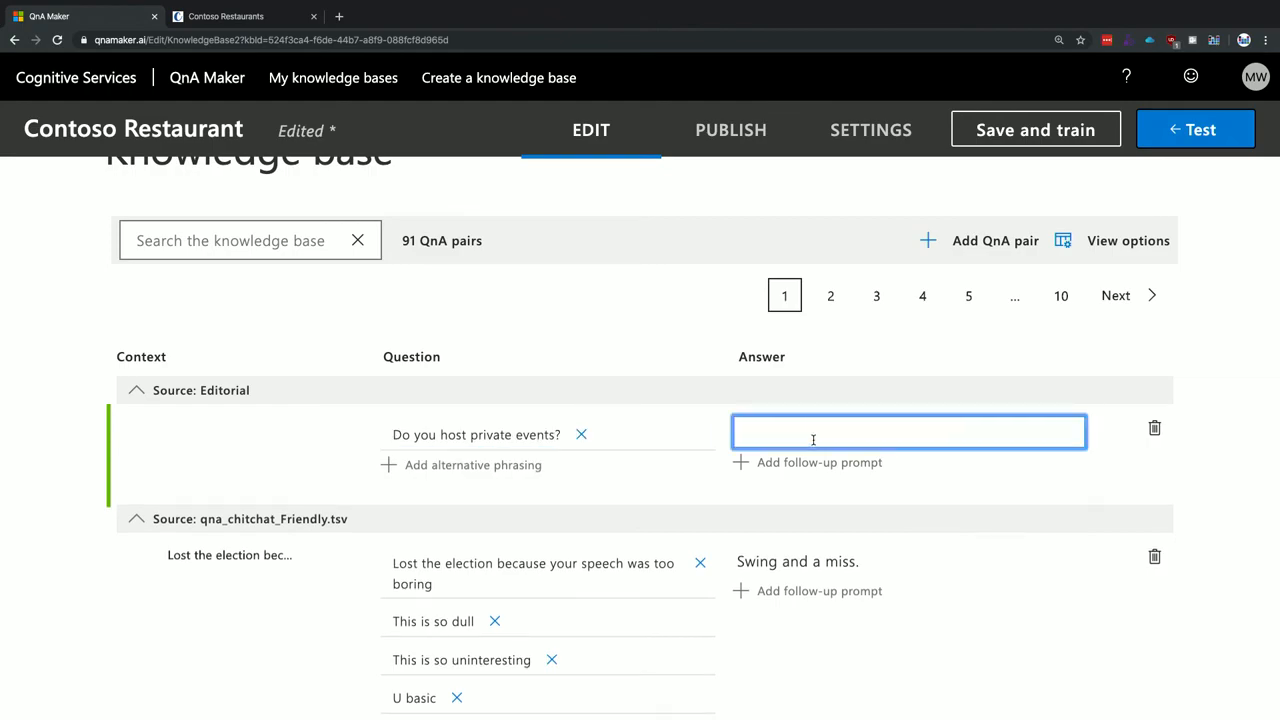
key("ctrl+Left")
left_click_drag(264, 134, 315, 187)
key("super+c")
key("ctrl+Right")
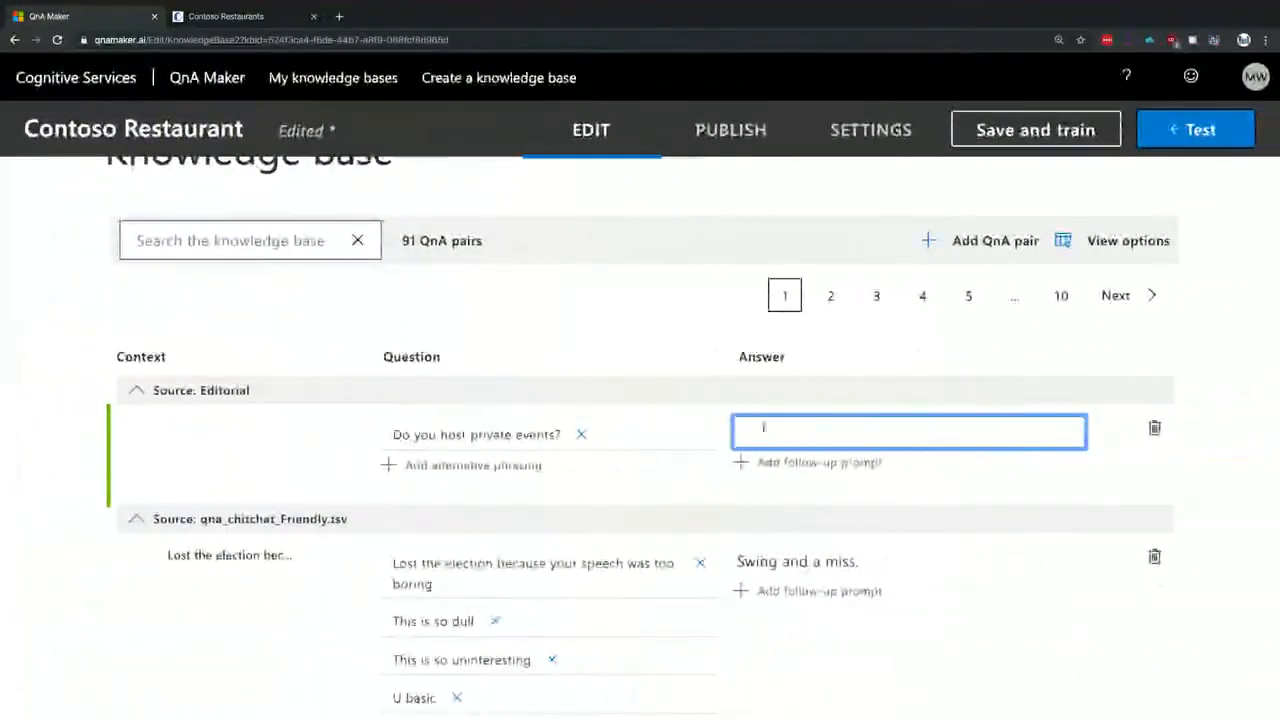
key("super+v")
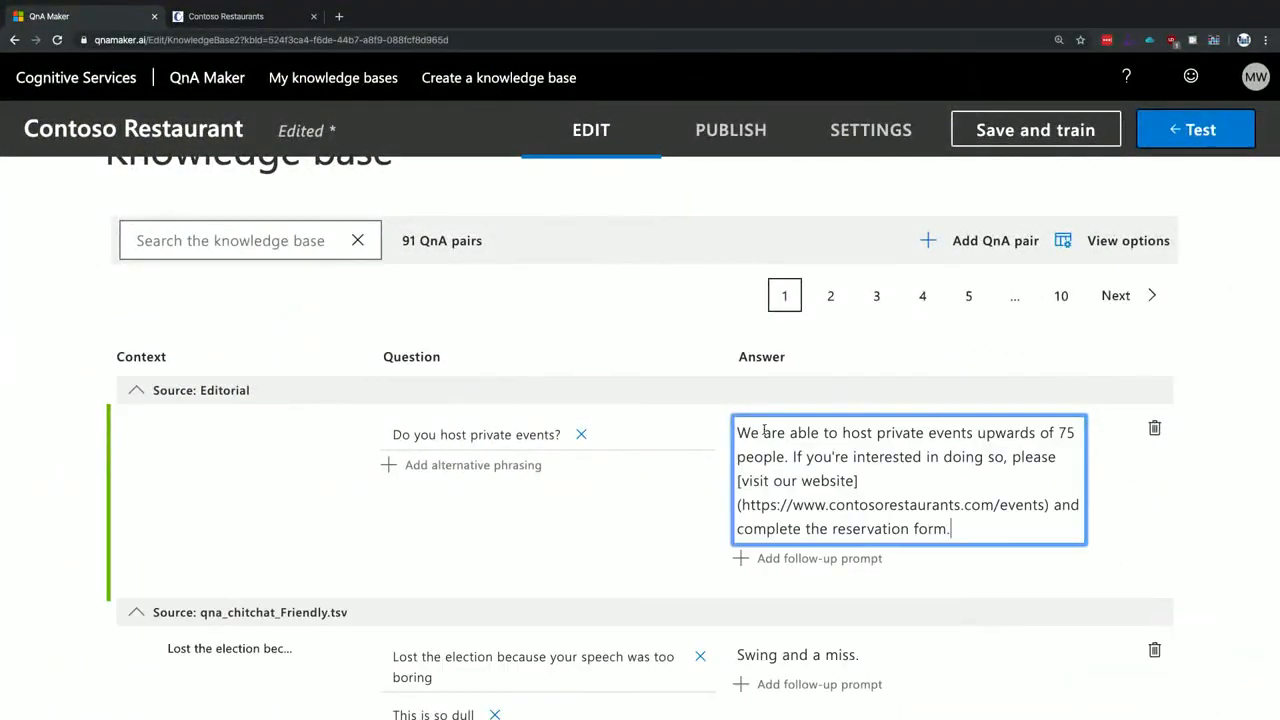
Step: Add the alternative phrasings "Can I reserve a room for a work luncheon?" and "I want to host my baby shower.", and save and train
left_click(536, 470)
type("C")
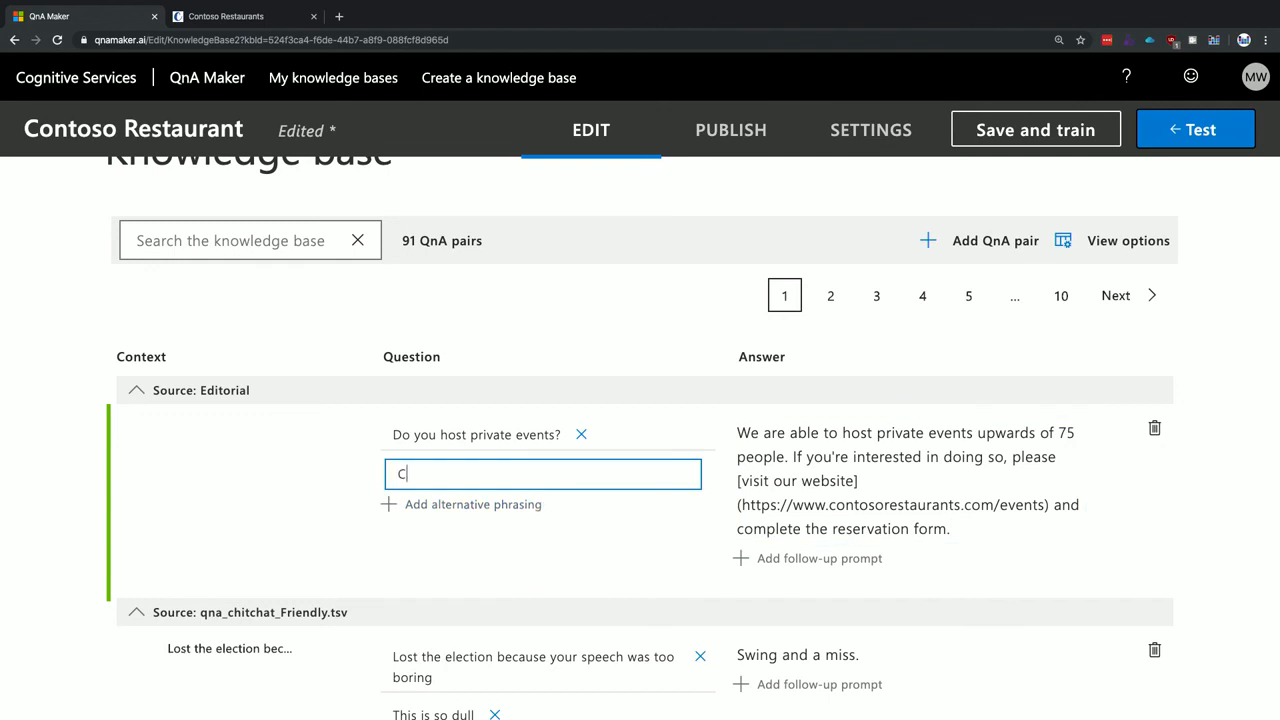
type("an I reserve a room for a work luncheon?")
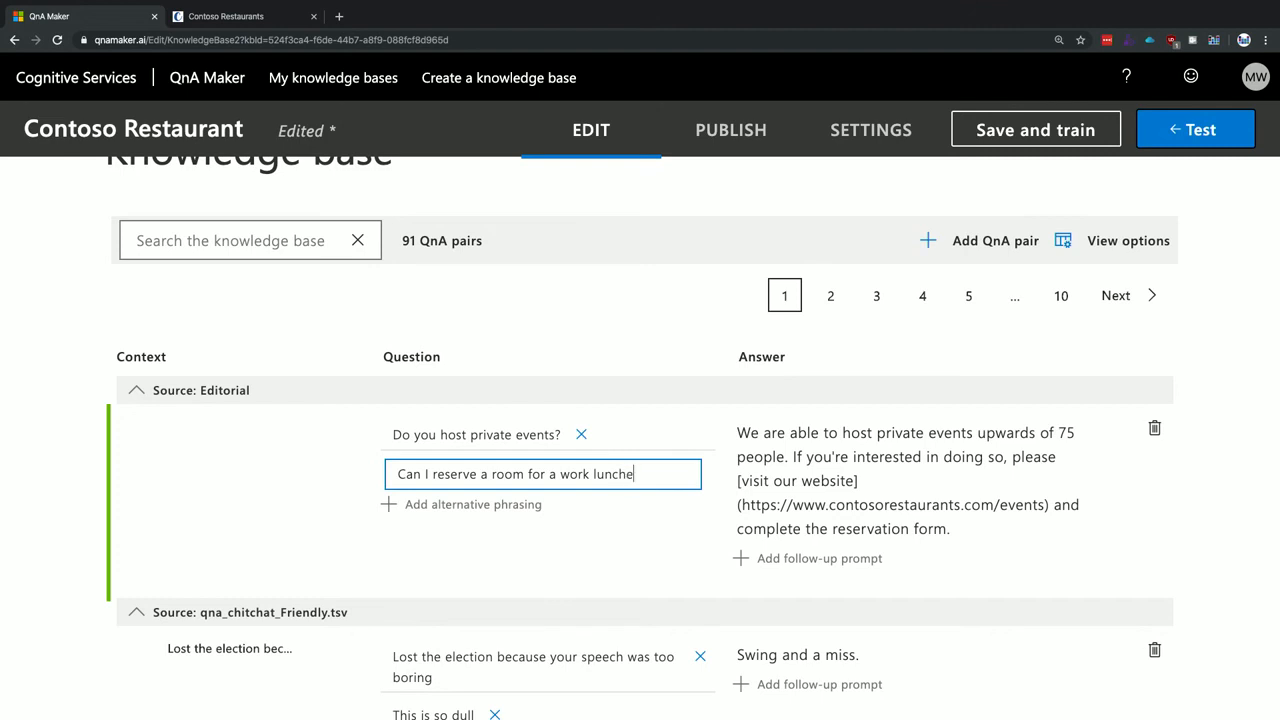
left_click(476, 504)
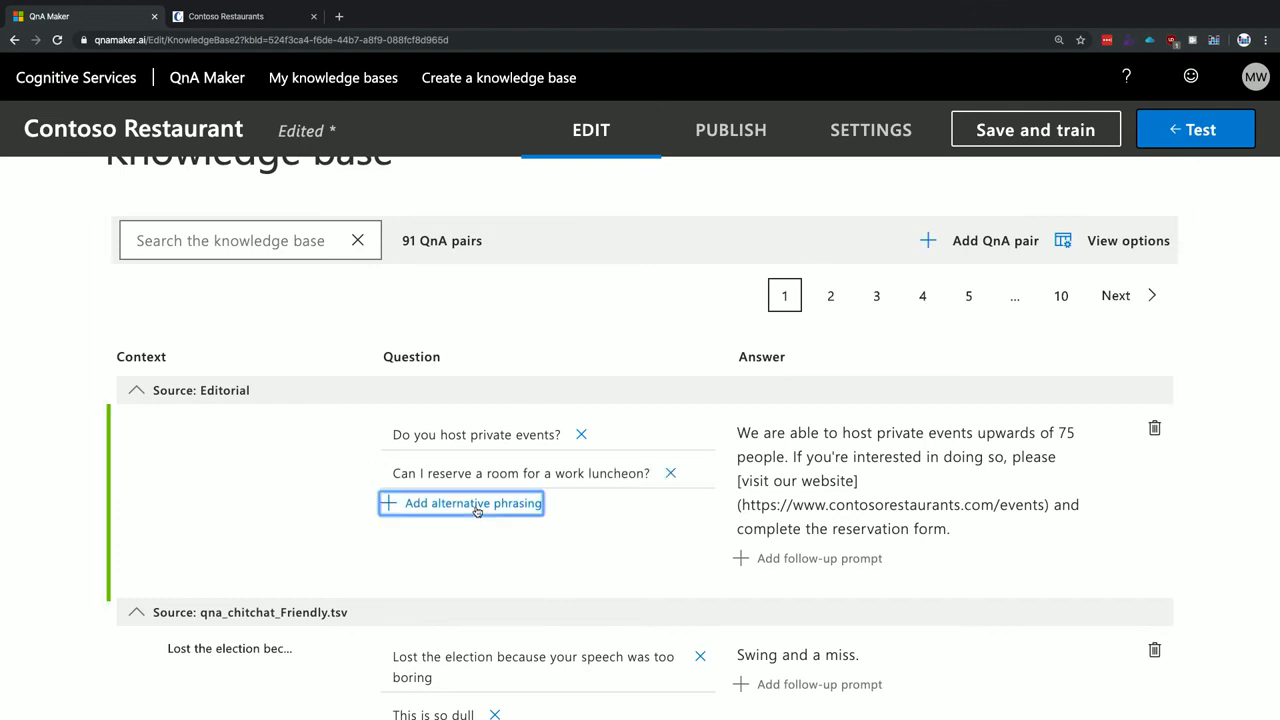
type("I want ")
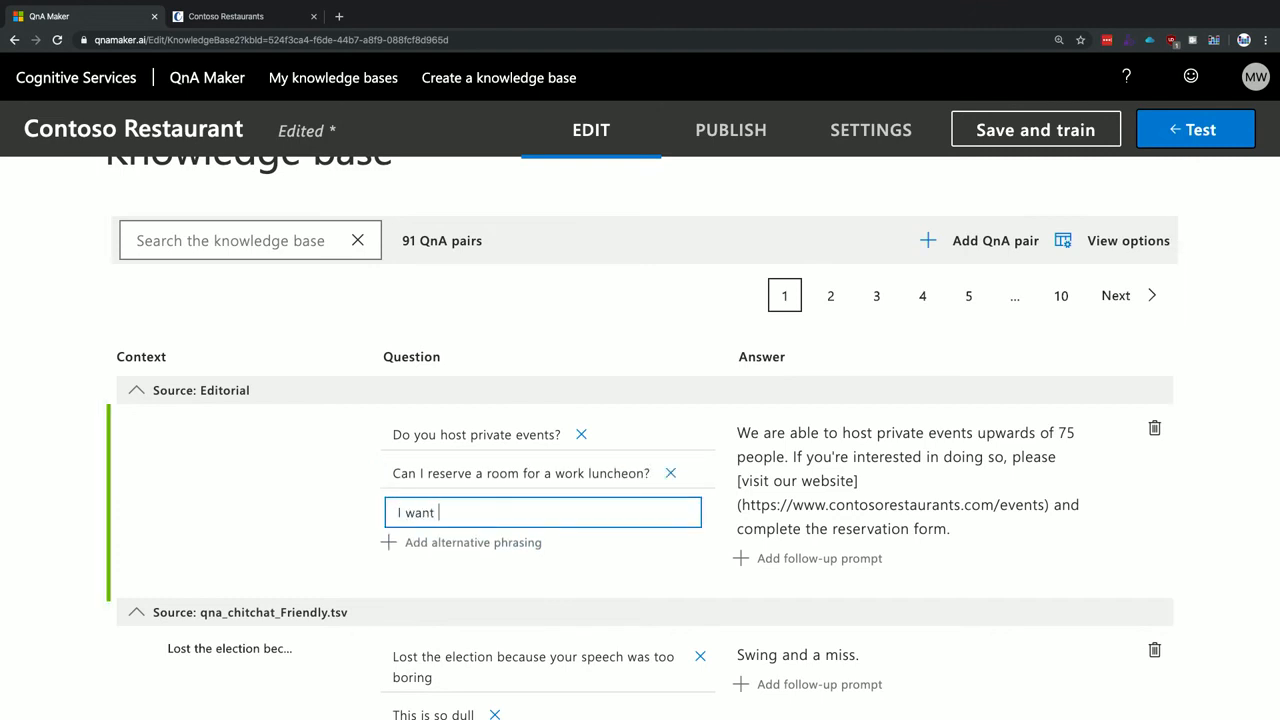
type("to host my baby shower.")
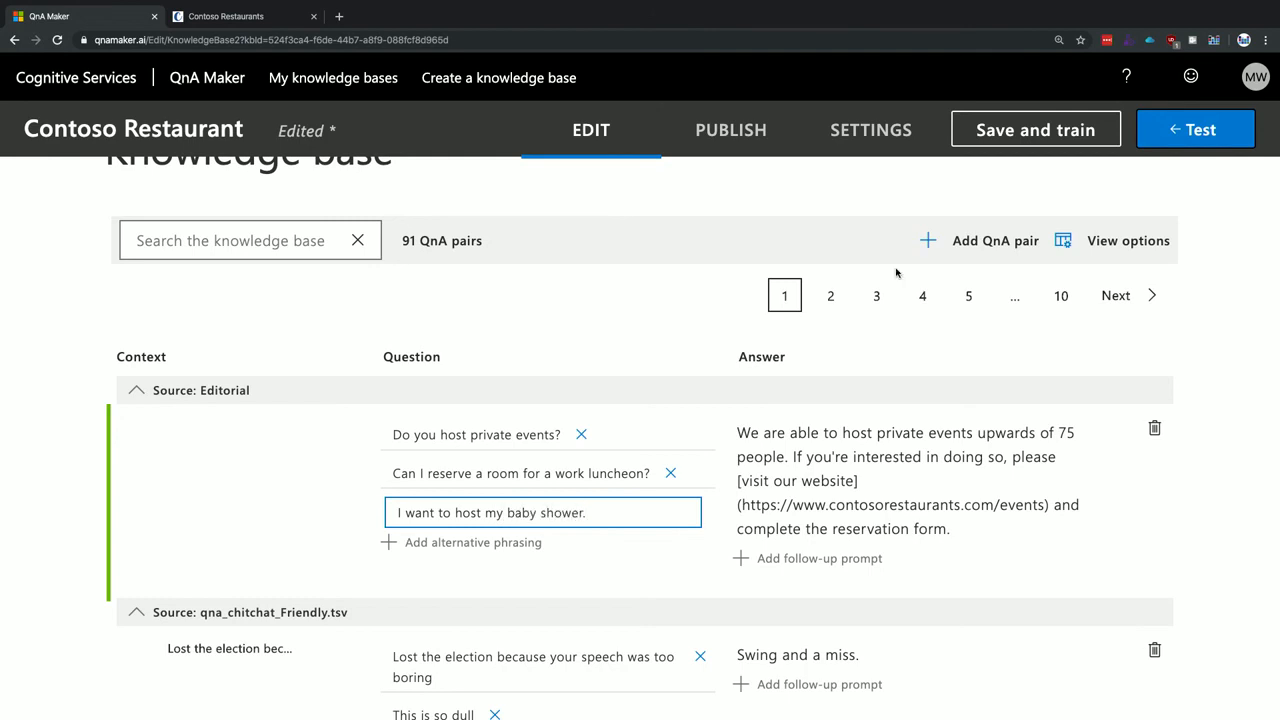
left_click(1037, 143)
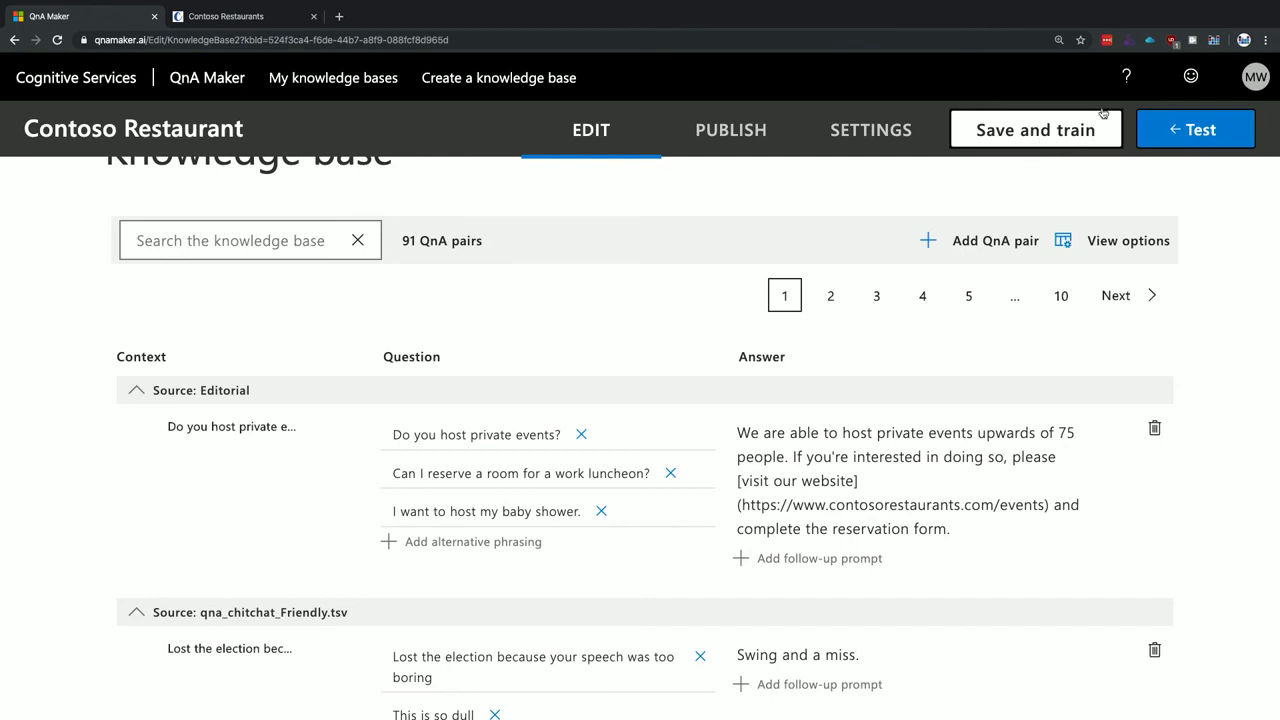
Step: Ask the test bot "Can I reserve the event space for a private party?"
left_click(1200, 129)
left_click(1132, 709)
scroll(1132, 708, "down", 1)
type("Can I reserve the eve")
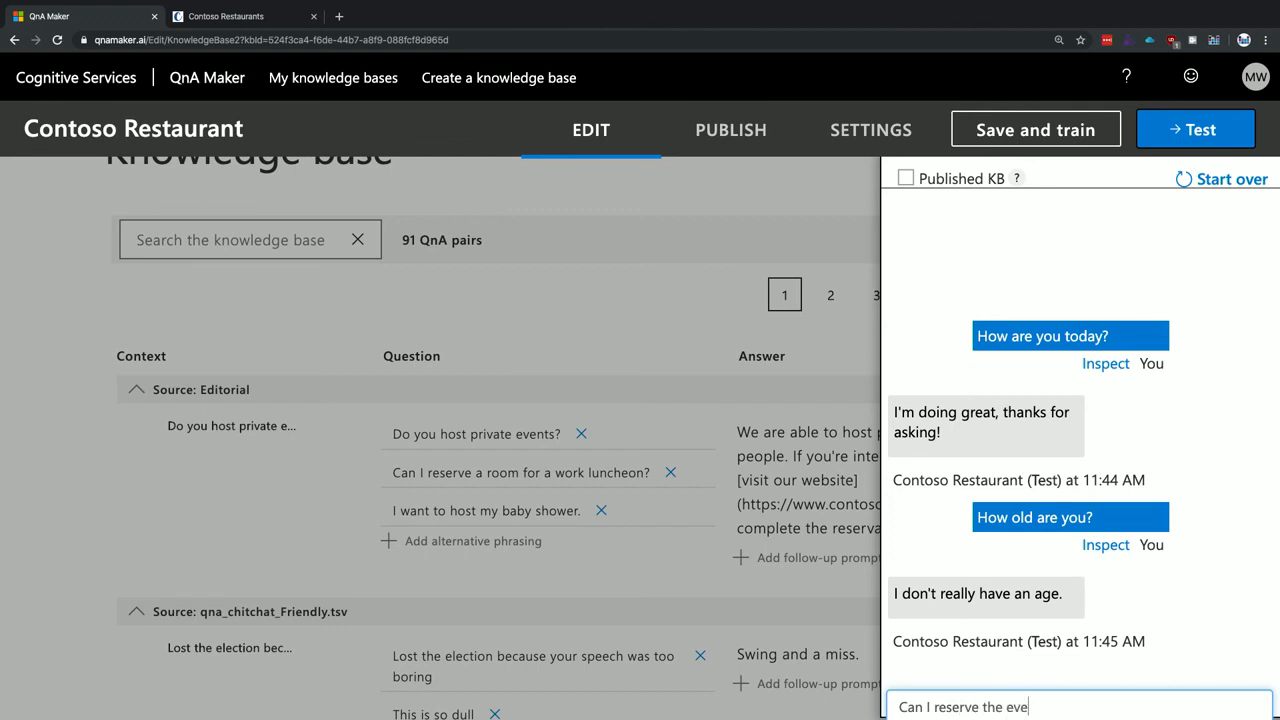
type("nt space for a private")
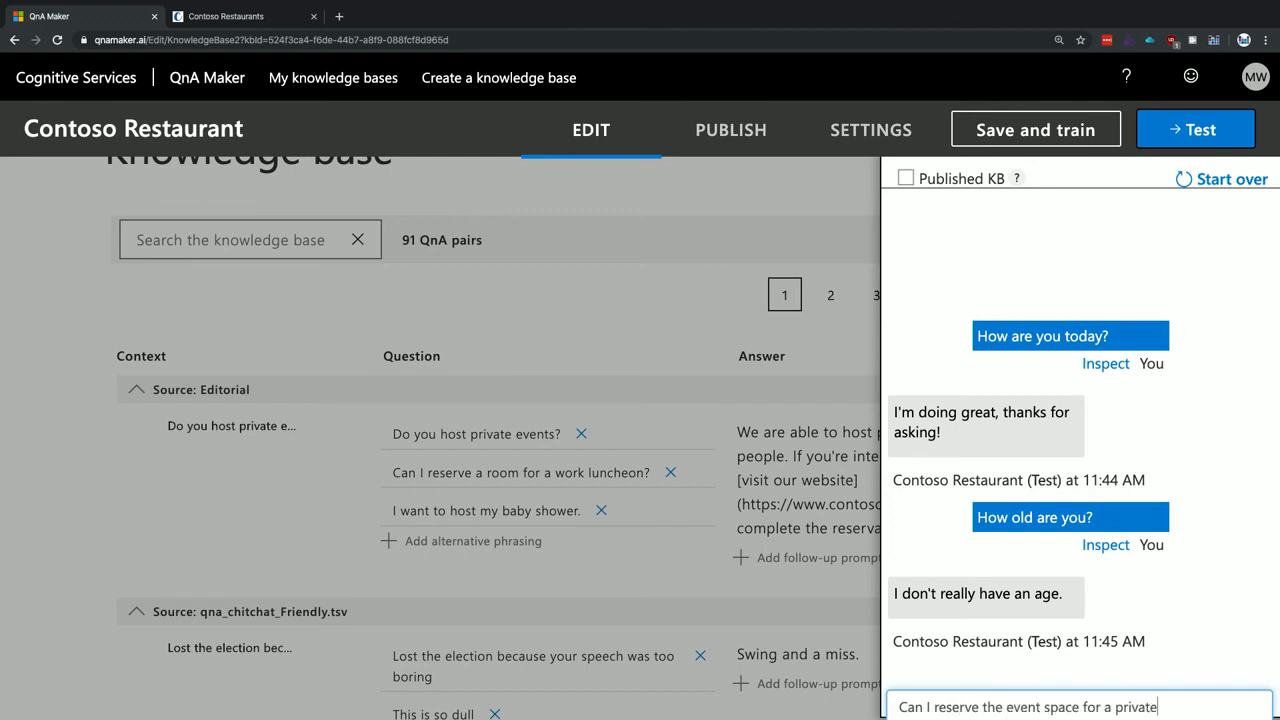
type(" party?")
key("Return")
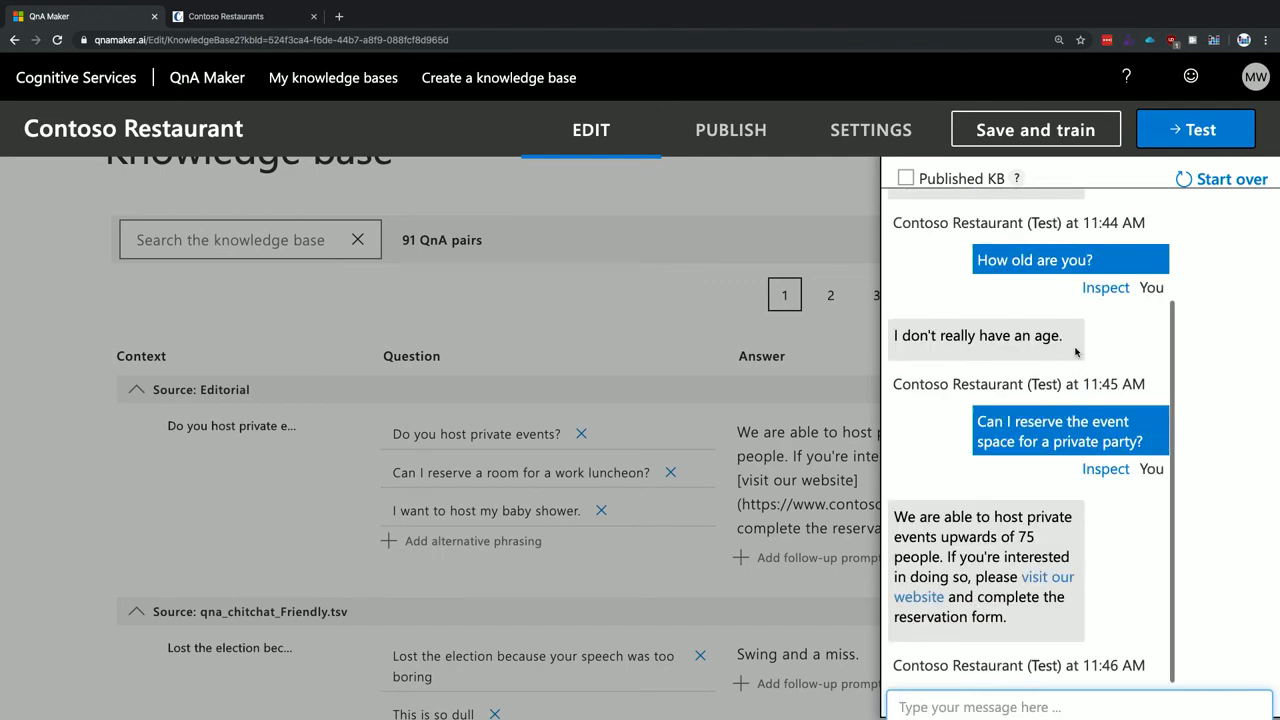
Step: Inspect the matched answer and confidence score for the private party question, and close the test chat
scroll(1035, 522, "down", 2)
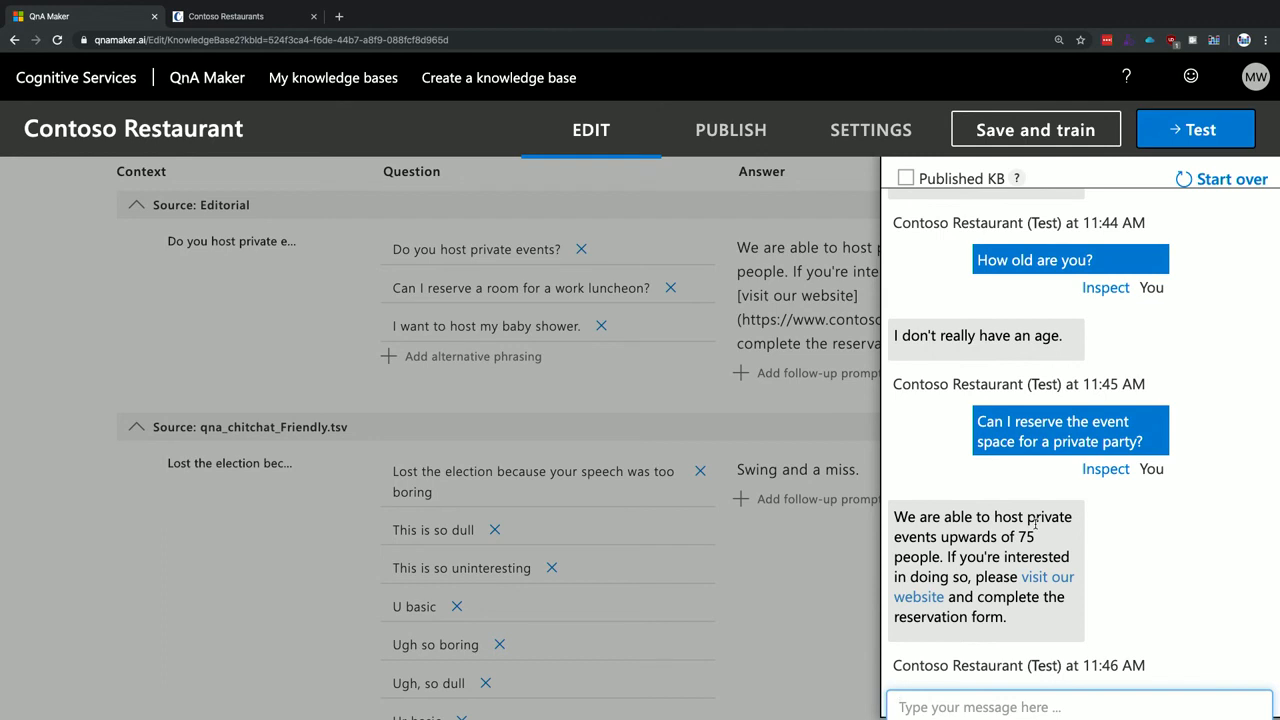
left_click(1119, 472)
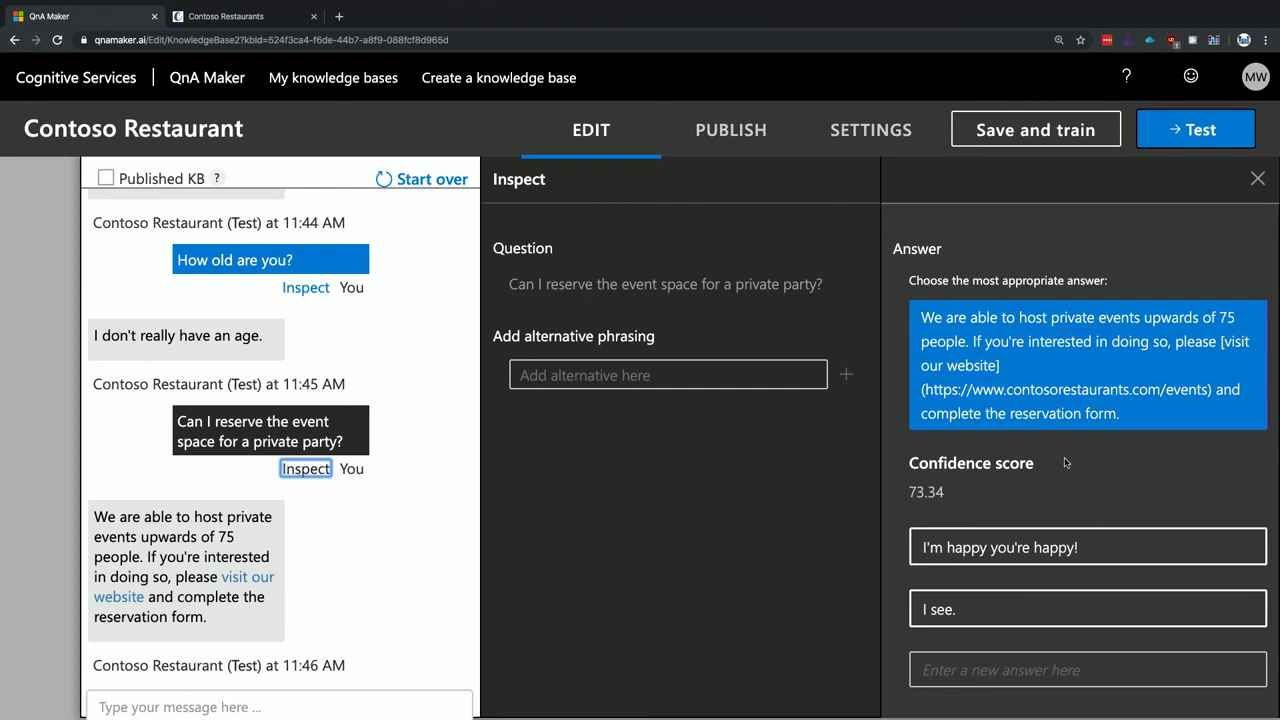
left_click(1168, 129)
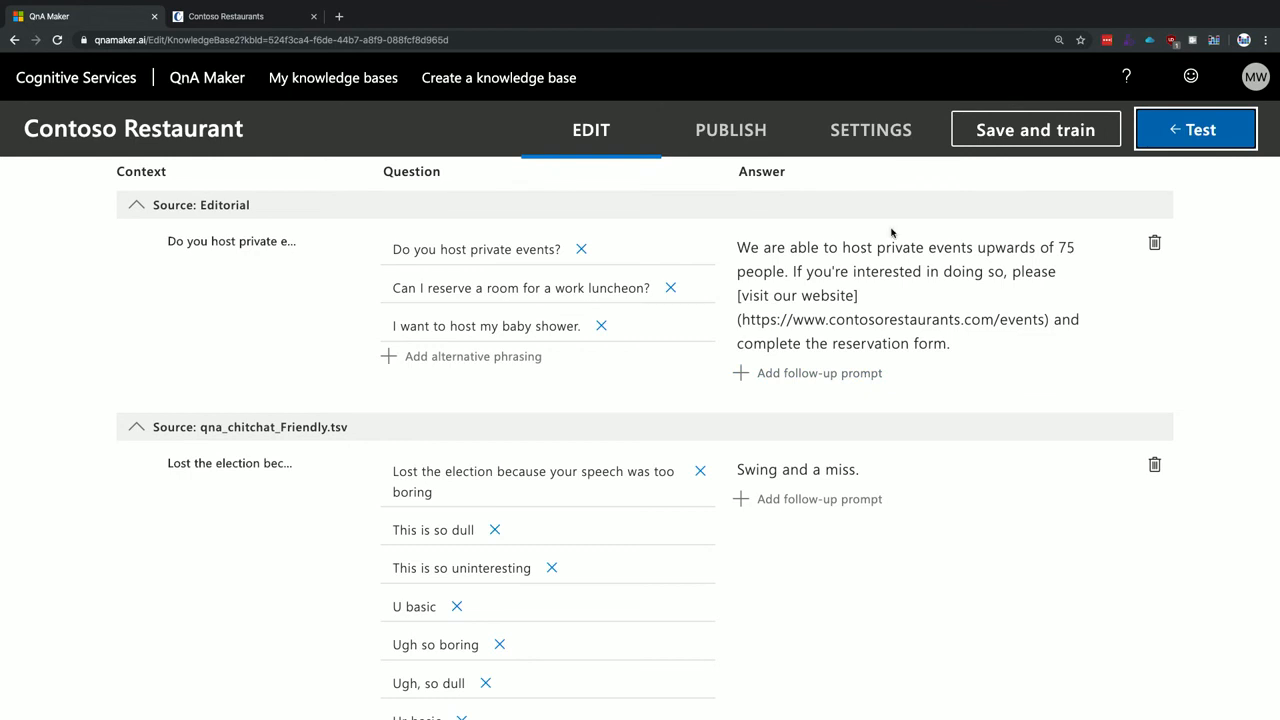
scroll(880, 230, "up", 3)
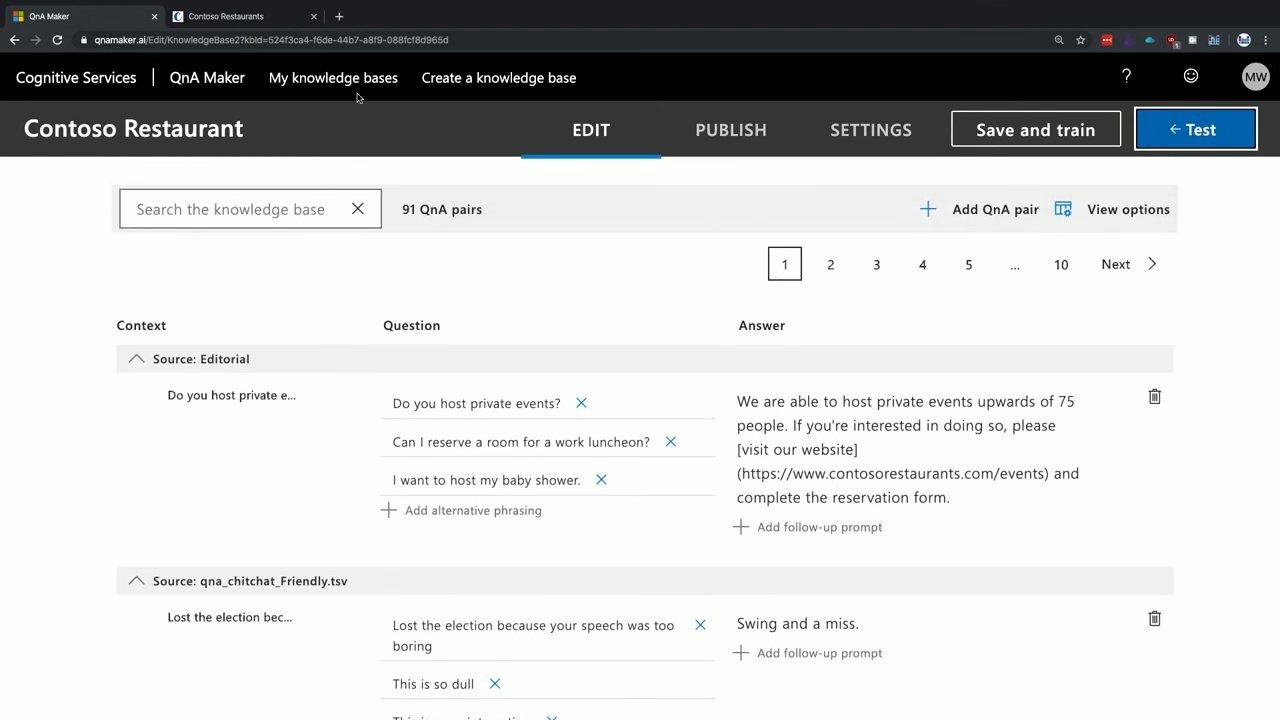
Step: Copy the URL of the Contoso Restaurants website's FAQ page and return to the knowledge base
left_click(272, 12)
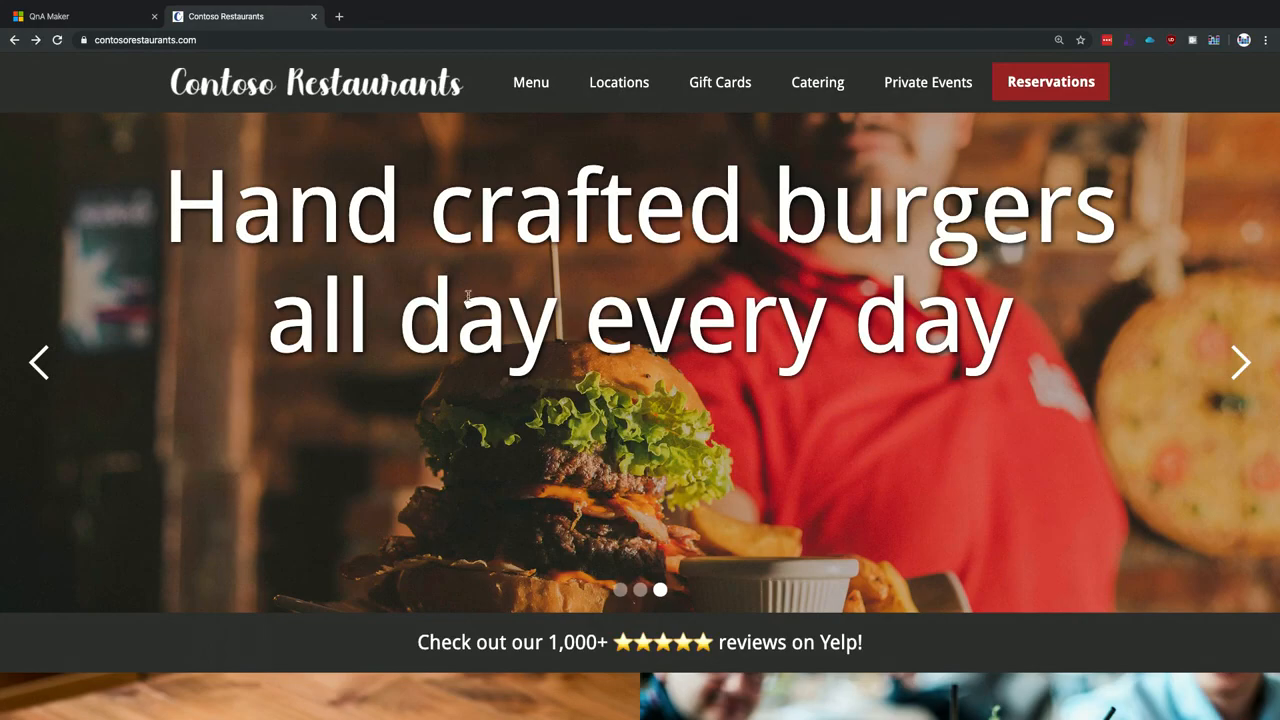
scroll(240, 500, "down", 6)
left_click(242, 510)
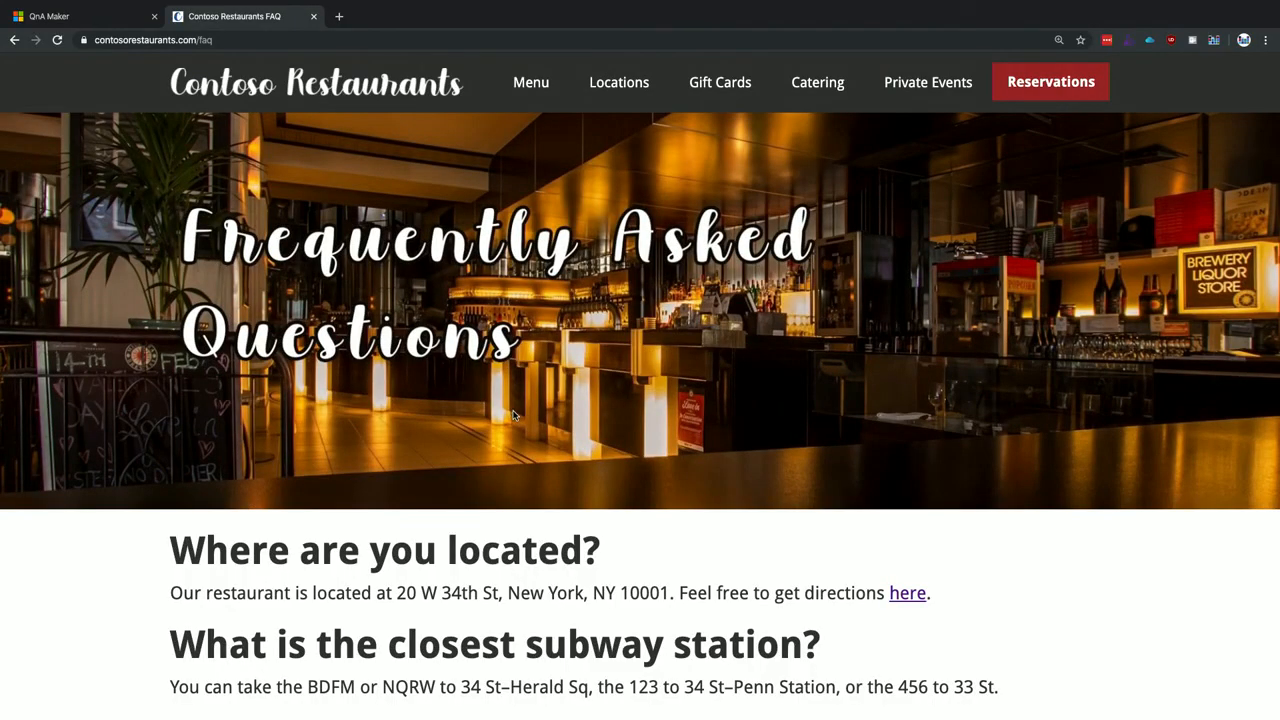
left_click(219, 39)
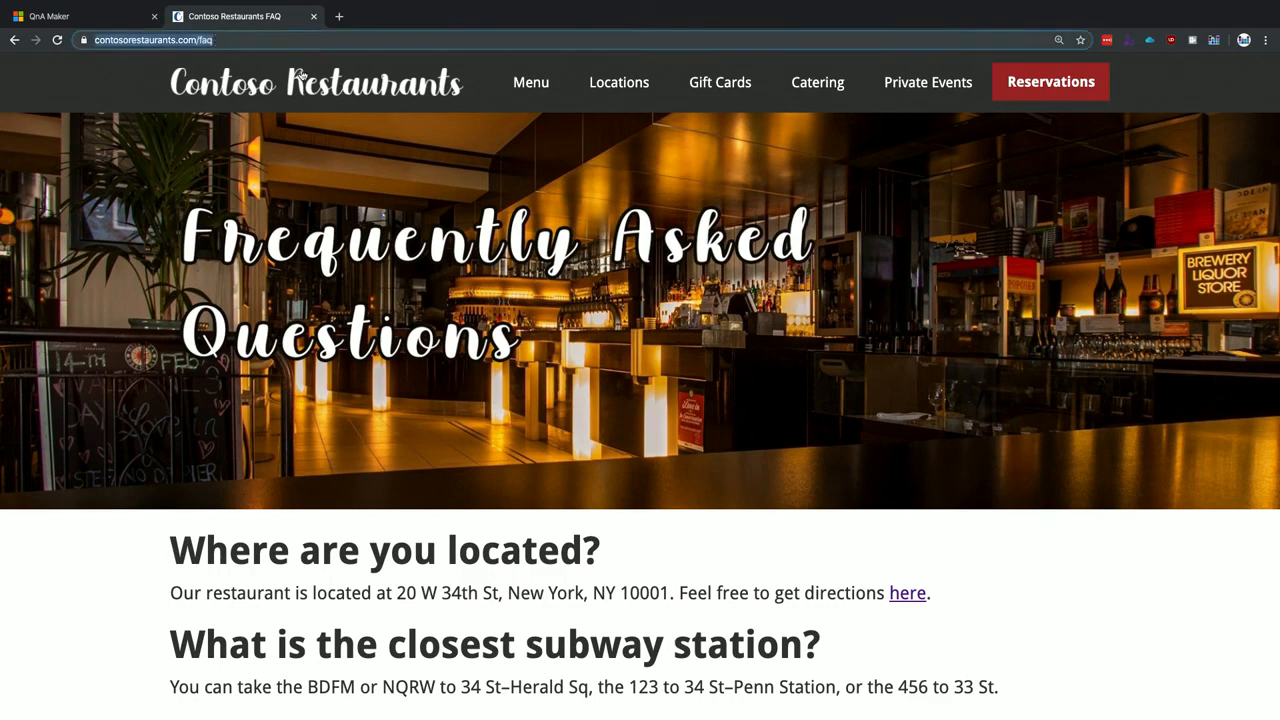
left_click(97, 20)
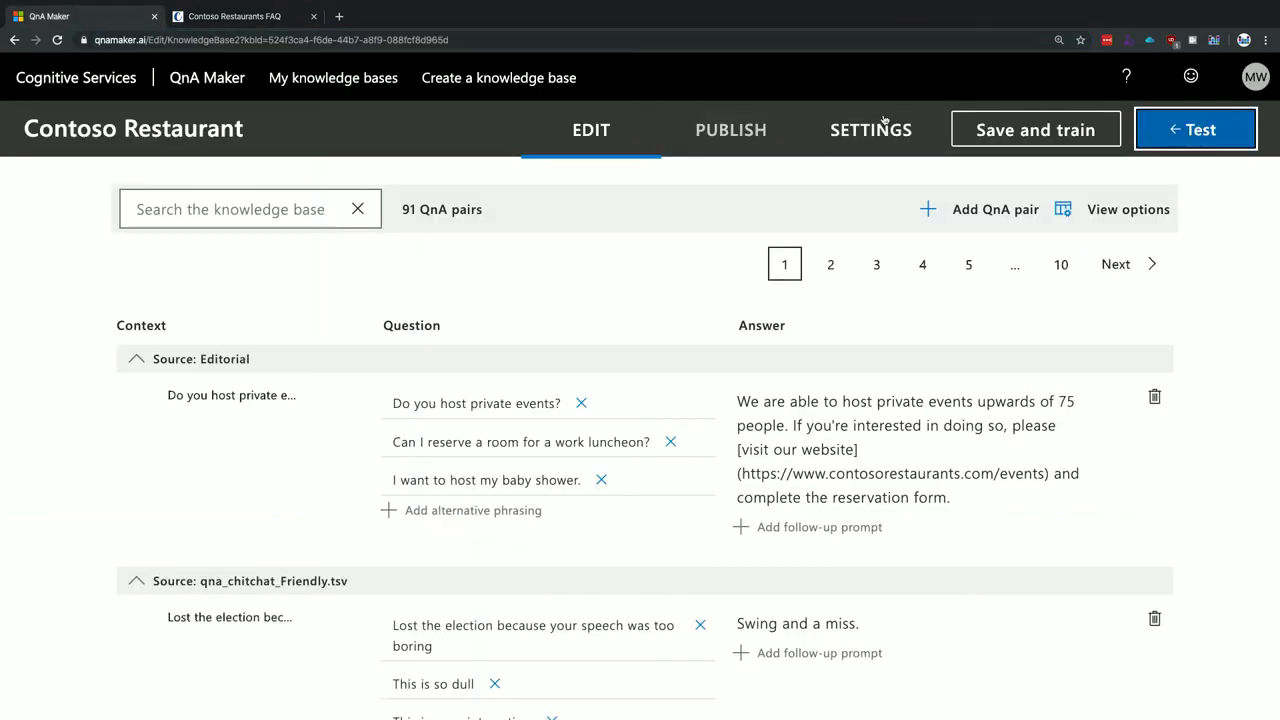
Step: Save and train the knowledge base, and publish it to its QnA Maker service
left_click(912, 129)
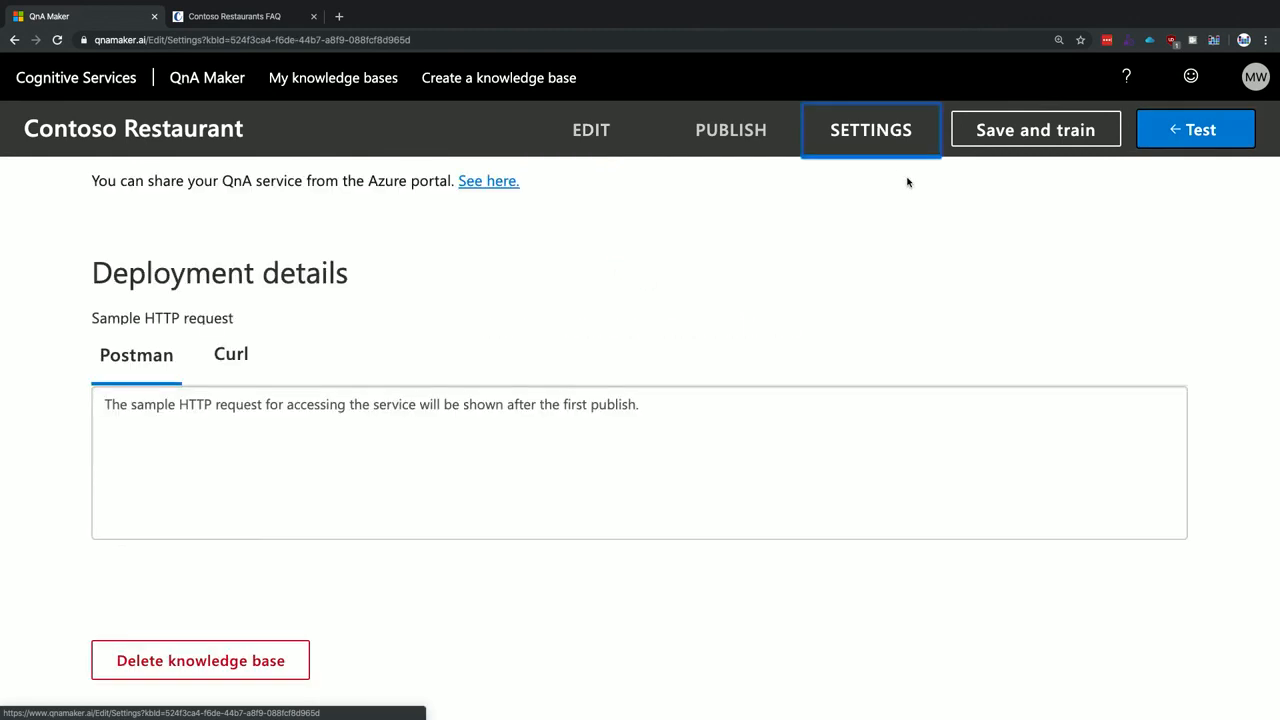
left_click(1037, 128)
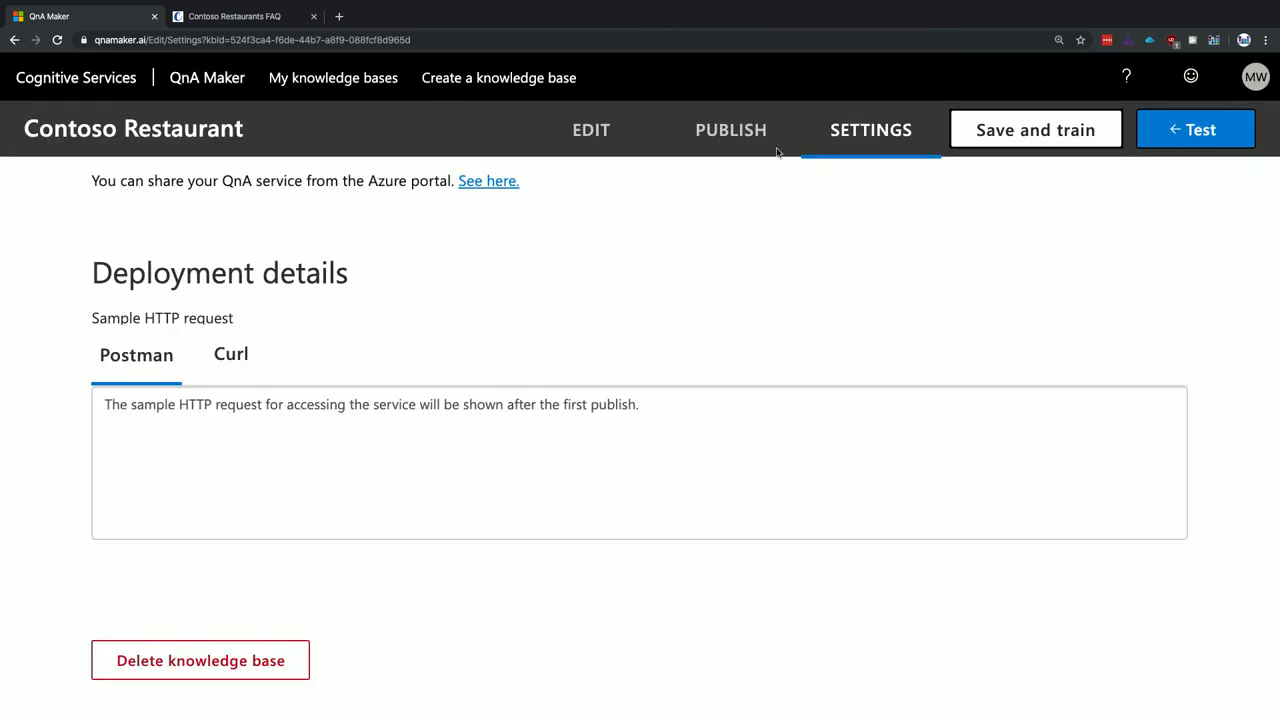
left_click(765, 140)
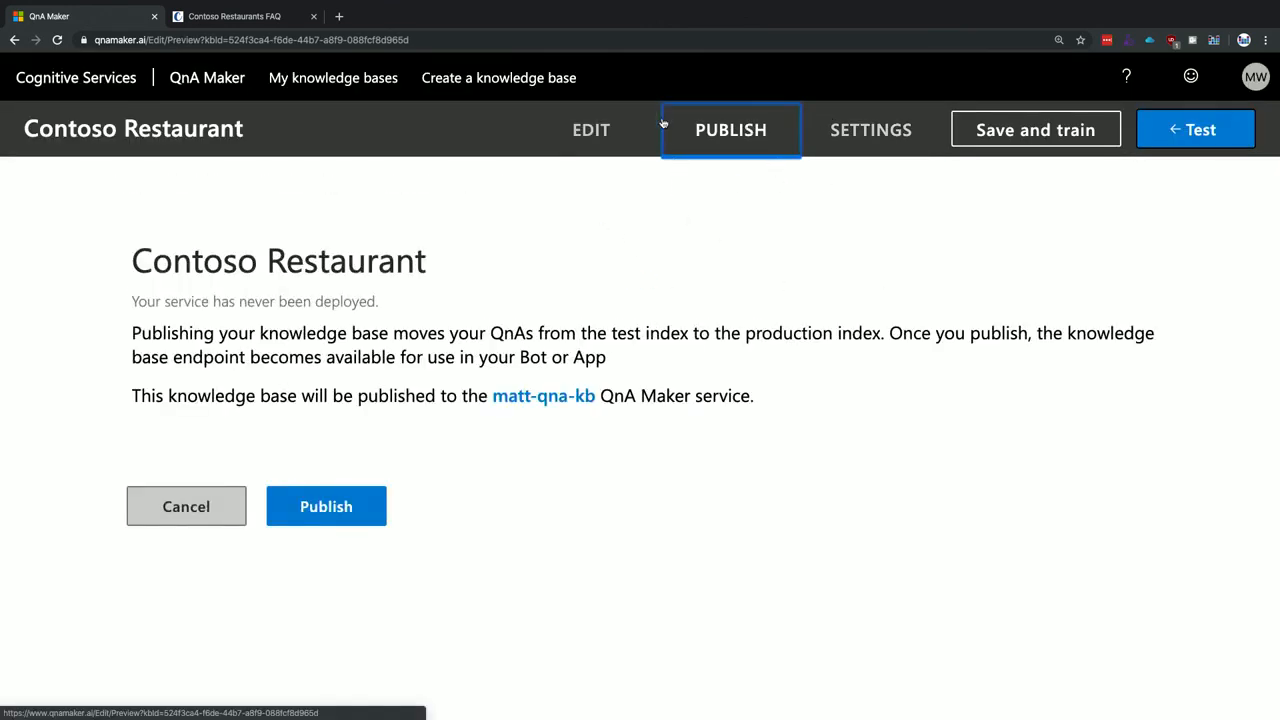
left_click(323, 508)
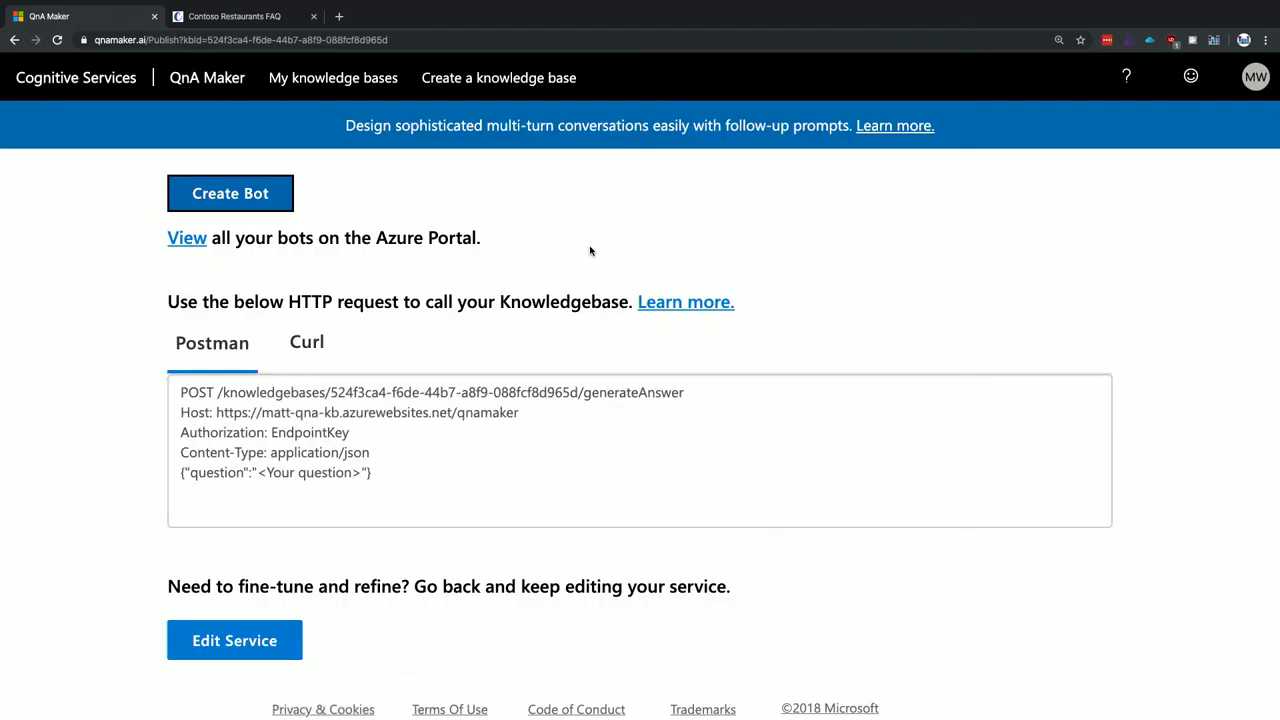
Step: Go back to editing the published service and examine the source files listed in the knowledge base settings
left_click(234, 640)
left_click(828, 140)
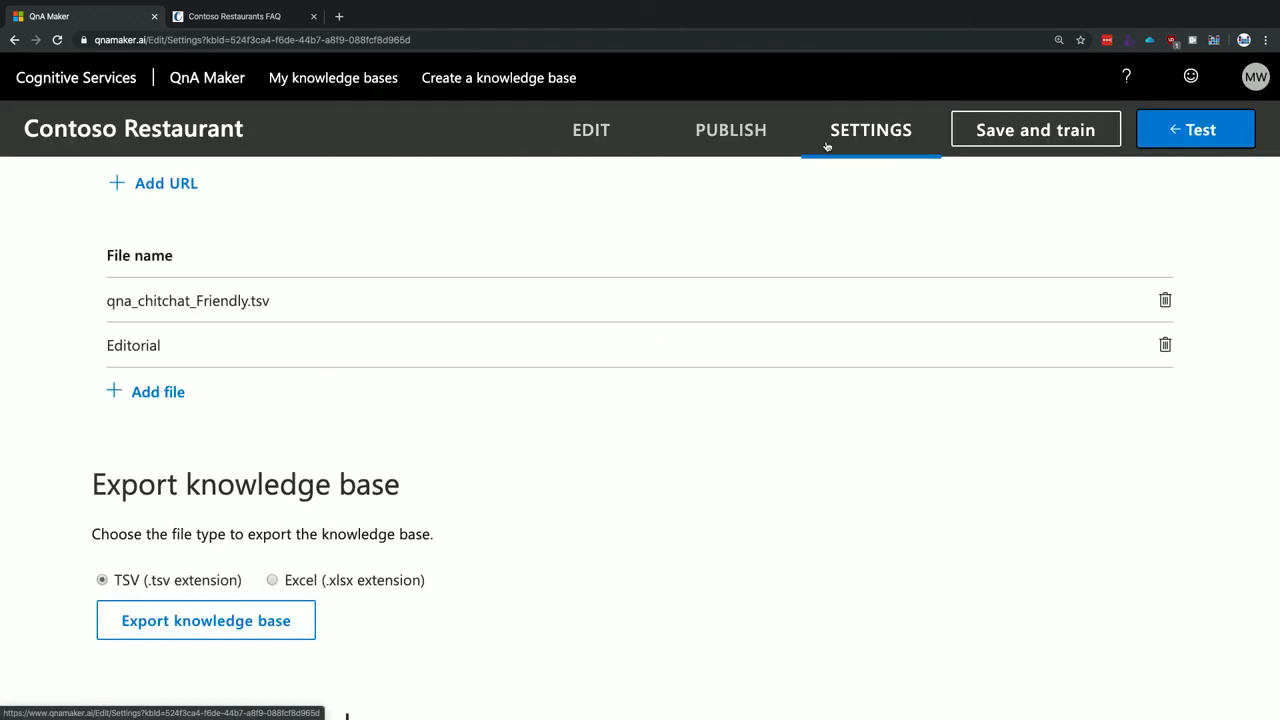
scroll(449, 380, "down", 1)
scroll(530, 402, "up", 1)
scroll(530, 402, "up", 1)
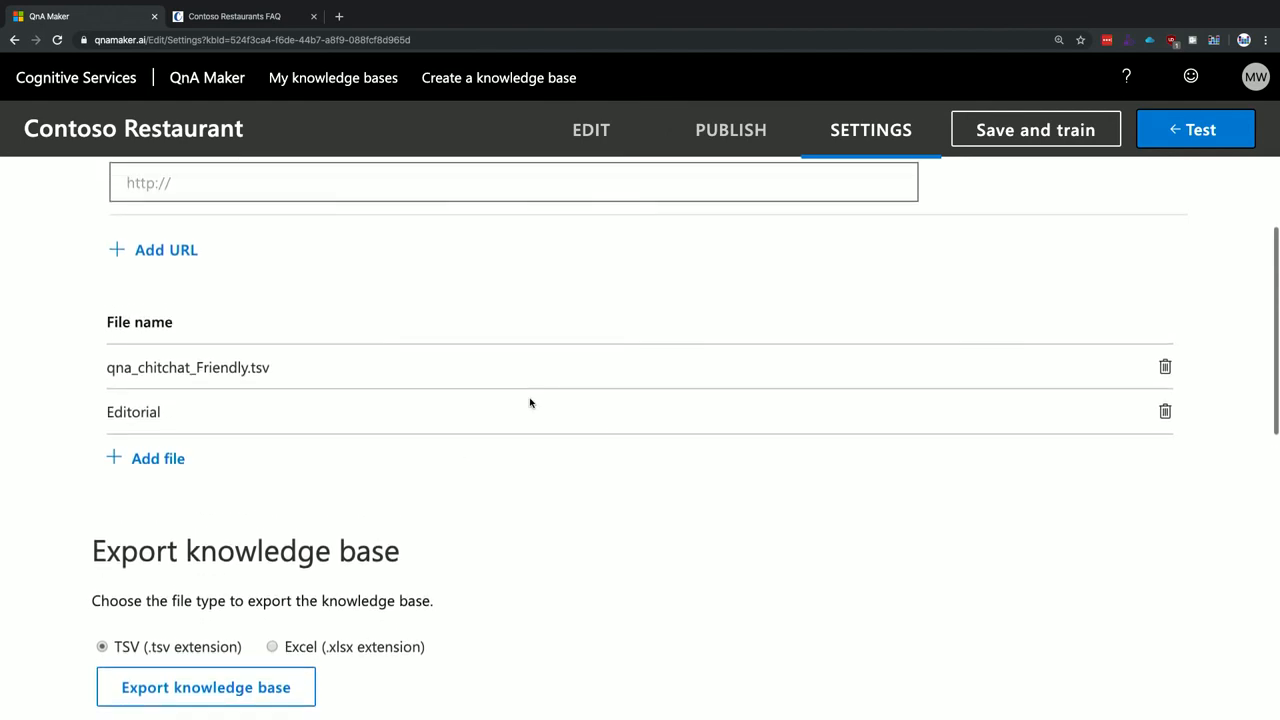
scroll(394, 323, "down", 2)
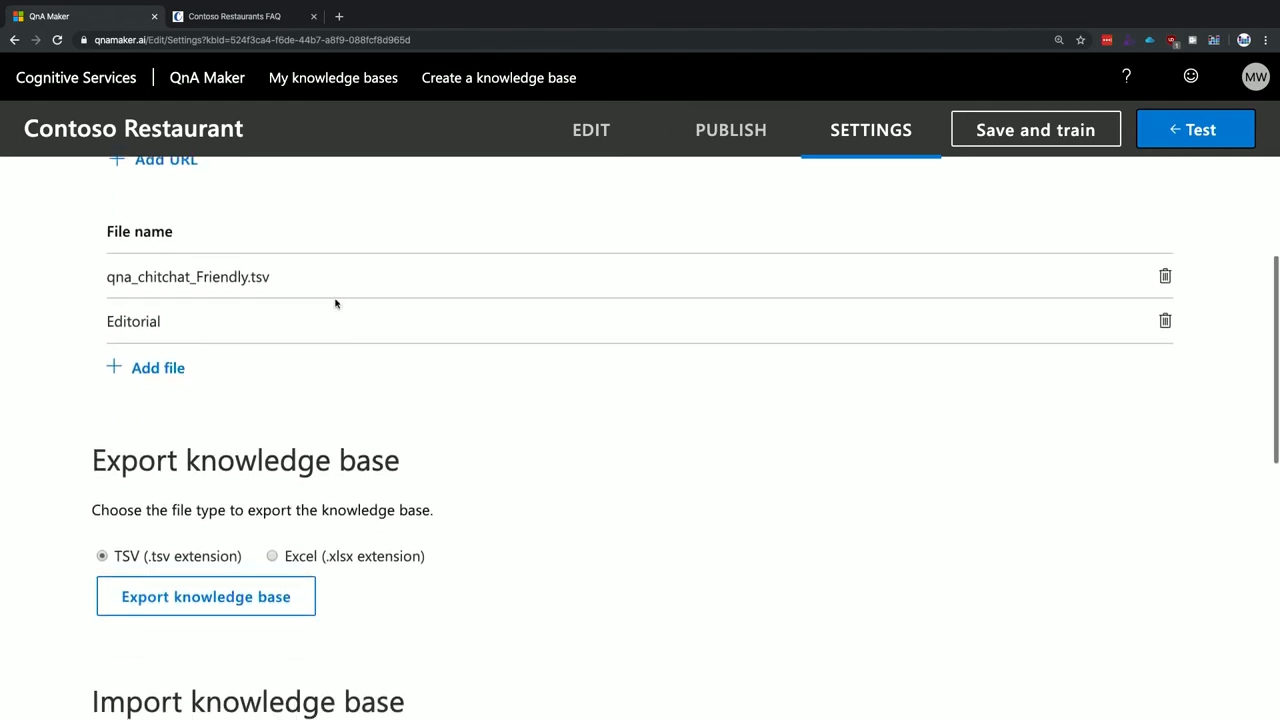
left_click_drag(272, 278, 105, 278)
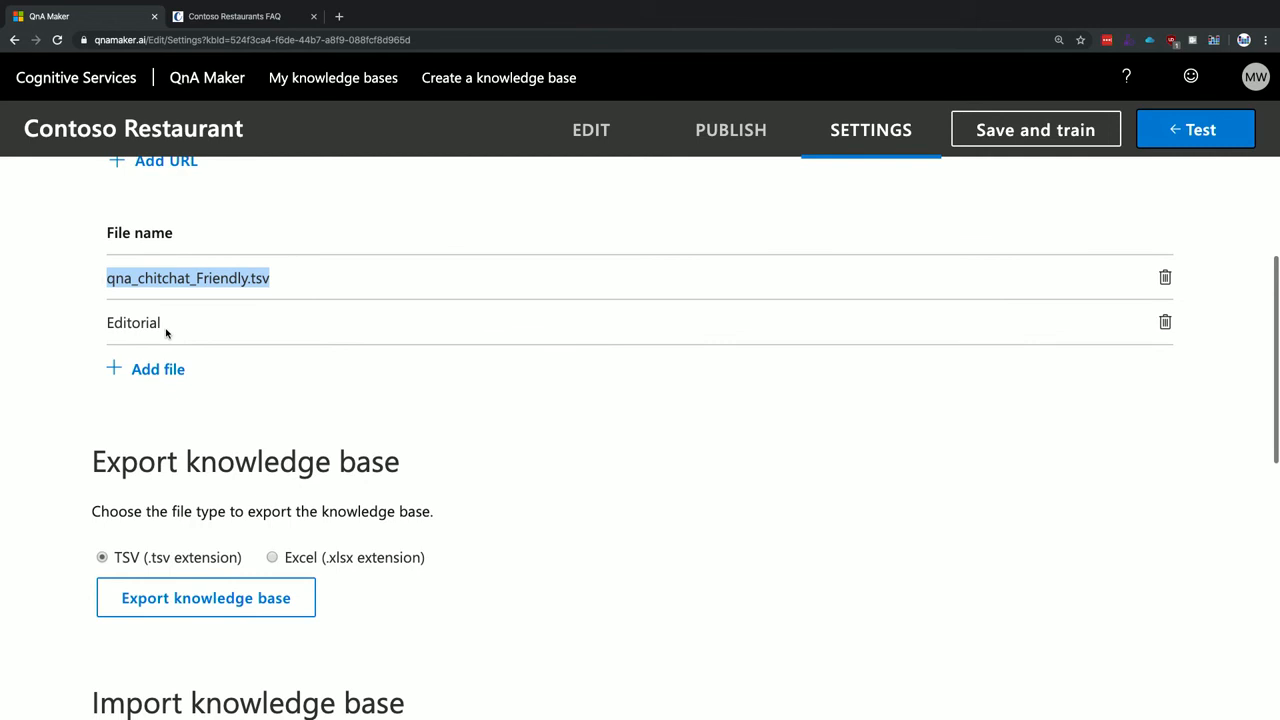
left_click_drag(166, 331, 103, 329)
scroll(347, 380, "up", 1)
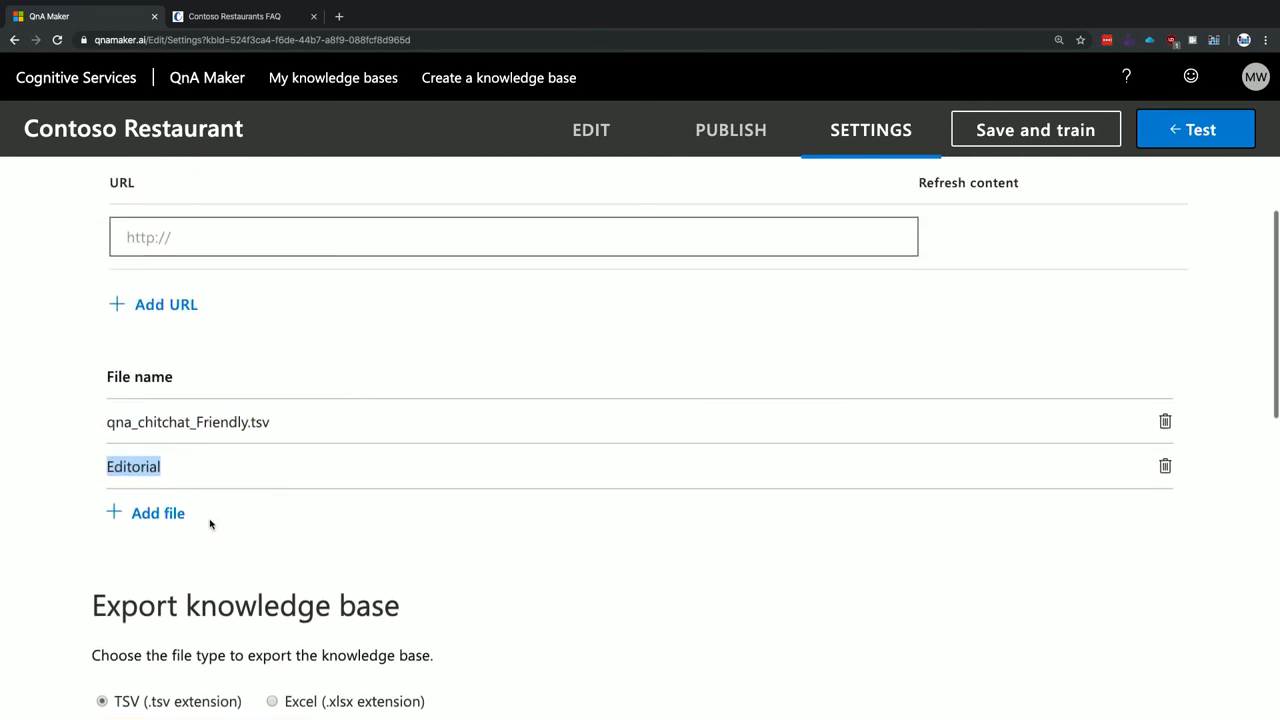
scroll(190, 520, "up", 3)
left_click(181, 474)
right_click(181, 474)
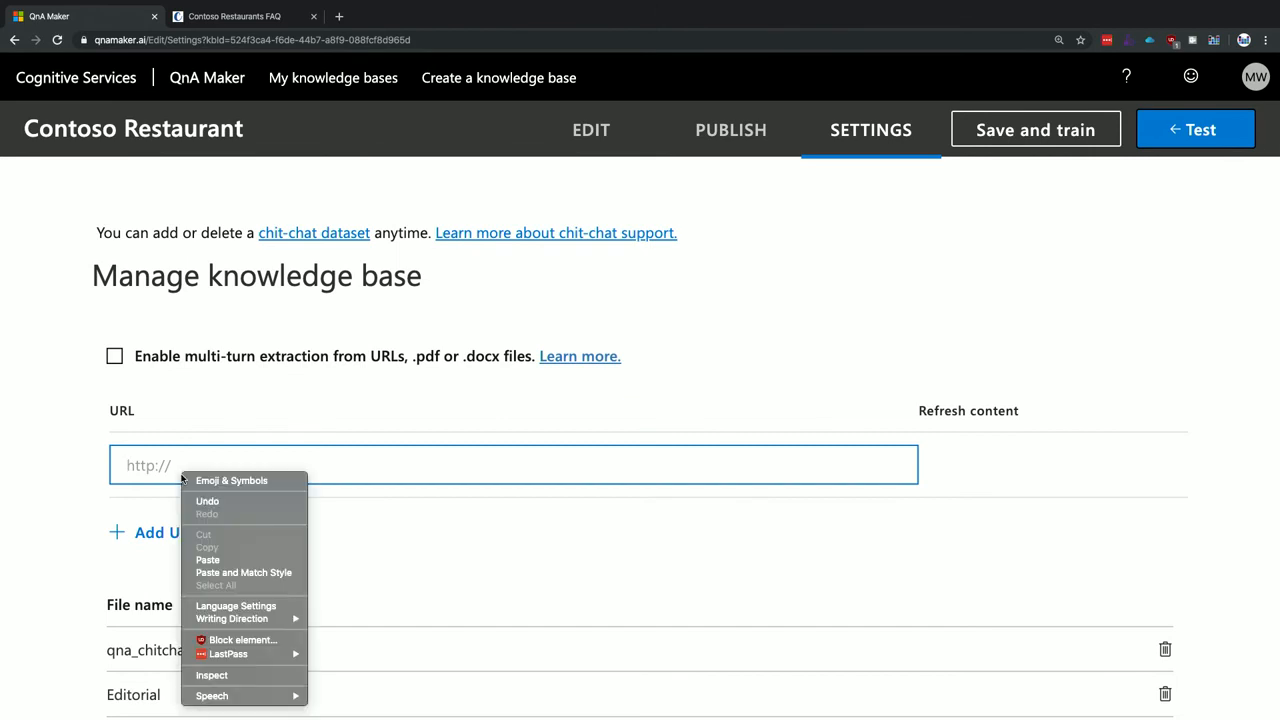
left_click(244, 572)
left_click(182, 532)
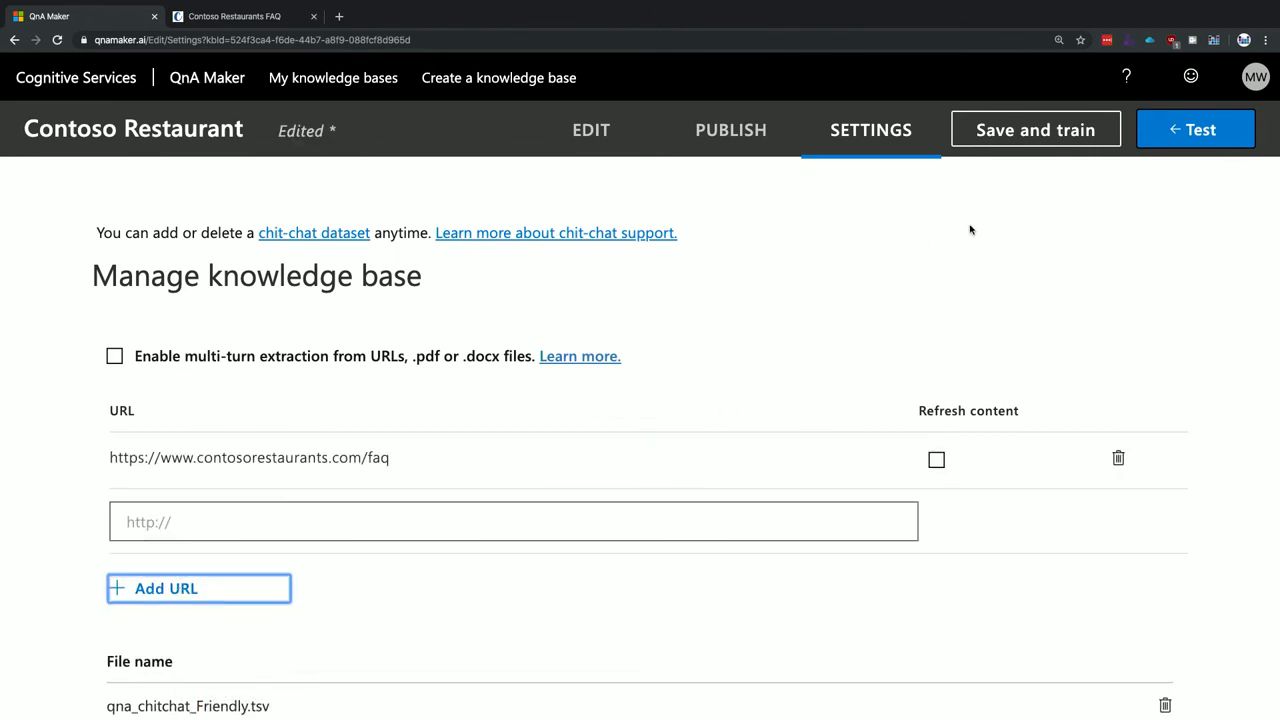
Step: Save and train the knowledge base, and bring up the QnA pairs from the FAQ URL source with the other sources collapsed
left_click(1012, 140)
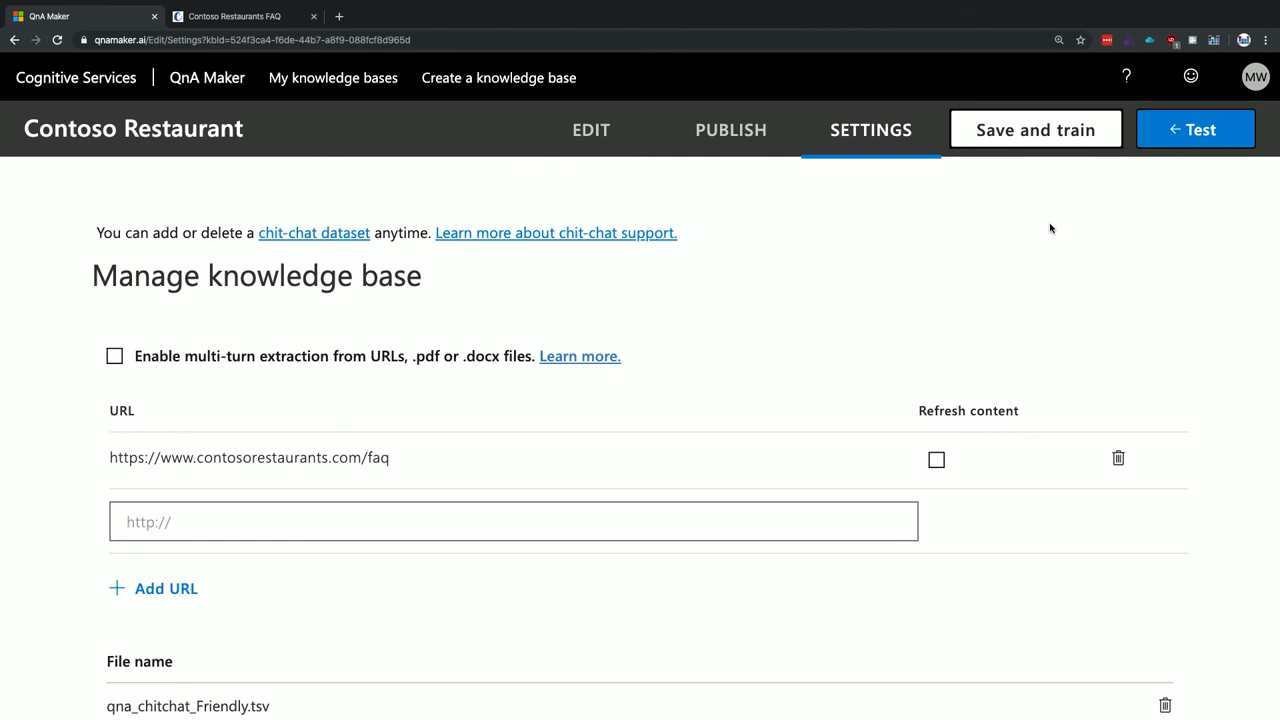
left_click(588, 130)
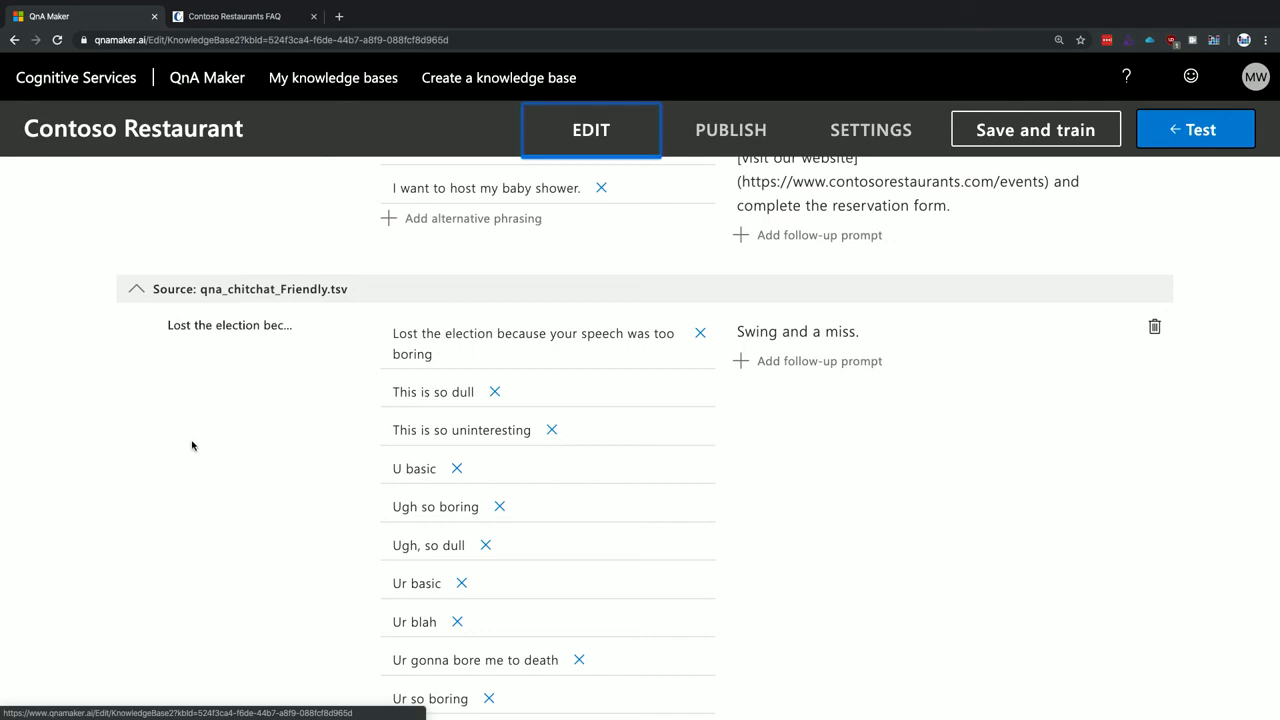
left_click(138, 289)
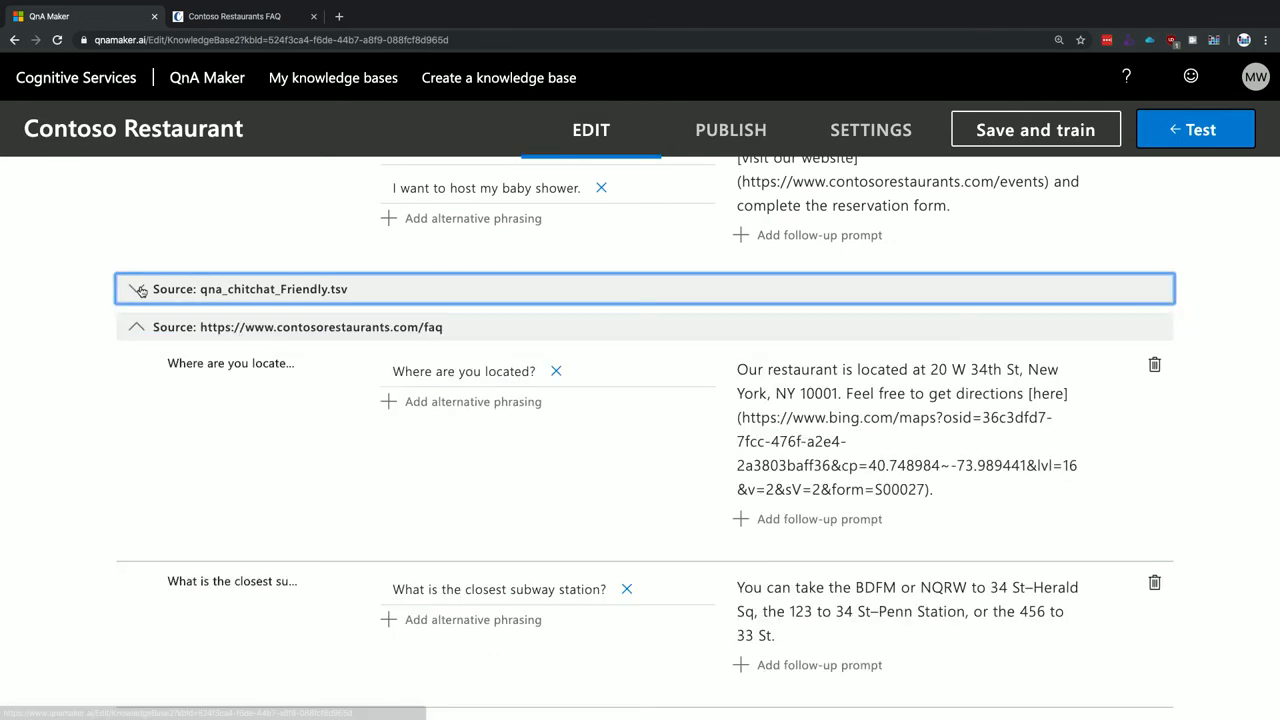
scroll(196, 375, "up", 5)
left_click(135, 508)
scroll(206, 400, "down", 4)
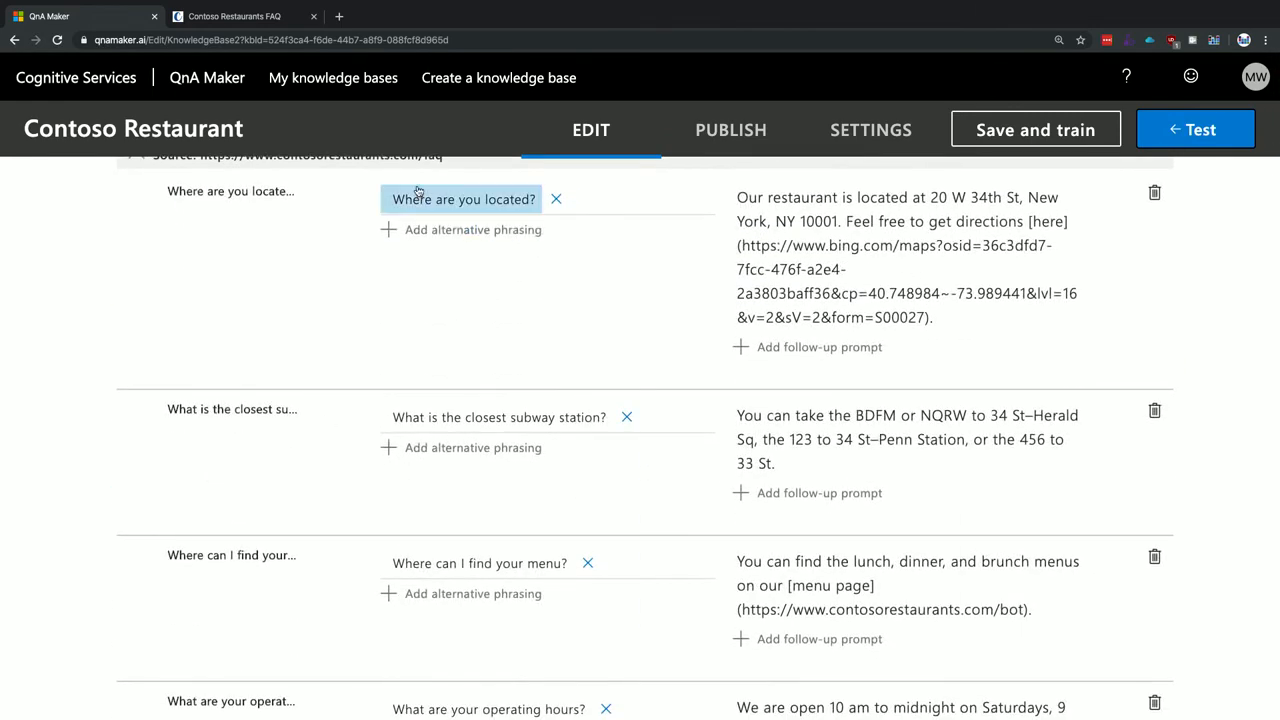
Step: Compare the extracted QnA pairs with the questions on the Contoso Restaurants FAQ page and return to the knowledge base
left_click(212, 18)
scroll(452, 487, "down", 4)
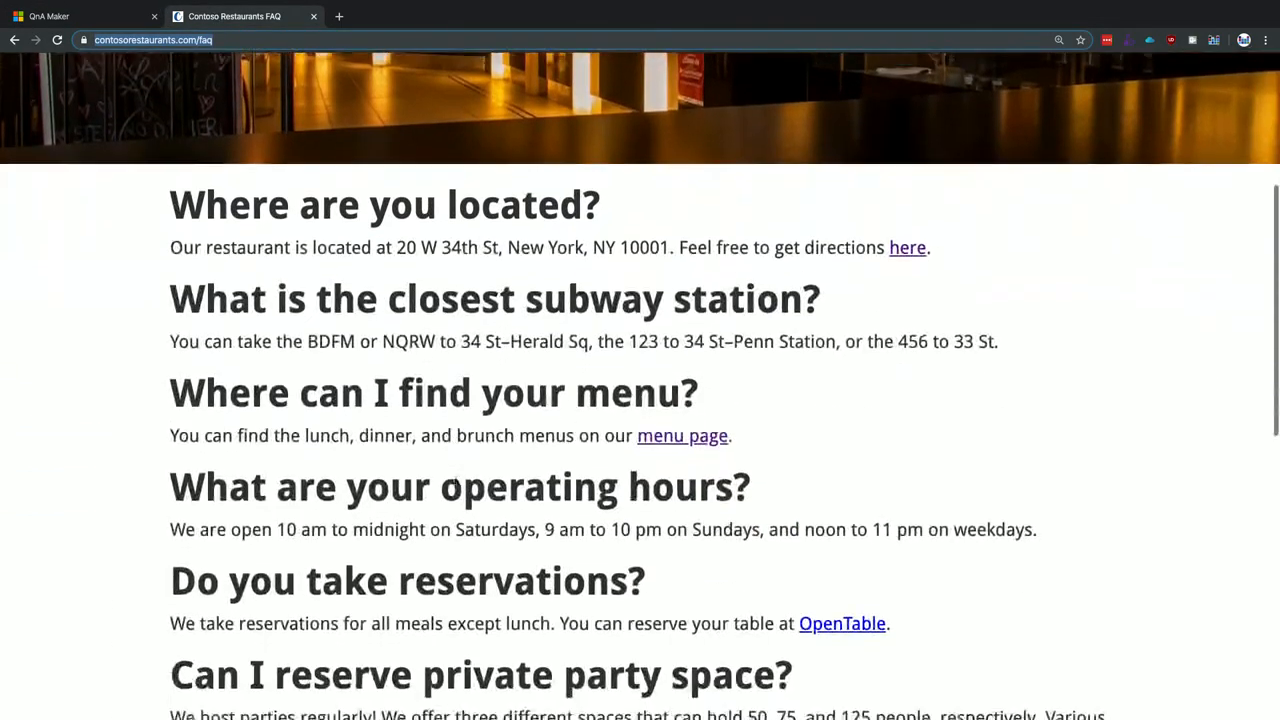
scroll(455, 487, "down", 1)
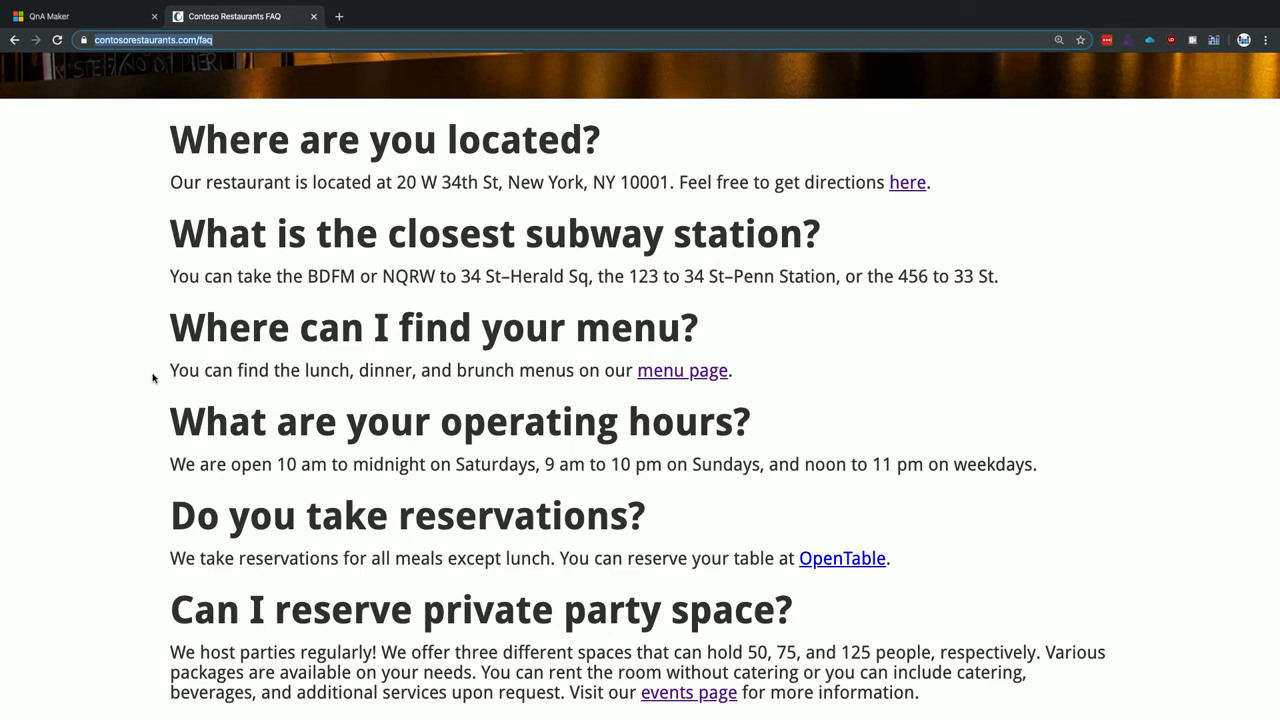
left_click(135, 16)
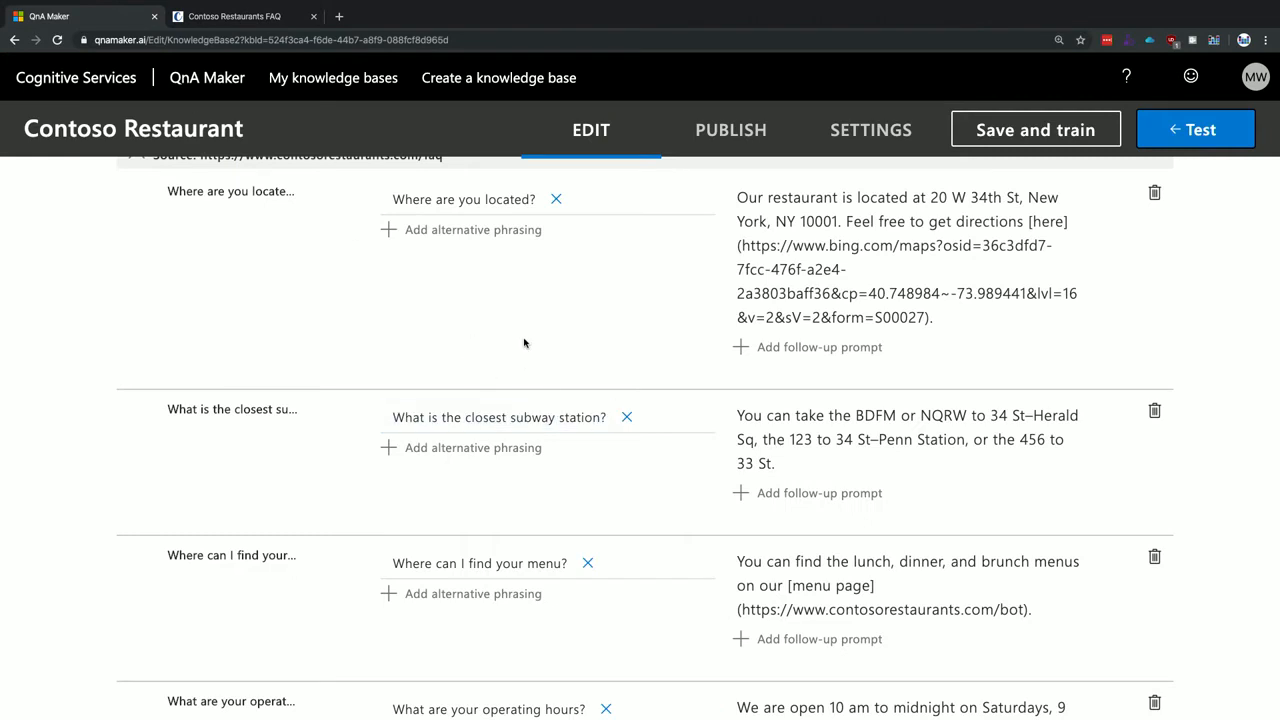
Step: Add alternative phrasings "What's your address?", "How do I get to your restaurant?" and "What is the closest subway station?" to the "Where are you located?" pair
scroll(527, 358, "up", 1)
left_click(520, 287)
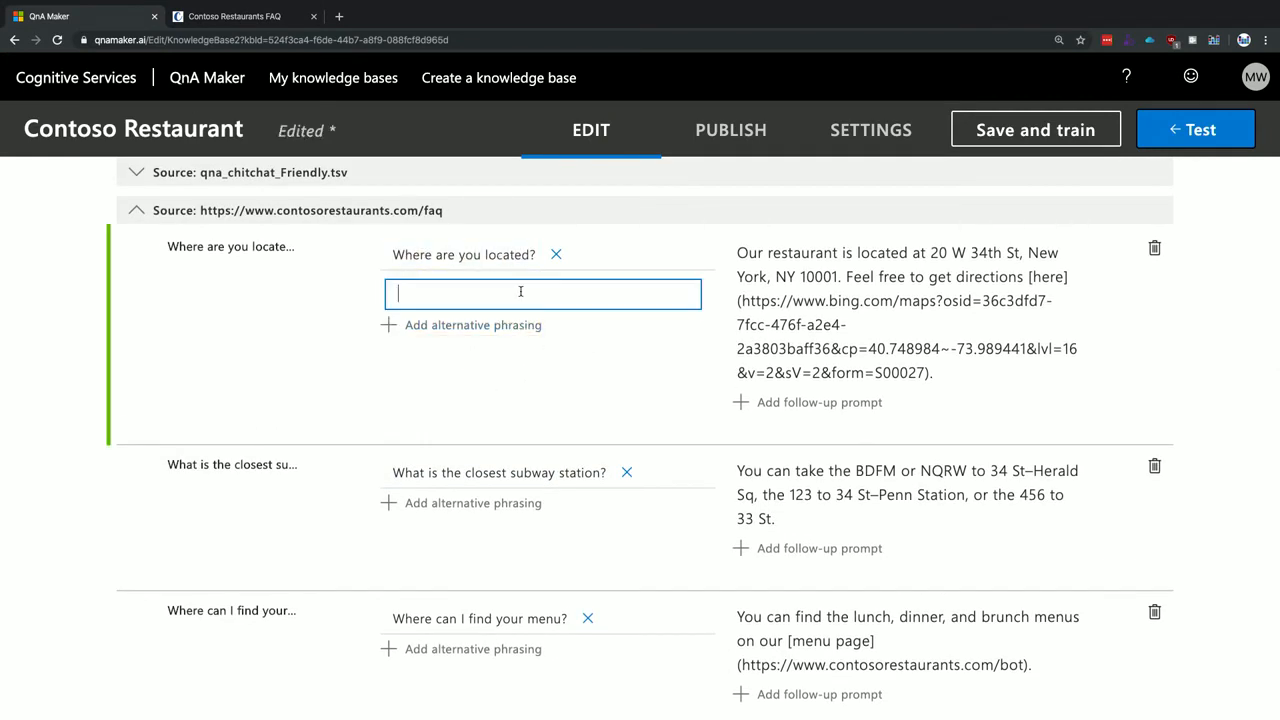
type("What's")
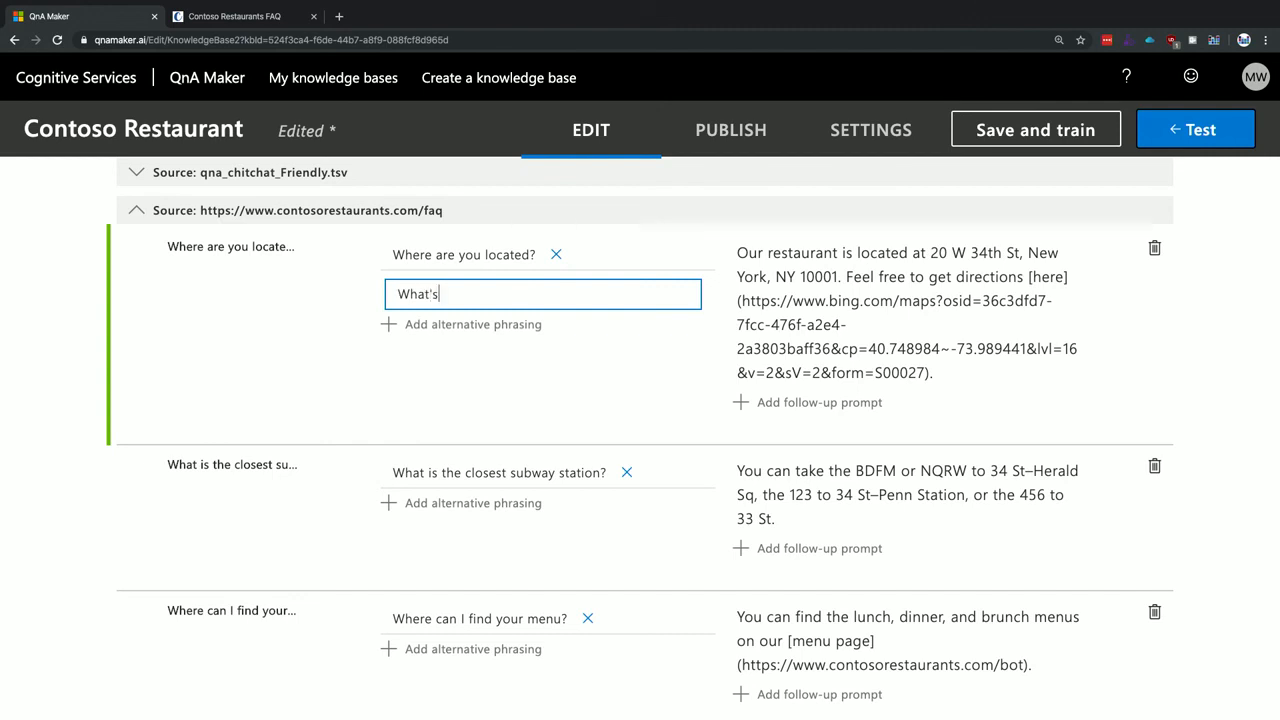
type(" your address?")
left_click(507, 325)
type("How do I get to ")
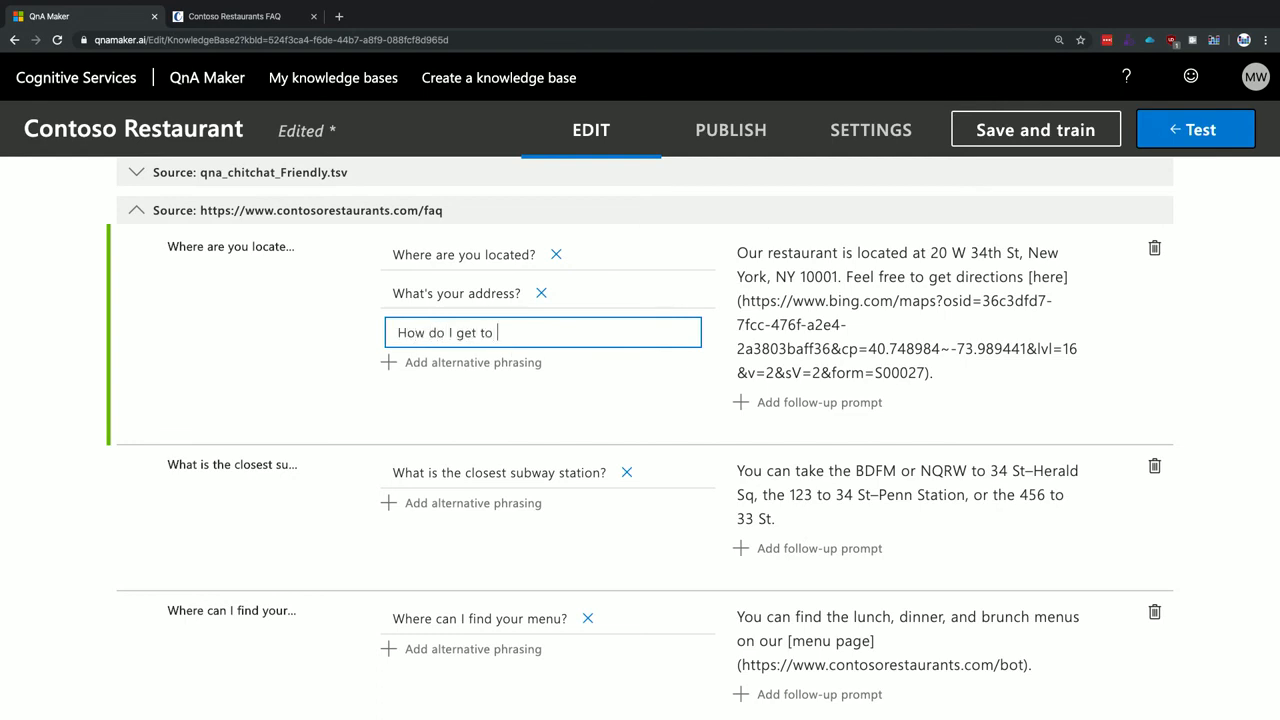
type("you  restaurant?")
left_click(618, 428)
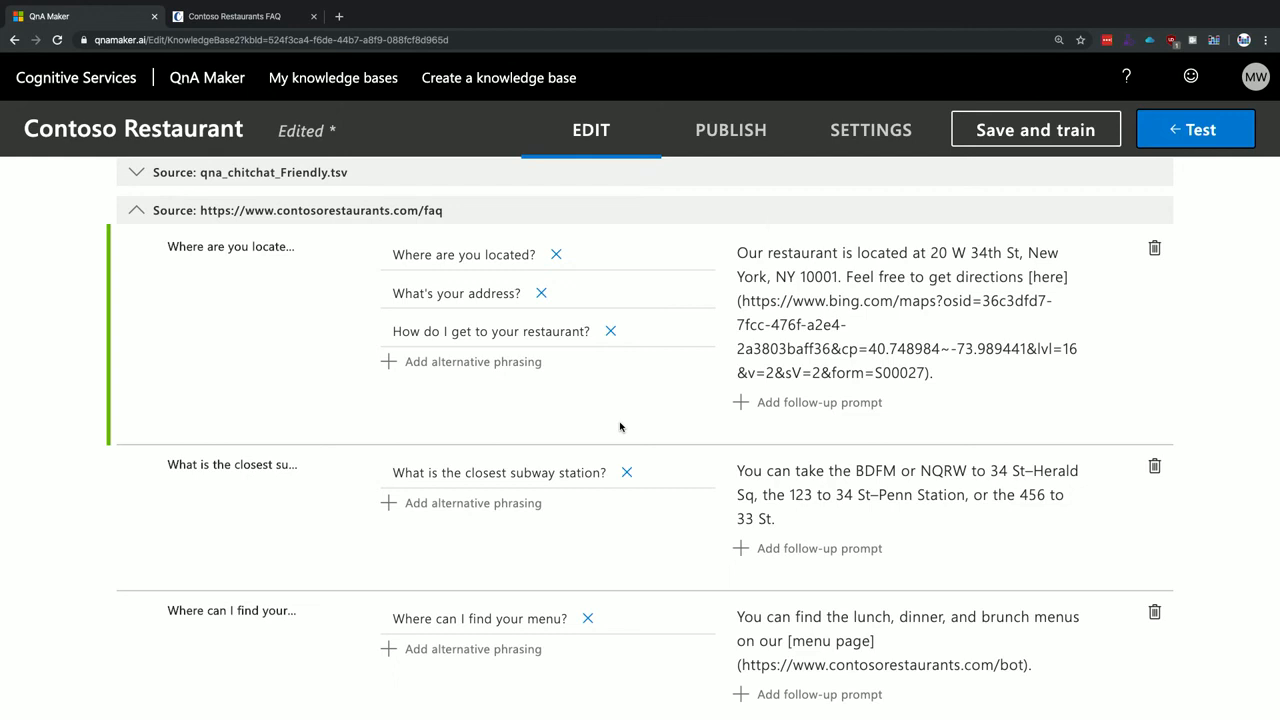
left_click(478, 372)
type("Wha")
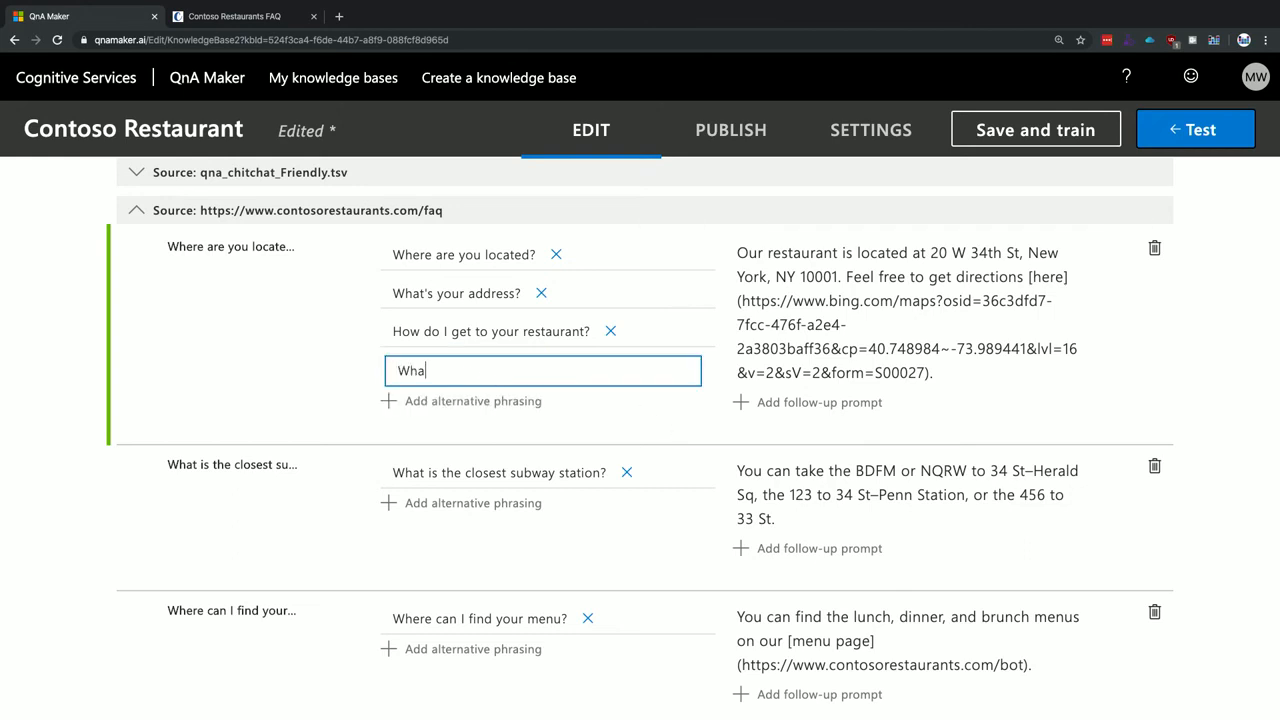
type("t is the closest subway station?")
Step: Copy the subway answer into the location answer before "Feel free to get directions", and delete the separate closest subway station pair
left_click(740, 470)
left_click_drag(740, 470, 778, 517)
right_click(771, 497)
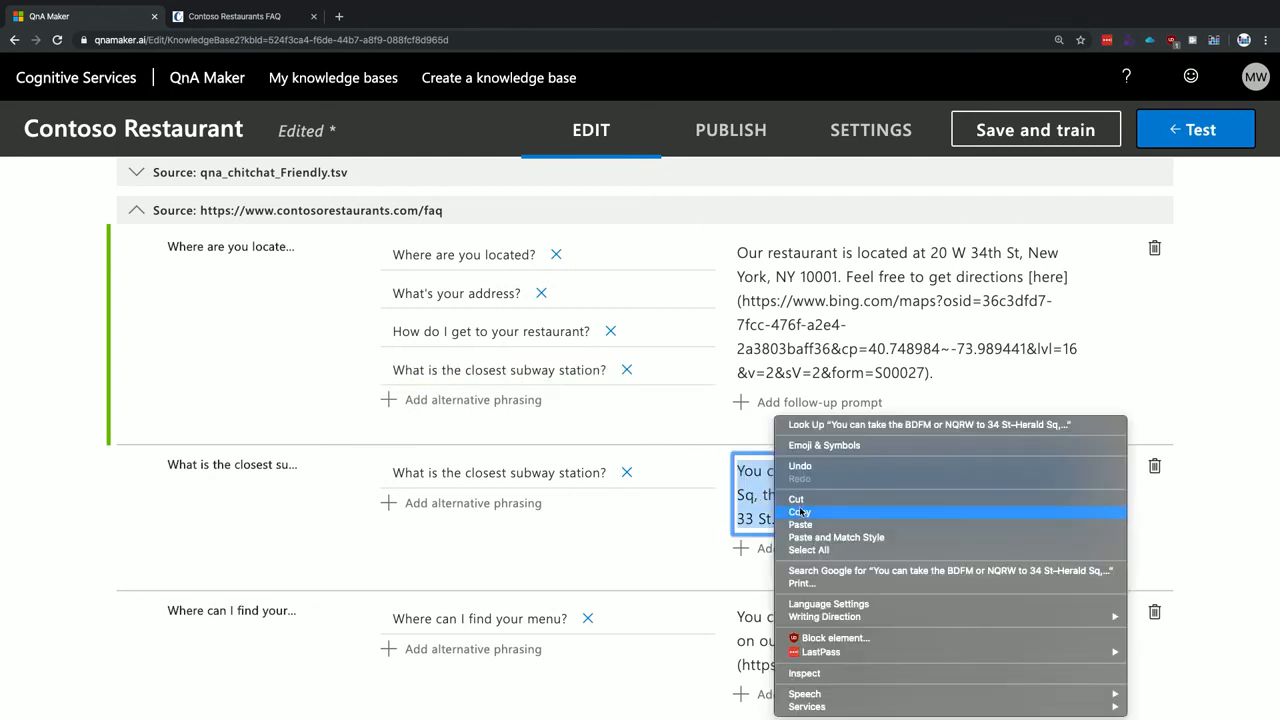
left_click(800, 511)
left_click(845, 277)
right_click(845, 277)
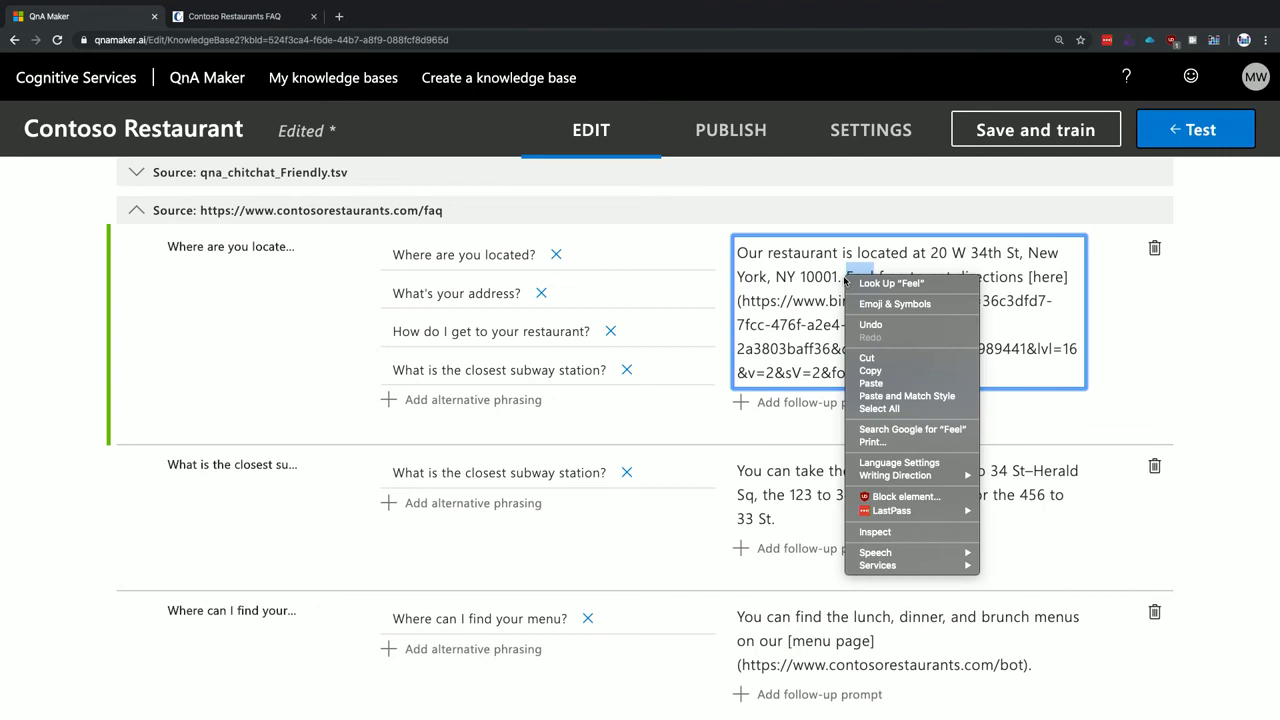
key("Escape")
left_click(845, 277)
key("ctrl+v")
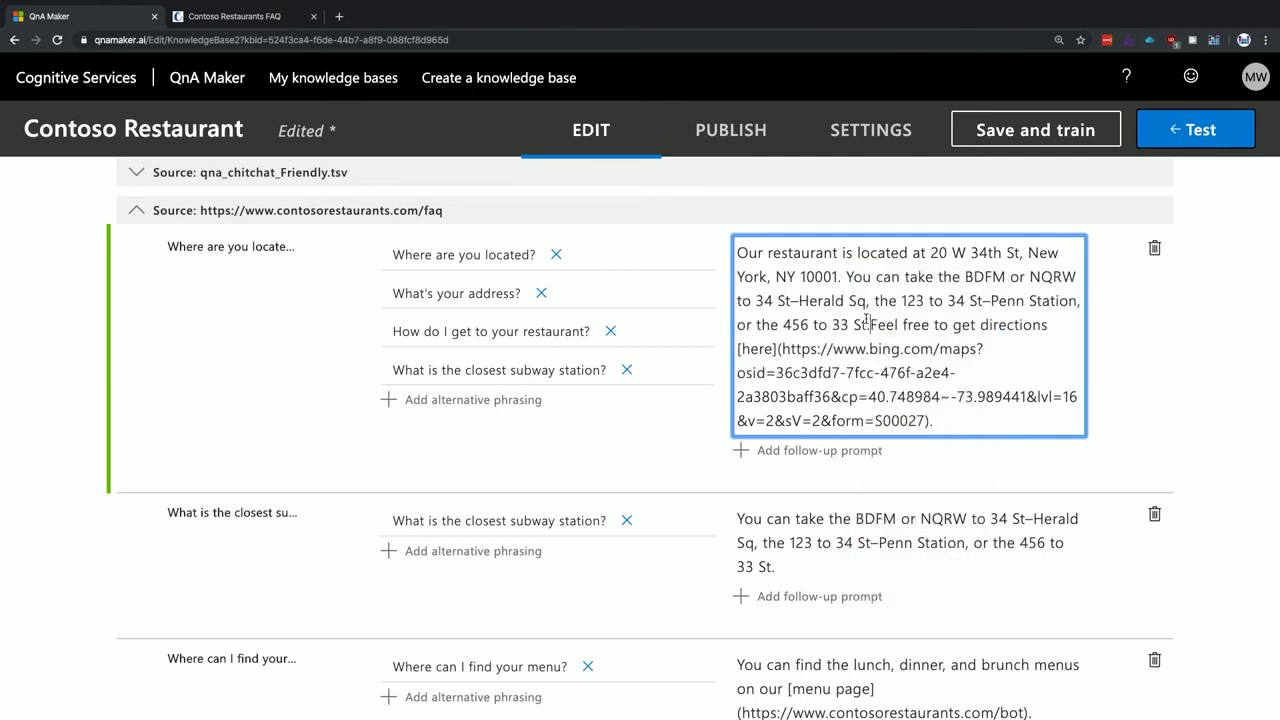
left_click(1155, 516)
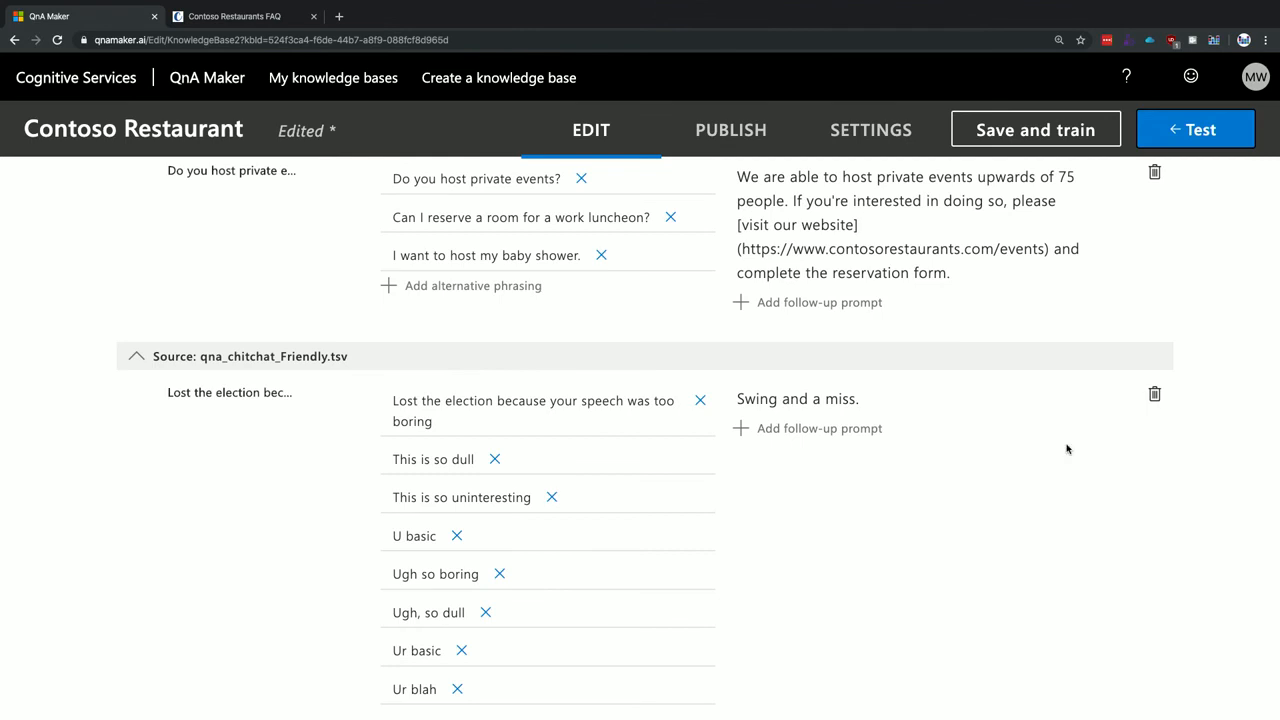
Step: Save and train the knowledge base, and collapse the Editorial and chit-chat sources to review the merged location pair
left_click(1032, 140)
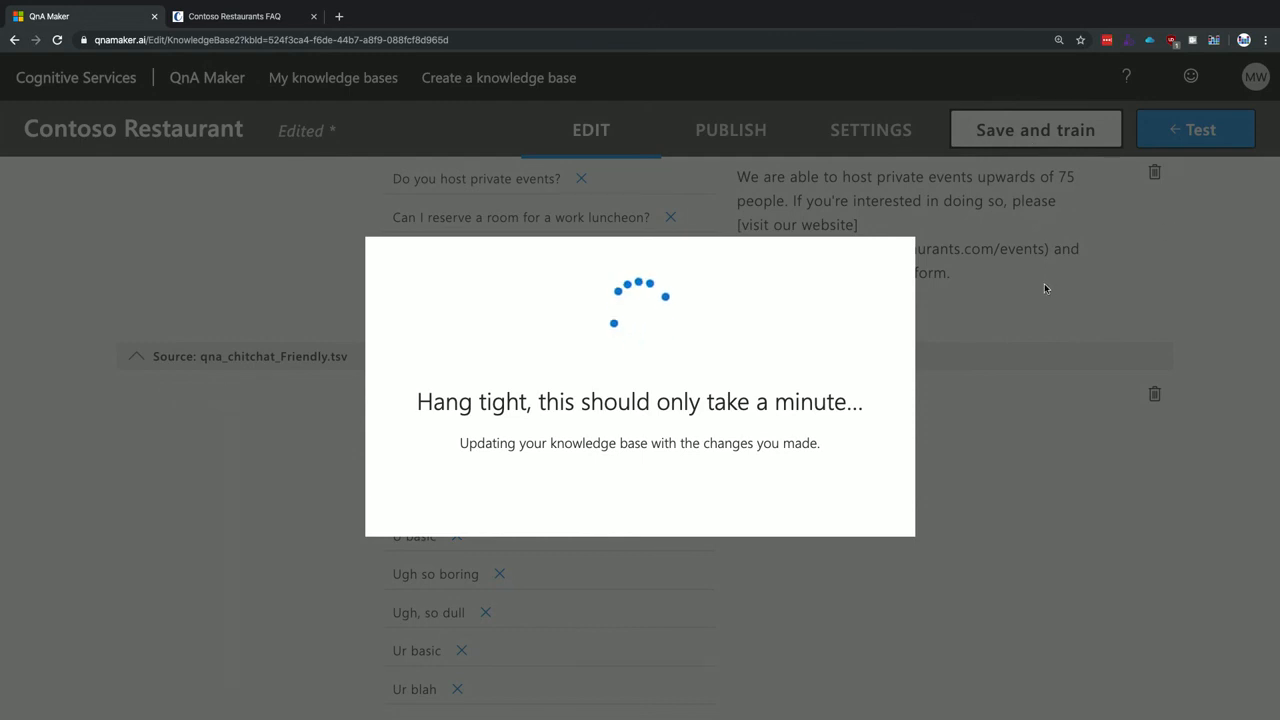
scroll(1026, 310, "up", 3)
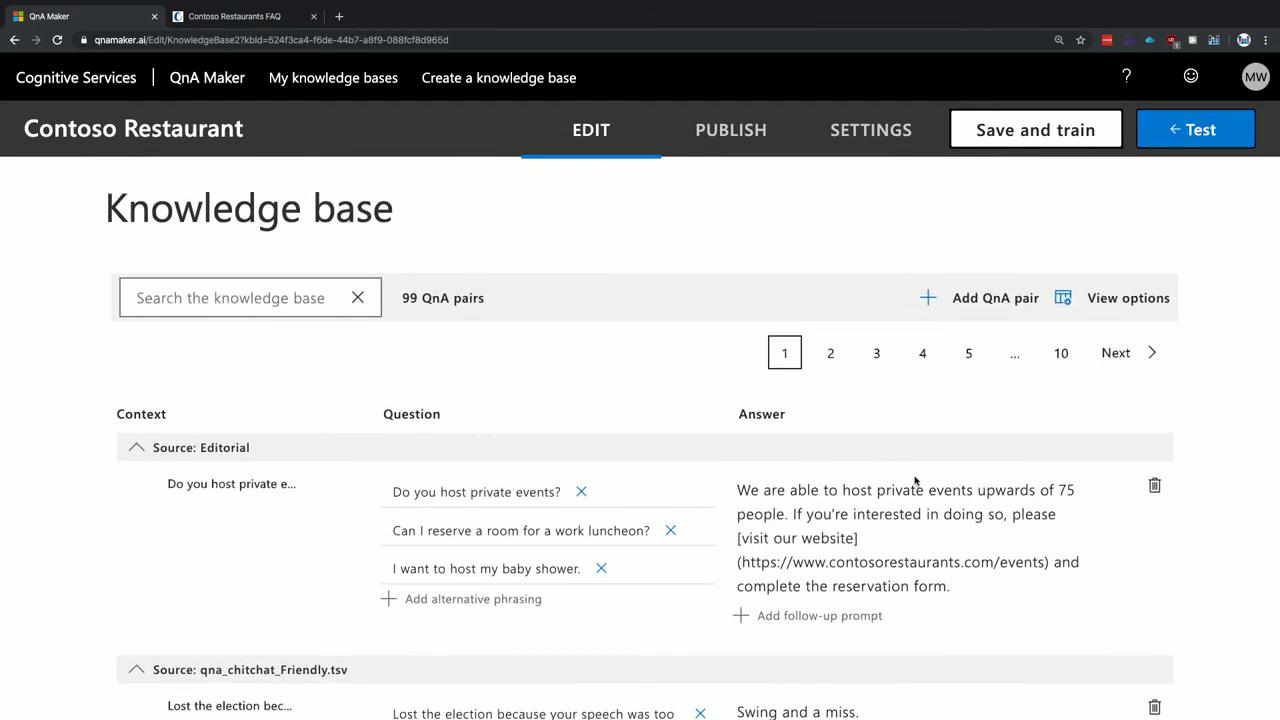
scroll(915, 482, "down", 5)
scroll(851, 617, "up", 3)
left_click(148, 238)
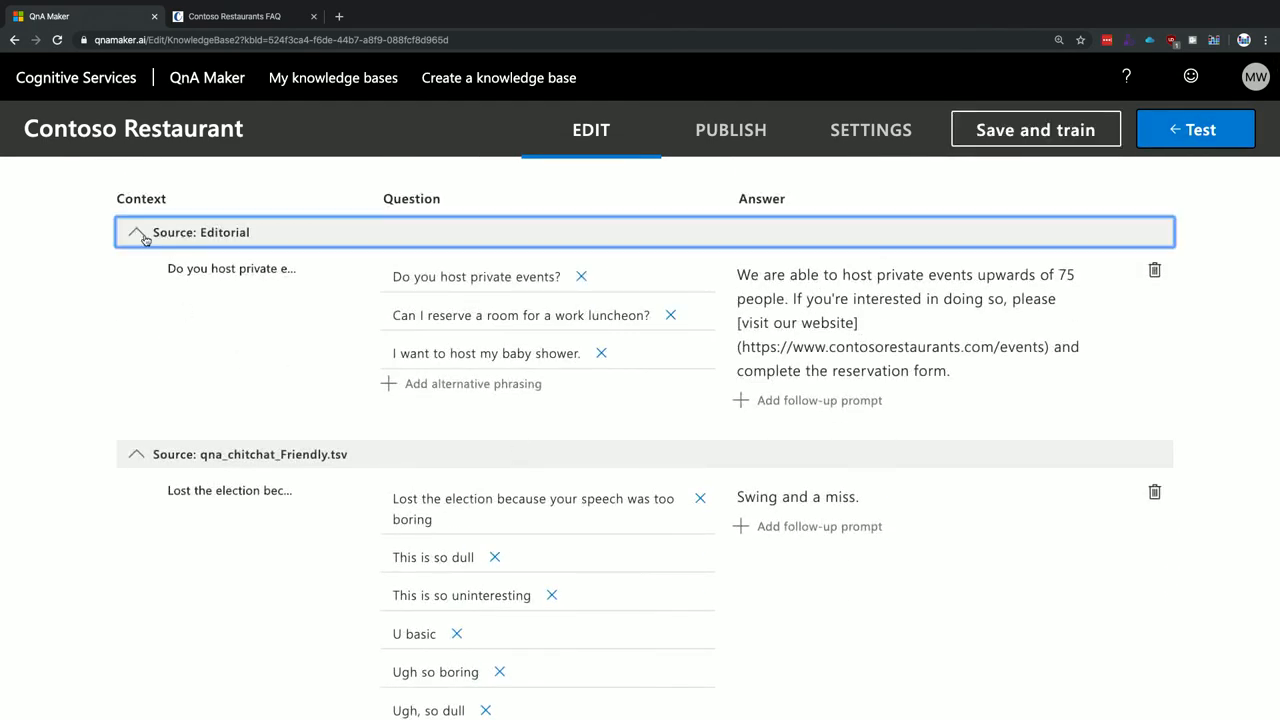
left_click(132, 274)
scroll(151, 413, "down", 1)
scroll(151, 413, "down", 1)
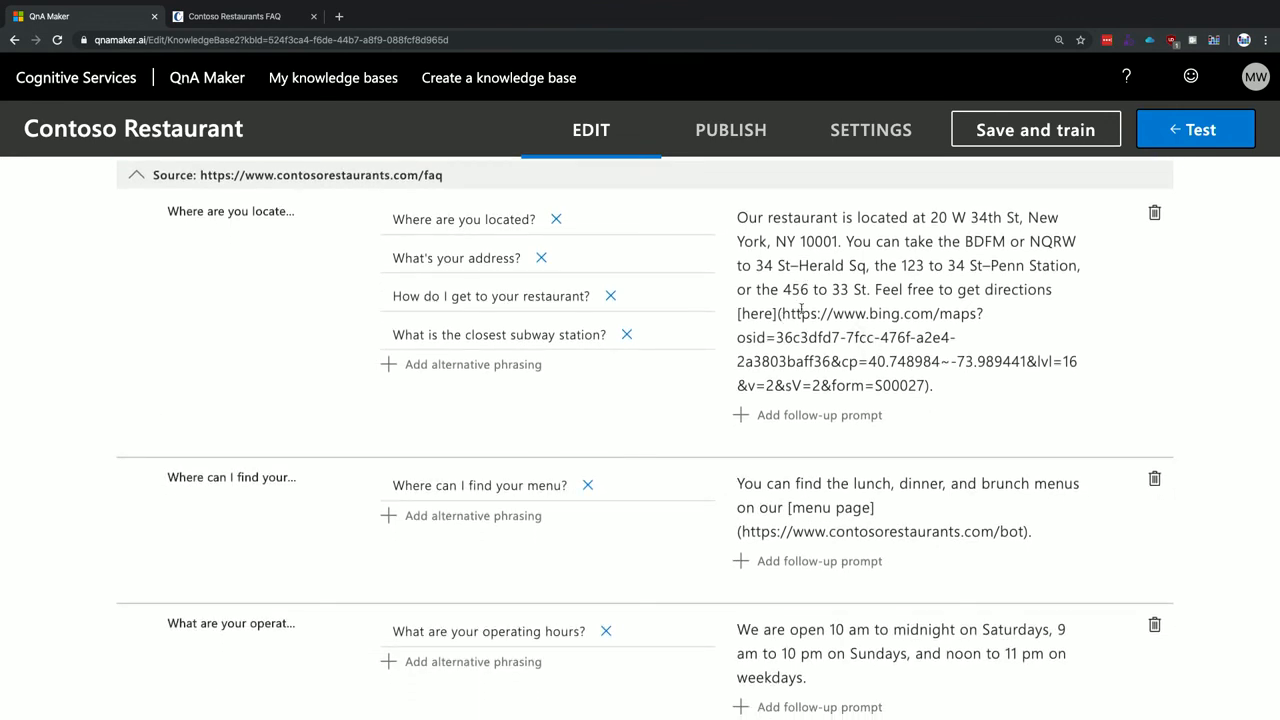
Step: Test the knowledge base with the question "Can I get directions to your restaurant?"
left_click(1192, 136)
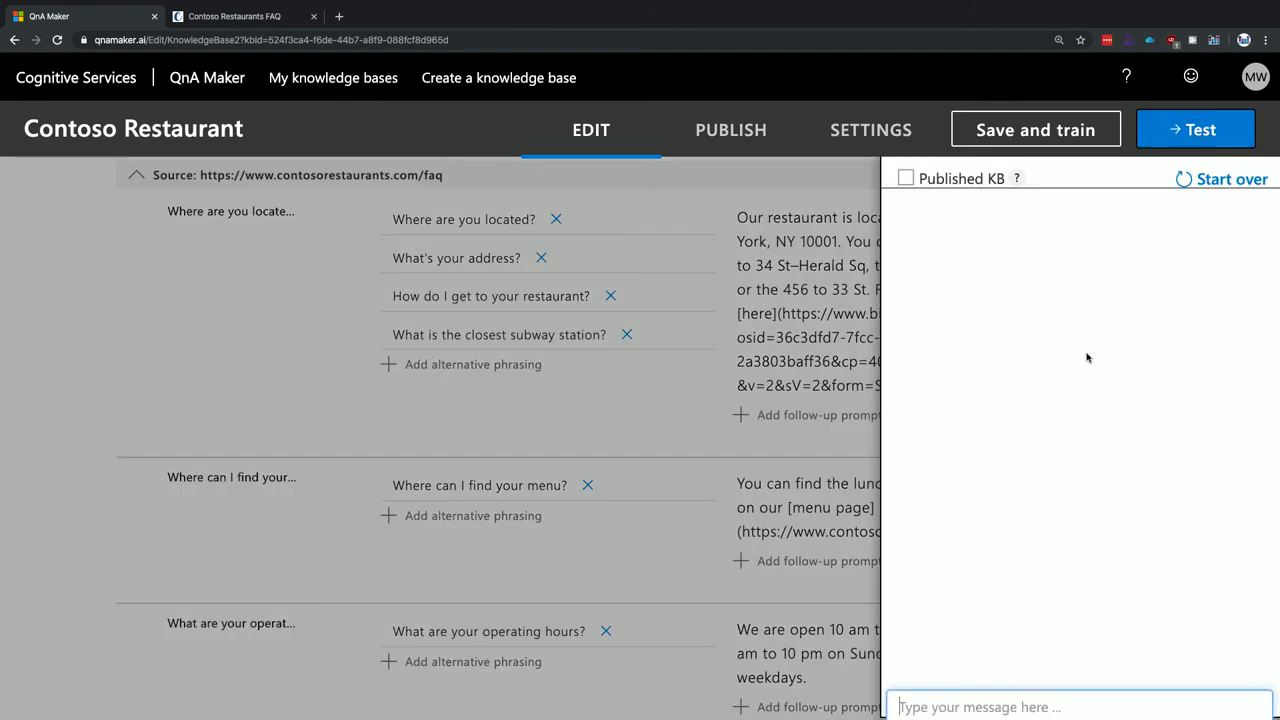
left_click(1023, 704)
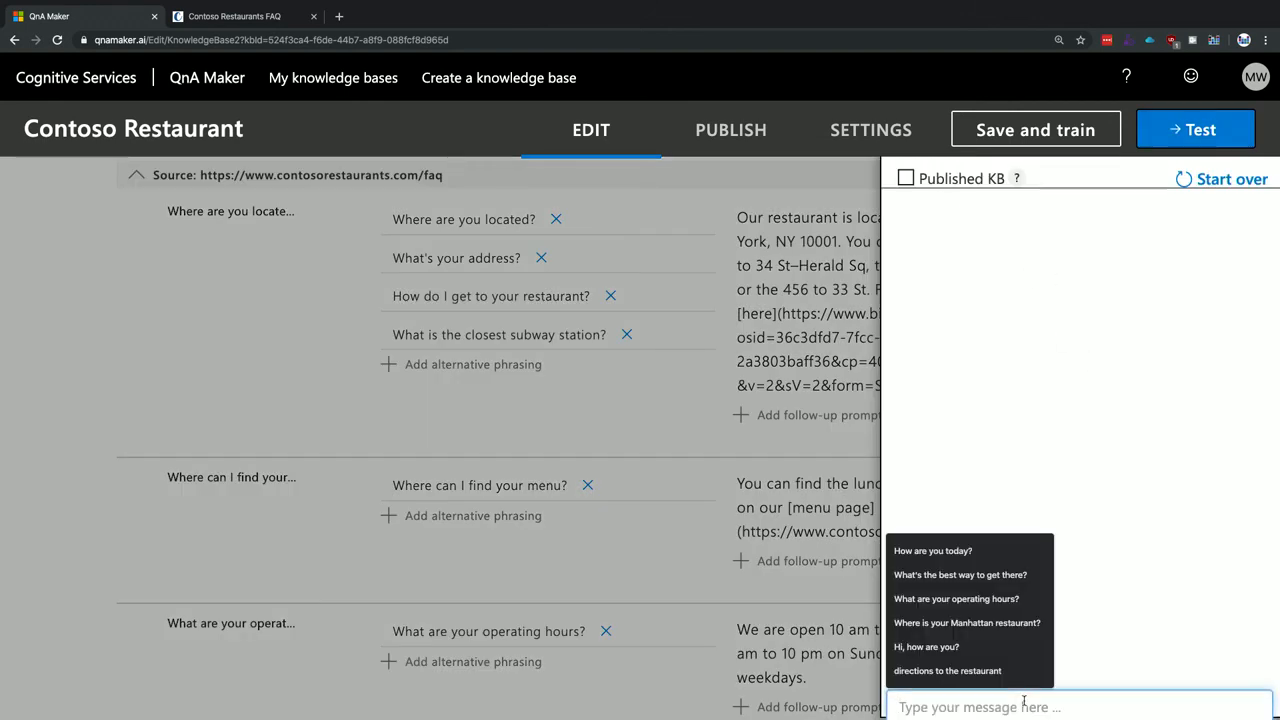
type("Can I get ")
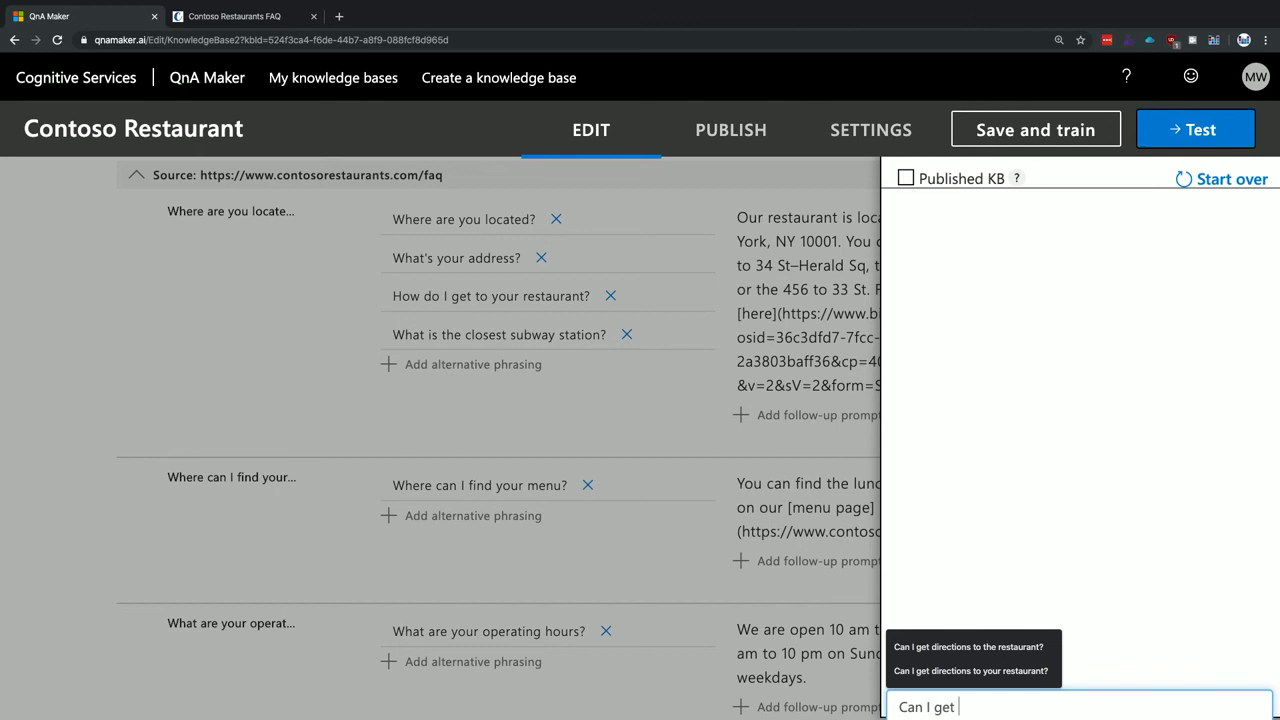
type("directions to your")
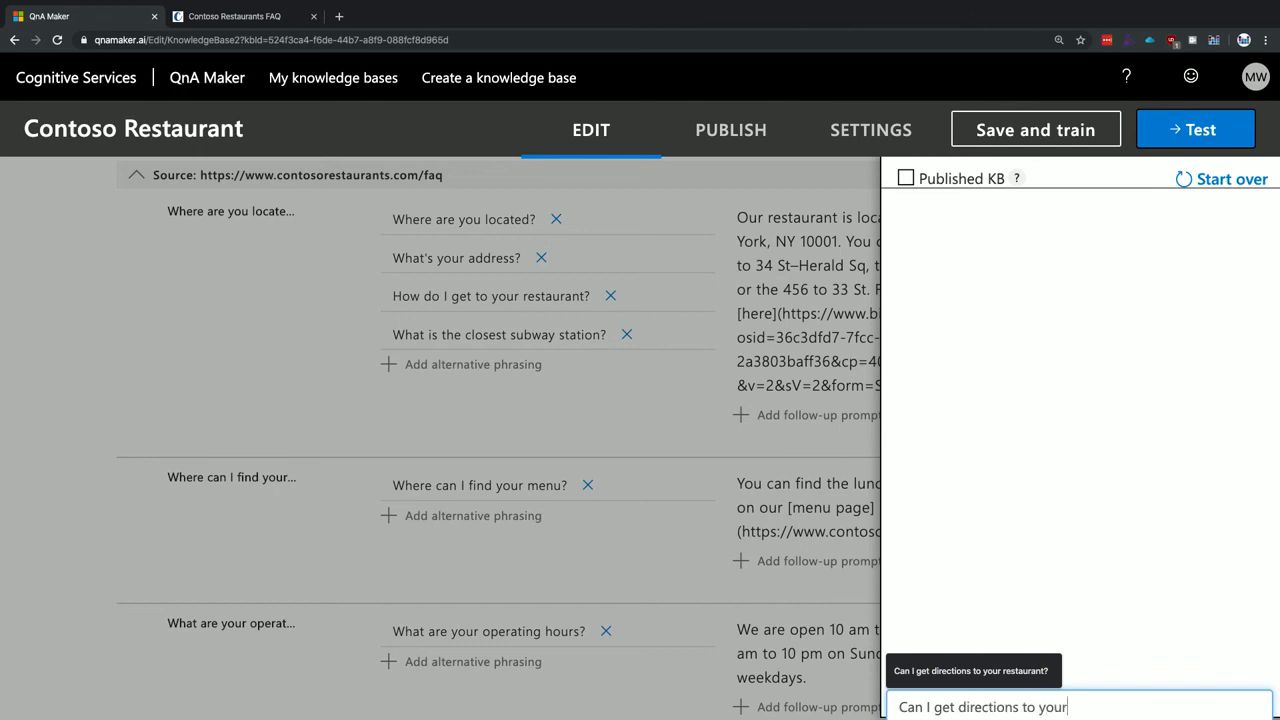
type(" restaurant?")
key("Return")
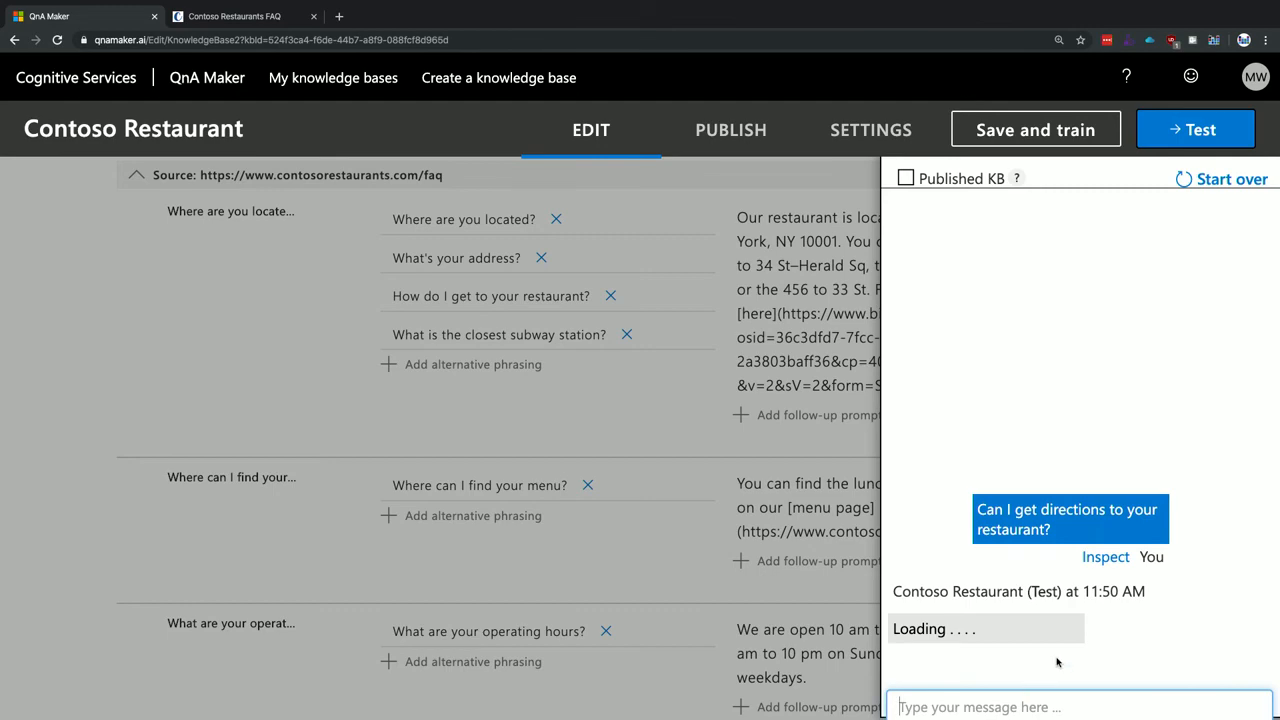
Step: Follow the directions link in the test answer to Bing Maps and expand its directions form
left_click(984, 596)
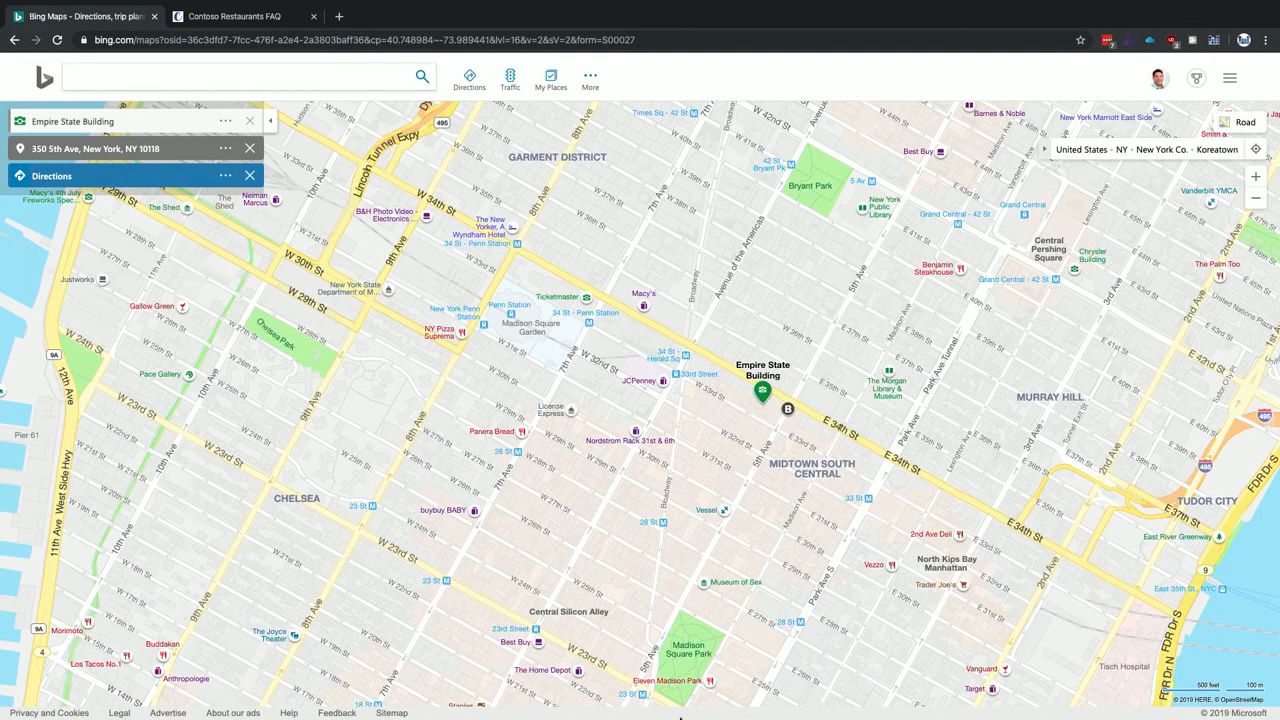
left_click(56, 178)
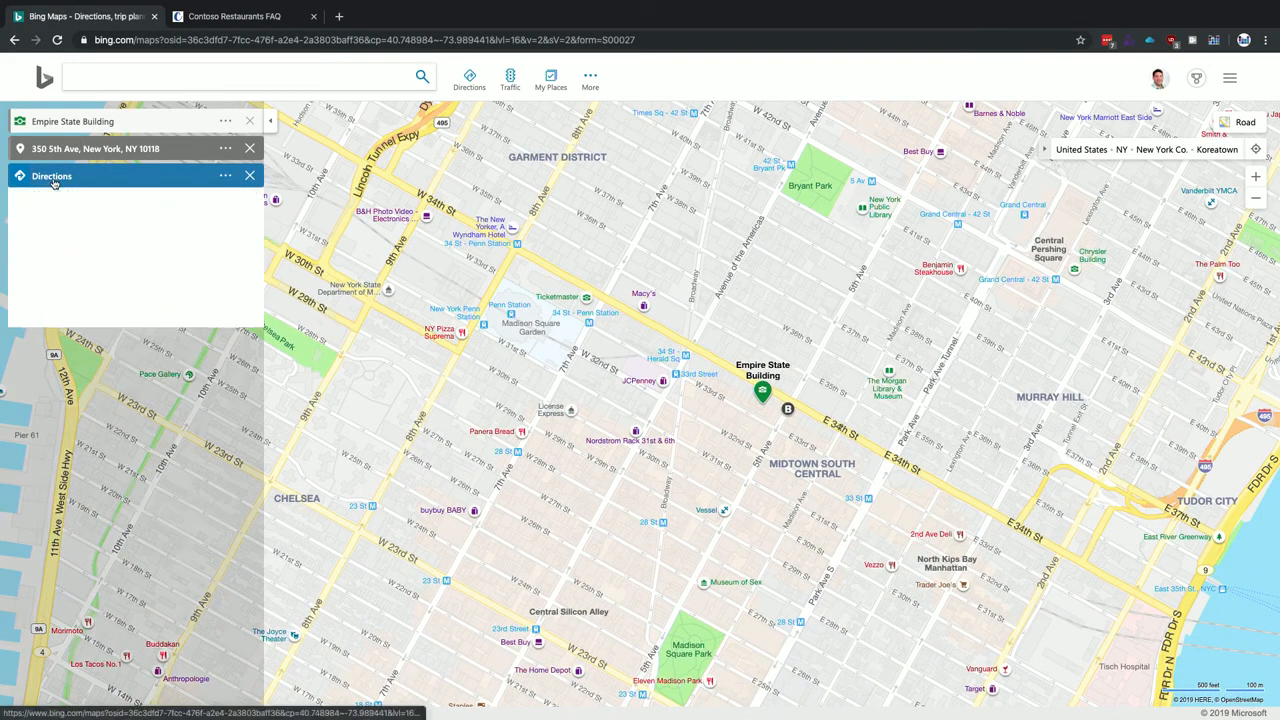
left_click(218, 312)
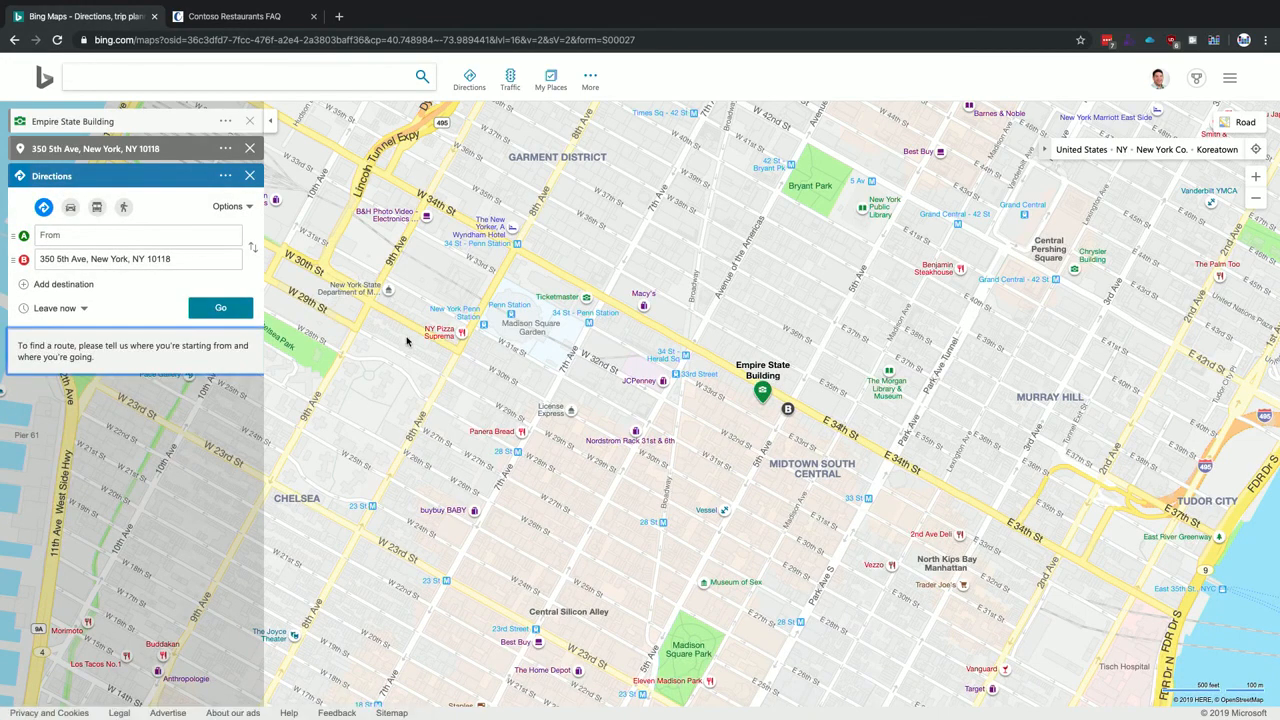
Step: Return to QnA Maker and publish the updated Contoso Restaurant knowledge base
left_click(14, 40)
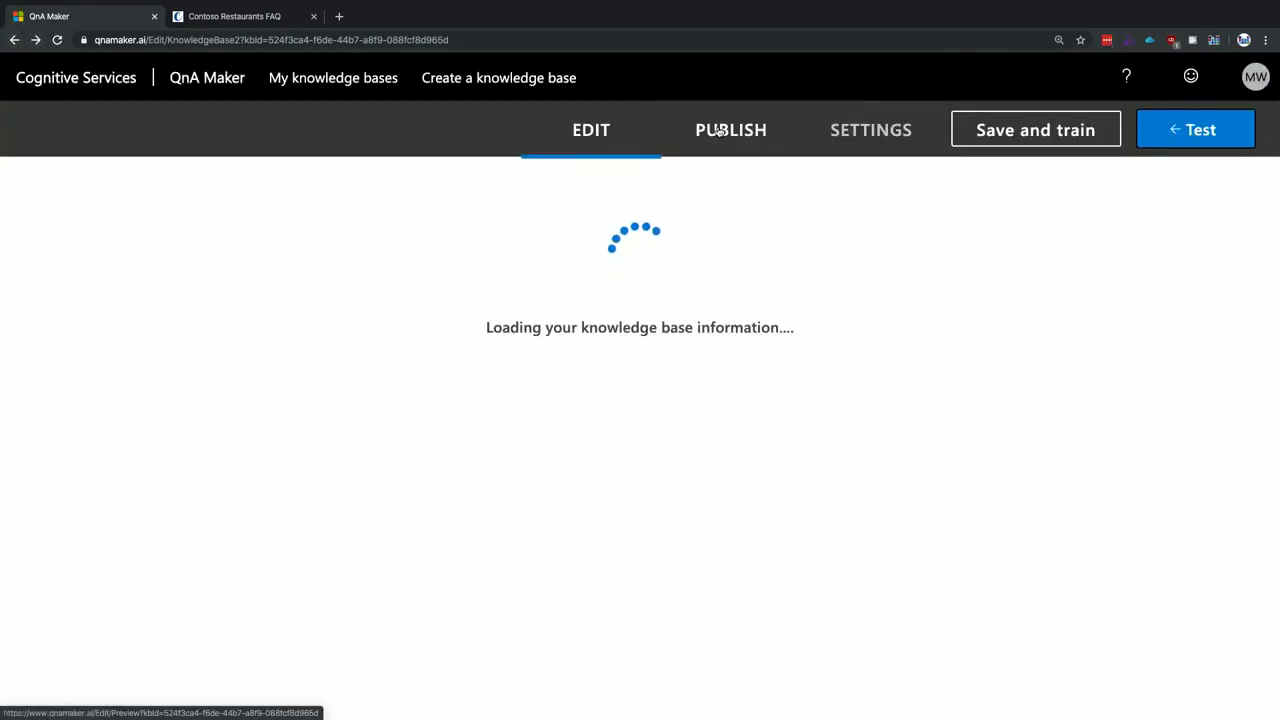
left_click(720, 130)
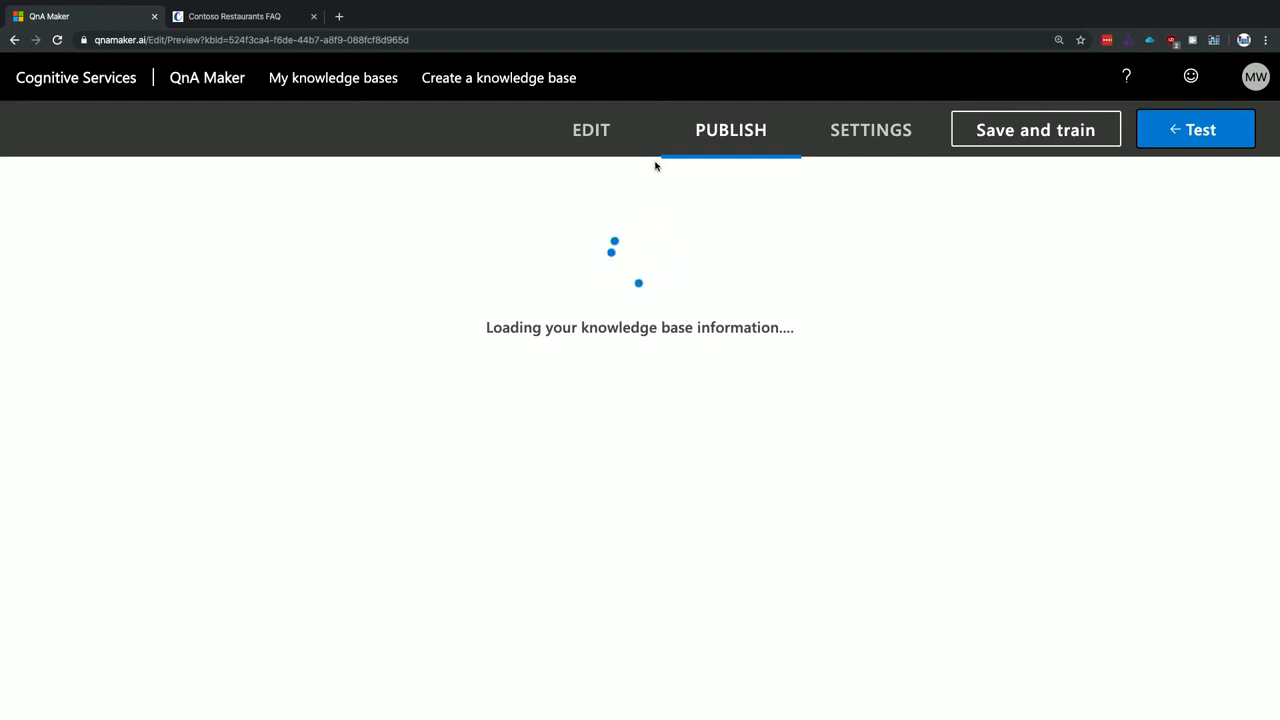
left_click(303, 472)
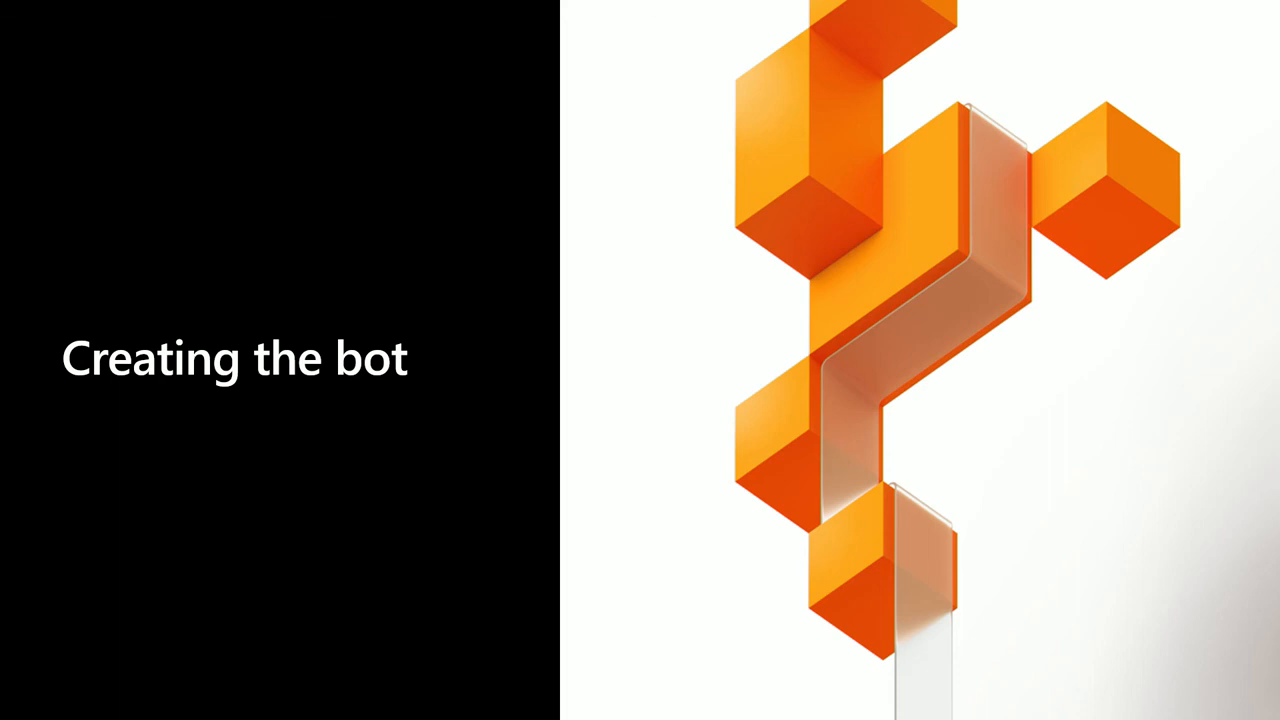
key("Right")
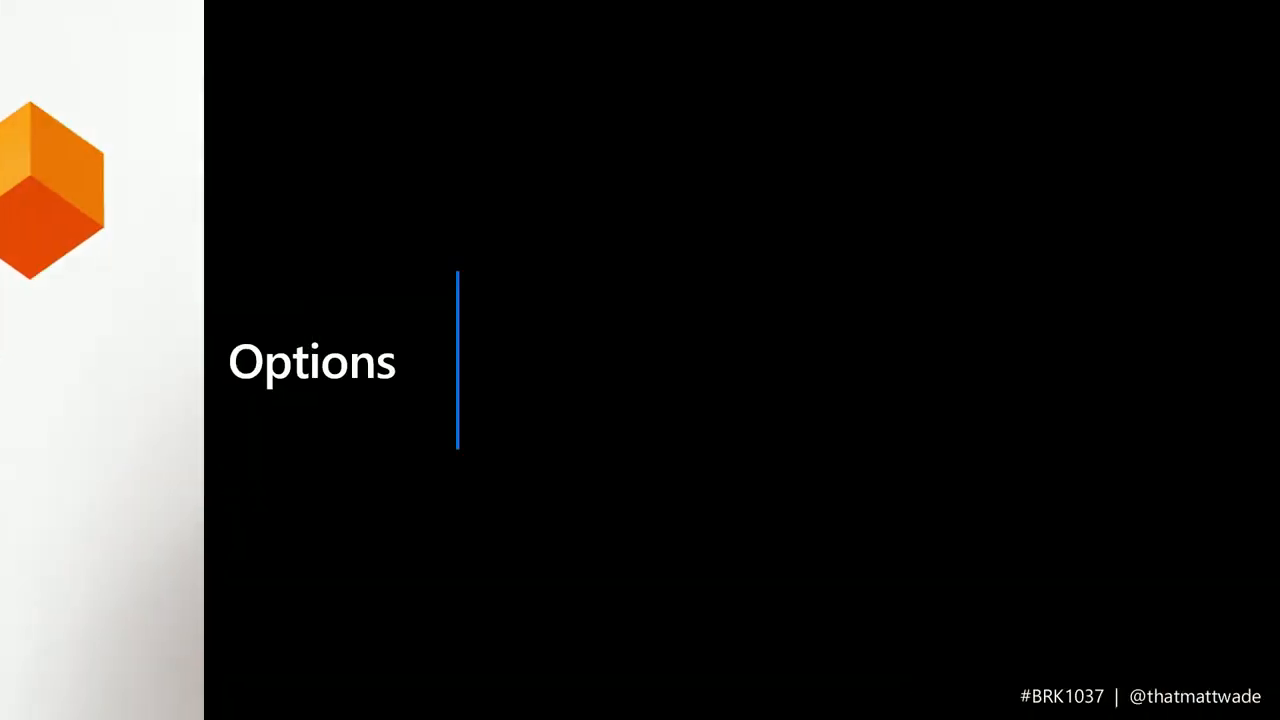
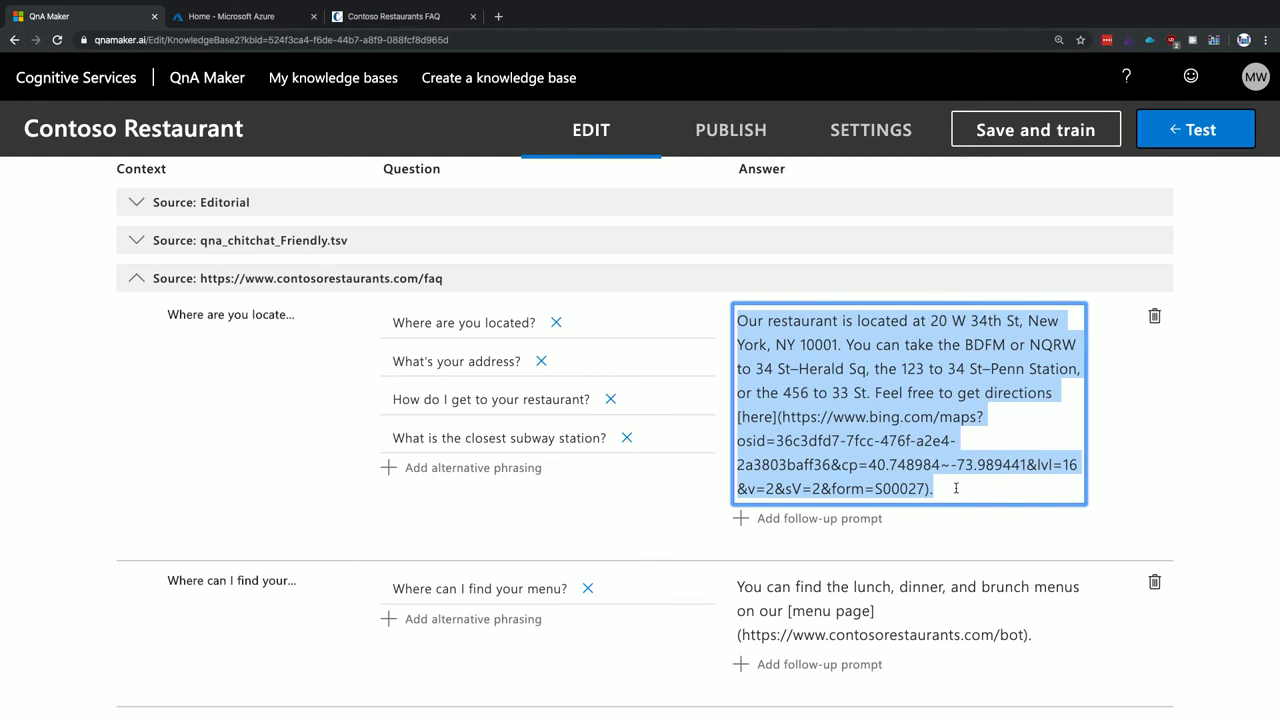
Step: Replace the answer of the "Where are you located?" pair with "We have four locations. Please select one from below."
type("We have four l")
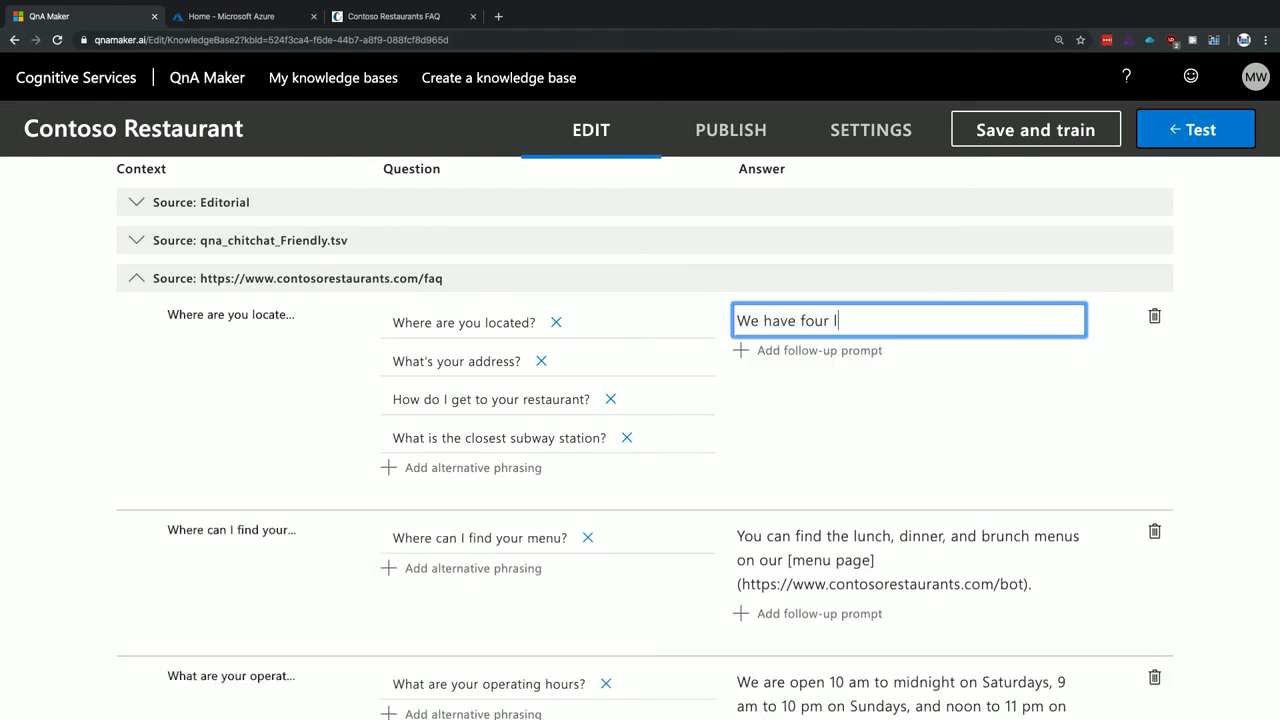
type("ocations. Please sele")
type("ct the one")
key("BackSpace")
key("BackSpace")
key("BackSpace")
key("BackSpace")
type("one from below.")
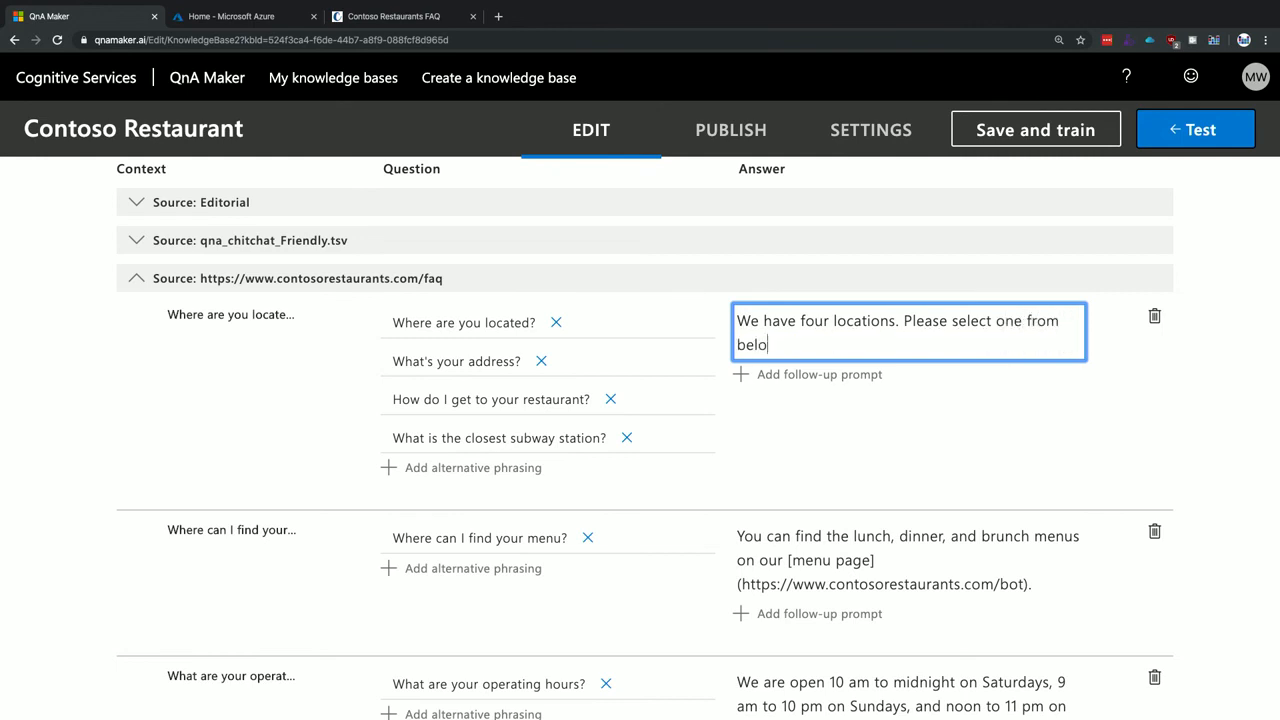
Step: Add a follow-up prompt with display text "Directions to Denver location" to the "Where are you located?" answer
left_click(928, 449)
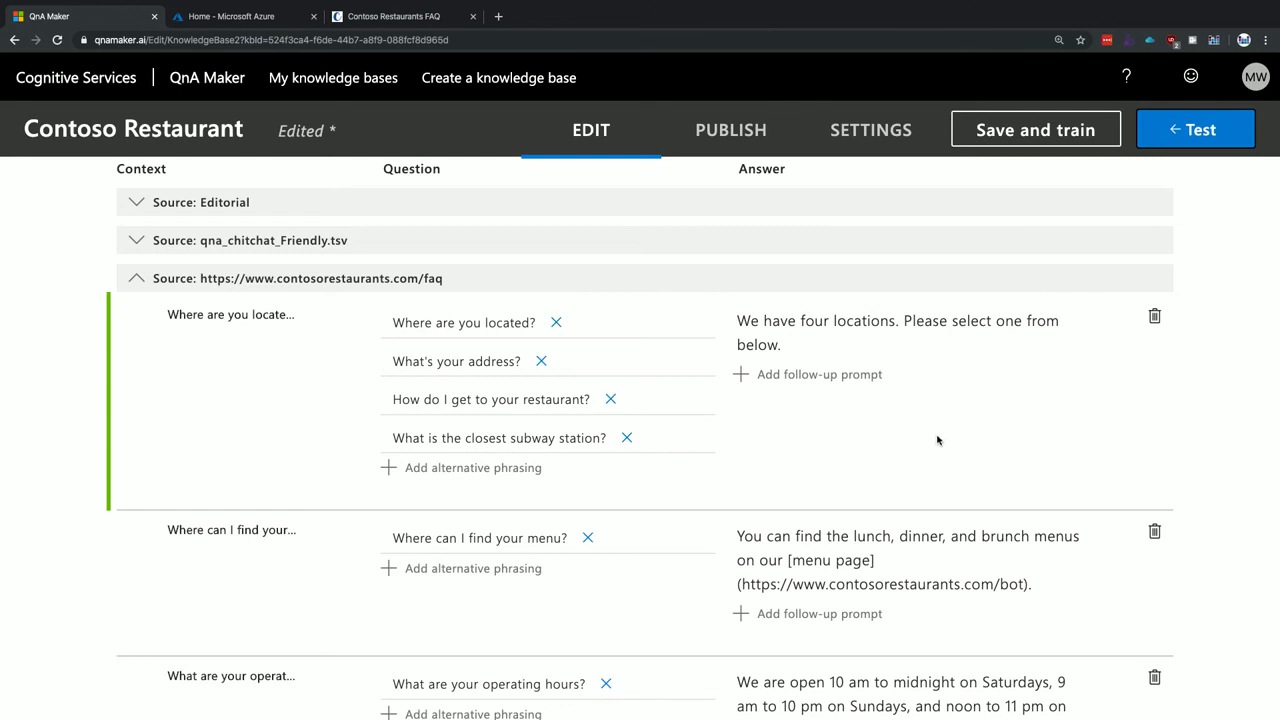
left_click(874, 380)
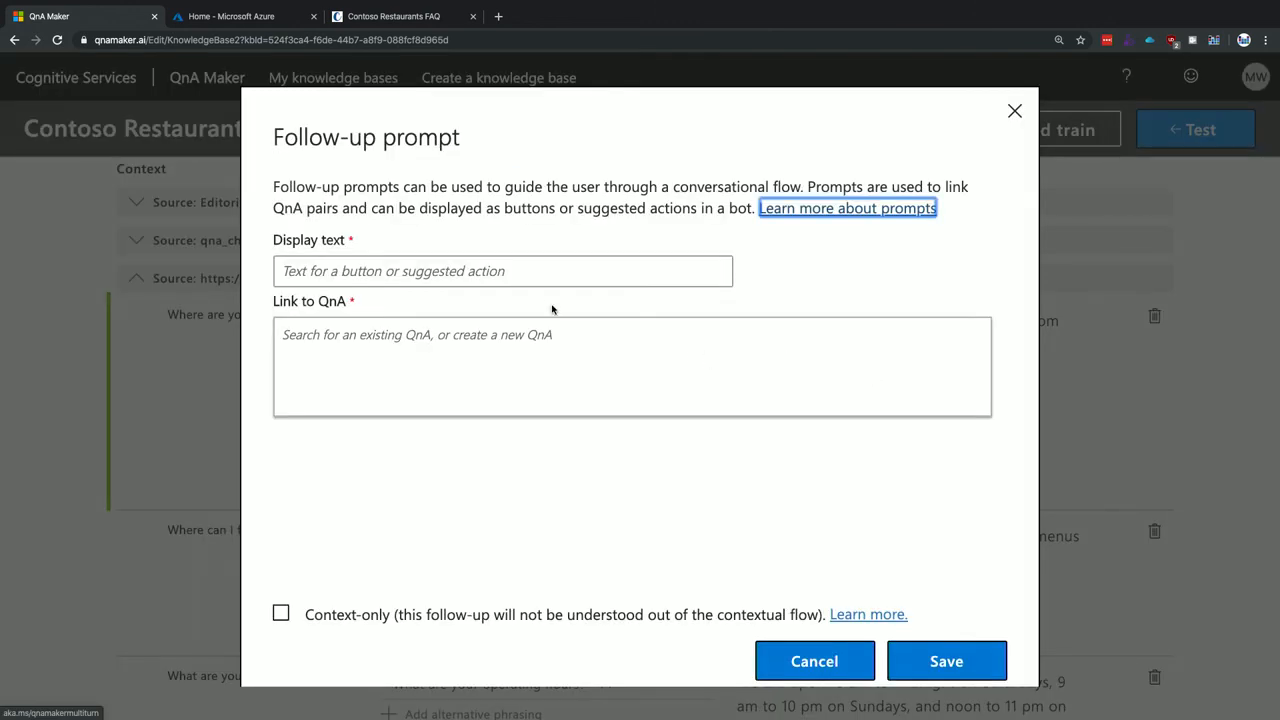
left_click(523, 270)
type("Directions to Denver locationn")
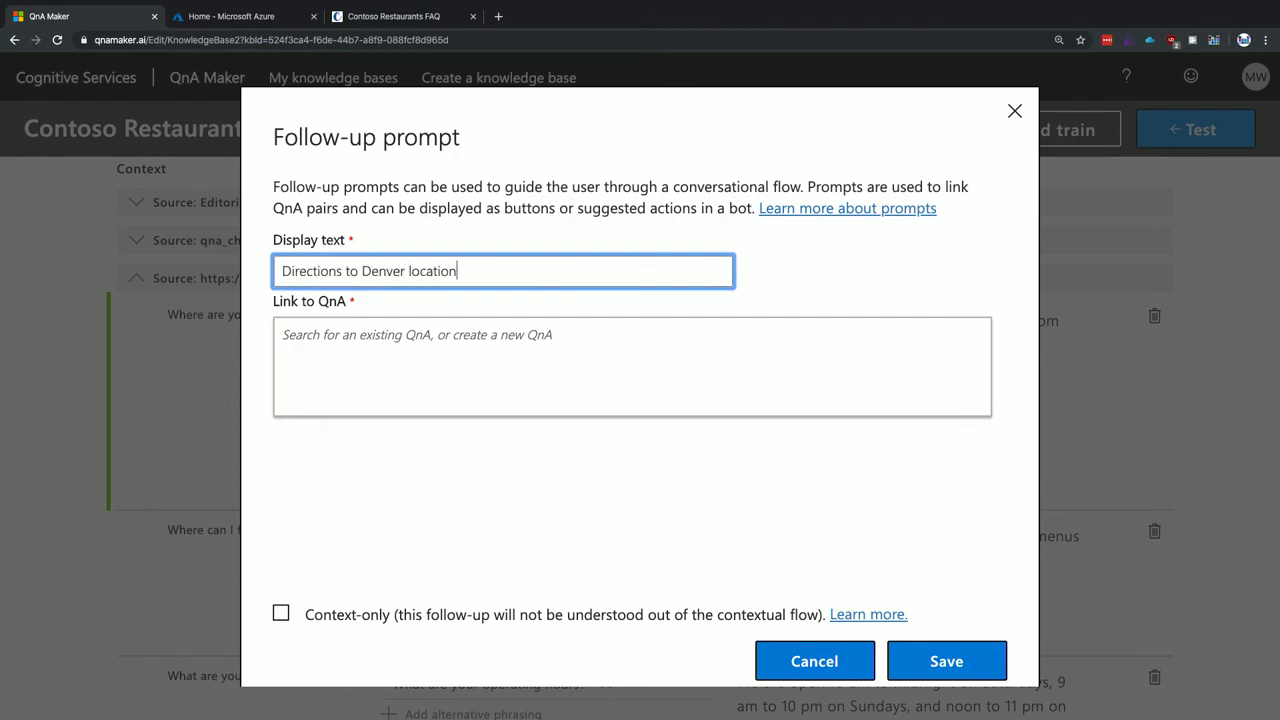
Step: Copy the Denver directions text from CopyPaste.txt in TextEdit into the prompt's Link to QnA as a new answer and save the prompt
key("ctrl+Left")
left_click(268, 239)
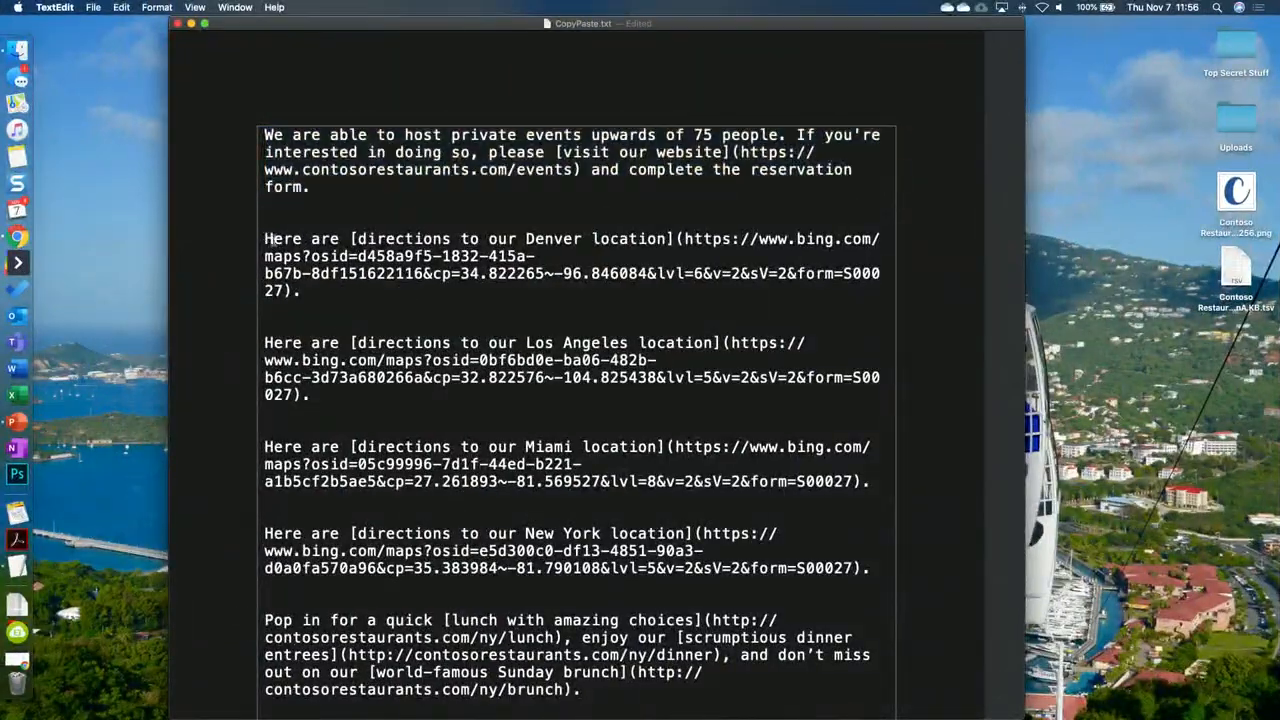
left_click_drag(265, 239, 302, 290)
key("super+c")
key("ctrl+Right")
left_click(569, 345)
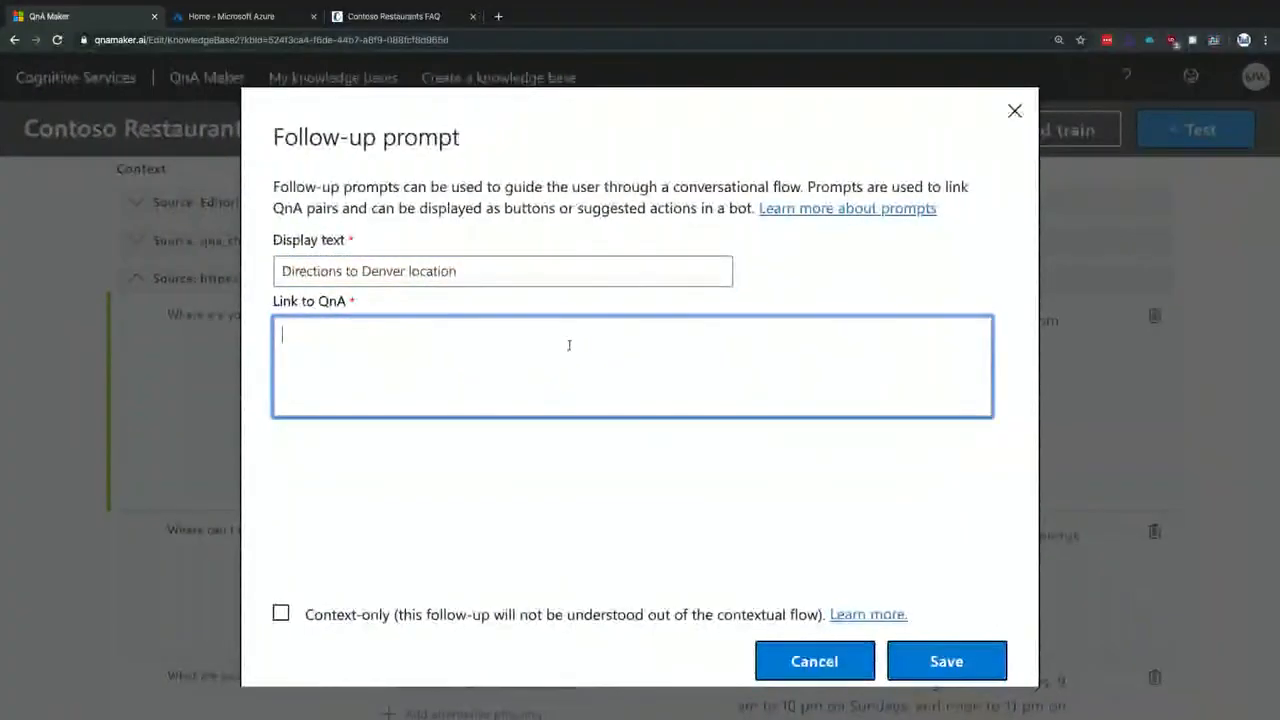
key("super+v")
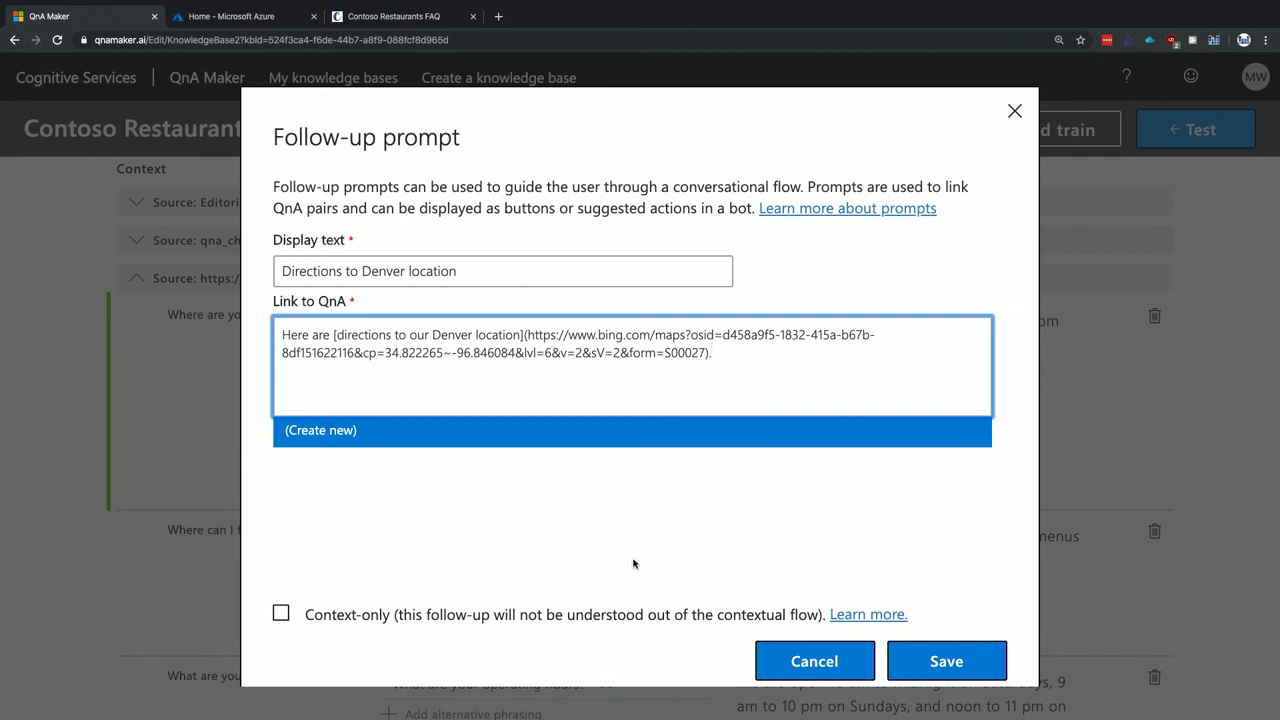
left_click(946, 661)
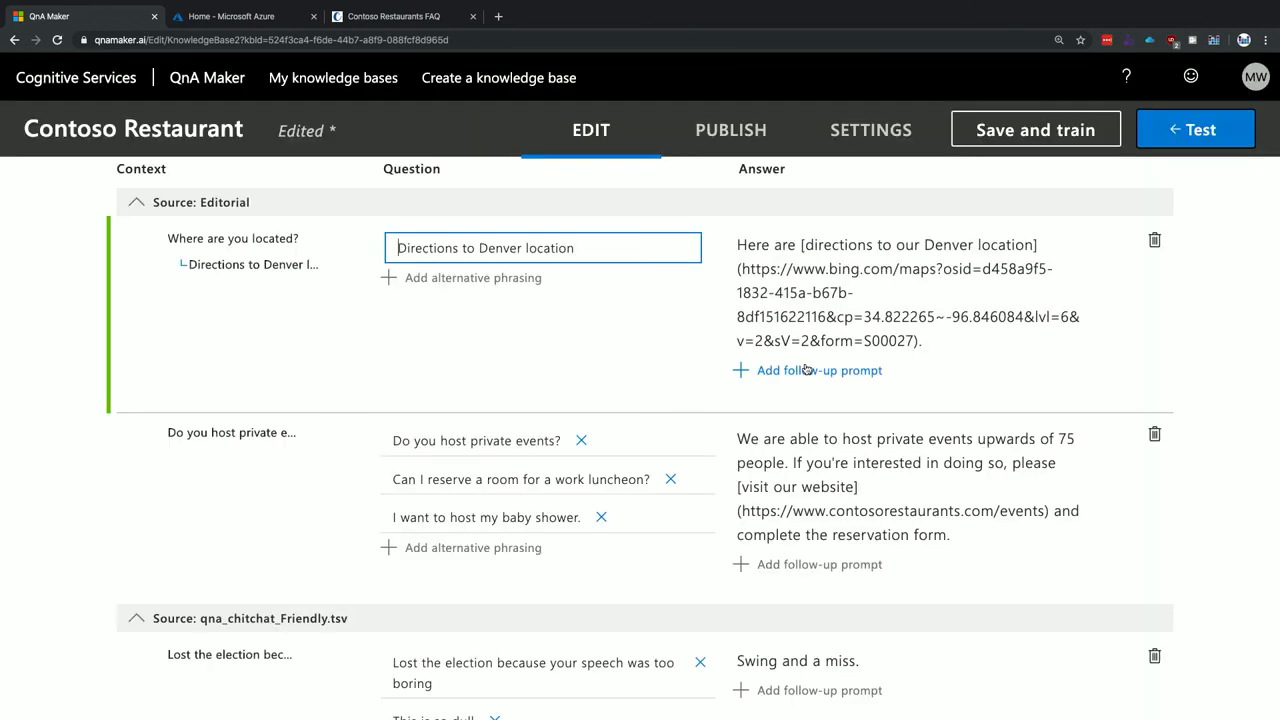
Step: Collapse the chitchat source and start another follow-up prompt for "Where are you located?" with display text "Directions to Los Angeles location"
scroll(780, 534, "down", 4)
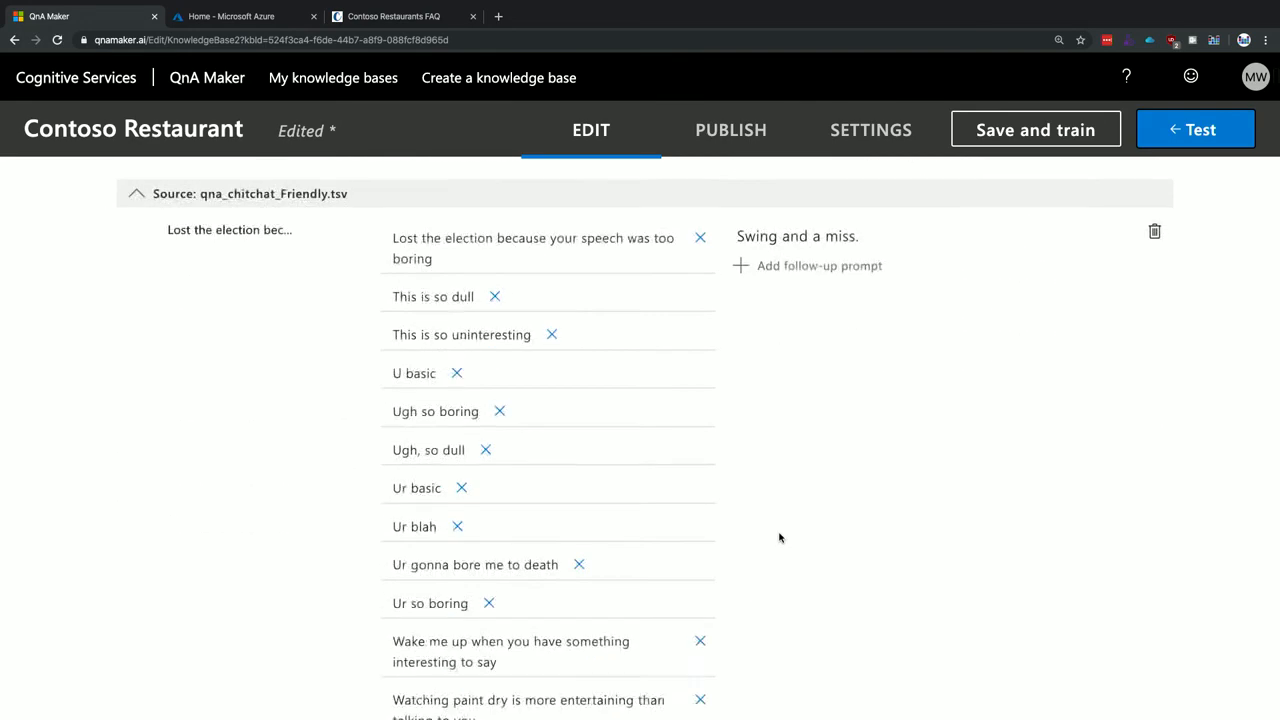
scroll(600, 450, "up", 2)
scroll(224, 350, "down", 1)
left_click(137, 342)
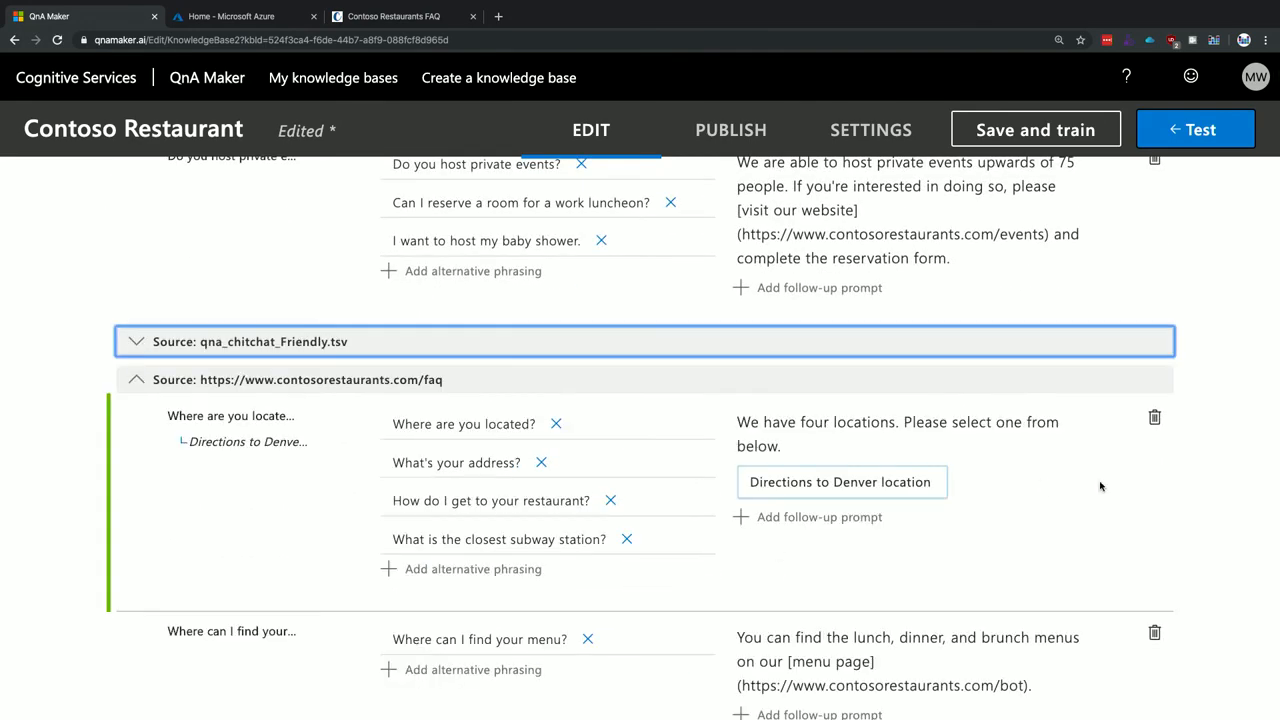
left_click(780, 484)
left_click(482, 281)
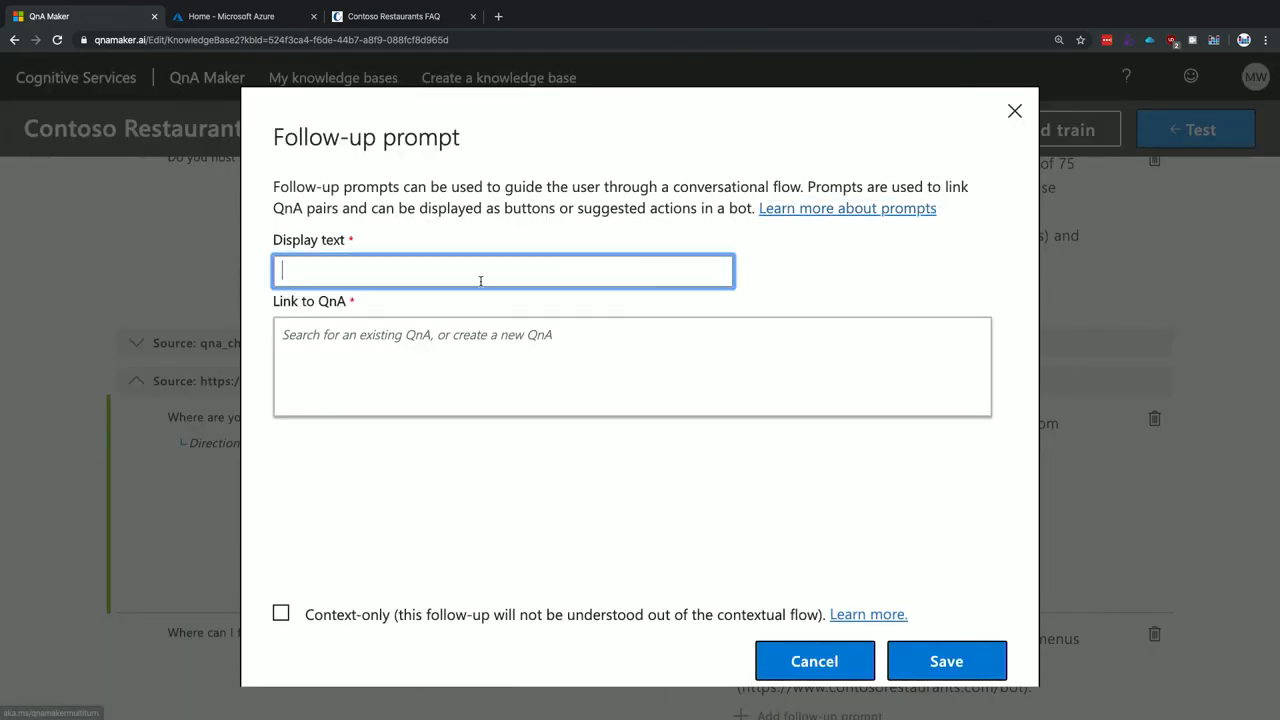
type("Directions to Los Angeles location")
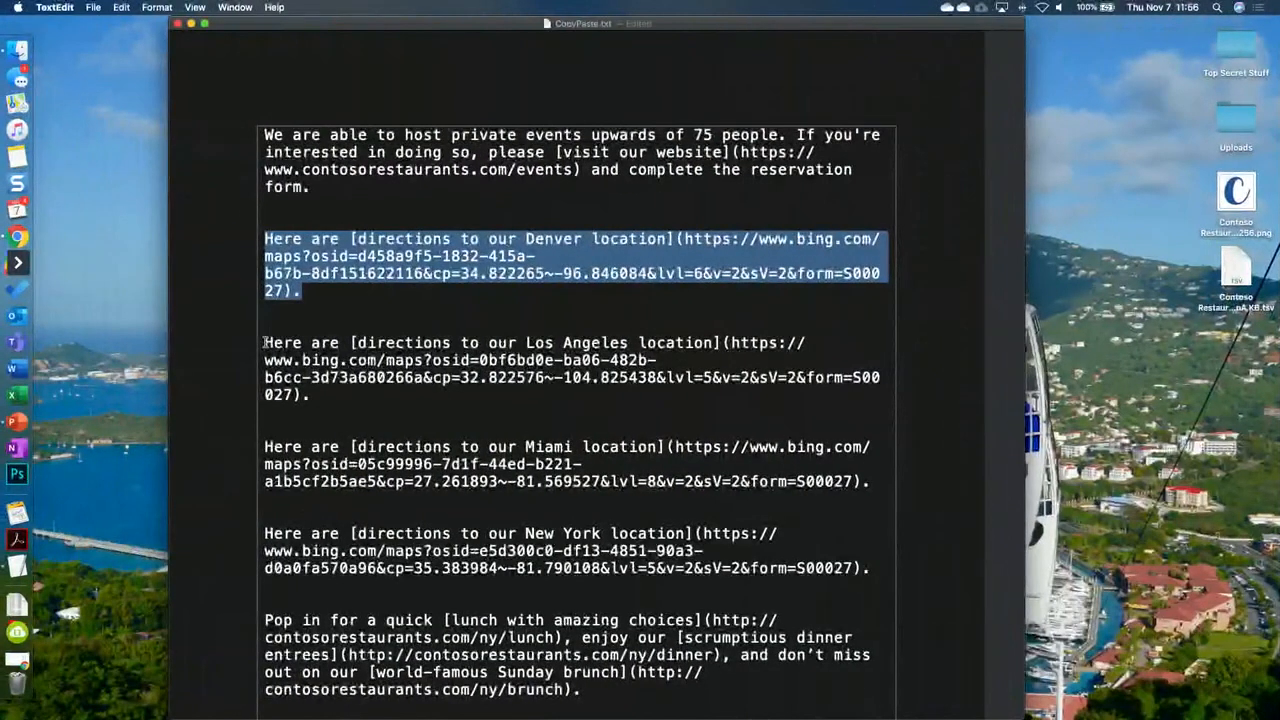
Step: Copy the Los Angeles directions text from CopyPaste.txt into the prompt's Link to QnA and save the prompt
left_click_drag(264, 342, 352, 394)
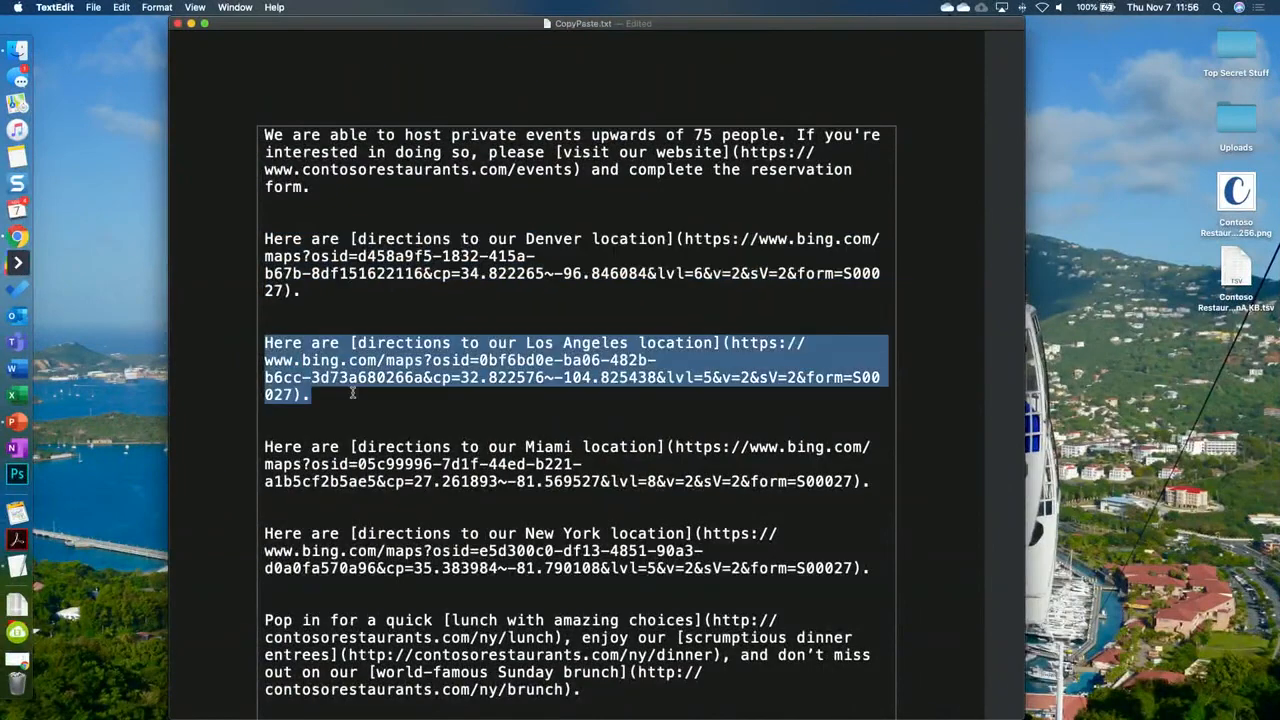
key("super+c")
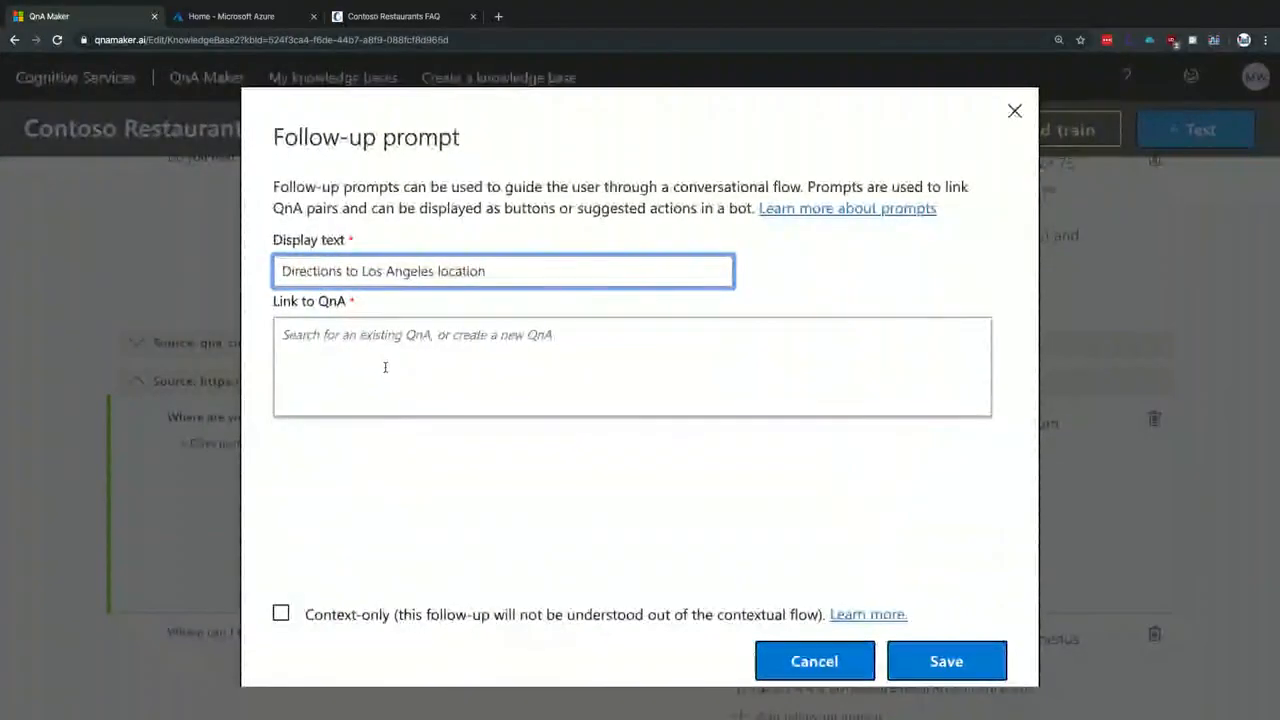
left_click(385, 367)
key("super+v")
left_click(940, 661)
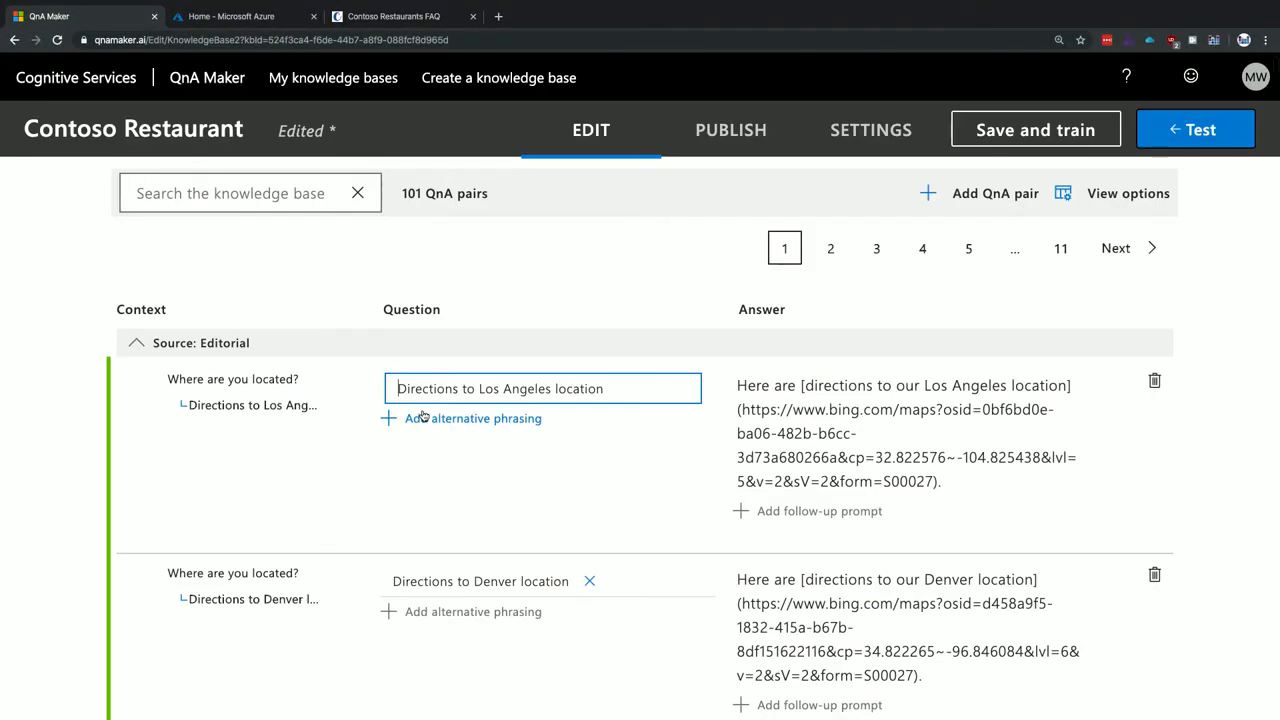
Step: Collapse the Editorial and chitchat sources and start a "Where are you located?" follow-up prompt with display text "Directions to Miami location"
scroll(160, 375, "down", 2)
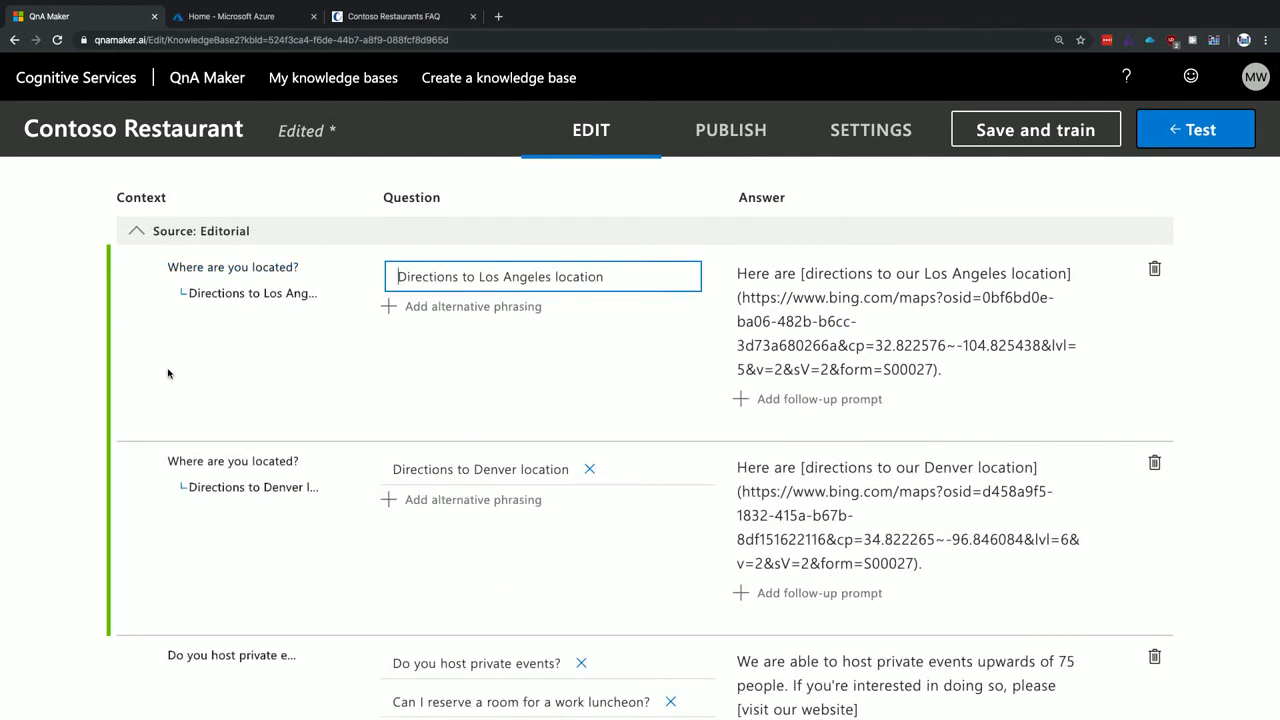
left_click(135, 231)
left_click(139, 272)
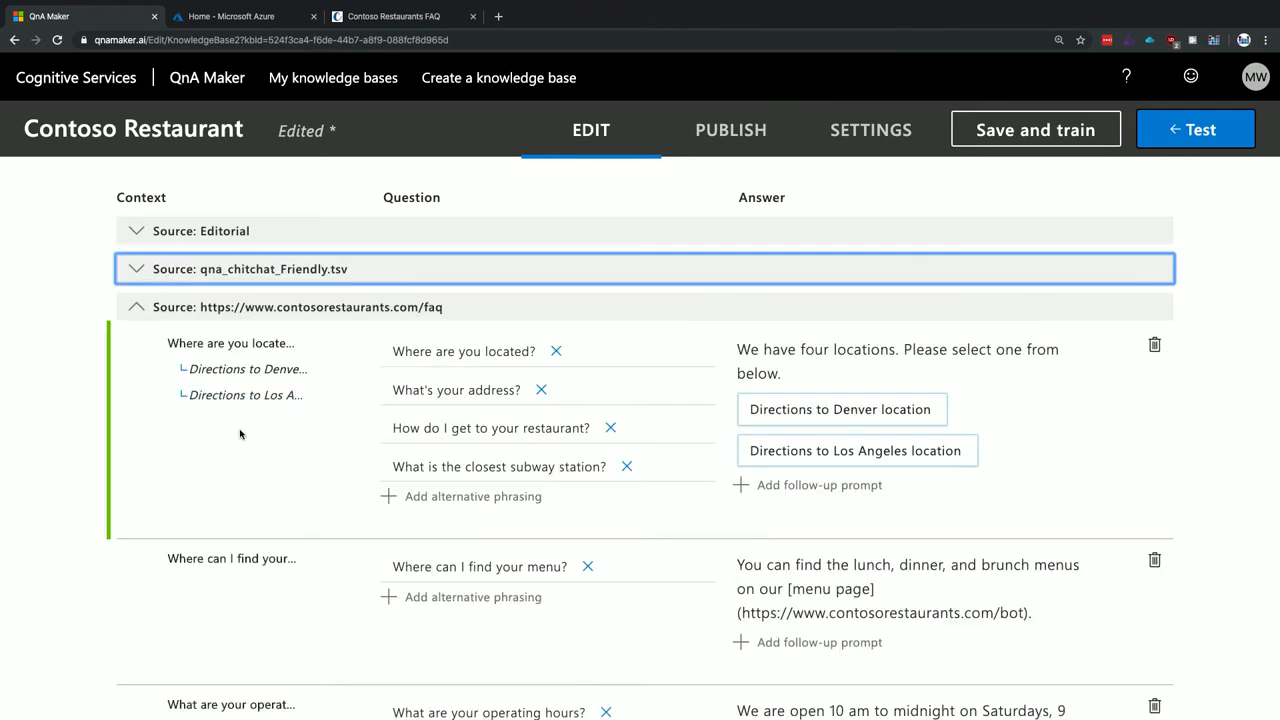
left_click(794, 487)
left_click(455, 271)
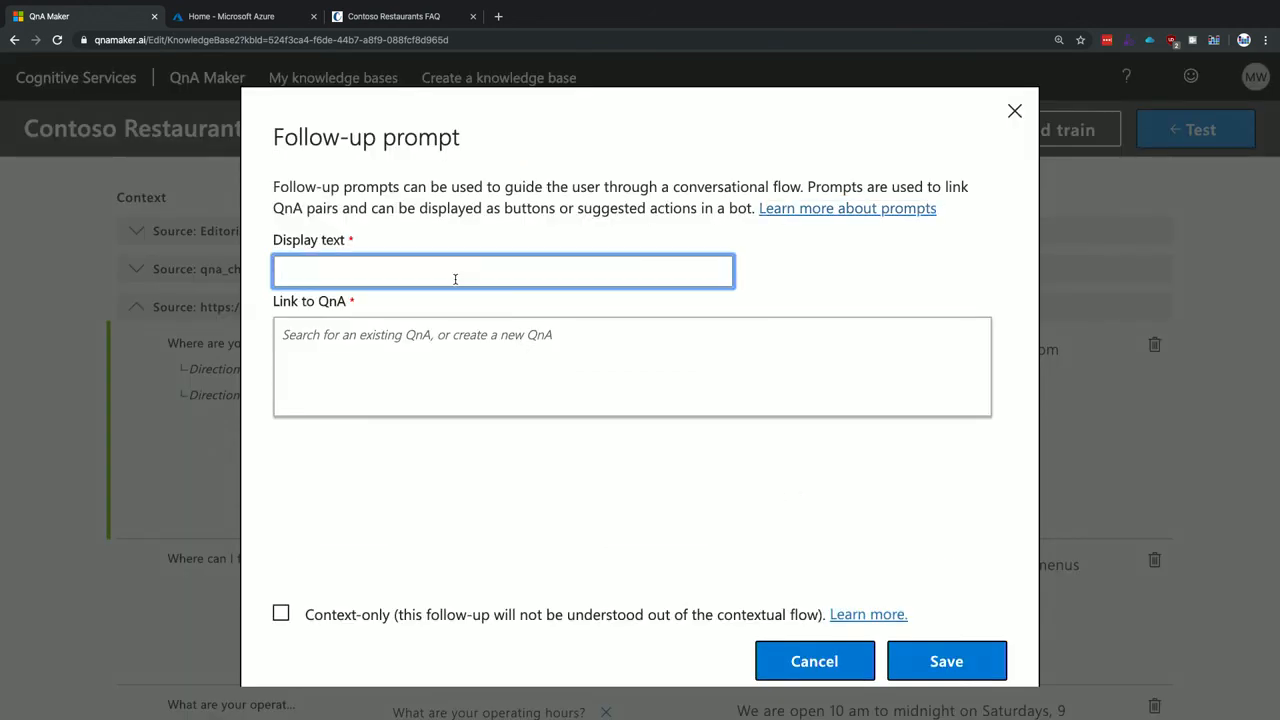
type("Directions to Miami")
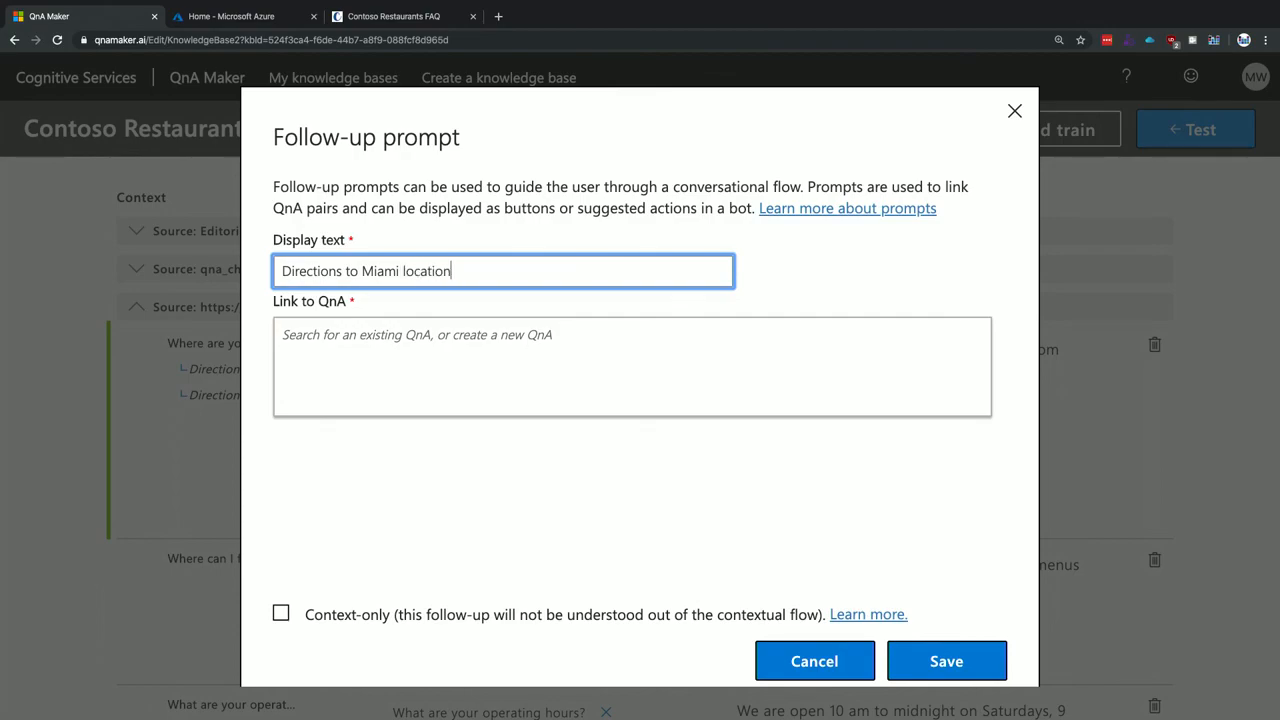
type("location")
Step: Copy the Miami directions text from CopyPaste.txt into the prompt's Link to QnA and save the prompt
left_click_drag(266, 447, 811, 490)
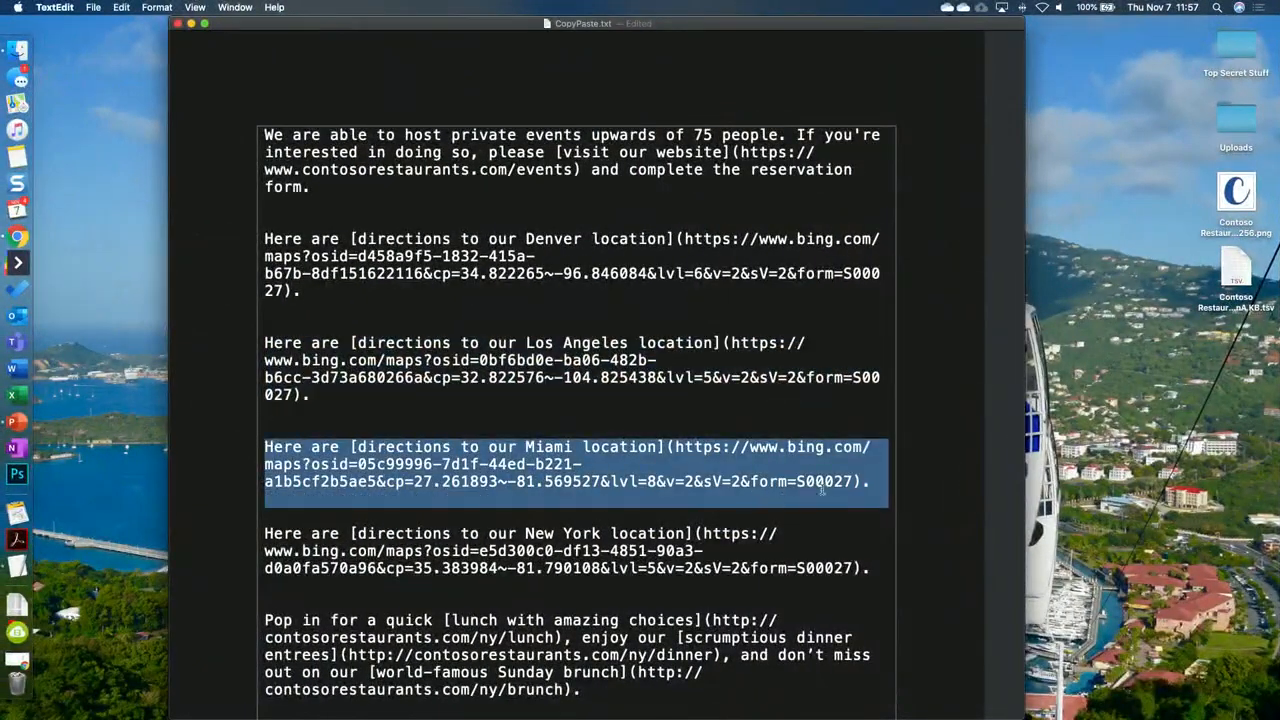
key("super+c")
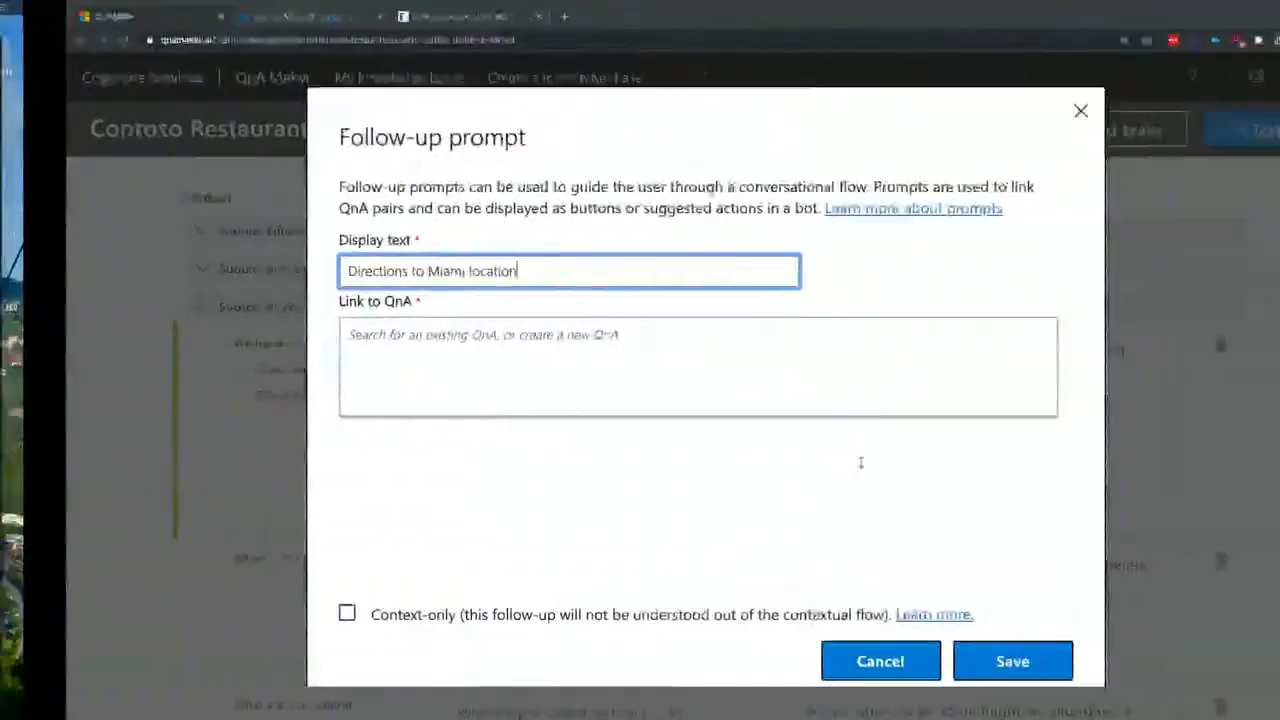
left_click(604, 355)
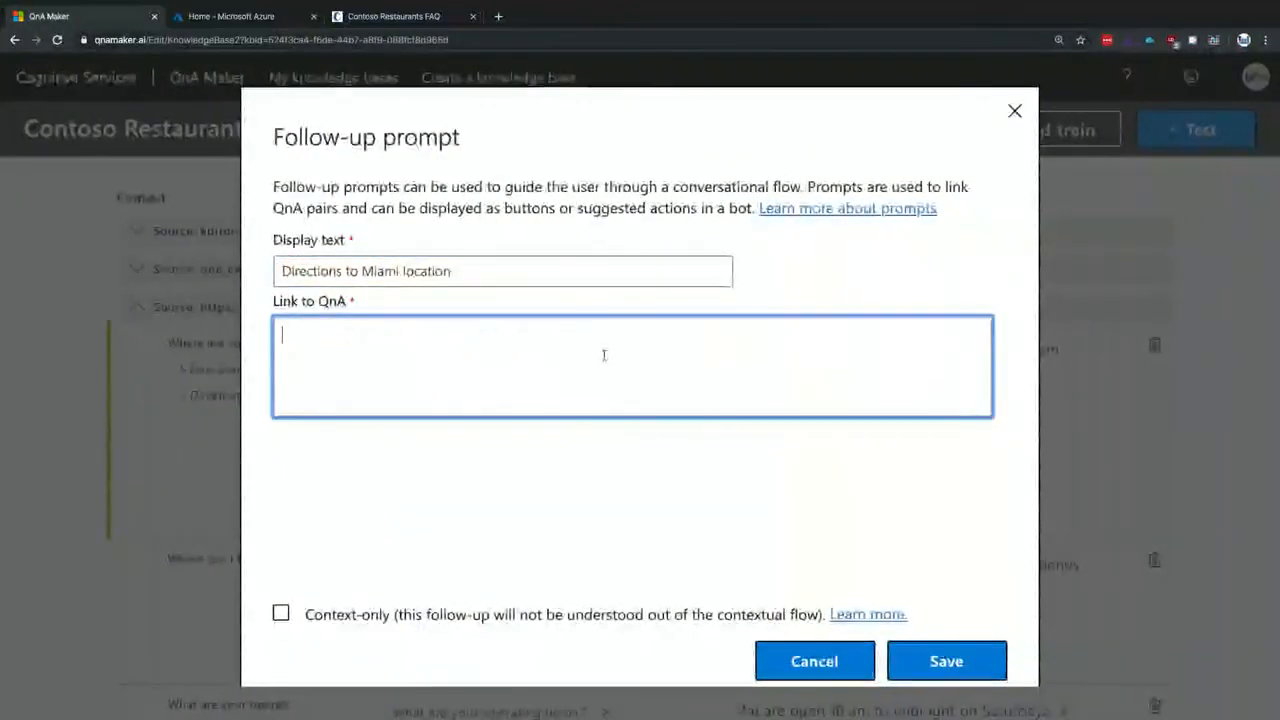
key("super+v")
left_click(946, 661)
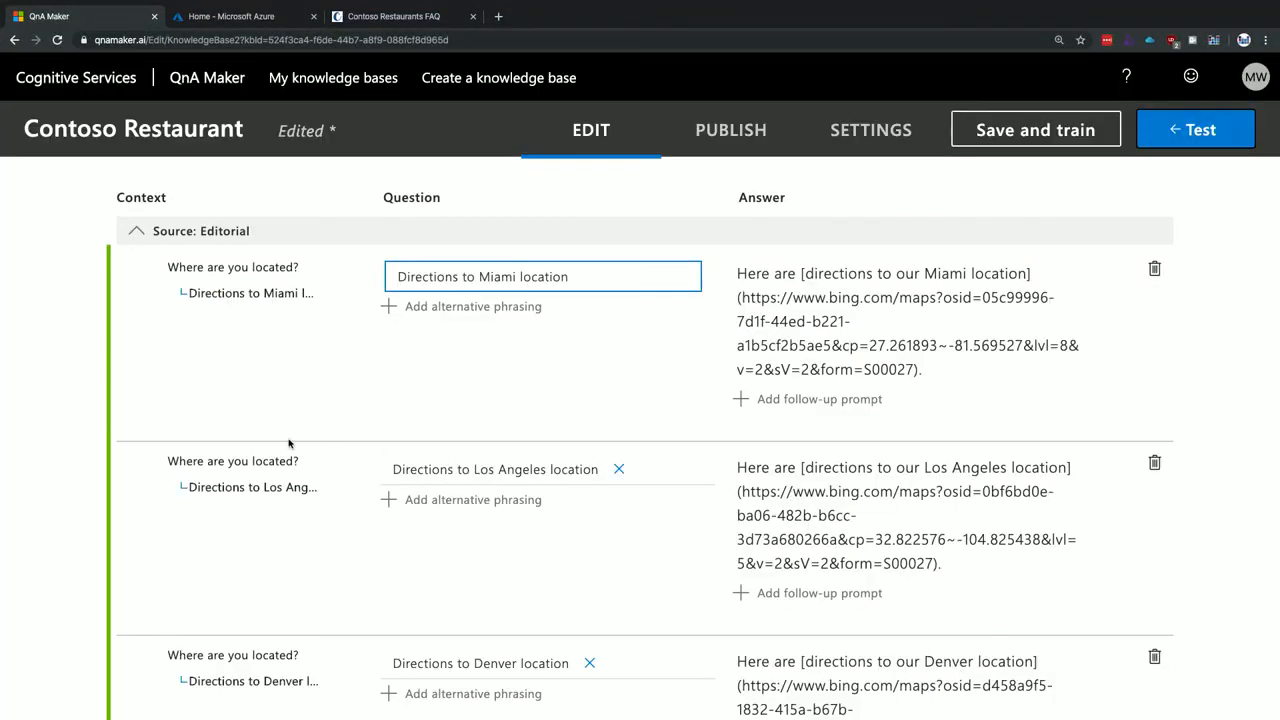
Step: Collapse the Editorial and chitchat sources and start a "Where are you located?" follow-up prompt with display text "Directions New York location"
left_click(138, 234)
left_click(130, 270)
left_click(800, 527)
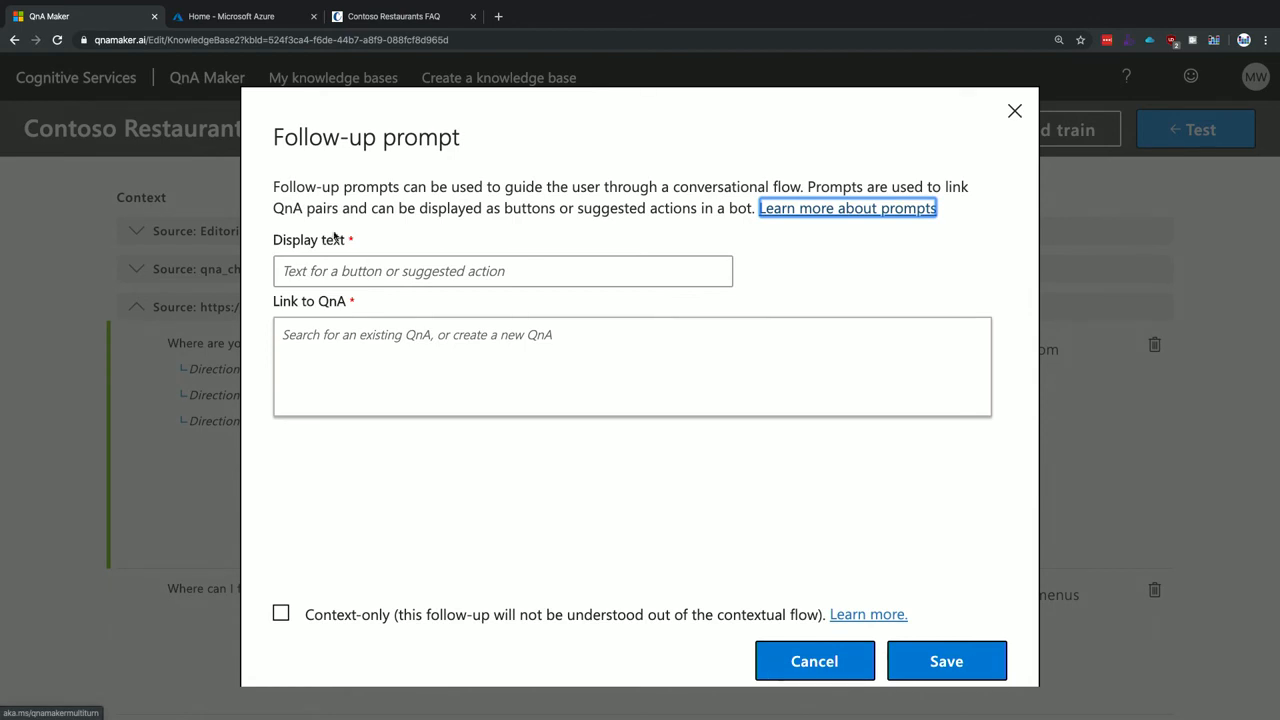
left_click(330, 270)
type("Directions ")
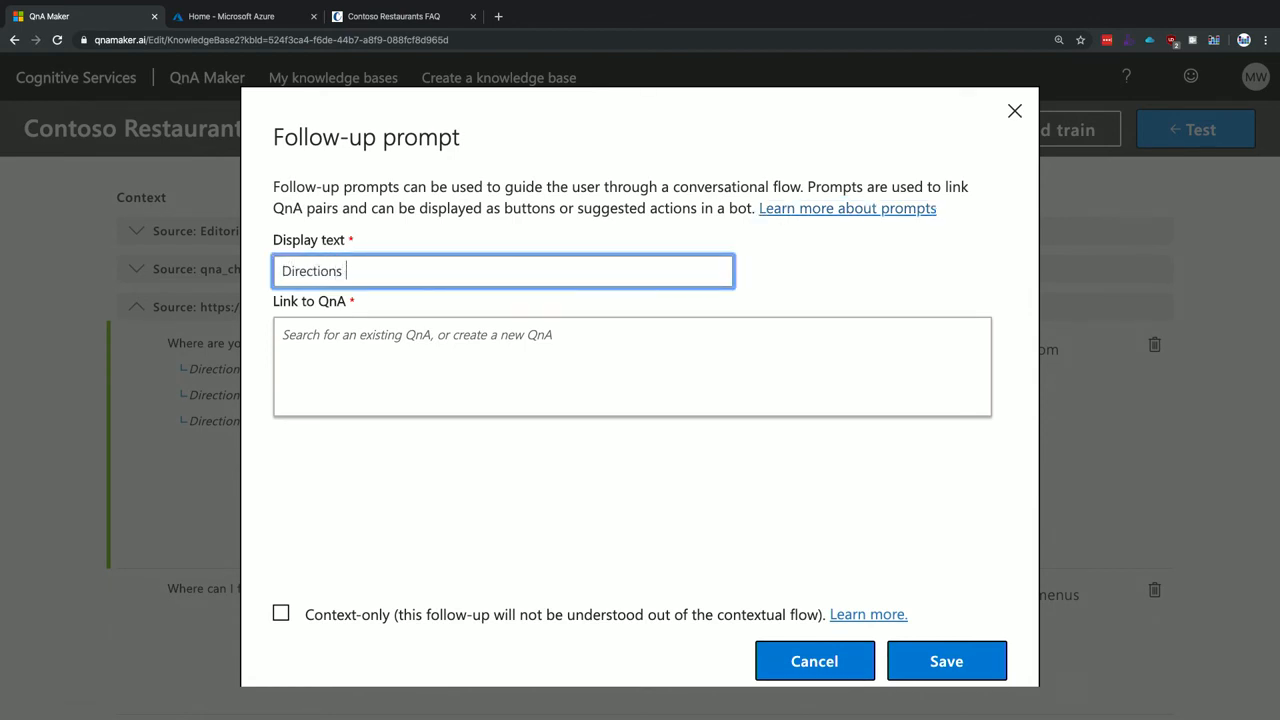
type("New York ")
type("on")
Step: Save the prompt with the New York directions text from CopyPaste.txt as its linked answer, and save and train the knowledge base
key("ctrl+Left")
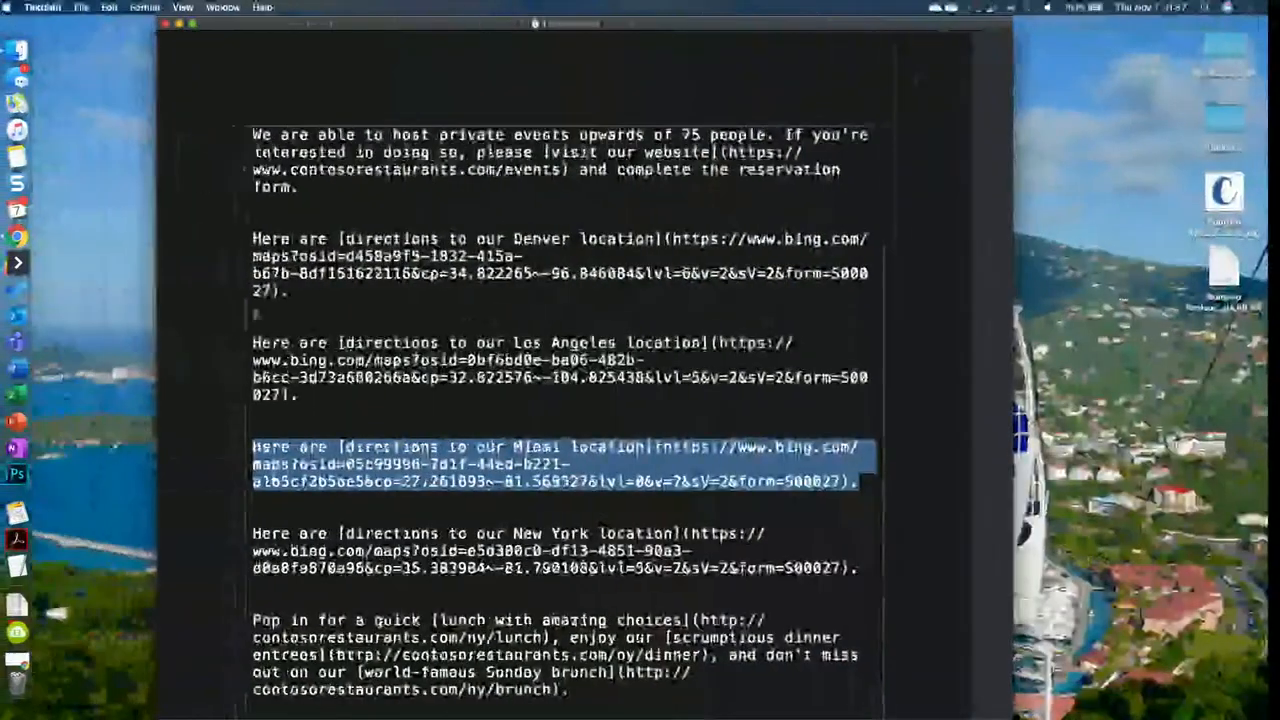
left_click_drag(262, 535, 862, 568)
key("super+c")
key("ctrl+Right")
left_click(574, 375)
key("super+v")
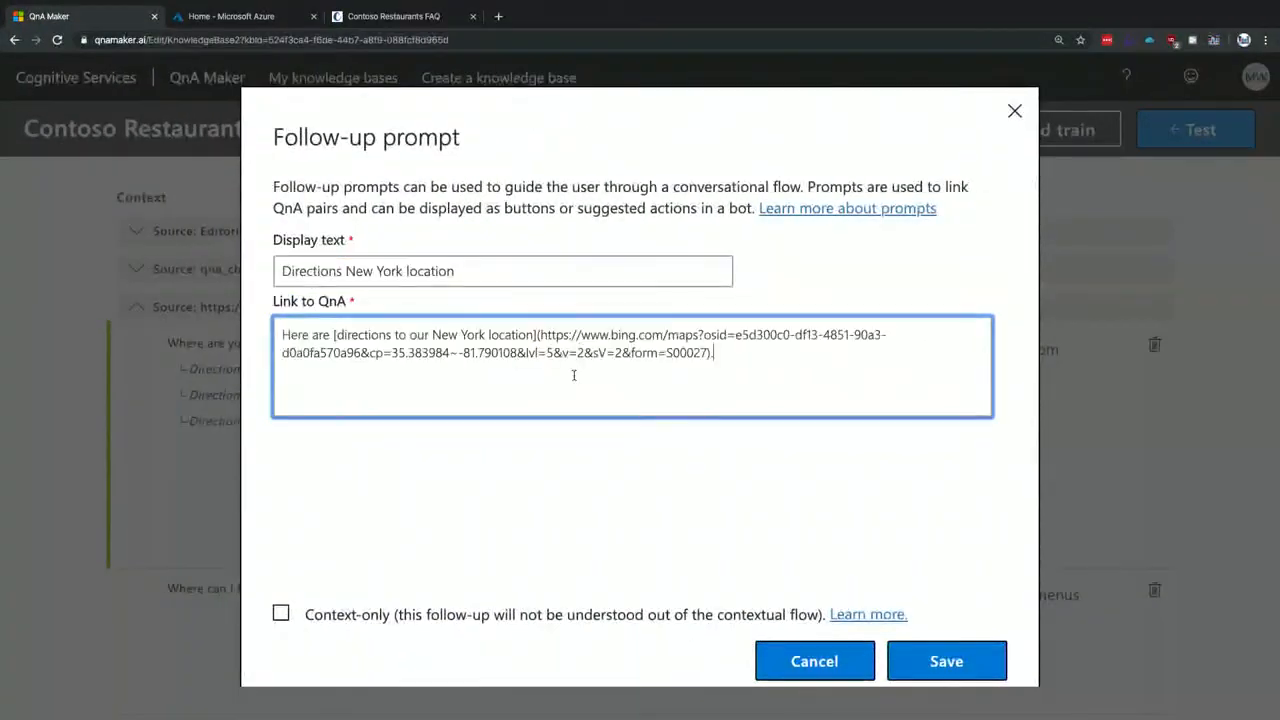
left_click(945, 655)
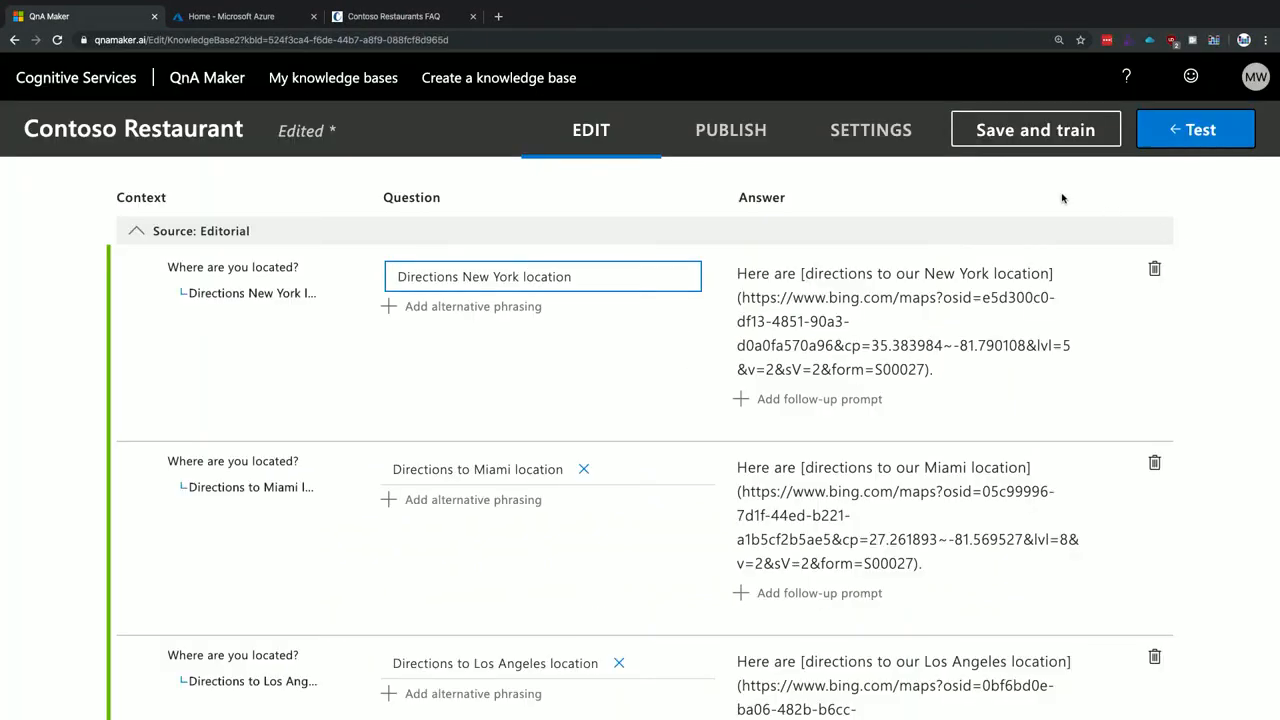
left_click(1068, 128)
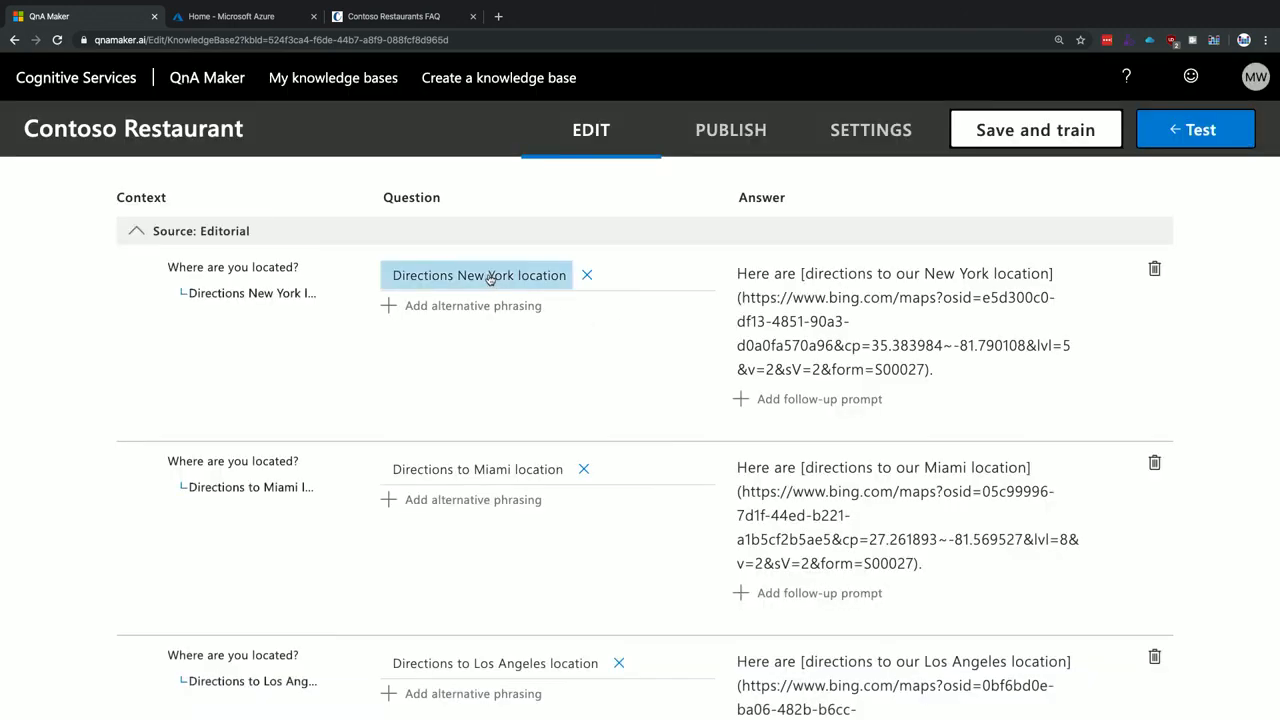
Step: Add the alternative phrasings "How do I get to your Manhattan restuarant?" and "Where is your NYC location" to the New York directions pair
left_click(474, 305)
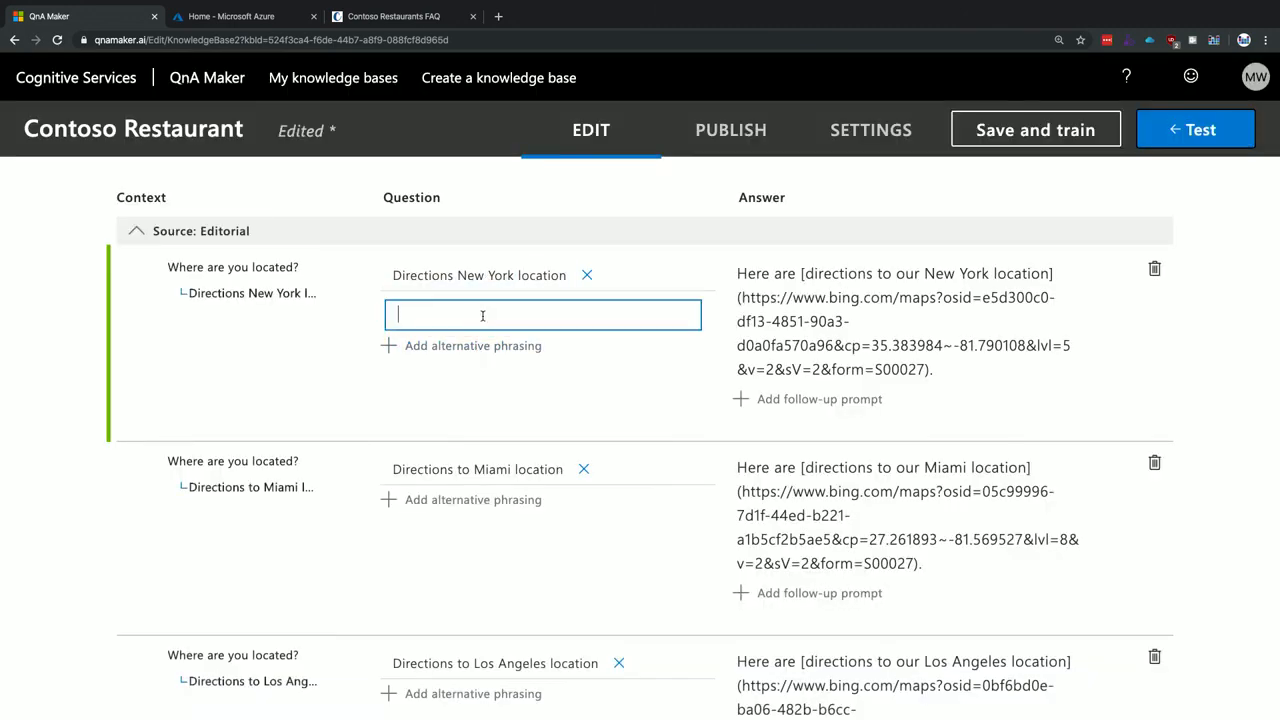
type("How do I get to your Manhattan restuarant?")
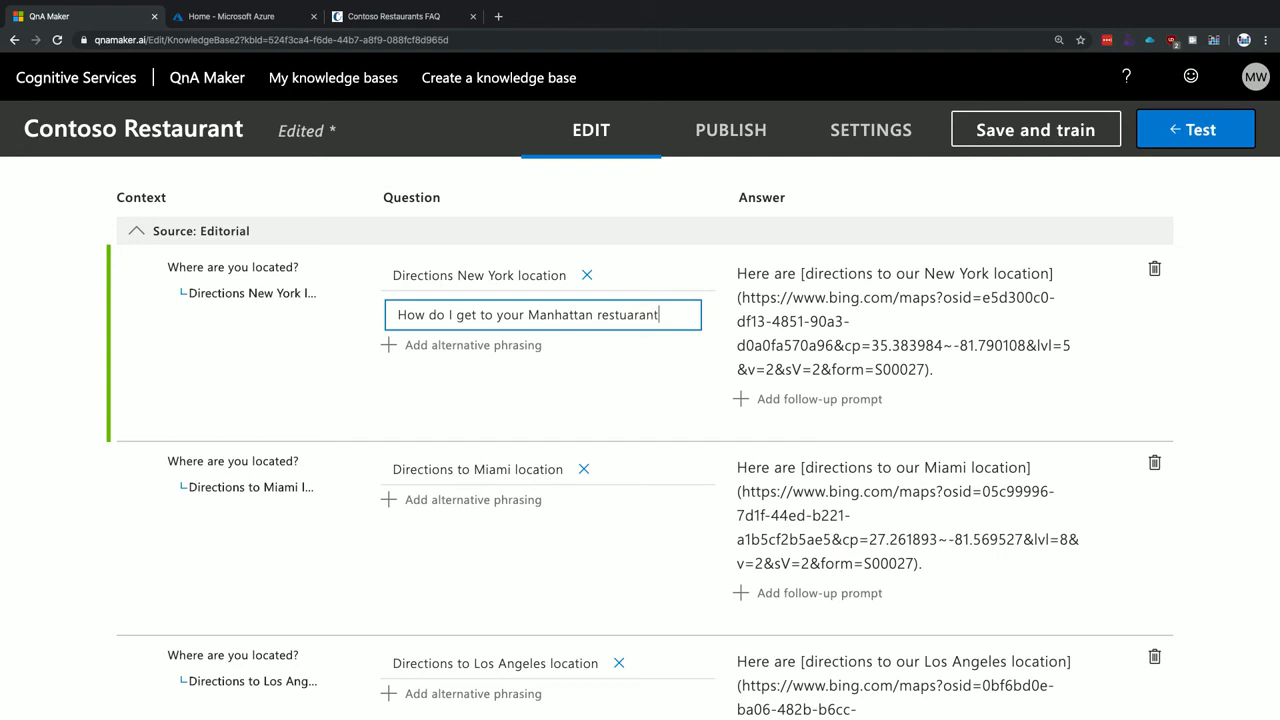
key("Return")
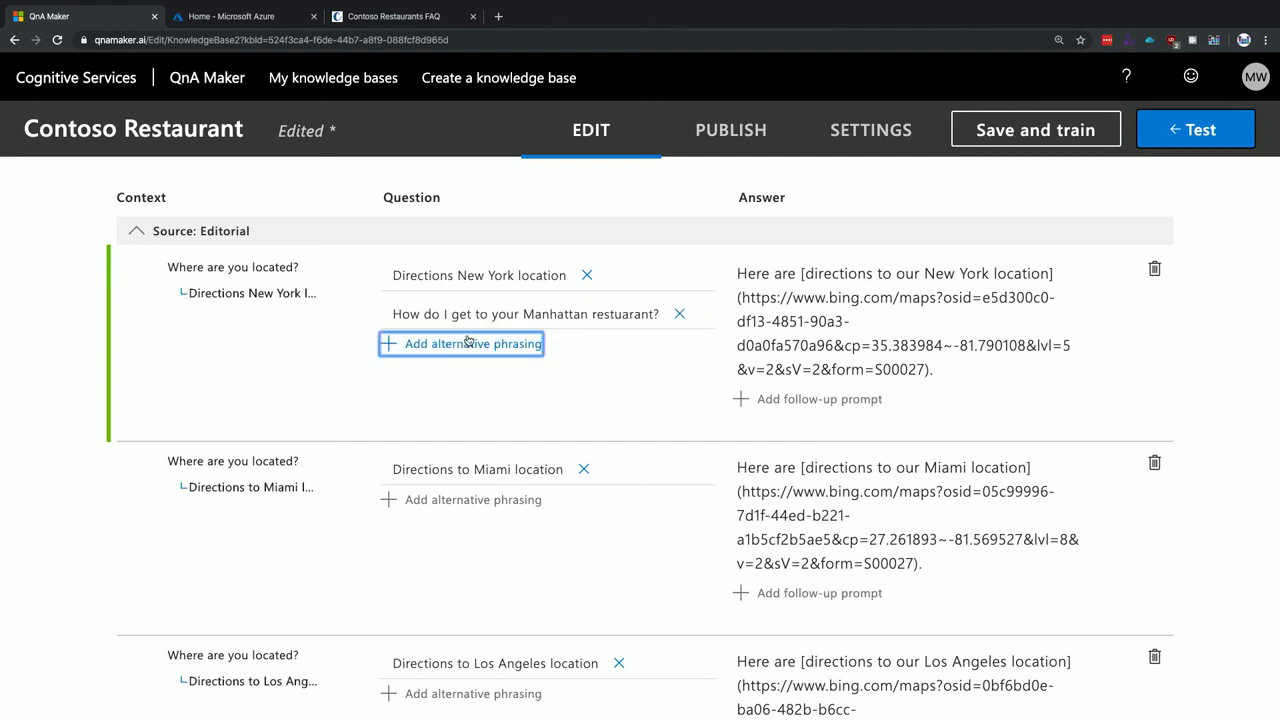
left_click(466, 342)
type("Where is ")
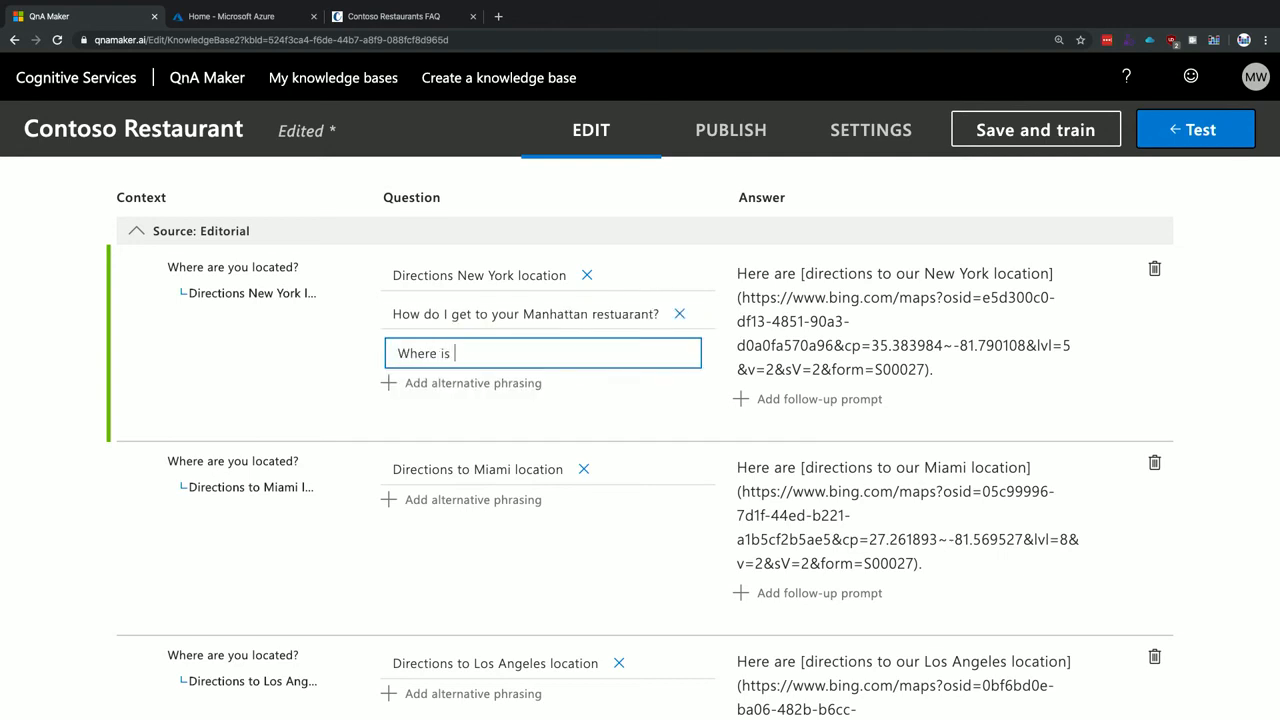
type("your NYC location")
key("Return")
Step: Add the alternative phrasing "I need directions to the NY restaurant" to the New York pair, and save and train the knowledge base
left_click(442, 381)
type("I ne")
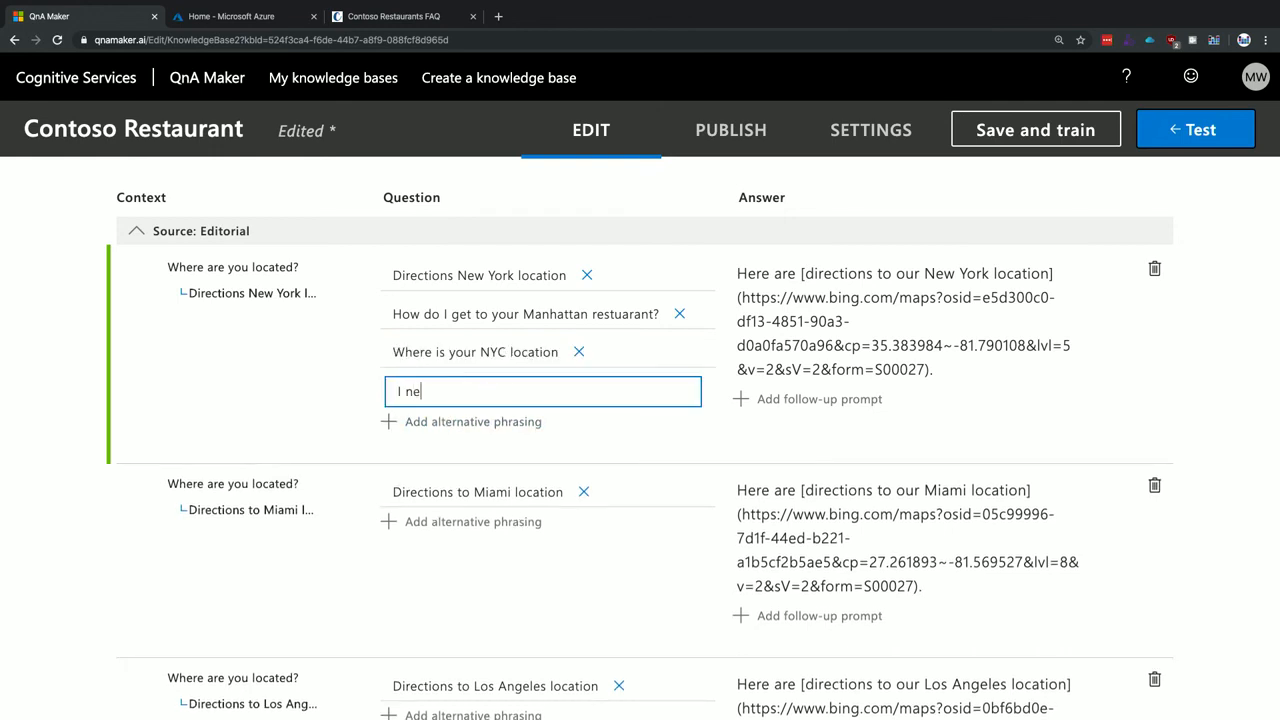
type("ed directions to the NY restu")
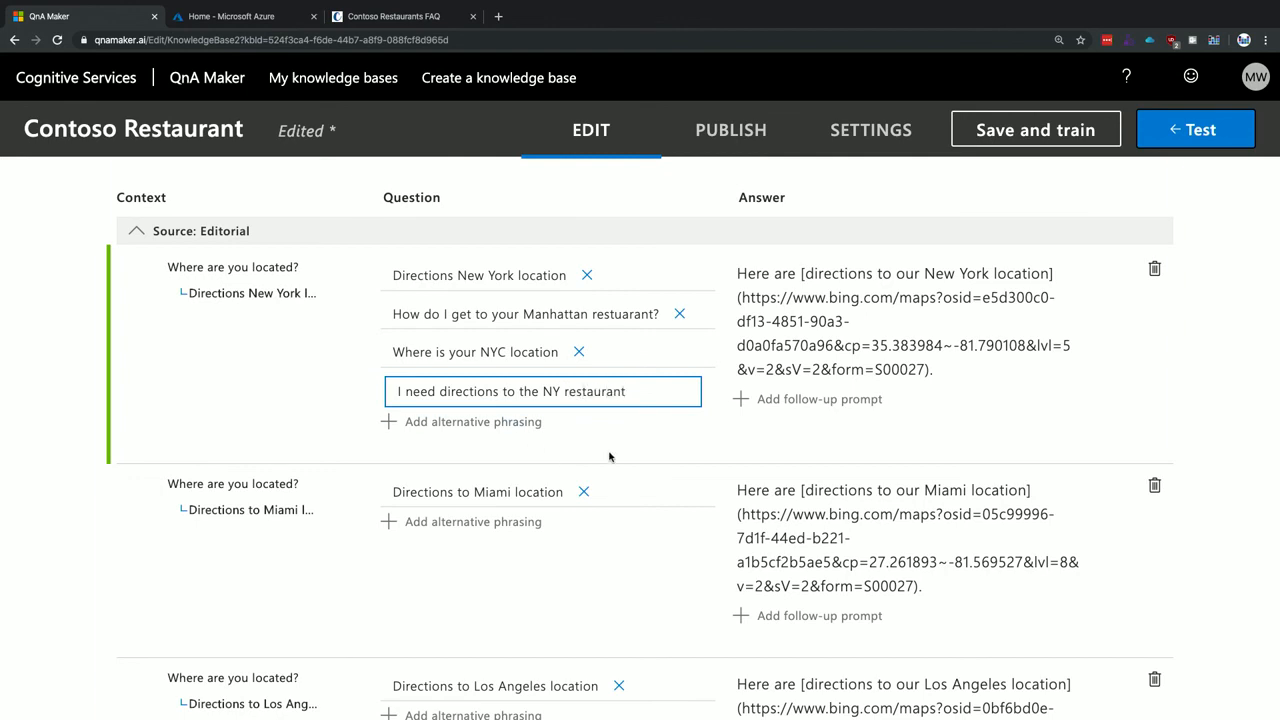
left_click(1035, 136)
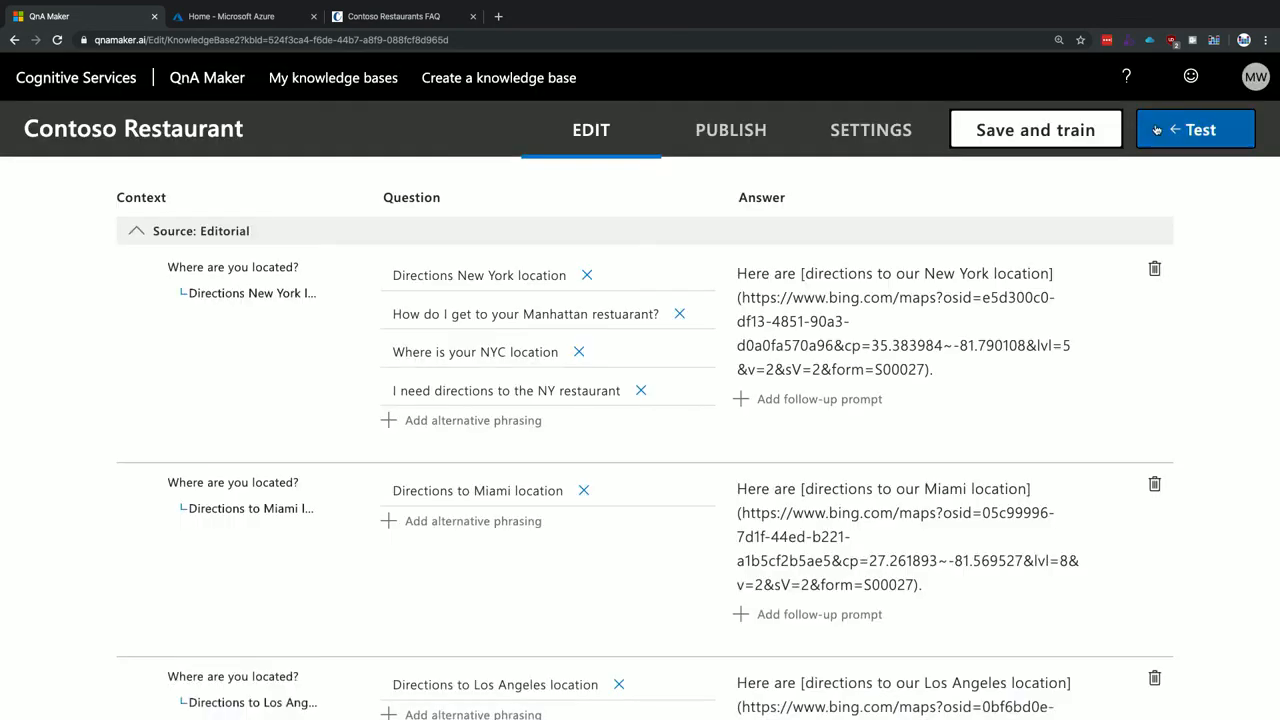
Step: Test the knowledge base by asking "I need directions"
left_click(1198, 130)
left_click(1011, 706)
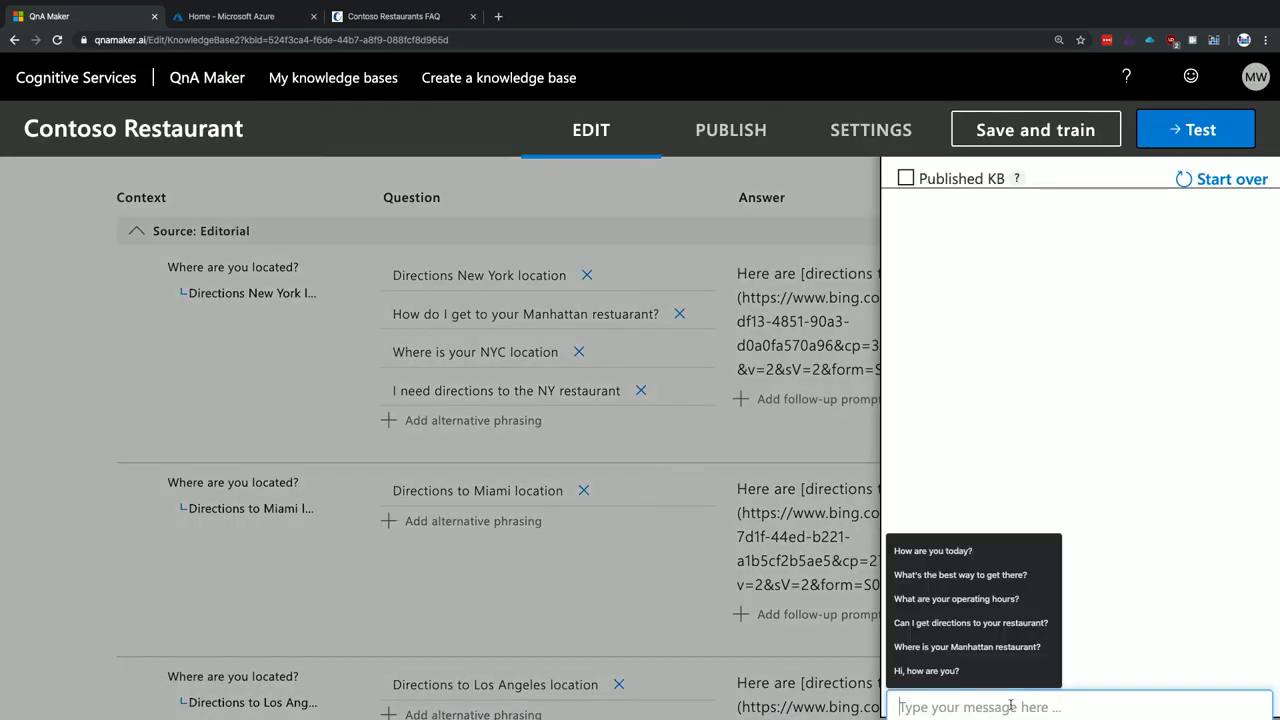
left_click(1107, 434)
key("ctrl+minus")
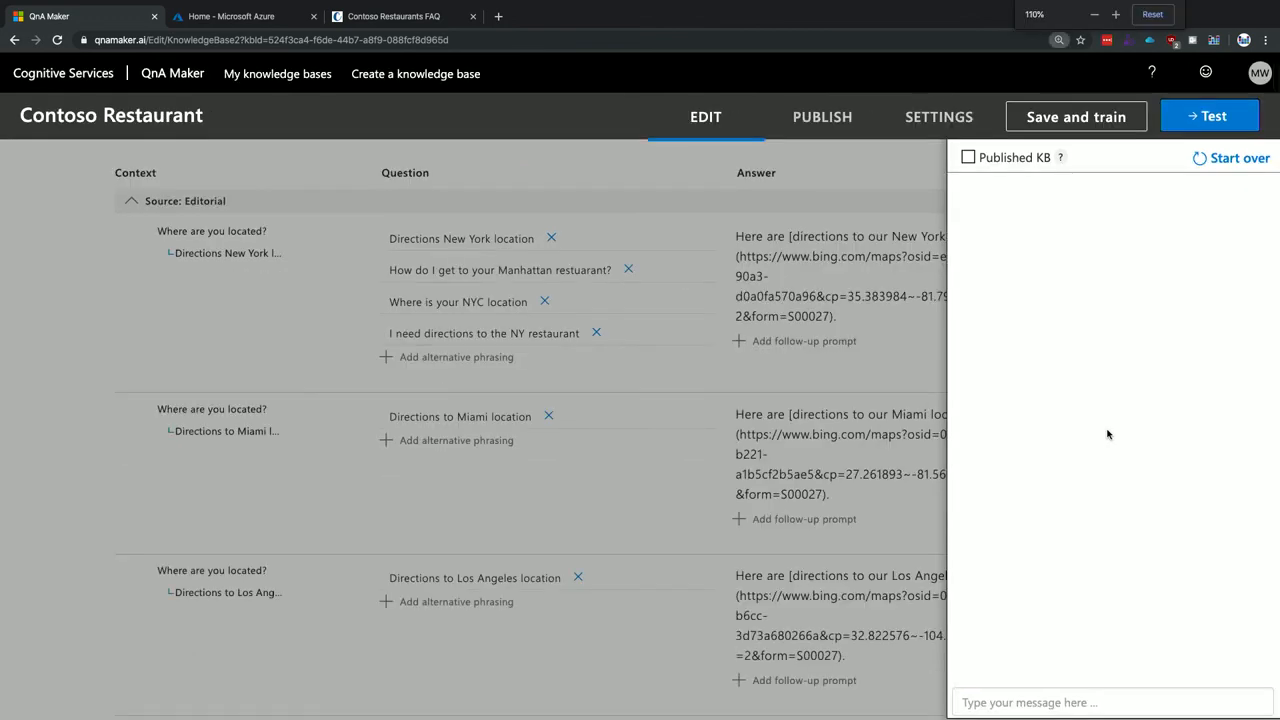
scroll(1116, 435, "down", 10)
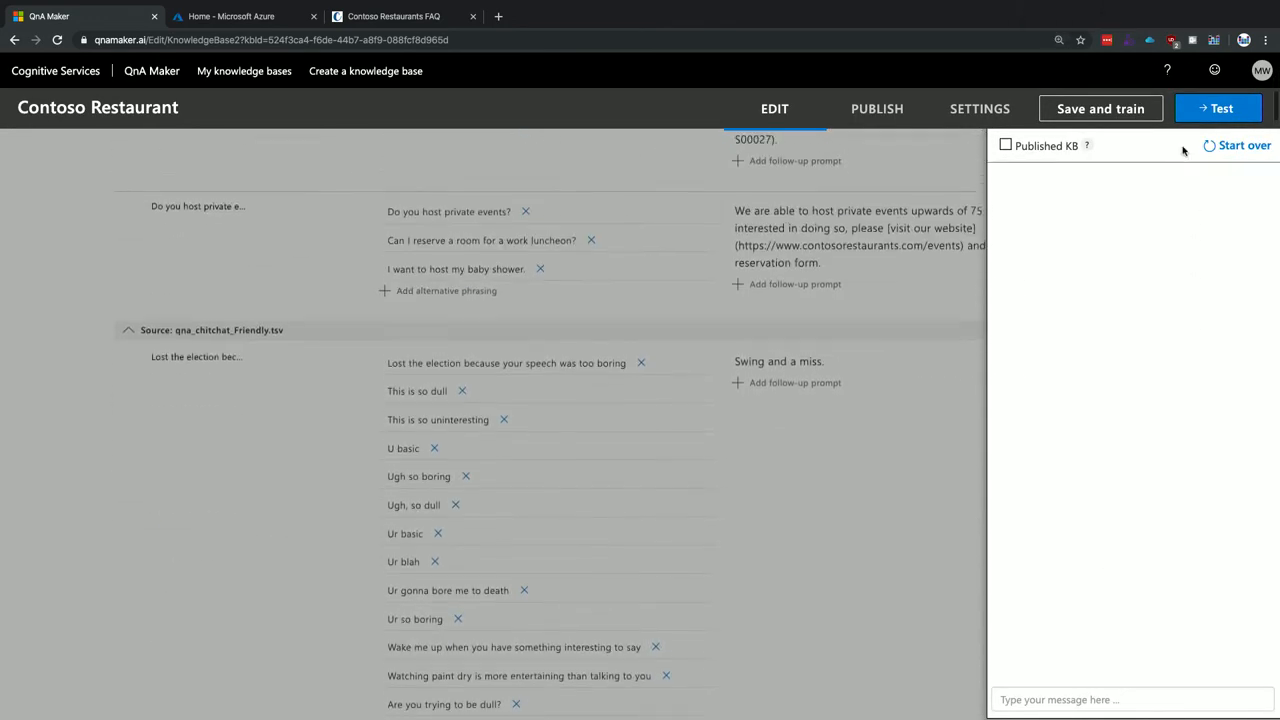
left_click(1018, 699)
type("I n")
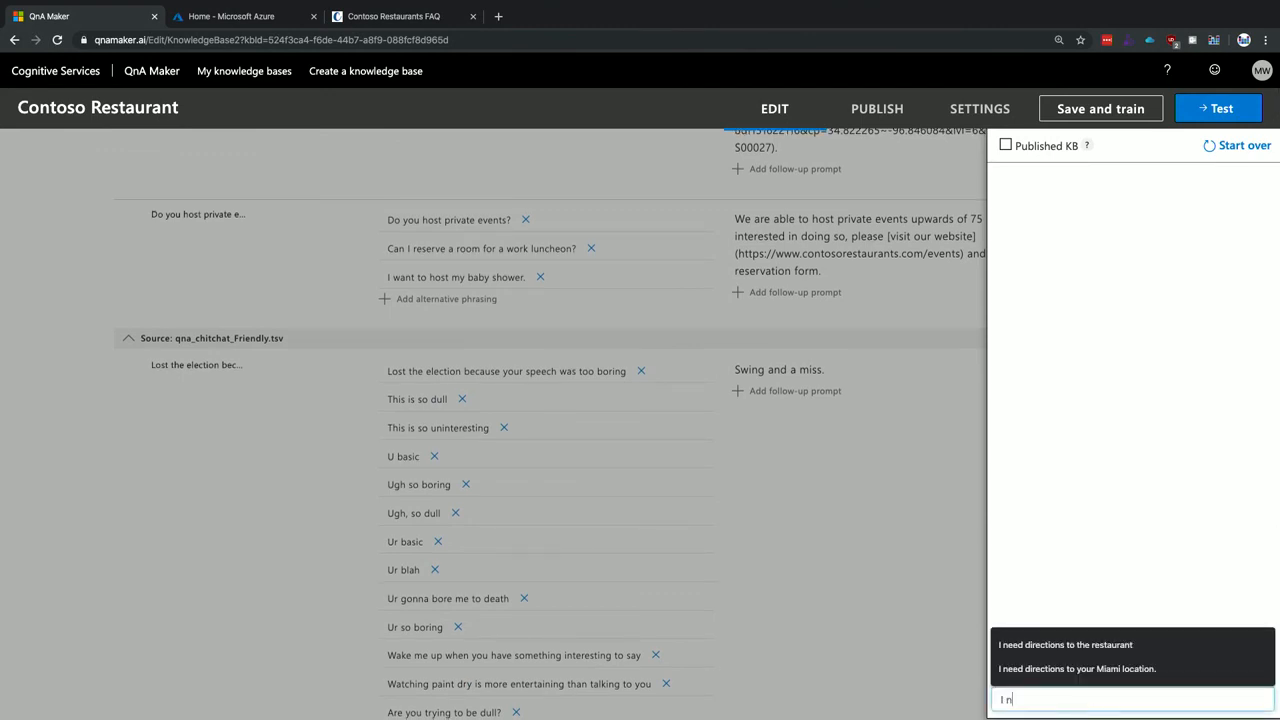
type("eed directions")
key("Return")
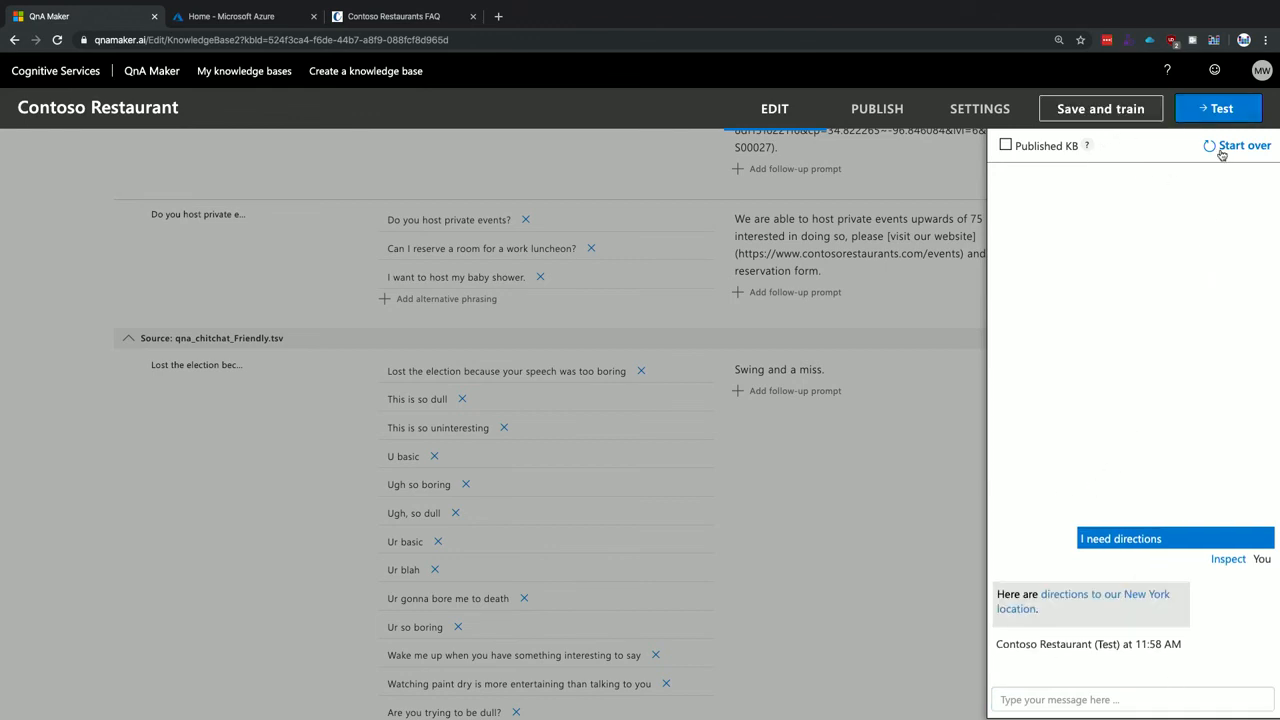
Step: Close the test chat, reload the knowledge base page and reopen an empty test chat
left_click(1217, 117)
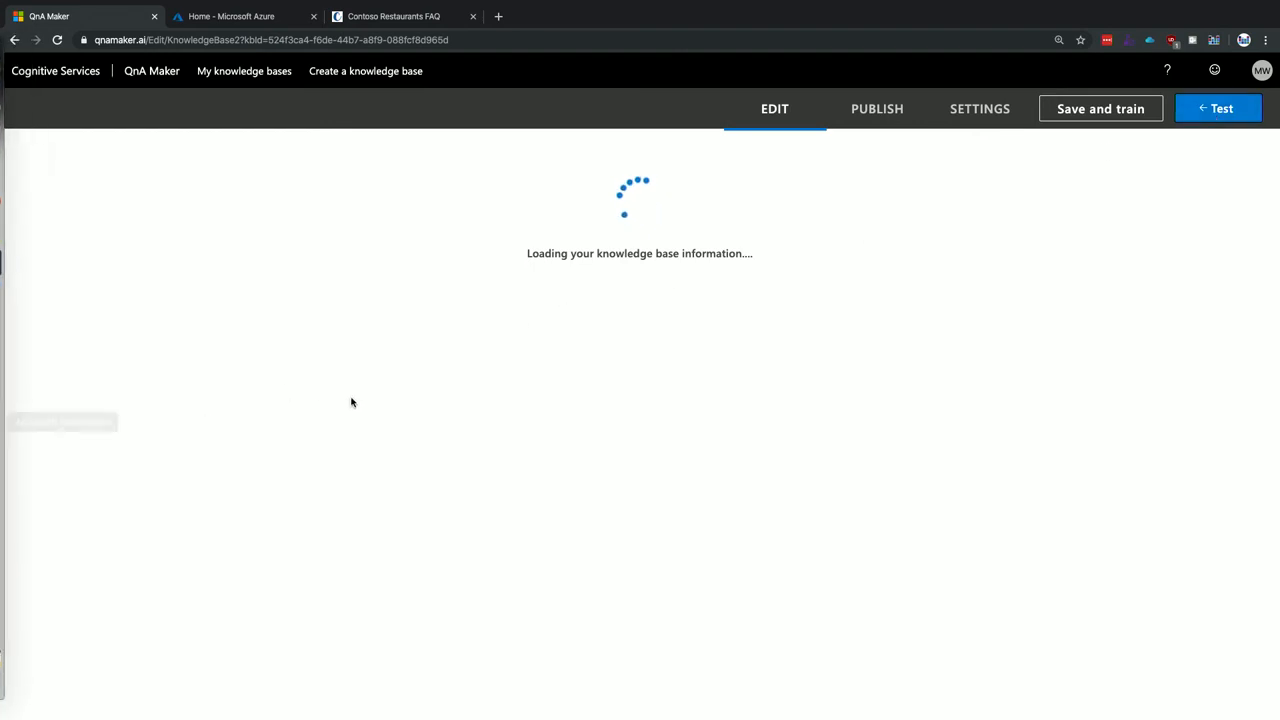
left_click(1218, 108)
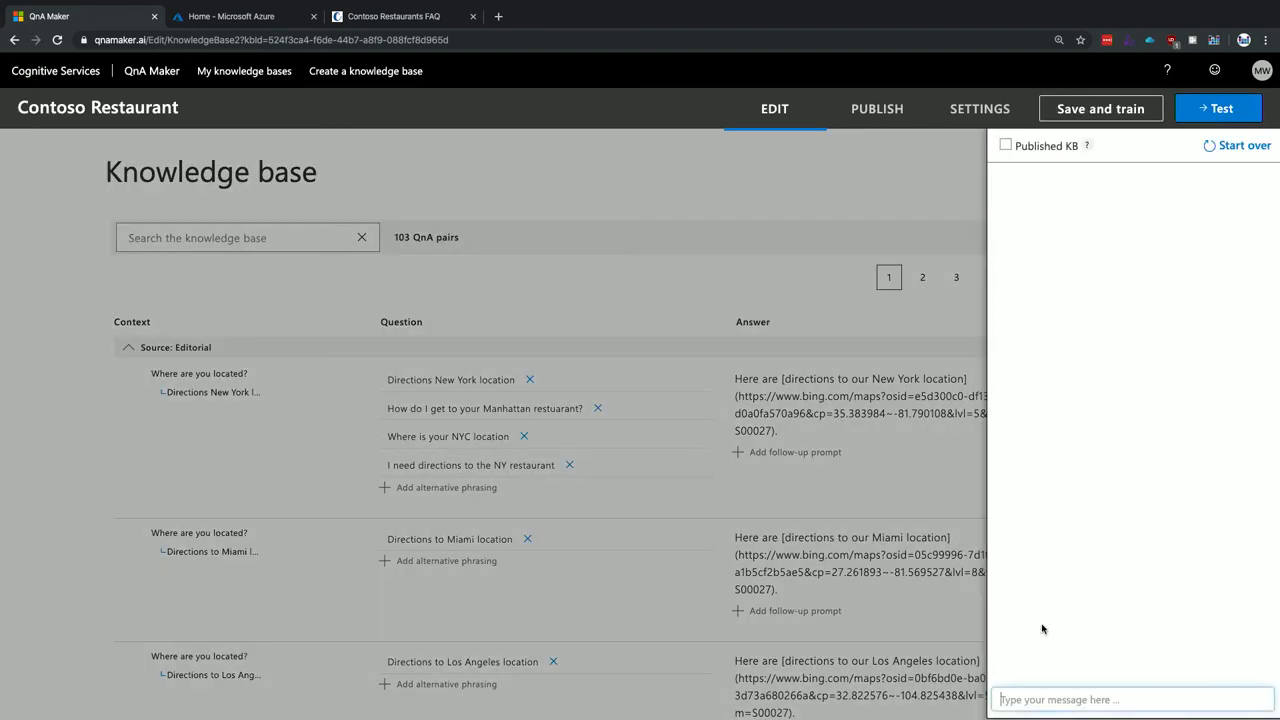
left_click(1029, 703)
key("ctrl+minus")
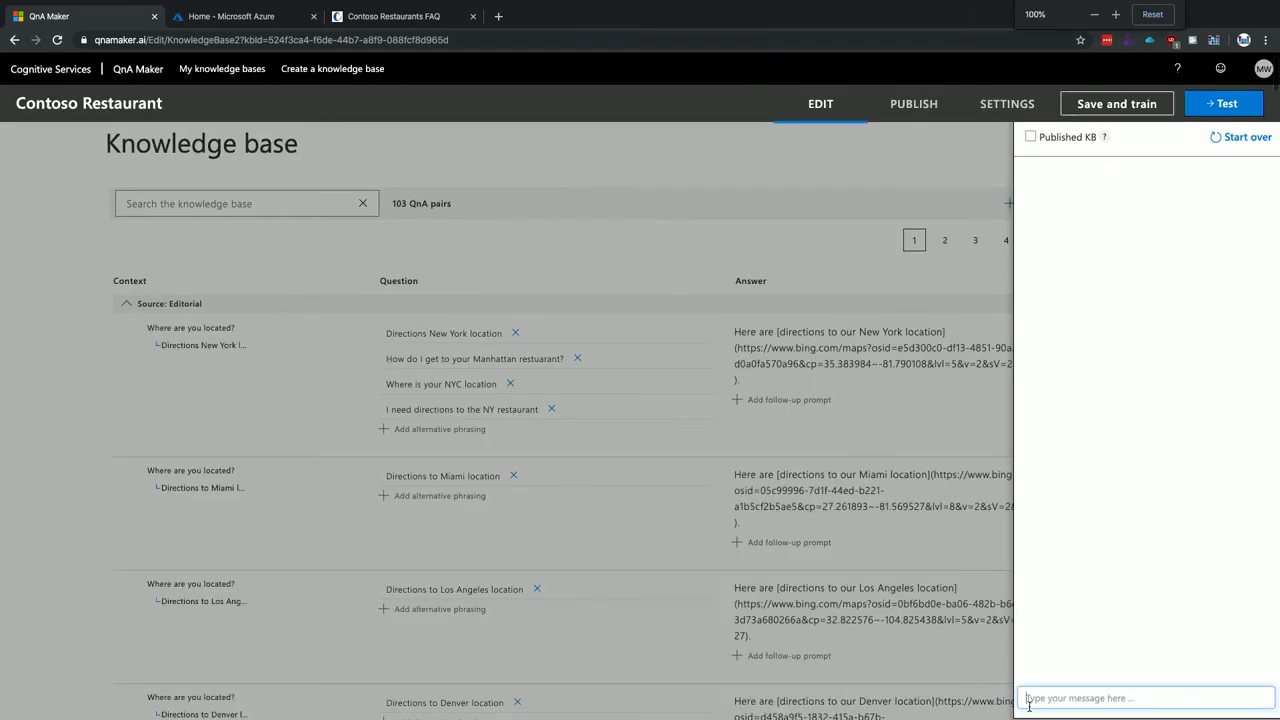
key("ctrl+shift+Tab")
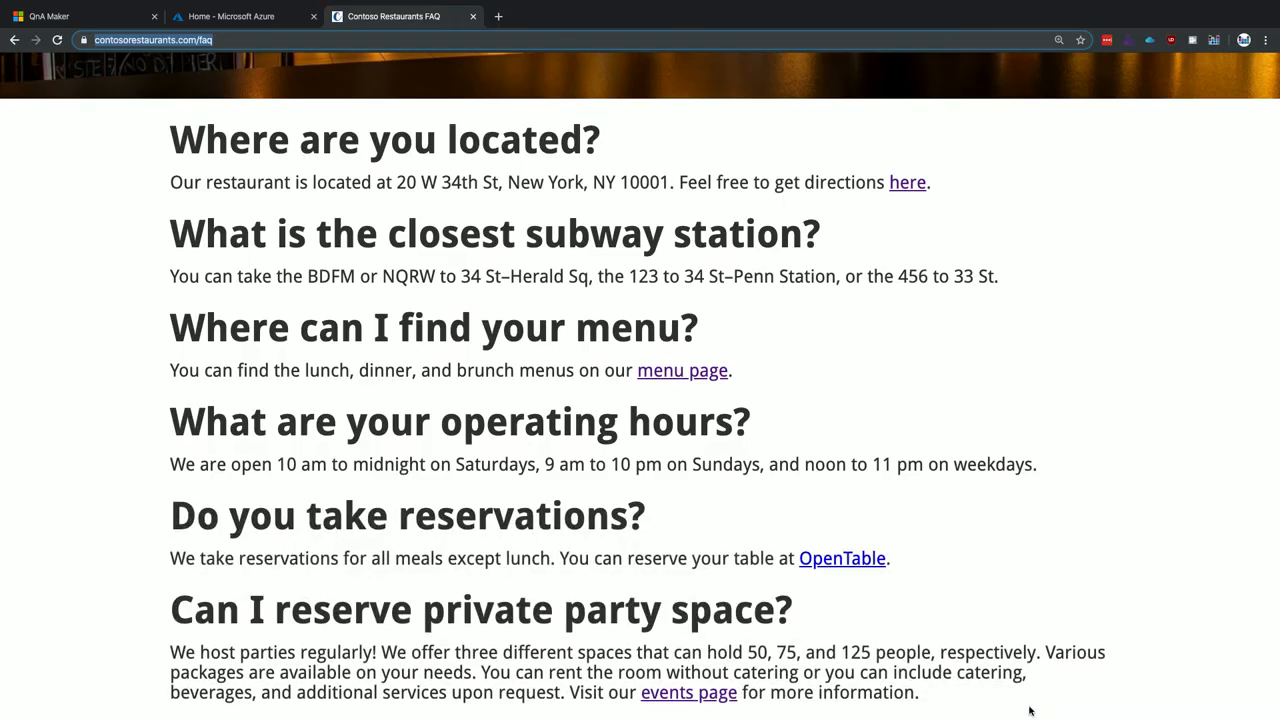
left_click(36, 15)
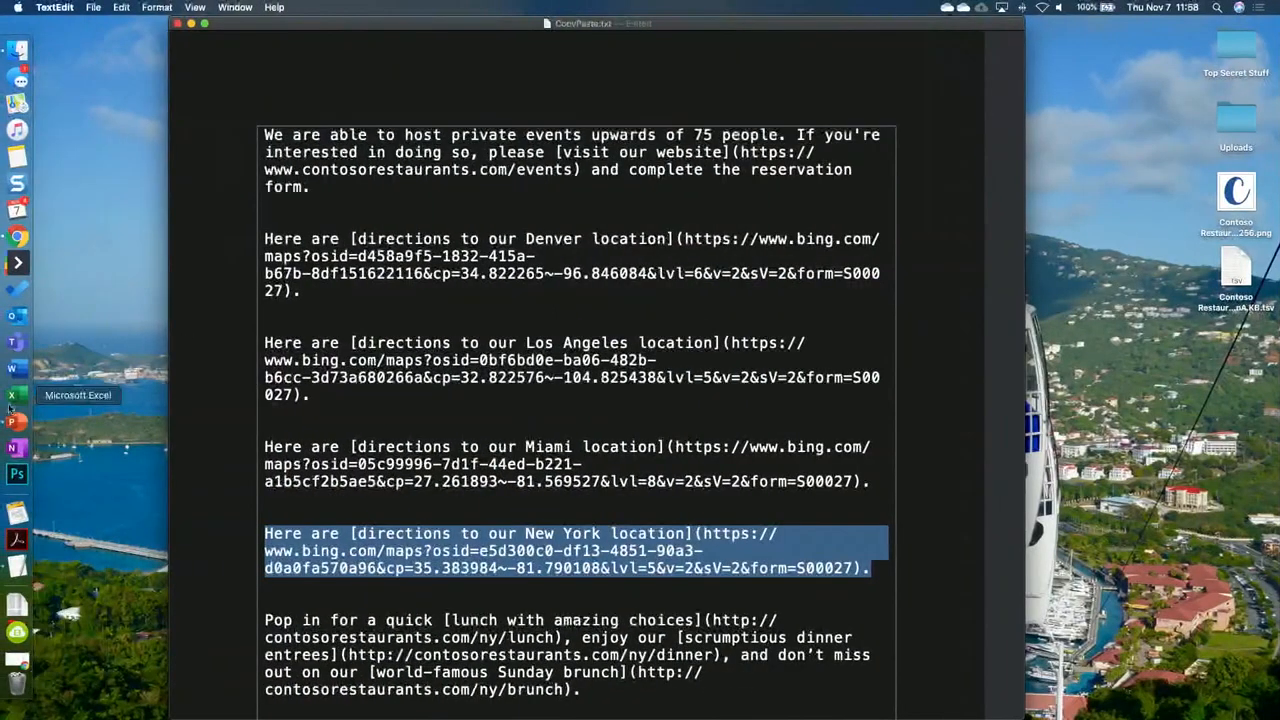
Step: Switch to Finder and open the "BRK1037 - Intro to Bot Framework" presentation from the Sessions folder of 2019-11 Ignite in PowerPoint
left_click(16, 421)
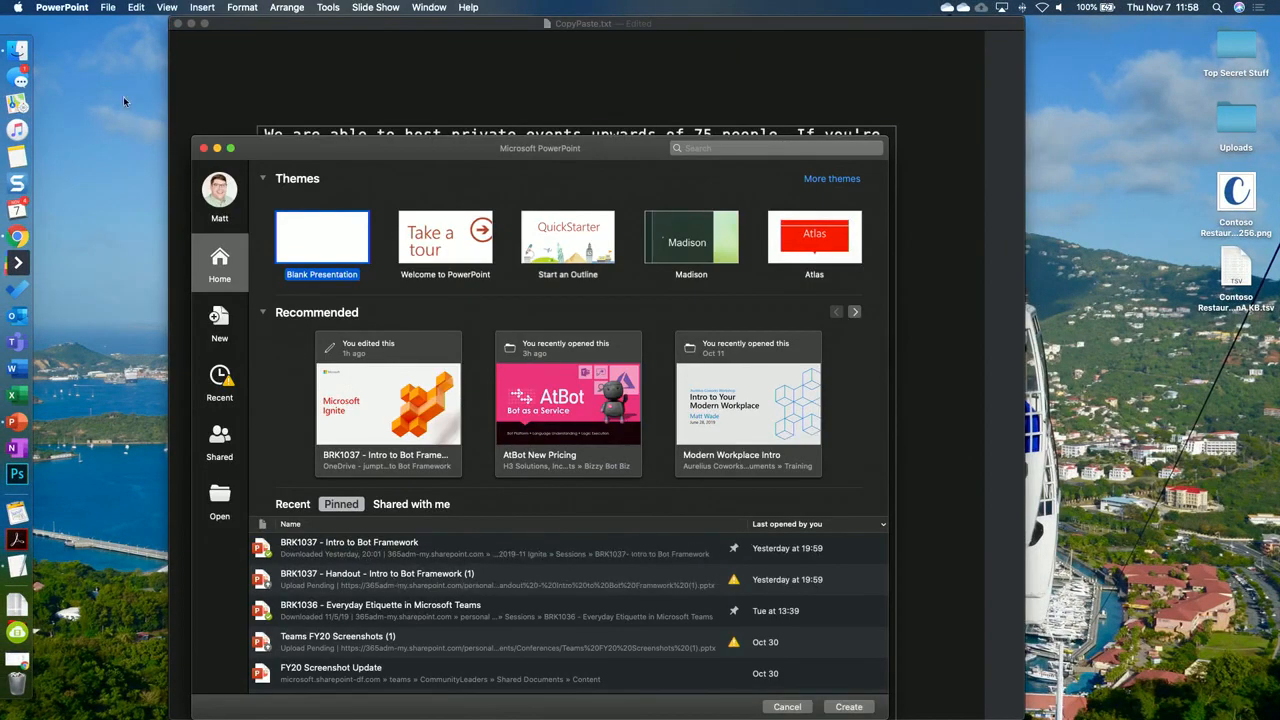
left_click(16, 50)
key("ctrl+Up")
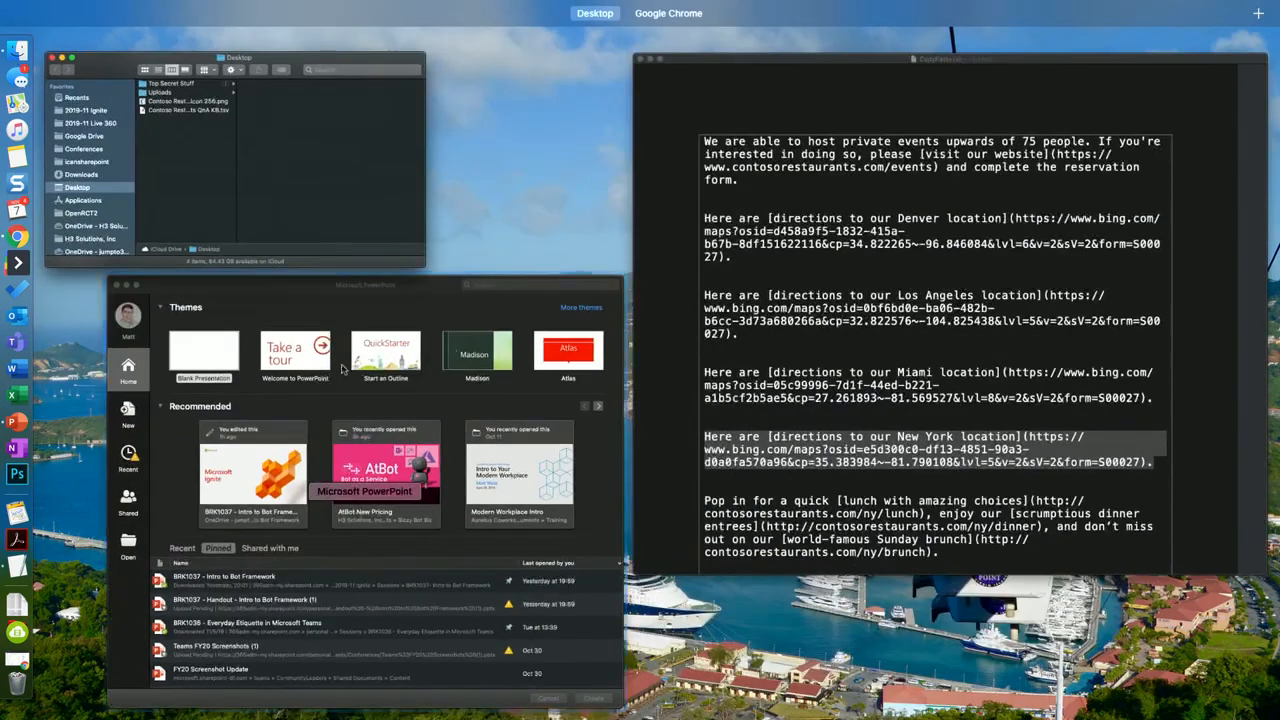
left_click(393, 253)
left_click(107, 234)
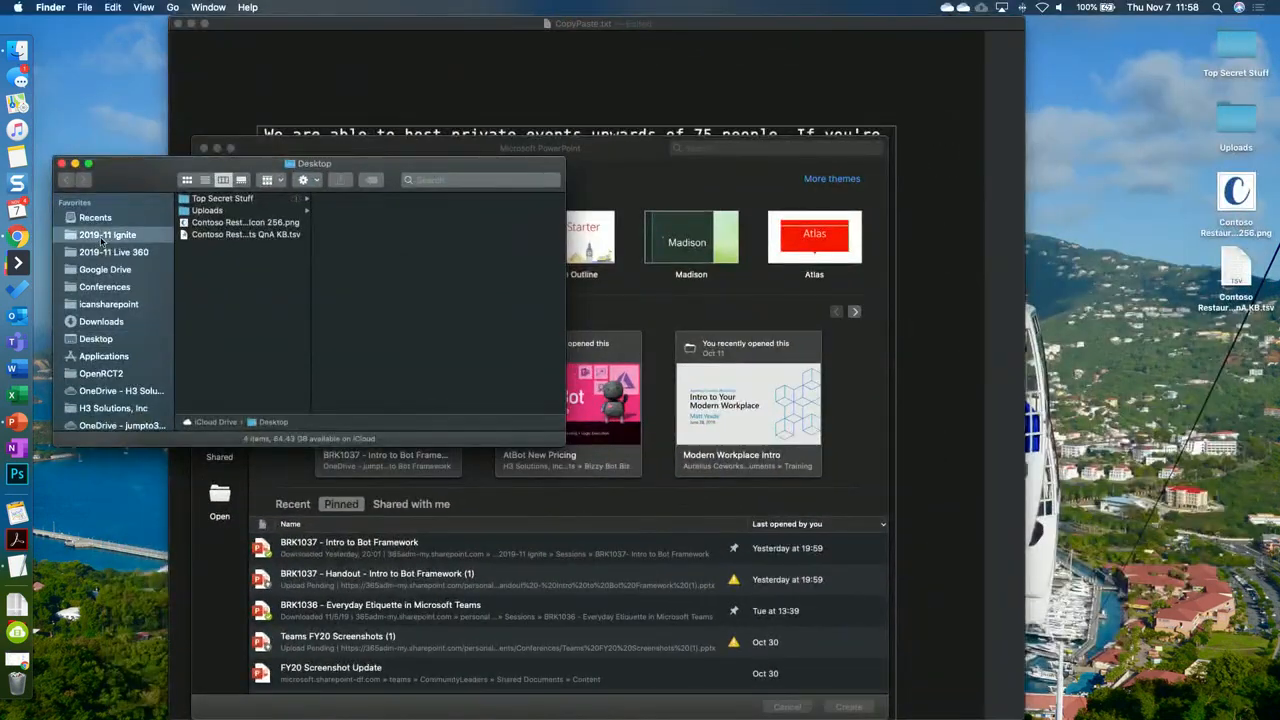
left_click(215, 222)
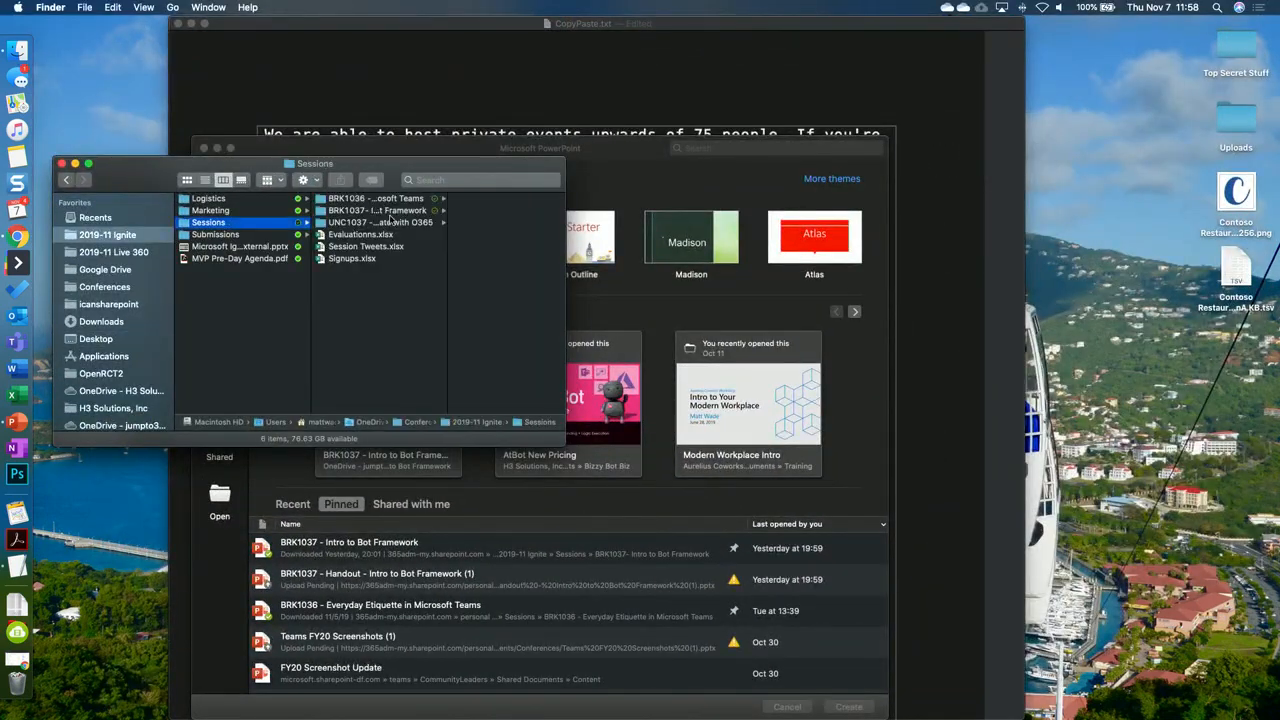
left_click(381, 212)
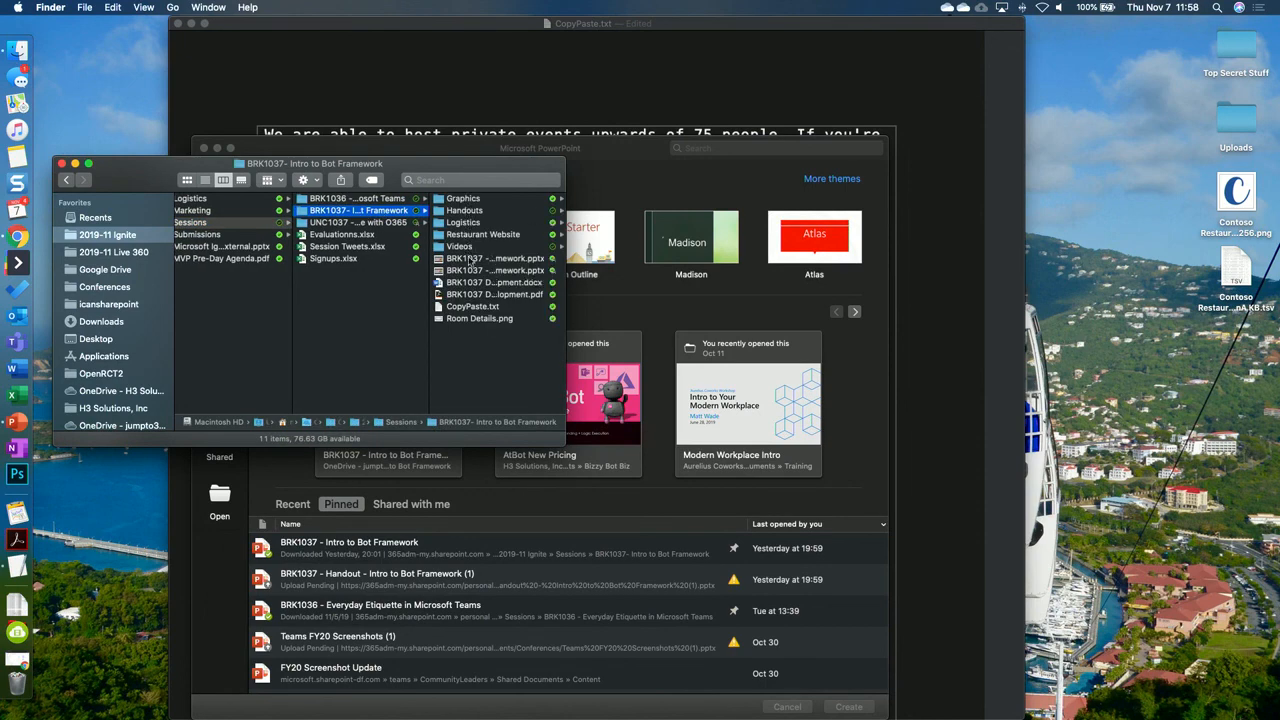
left_click(470, 259)
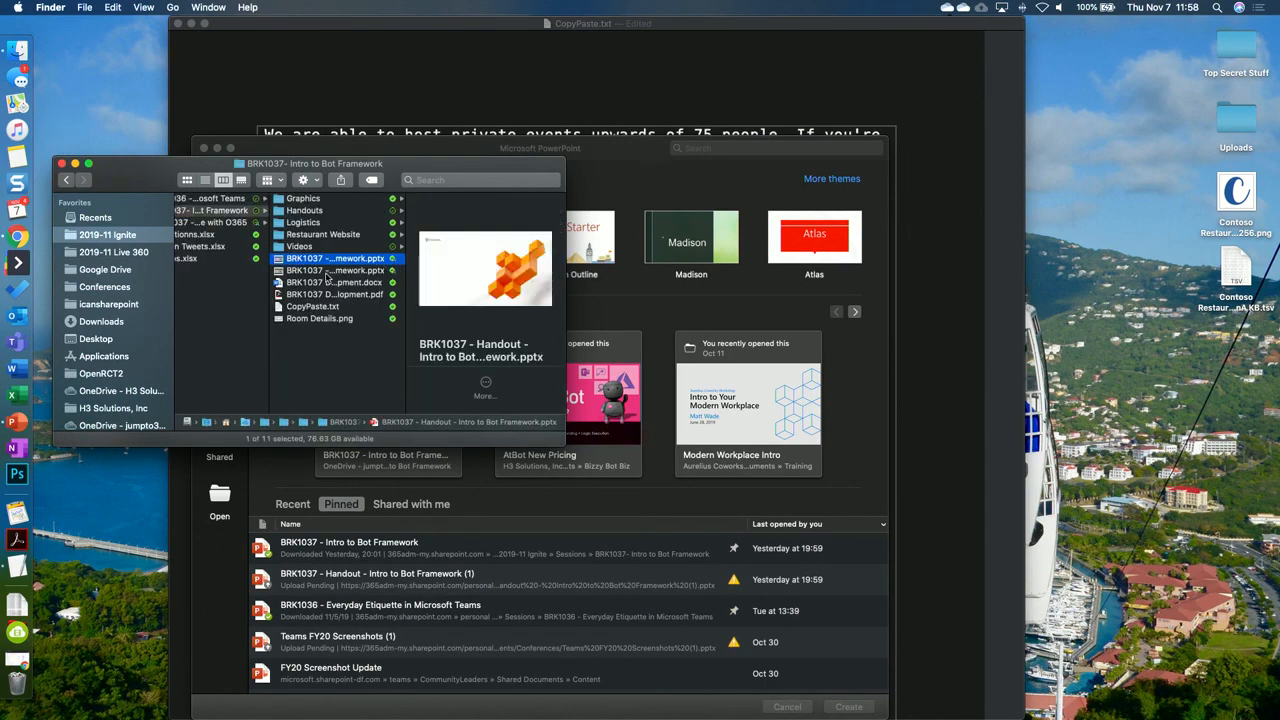
double_click(326, 274)
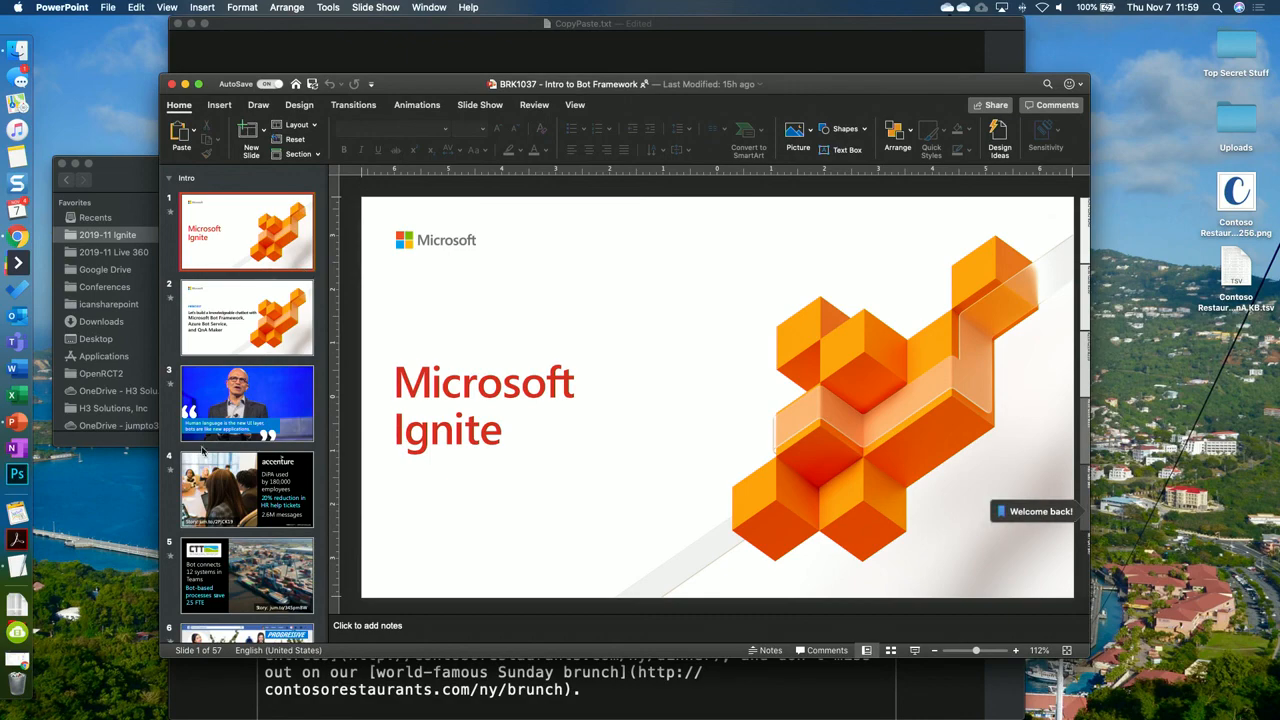
Step: Present slide 33 of the deck and play its recorded QnA Maker demo
scroll(203, 452, "down", 20)
scroll(213, 455, "down", 3)
scroll(236, 361, "down", 1)
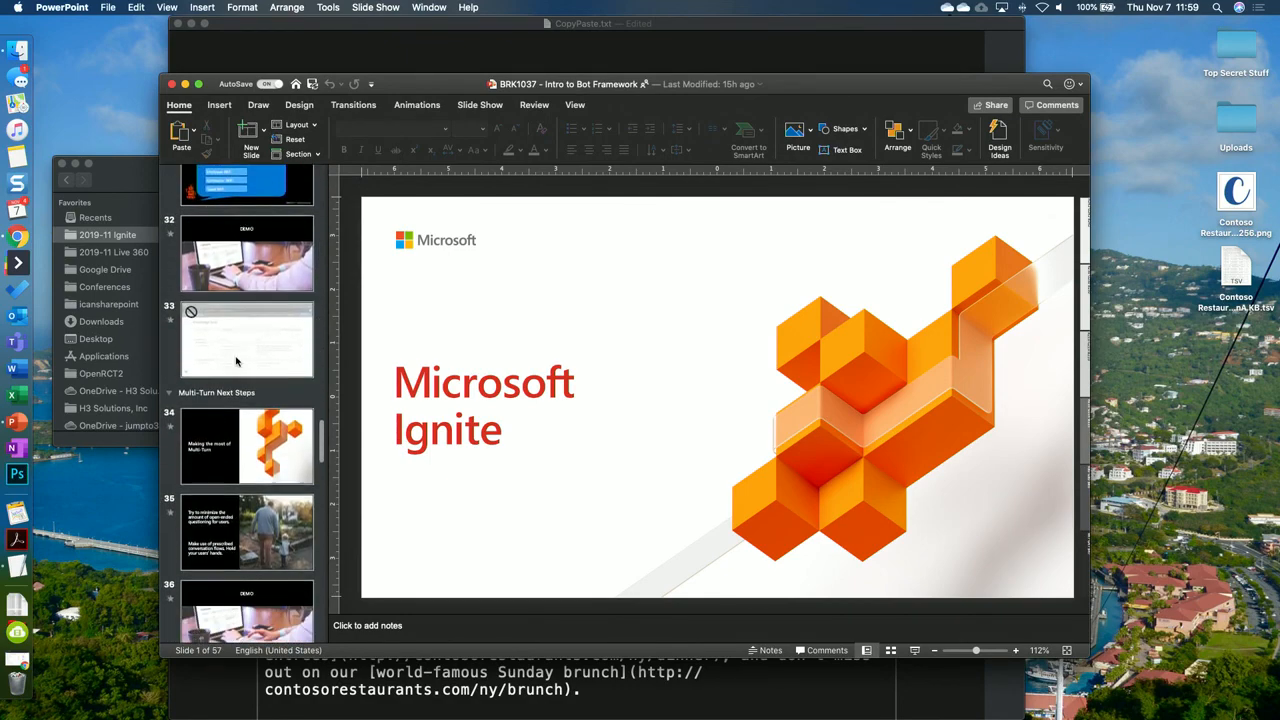
left_click(236, 345)
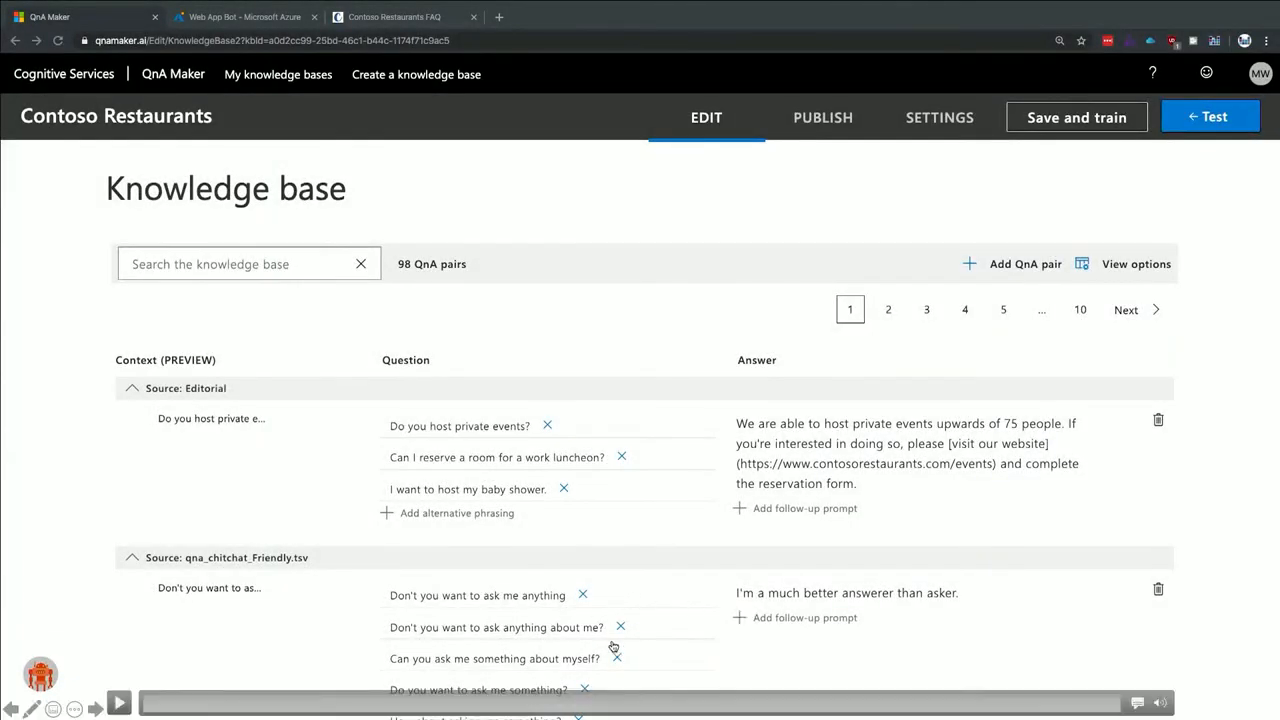
left_click(1002, 705)
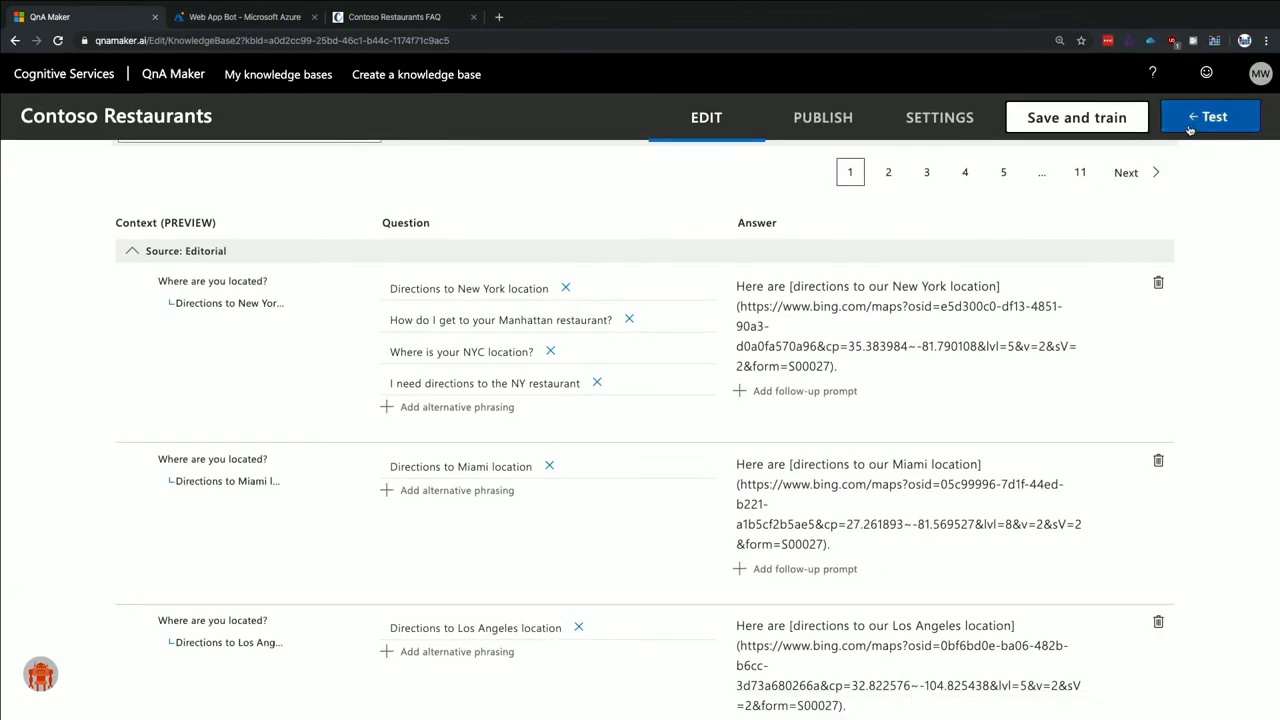
Step: Test the multi-turn flow by asking "Where are you located?", choosing "Directions to New York location" and opening the directions link in a new browser tab
type("ere are you located?")
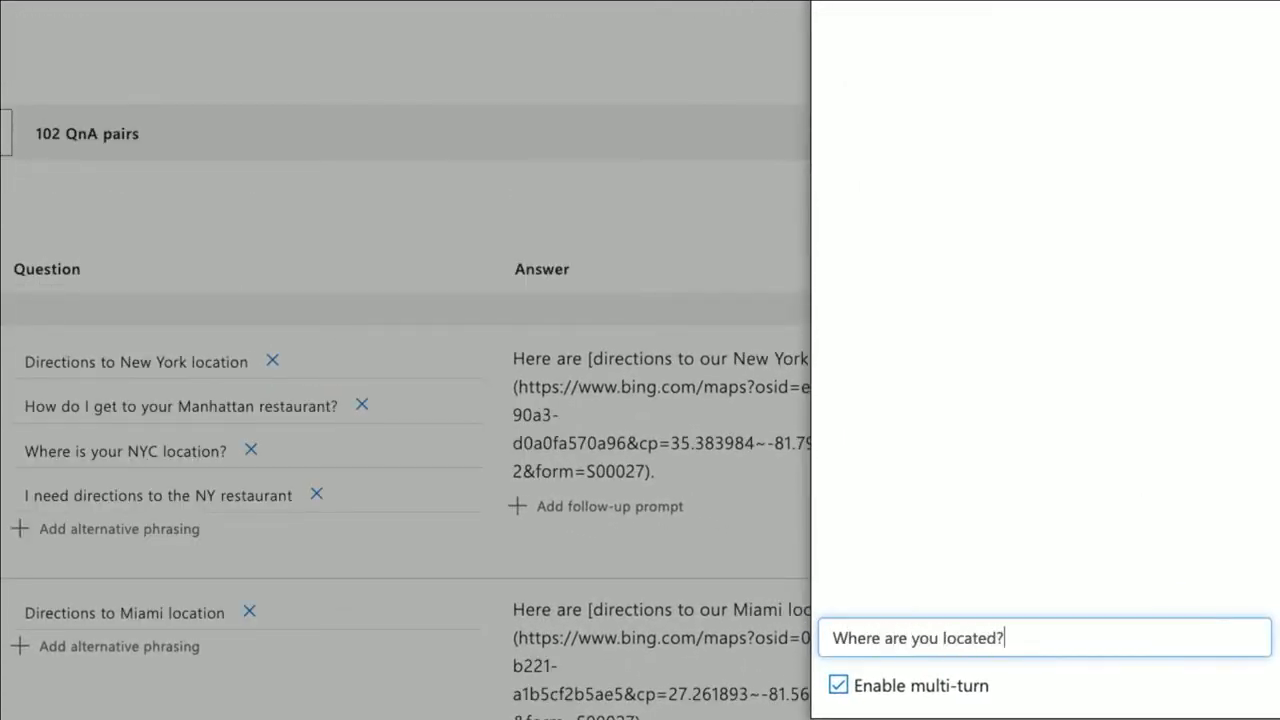
key("Return")
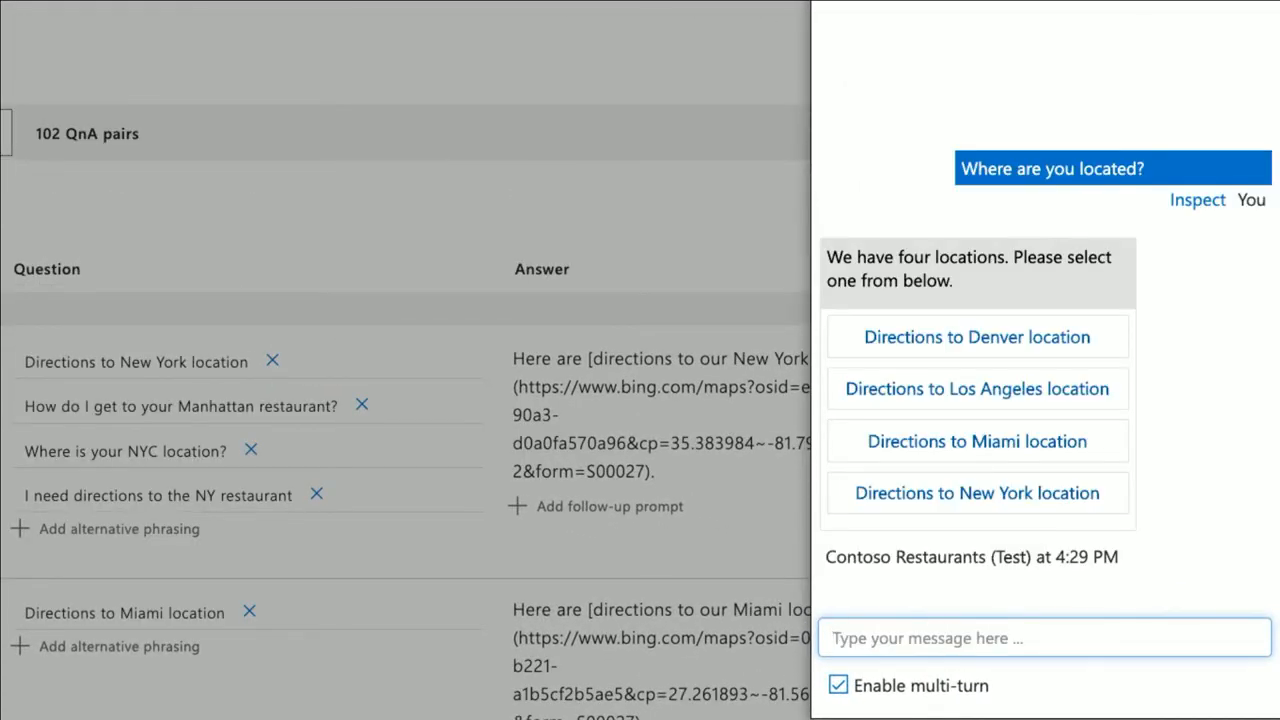
left_click(1043, 502)
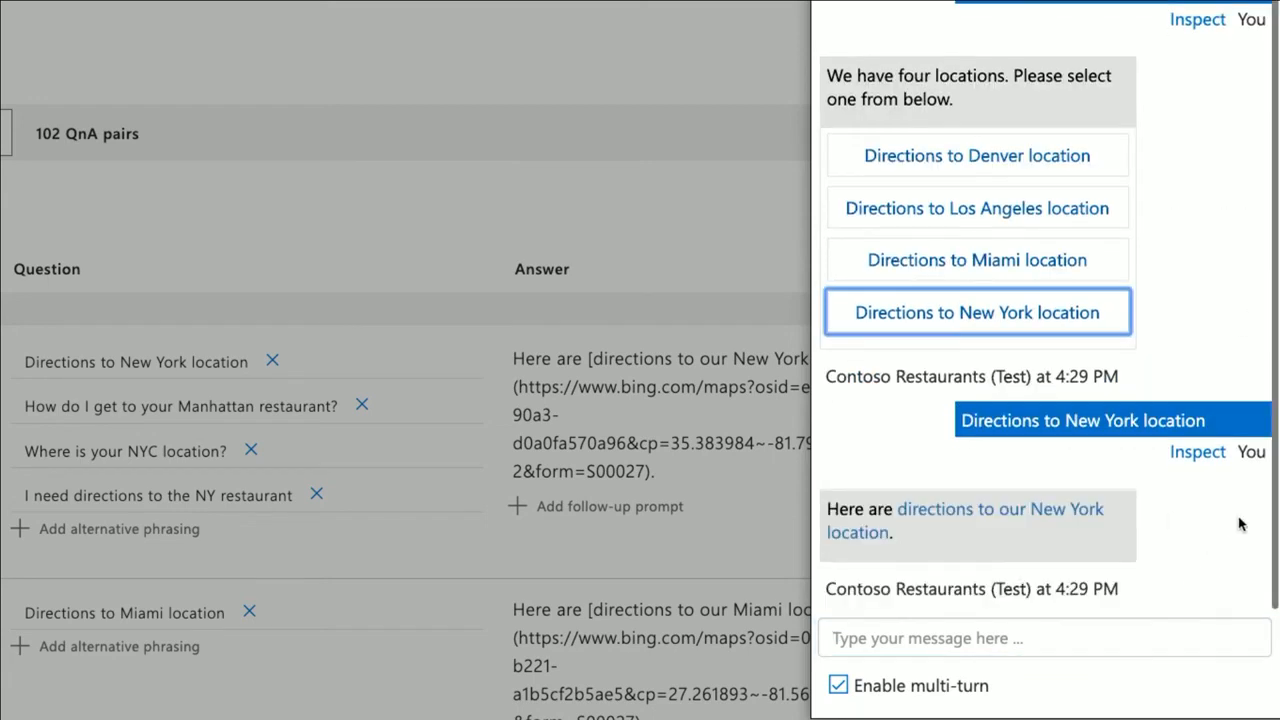
right_click(1060, 512)
left_click(948, 380)
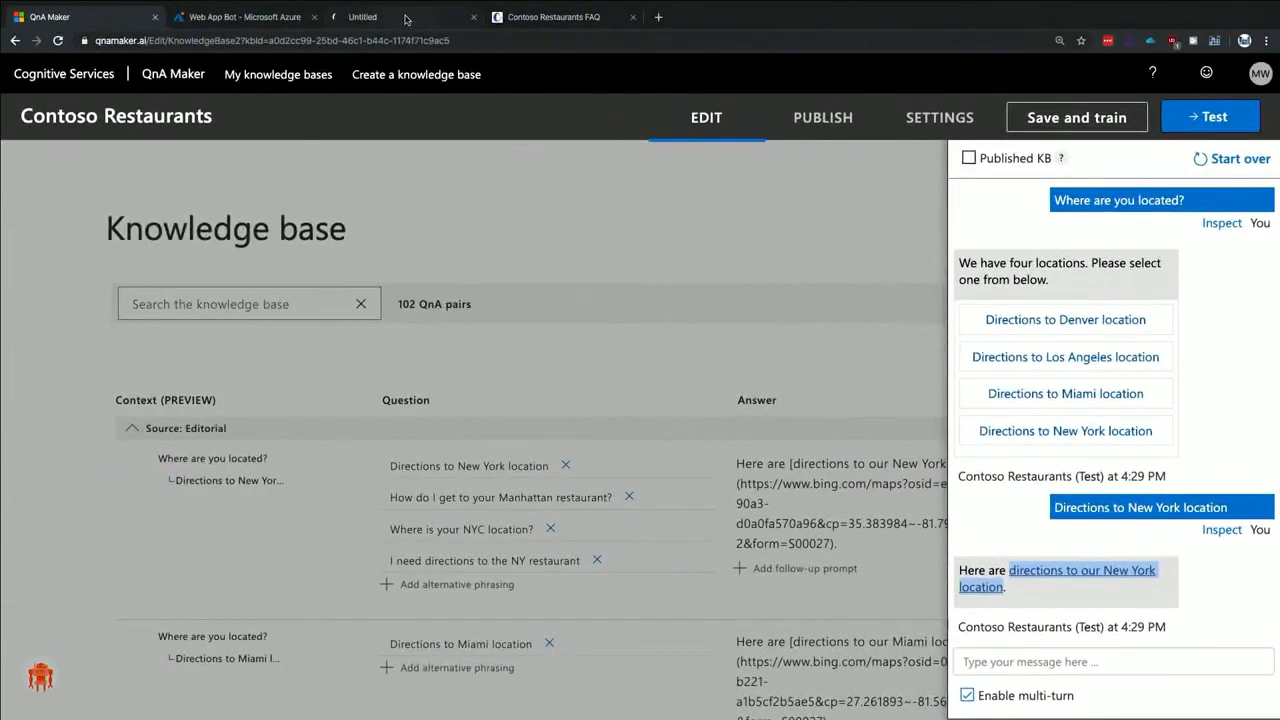
left_click(406, 18)
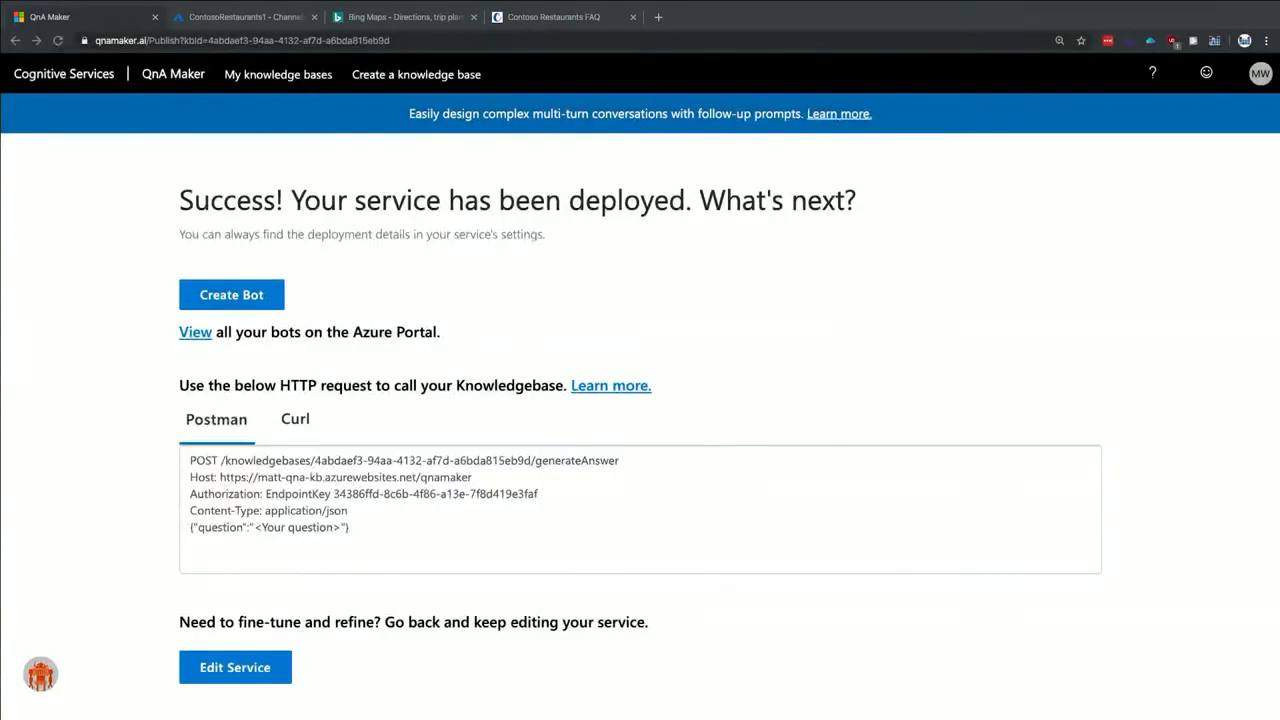
Step: Add a context-only "See the menu" follow-up prompt to the New York directions pair, linked to a new answer with the pasted lunch, dinner and brunch text
mouse_move(123, 697)
left_click(121, 700)
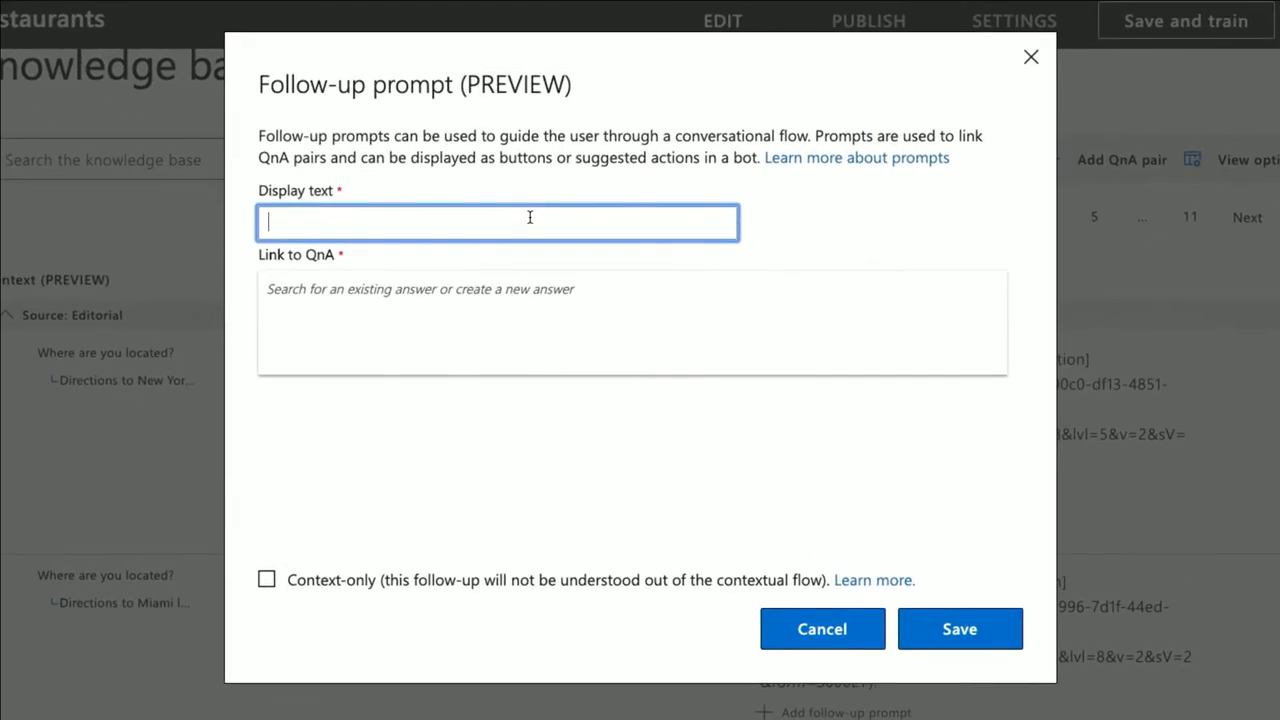
type("e the menu")
left_click(417, 294)
right_click(417, 294)
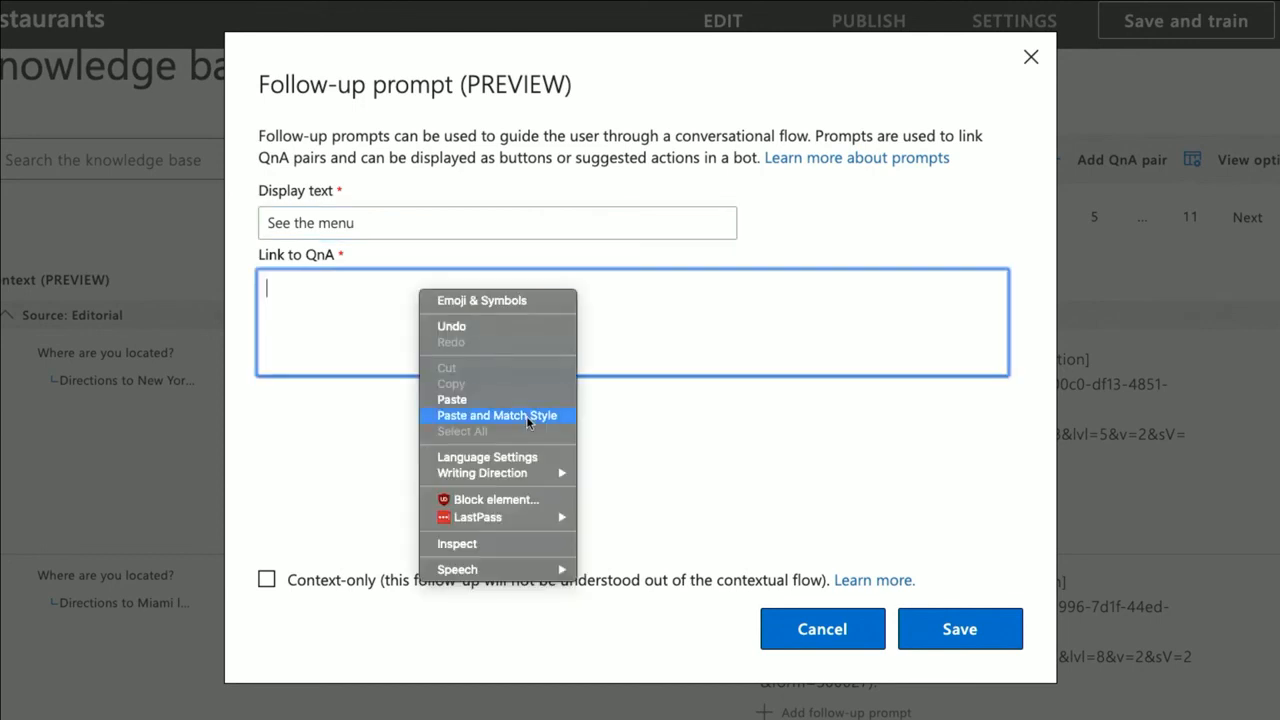
left_click(527, 421)
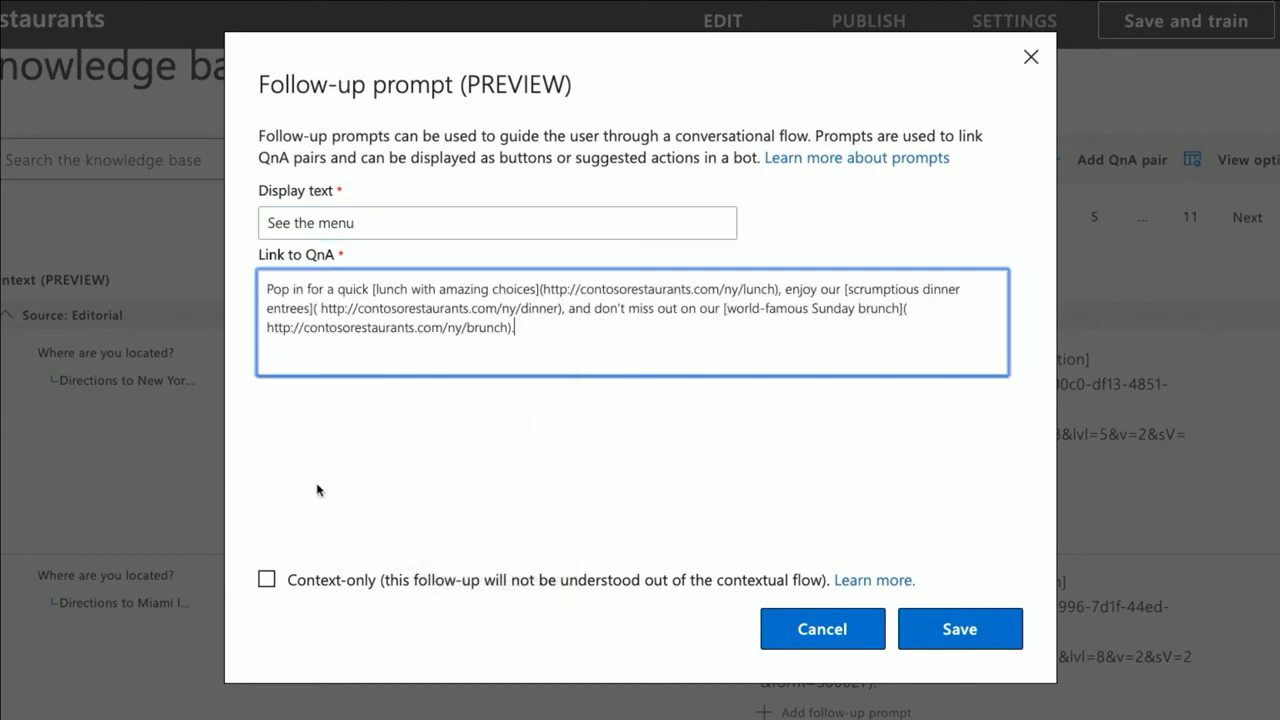
left_click(266, 580)
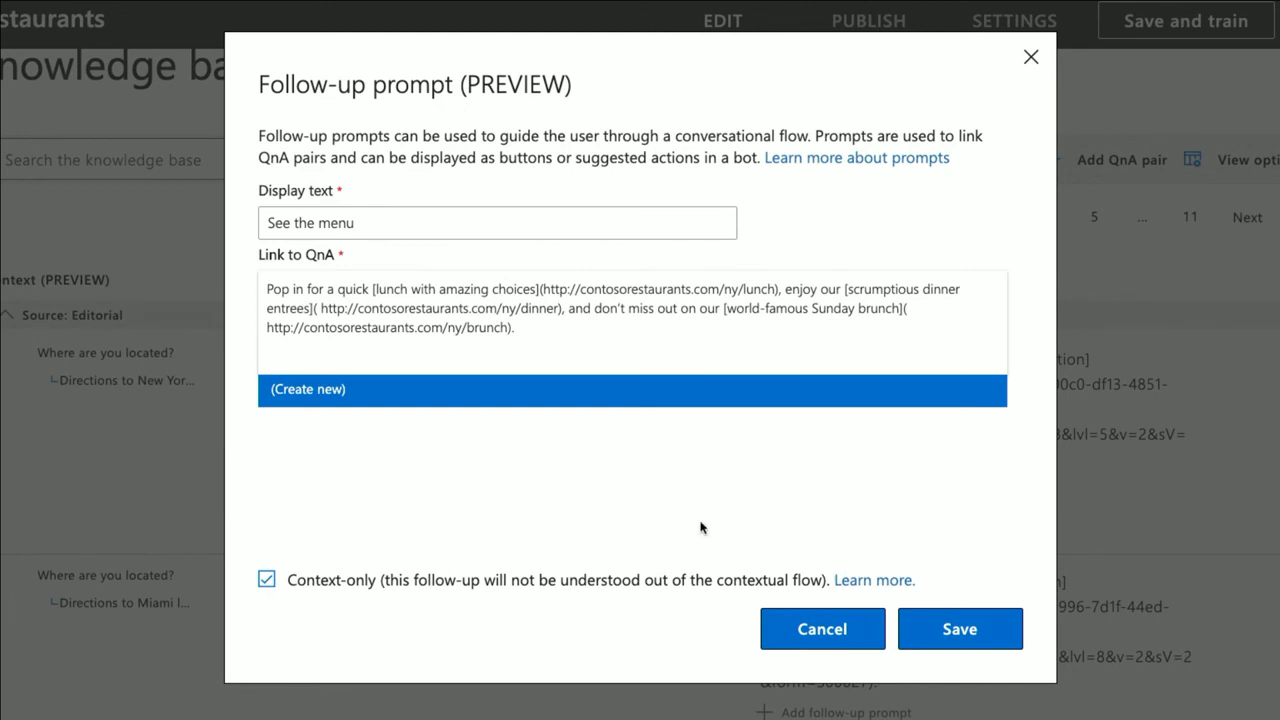
left_click(962, 630)
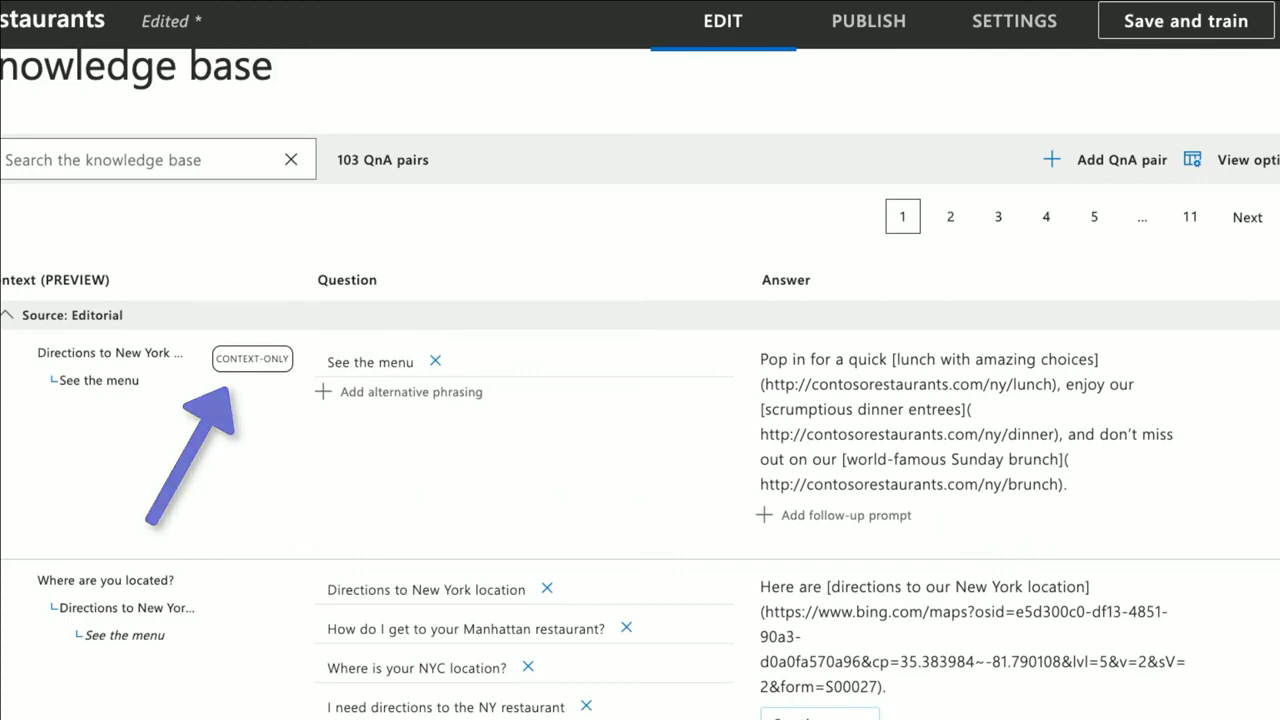
Step: Add a context-only "Hours of operation" follow-up prompt to the New York pair with the pasted New York City hours as a new answer, and save and train
scroll(640, 384, "down", 2)
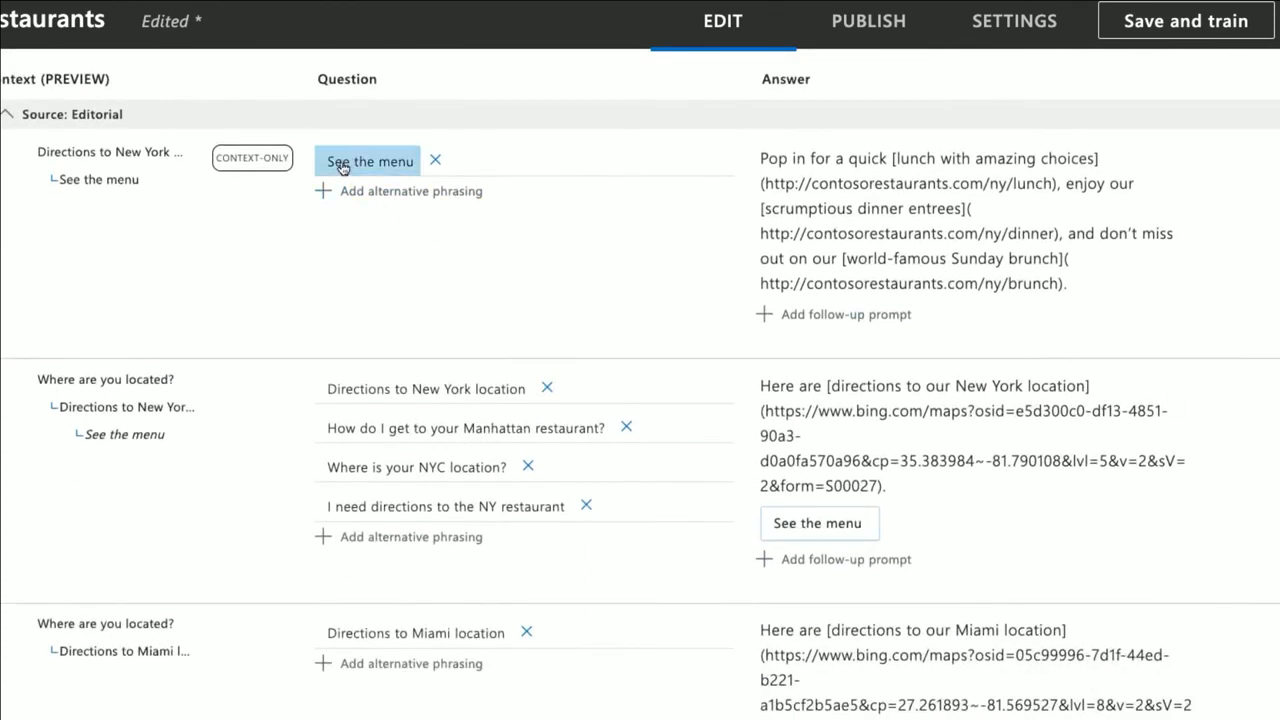
left_click(822, 558)
type("Hours of operation")
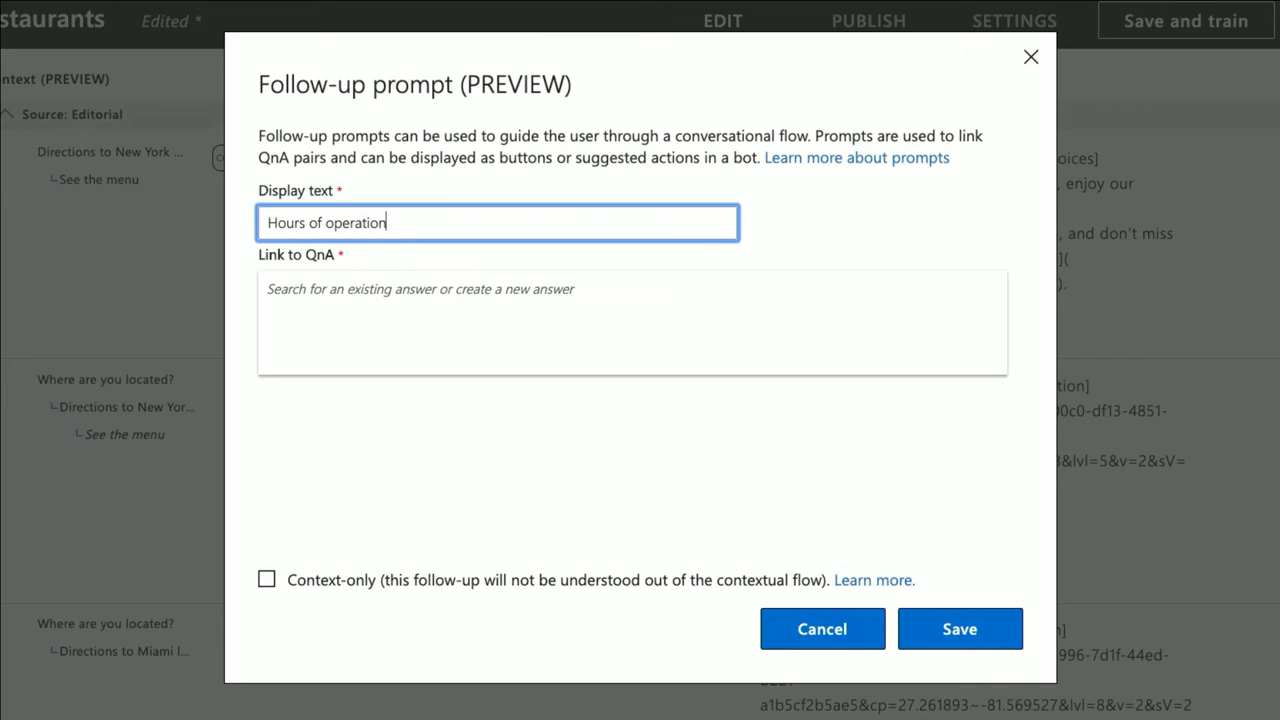
left_click(768, 303)
right_click(770, 301)
left_click(829, 426)
left_click(266, 579)
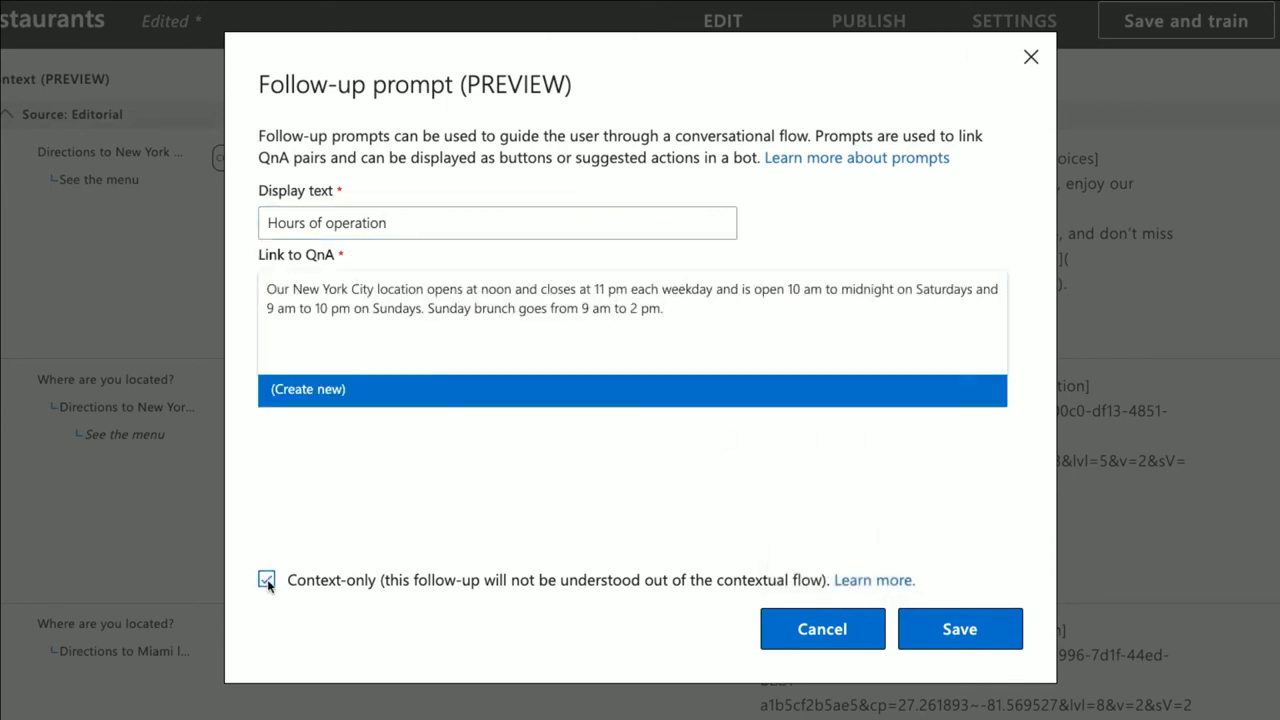
left_click(937, 629)
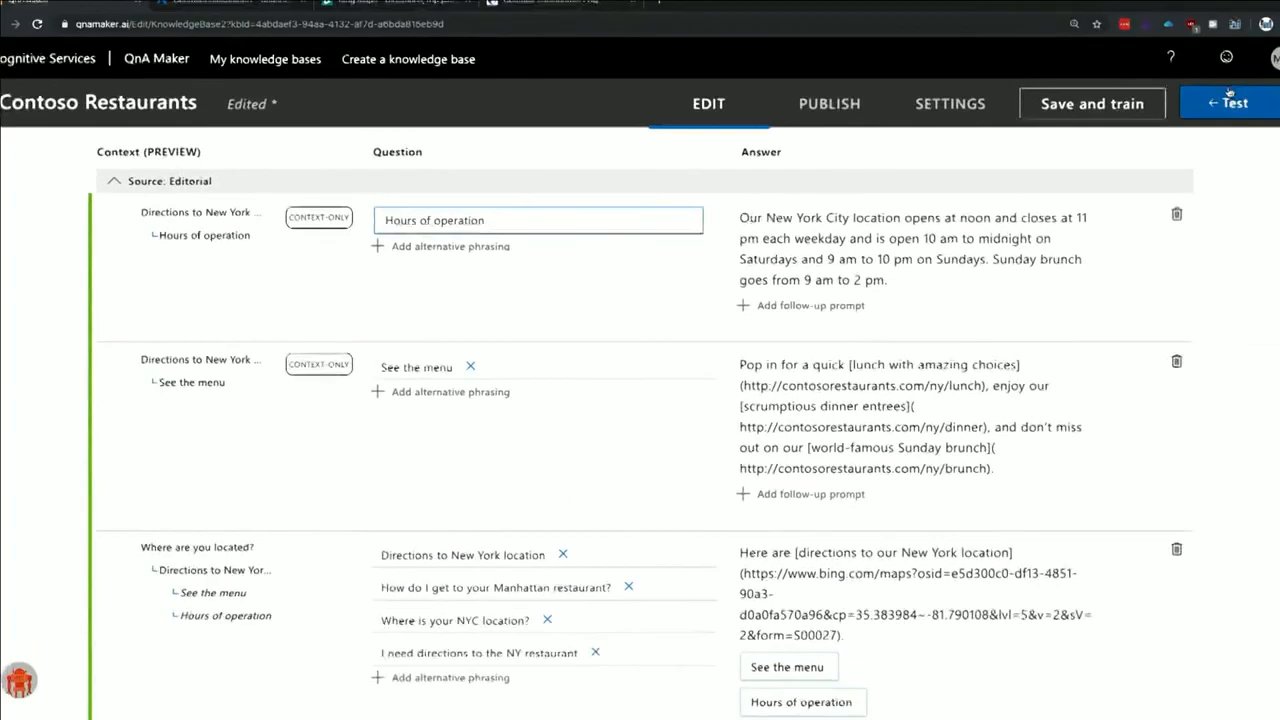
left_click(1235, 21)
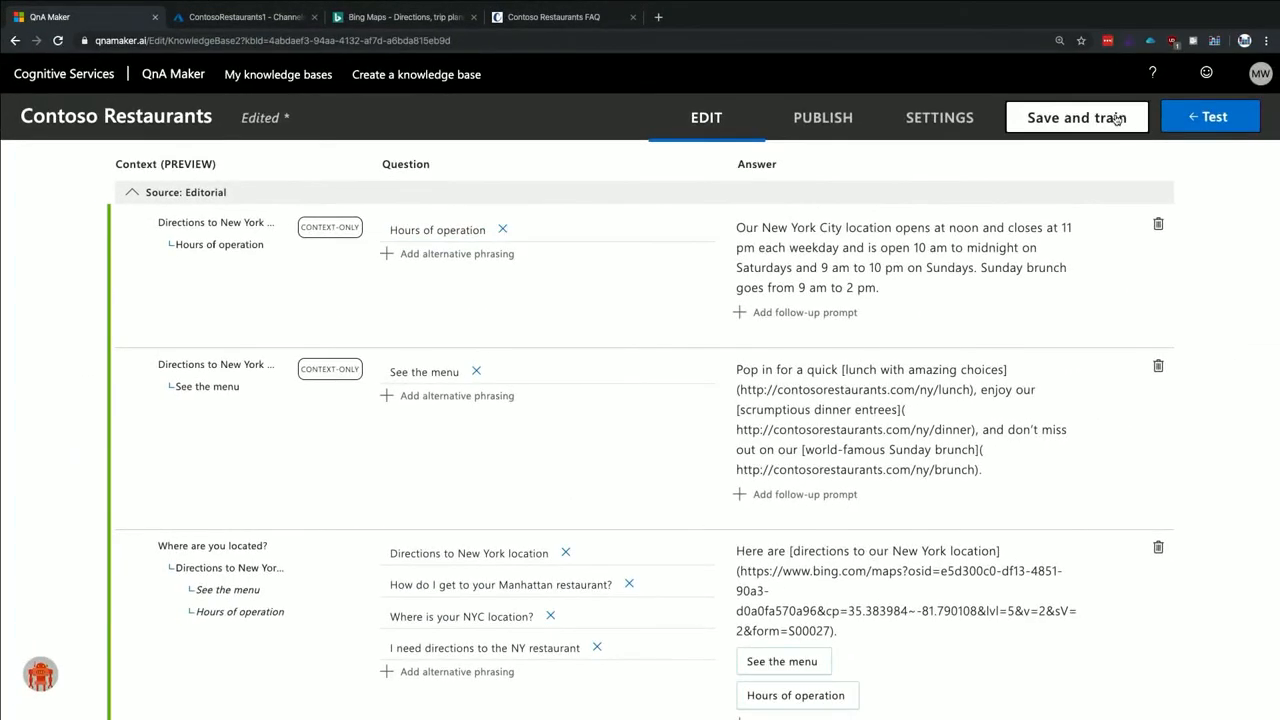
Step: Save and train the knowledge base, and test it by asking "Where is your Manhattan restaurant?" and choosing "See the menu"
left_click(1116, 119)
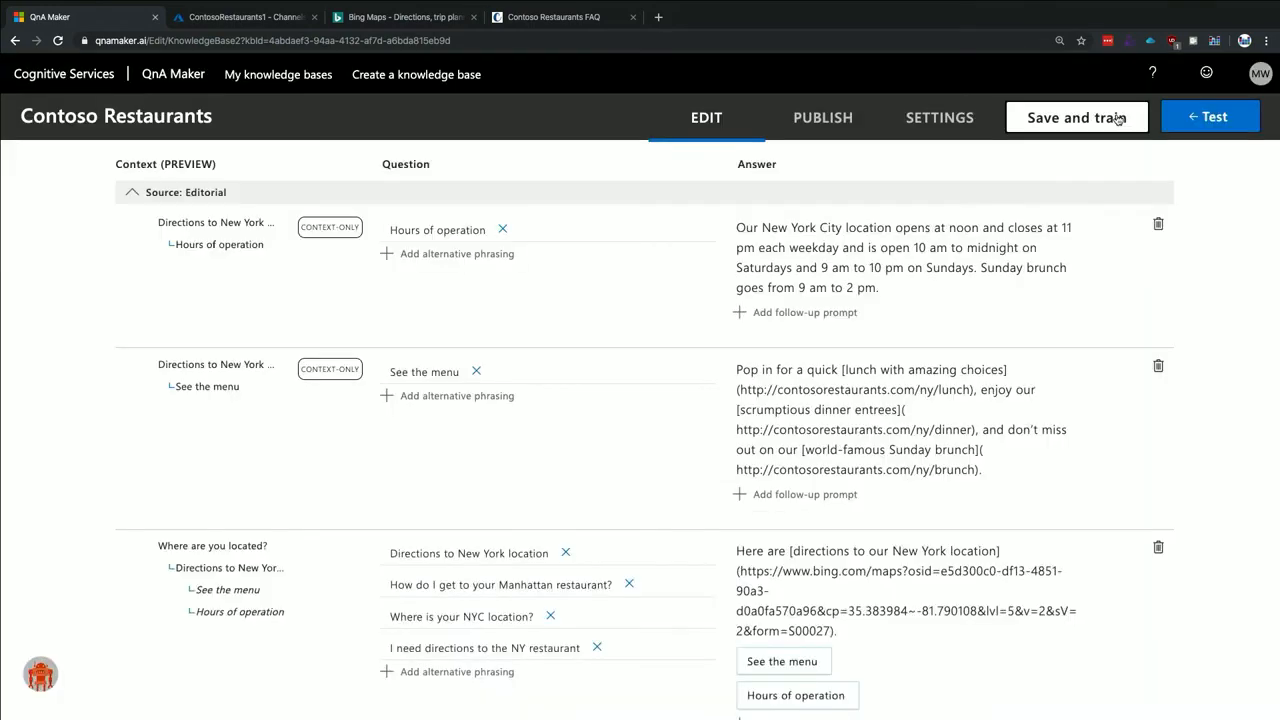
left_click(1210, 117)
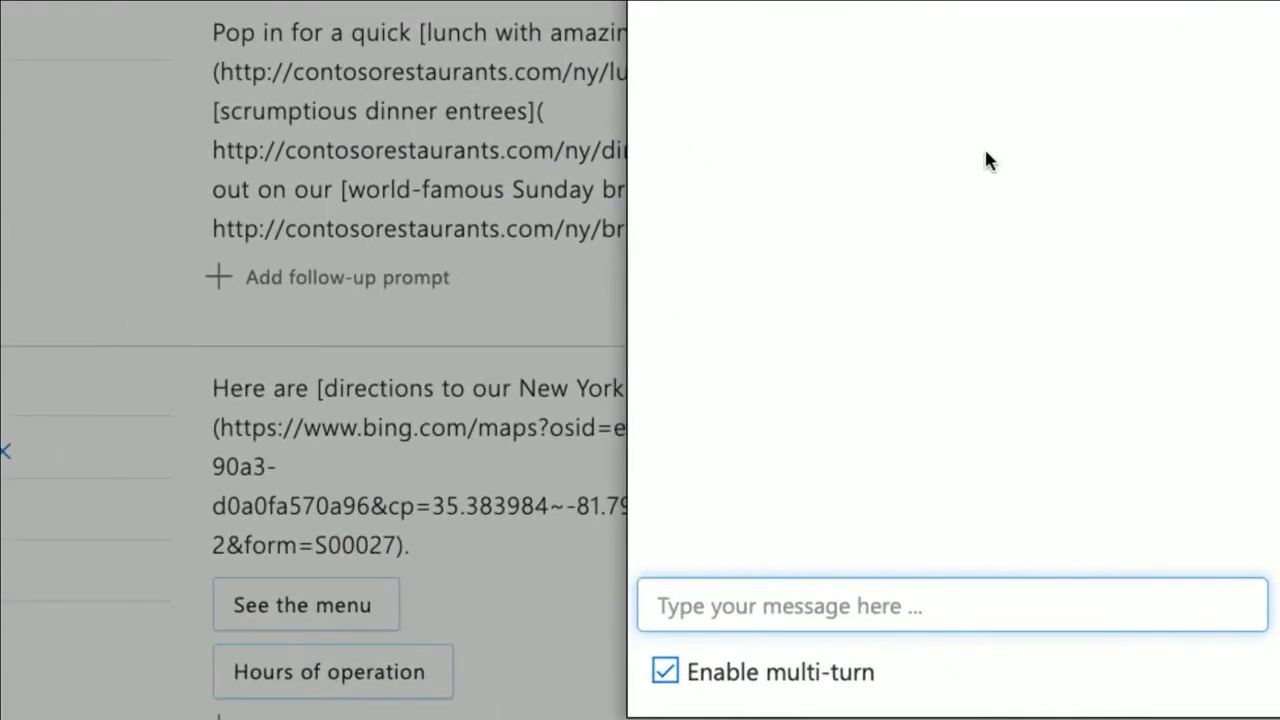
type("Where is your Man")
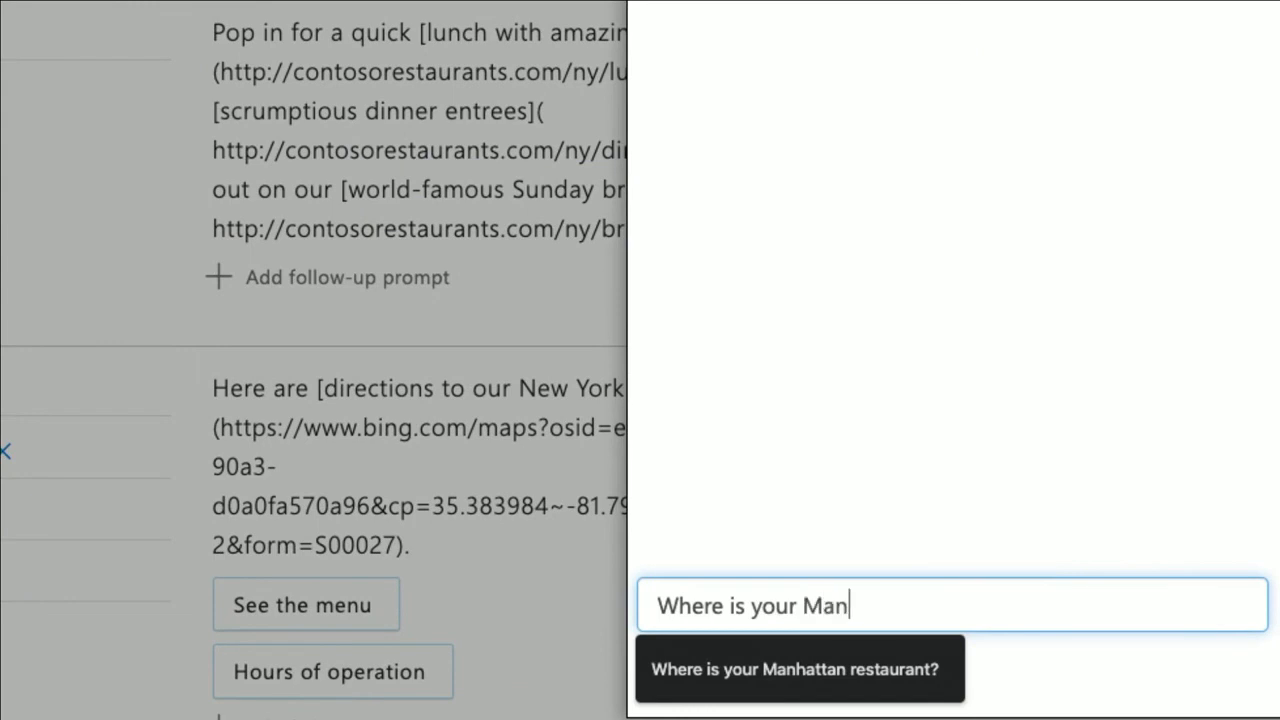
type("hattan restaurant?")
key("Return")
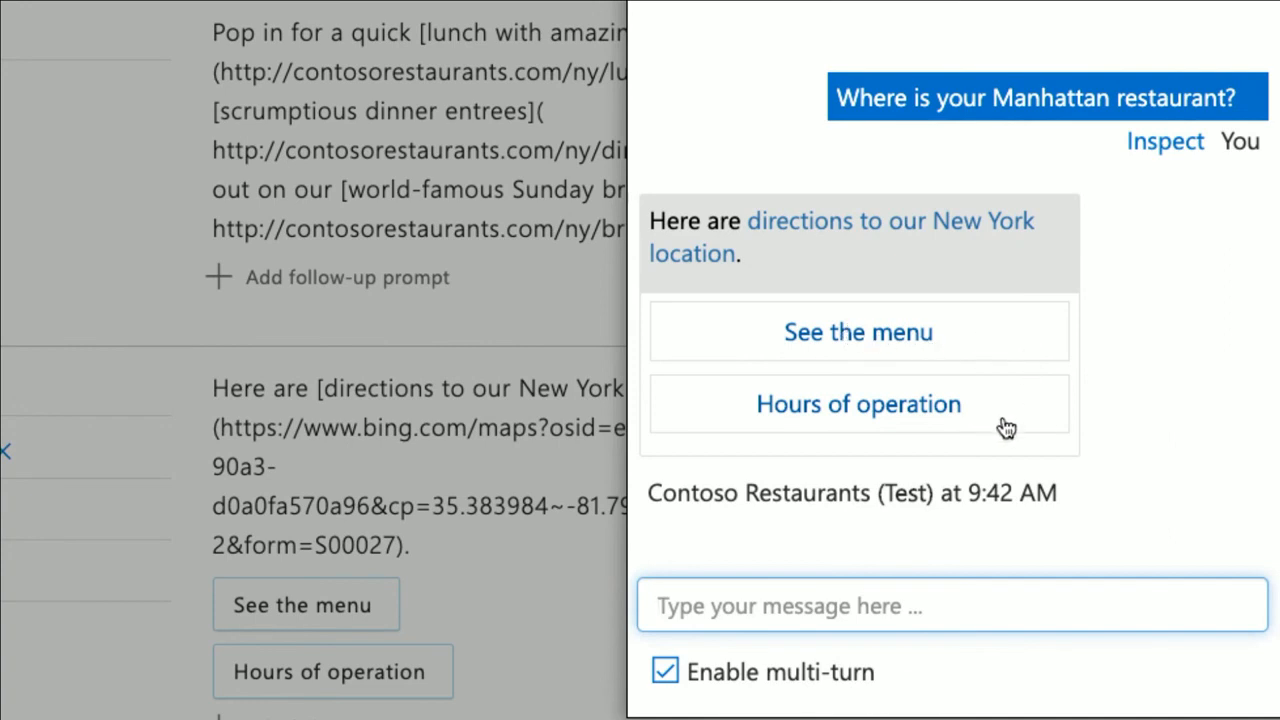
left_click(989, 362)
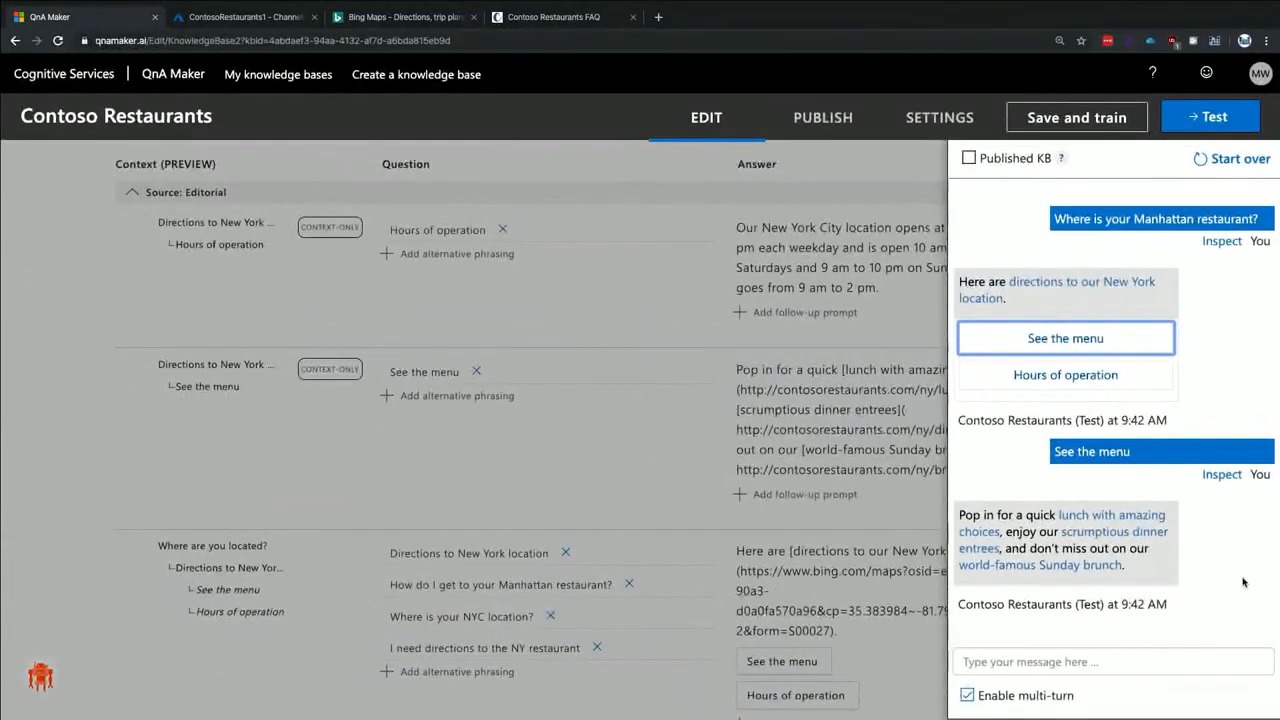
left_click(1211, 117)
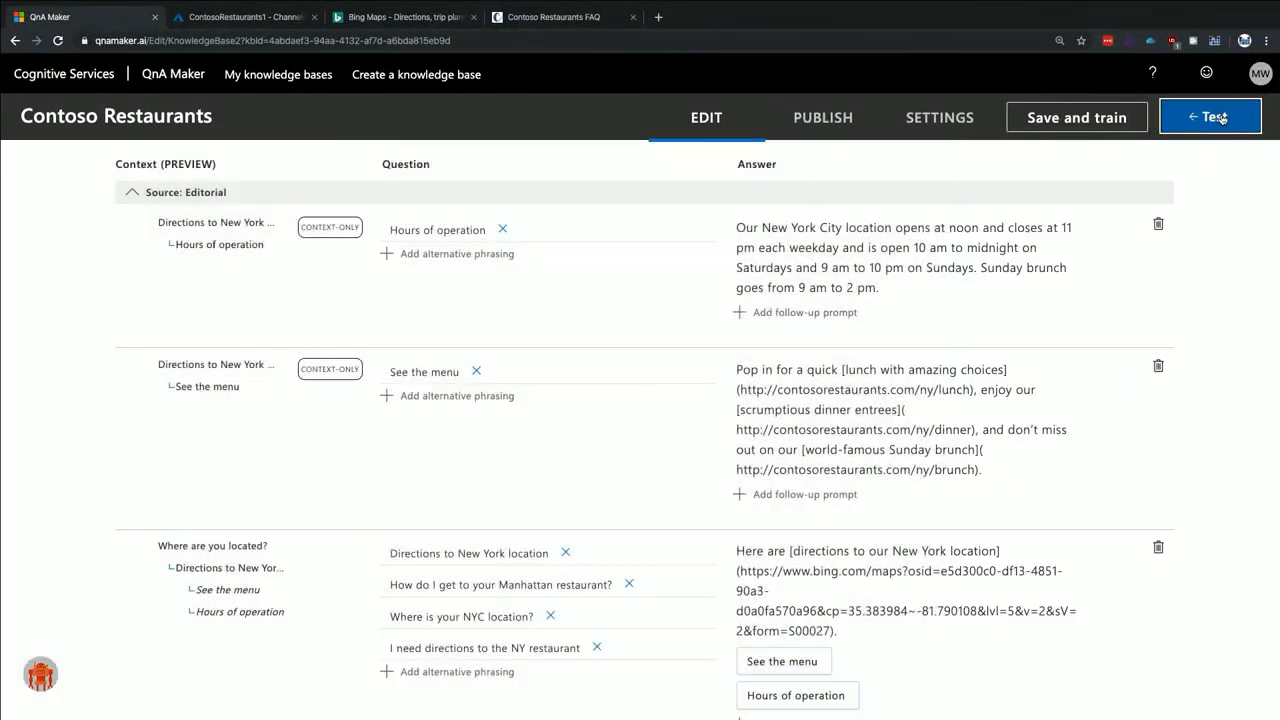
left_click(1116, 121)
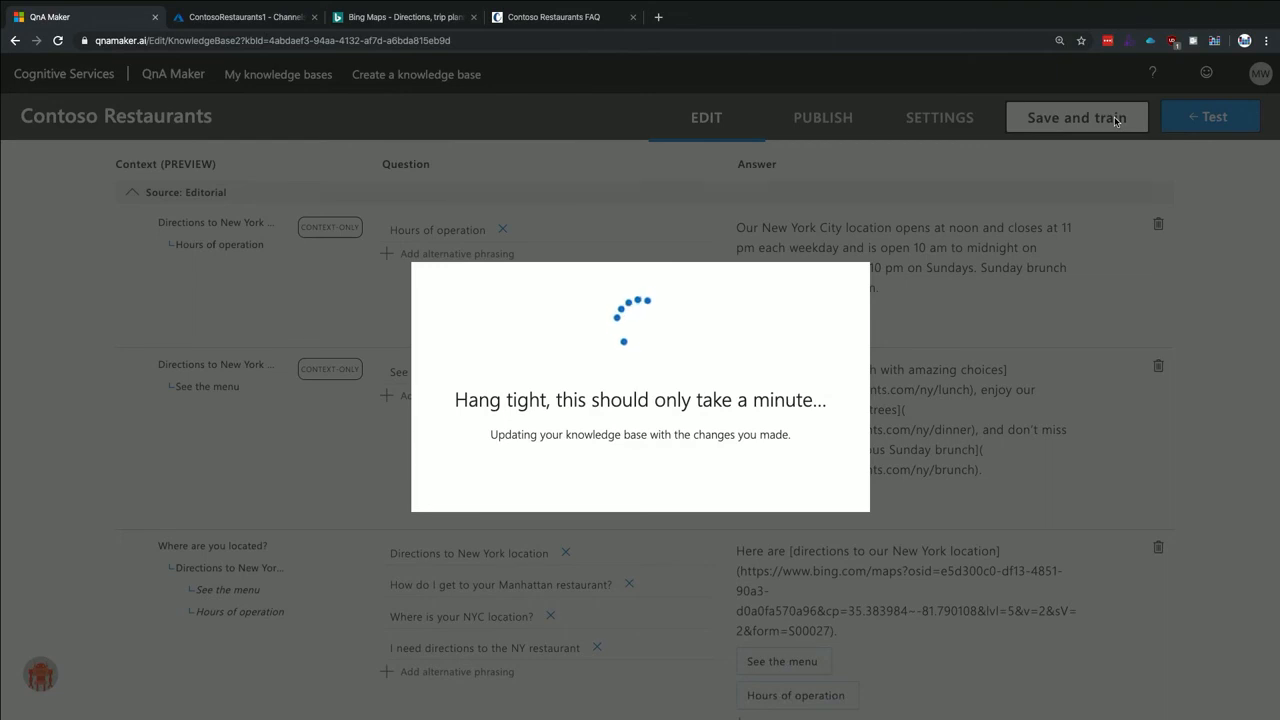
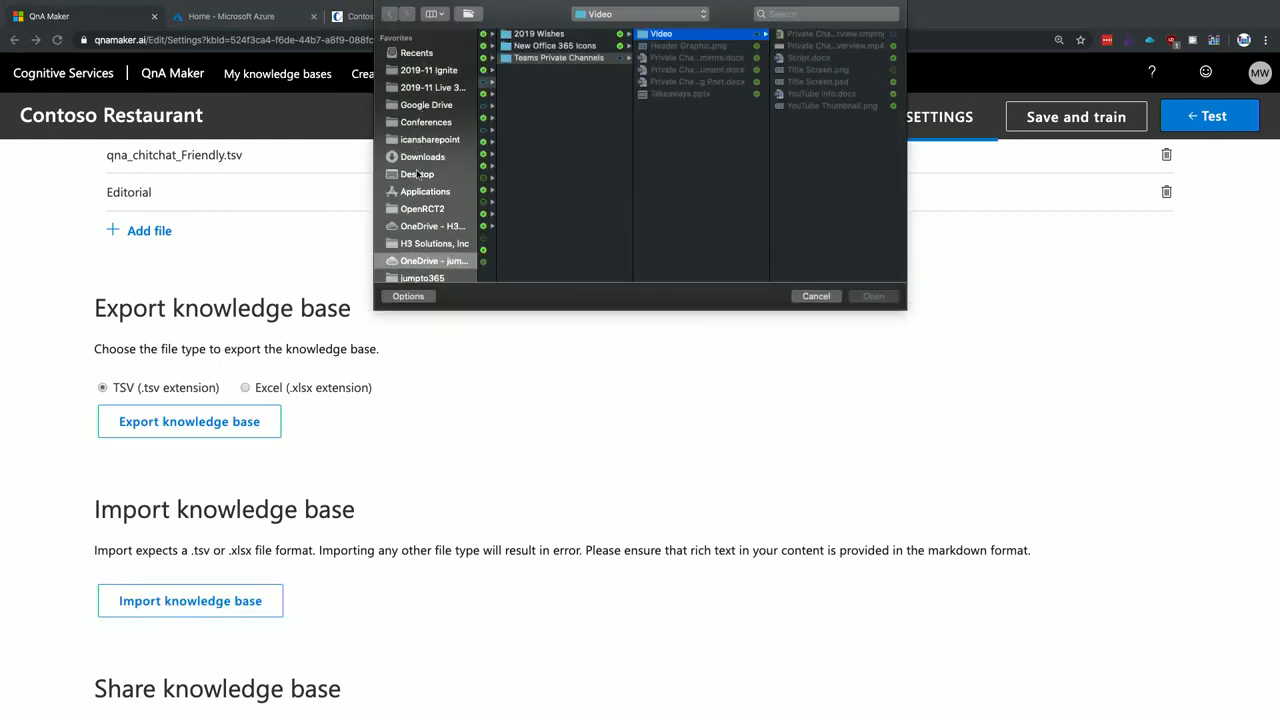
Step: Import "Contoso Restaurants QnA KB.tsv" from the Desktop into the Contoso Restaurant knowledge base, replacing its existing QnA pairs
left_click(418, 175)
left_click(547, 72)
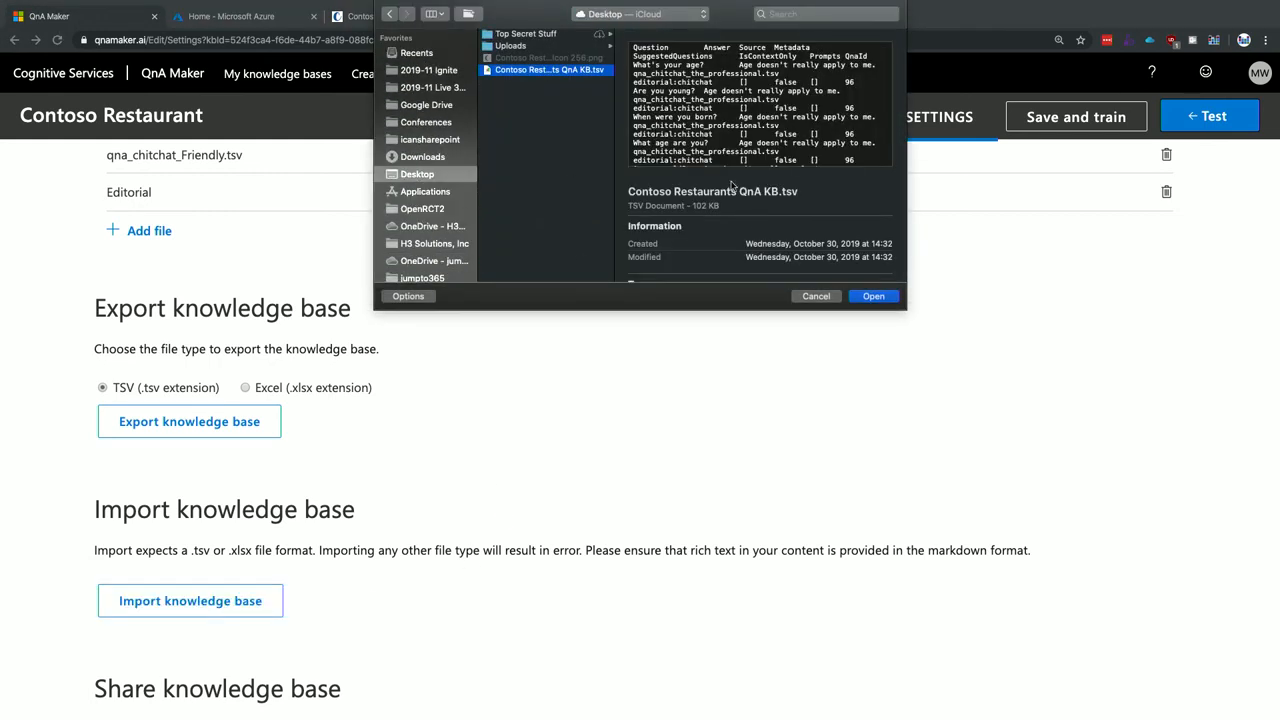
left_click(857, 294)
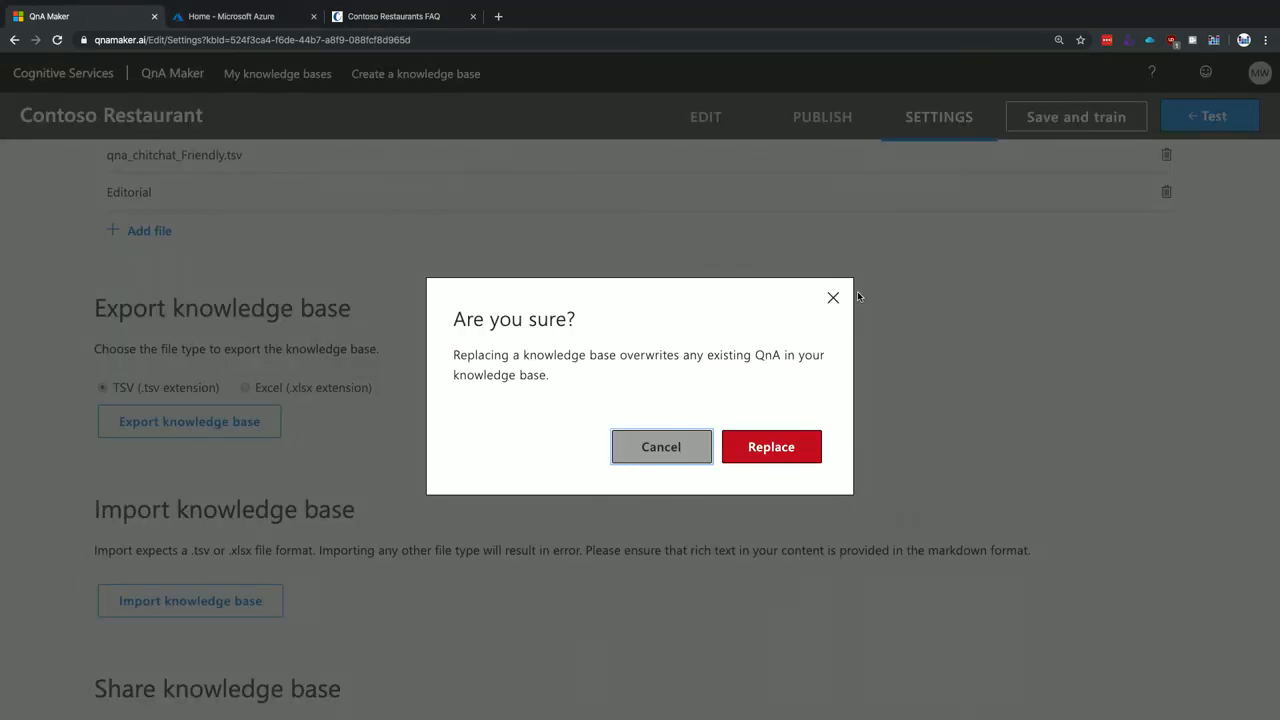
left_click(795, 440)
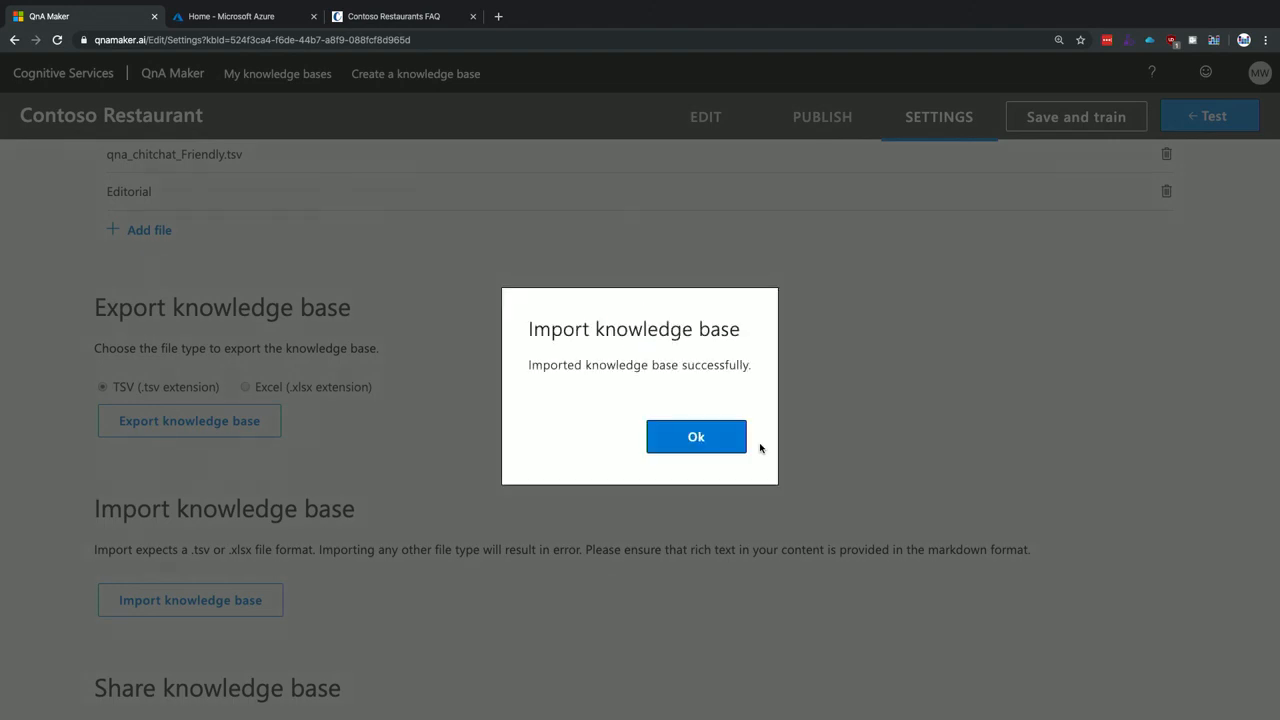
left_click(694, 437)
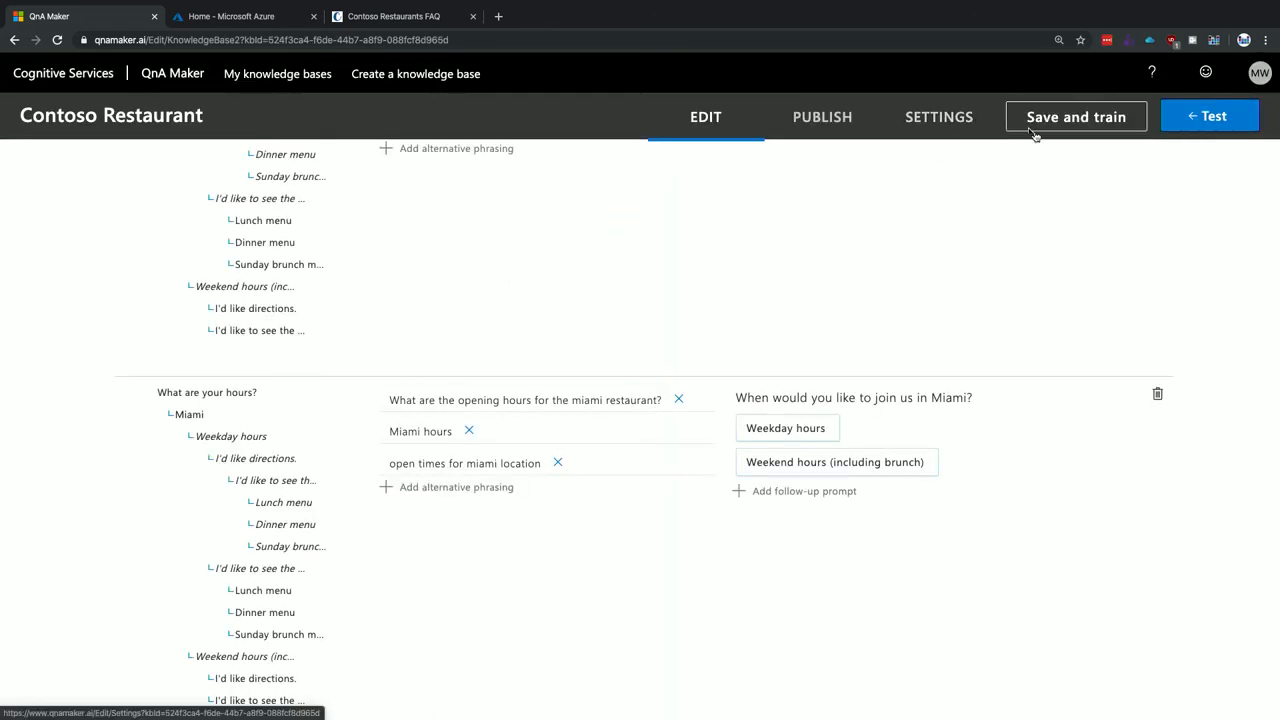
Step: Save and train the imported knowledge base, and briefly open and close its test pane
left_click(1076, 117)
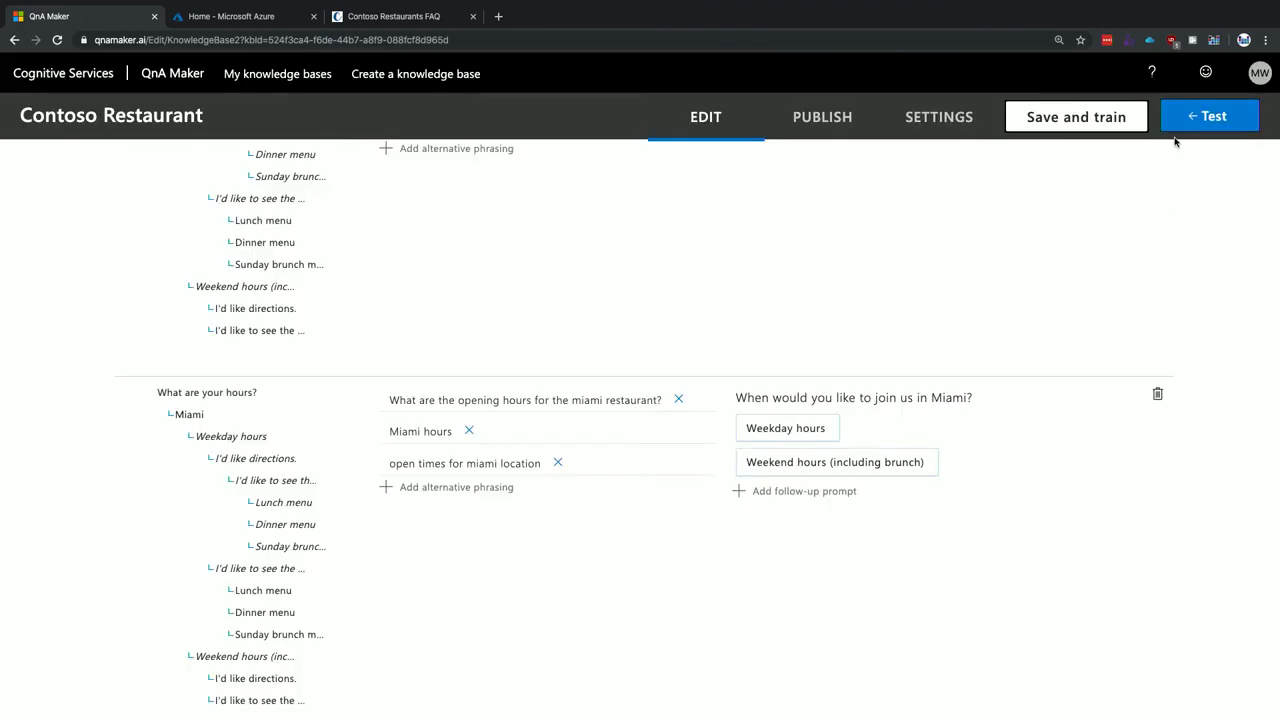
left_click(1195, 118)
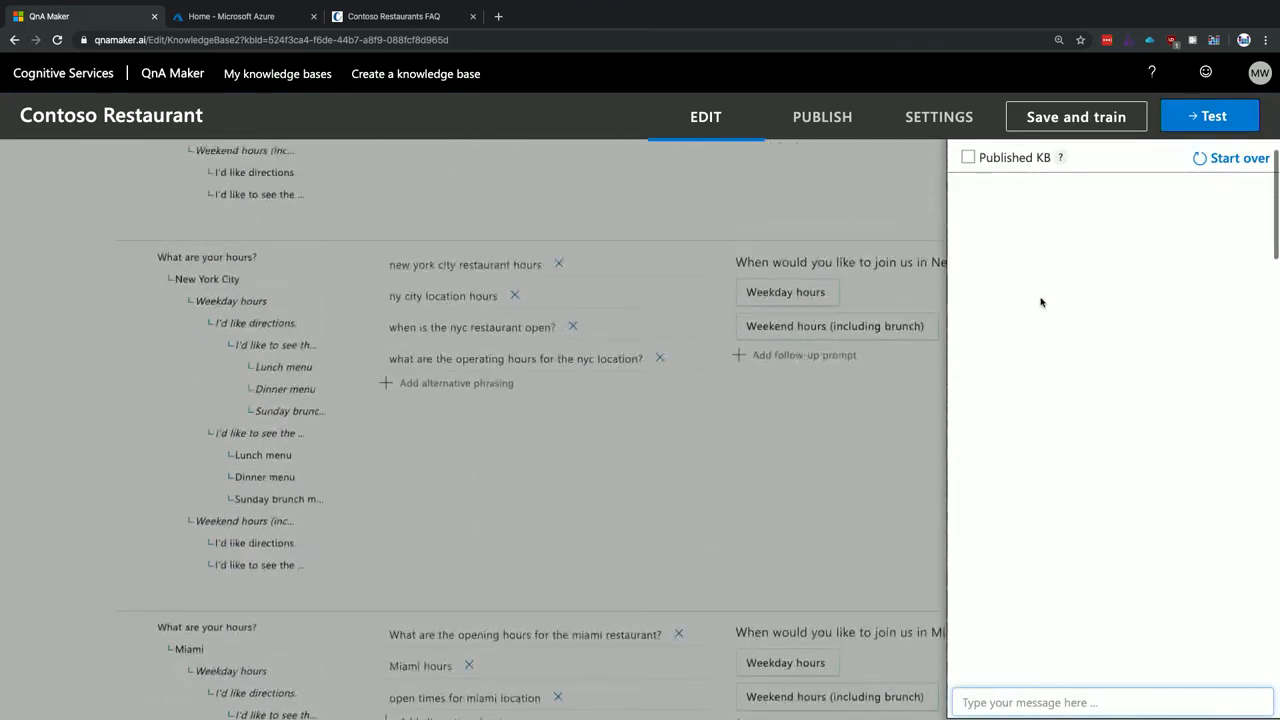
left_click(1237, 133)
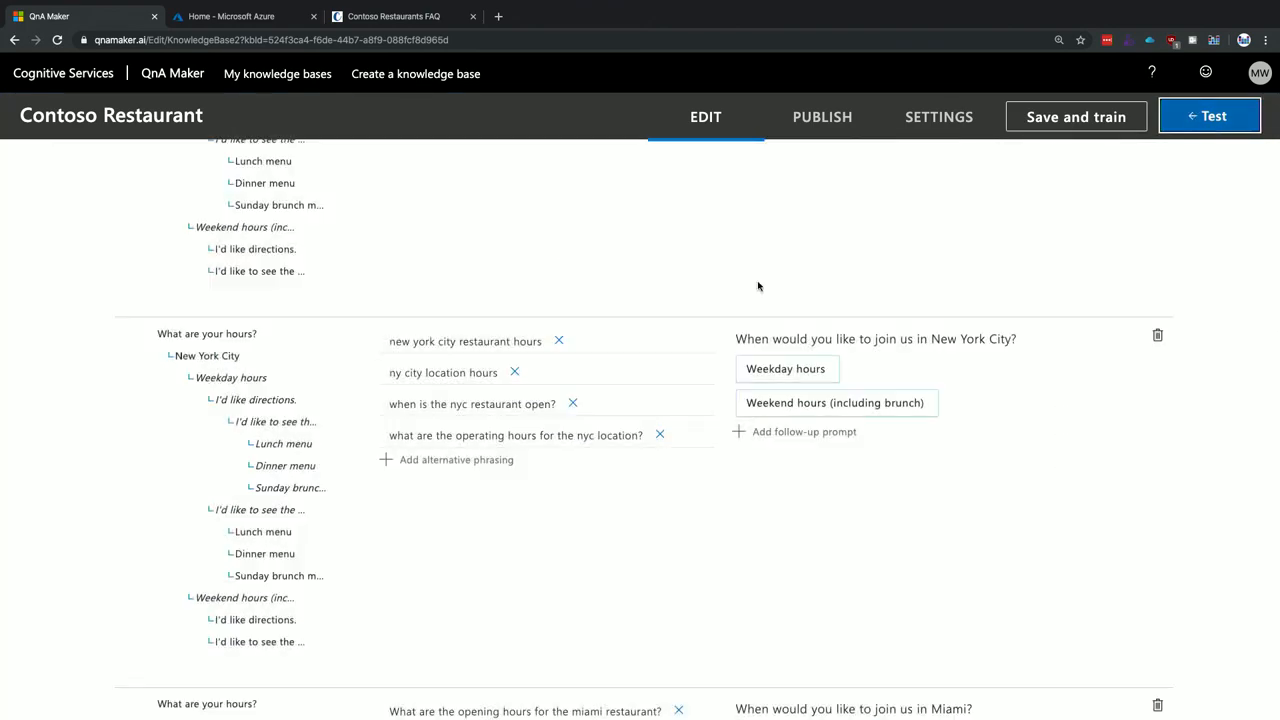
Step: Switch to the PowerPoint deck, present slide 41 and skip its recorded demo ahead to the Miami hours conversation
key("ctrl+Left")
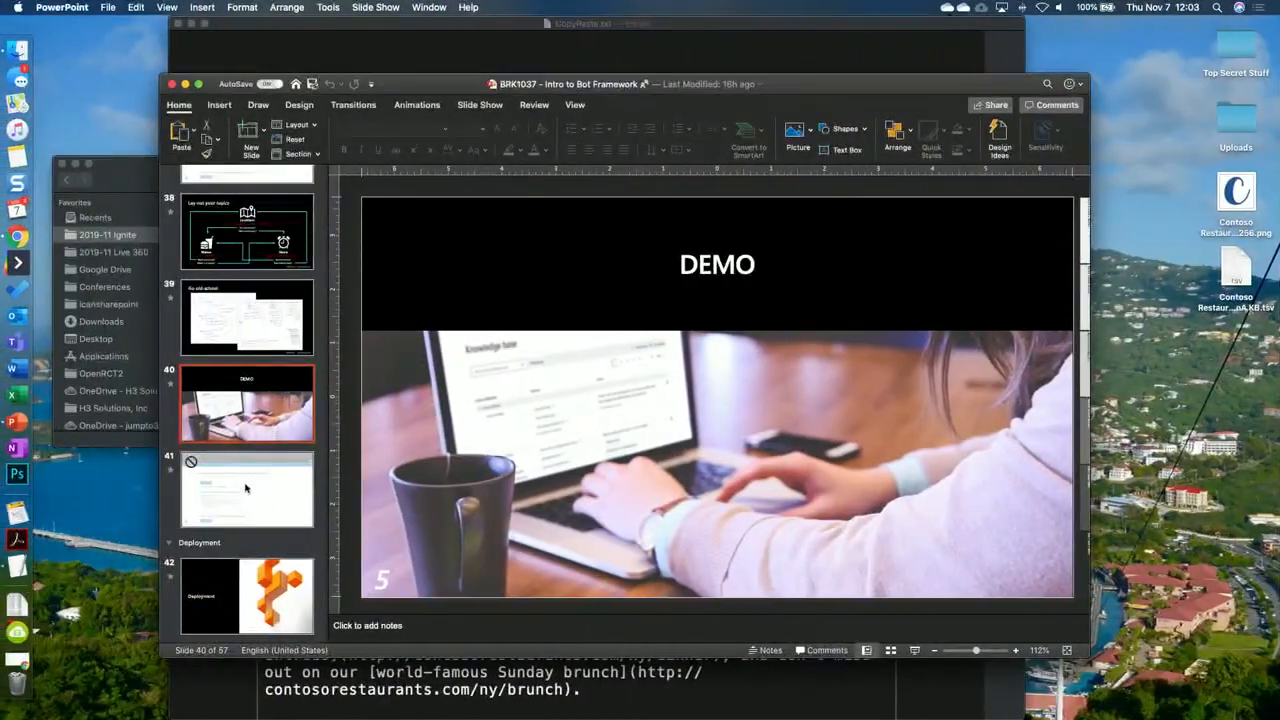
left_click(247, 490)
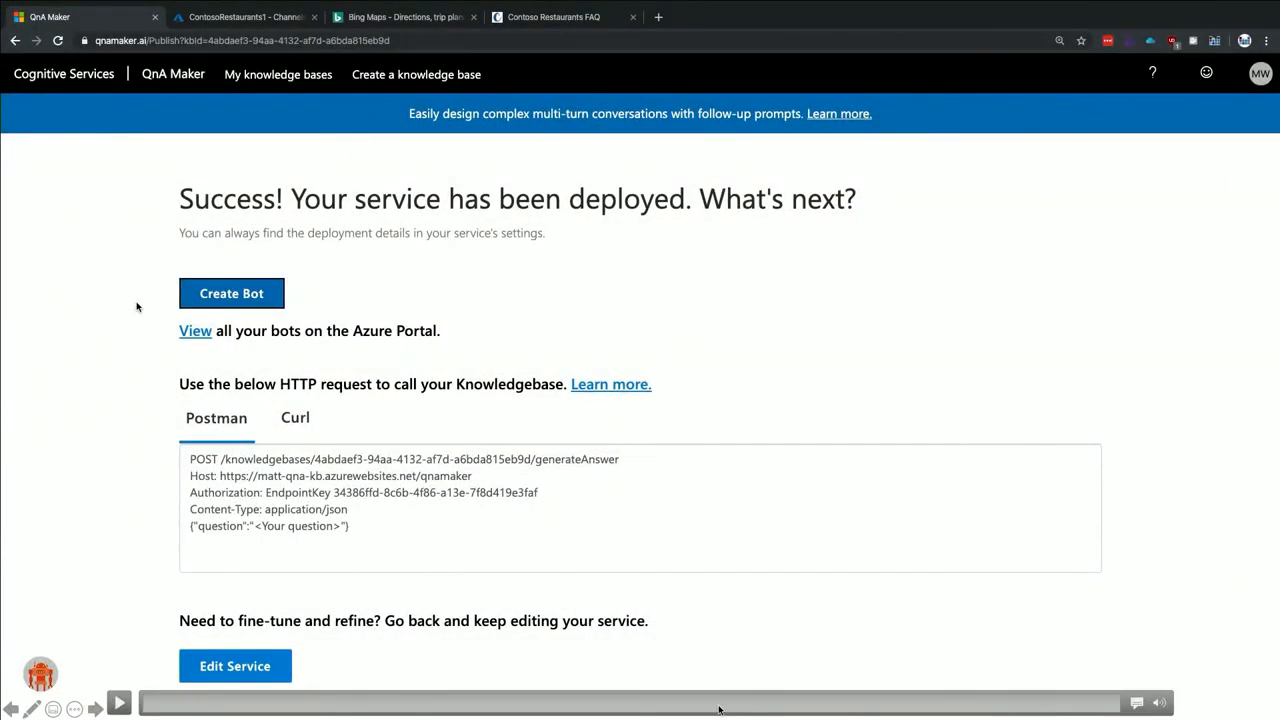
left_click(719, 709)
left_click(685, 708)
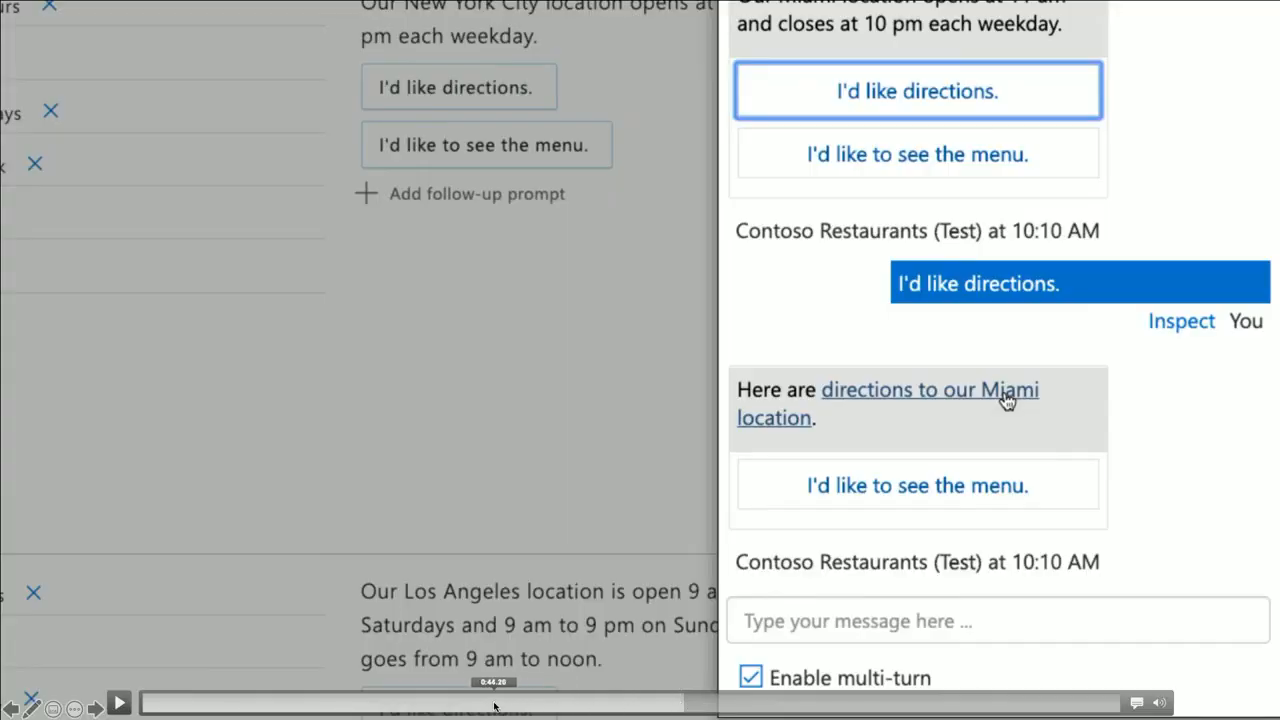
left_click(492, 705)
left_click(512, 706)
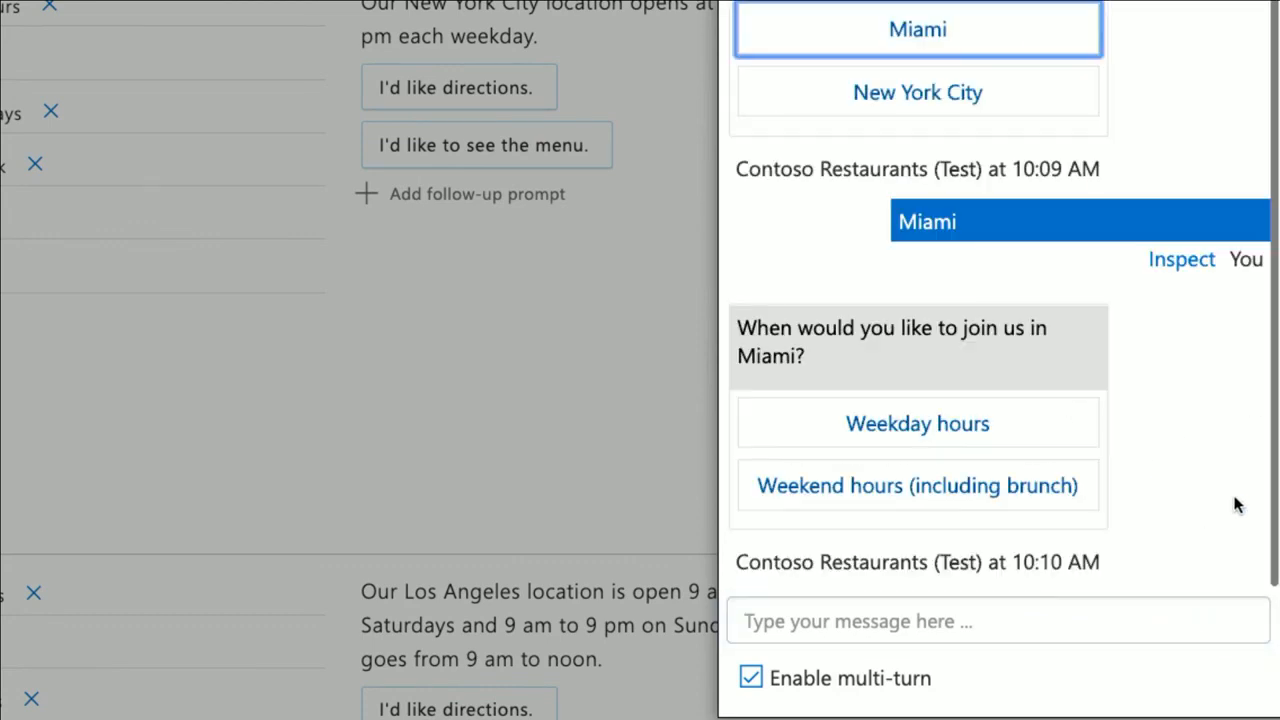
Step: Continue the Miami test with "Weekday hours" and "I'd like directions.", and open the Miami directions link in a new browser tab
left_click(1086, 438)
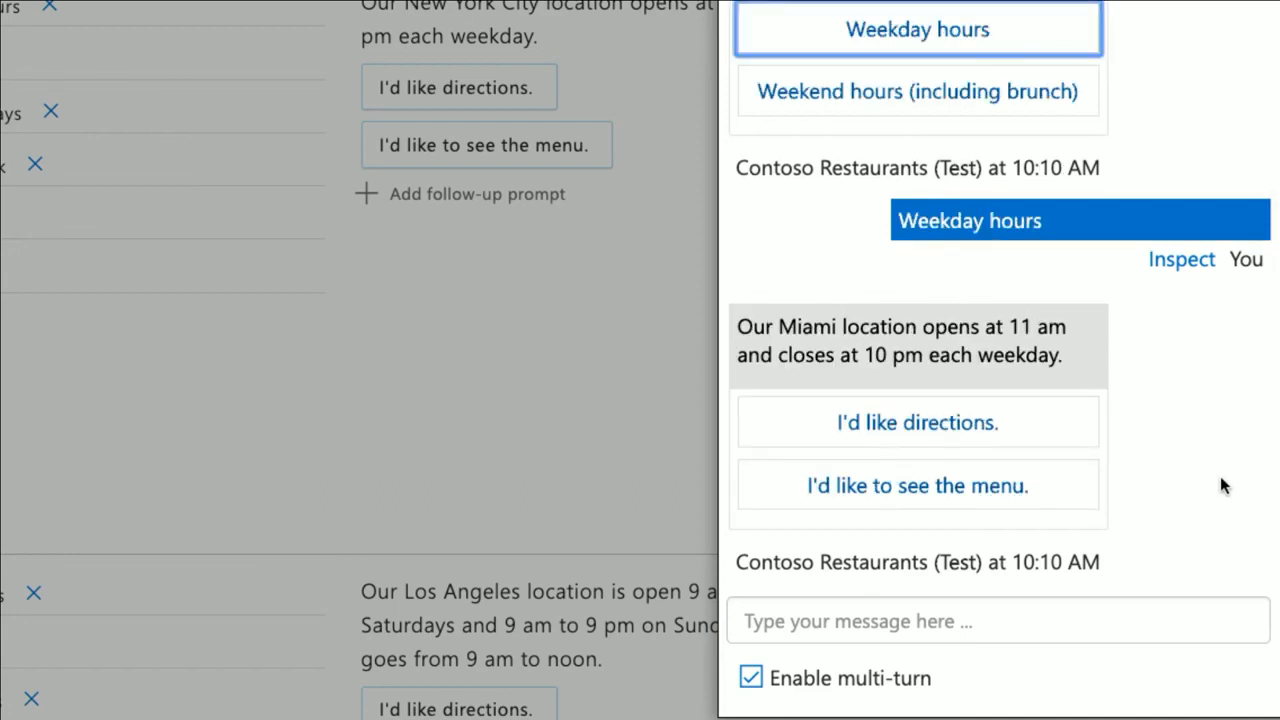
left_click(1020, 422)
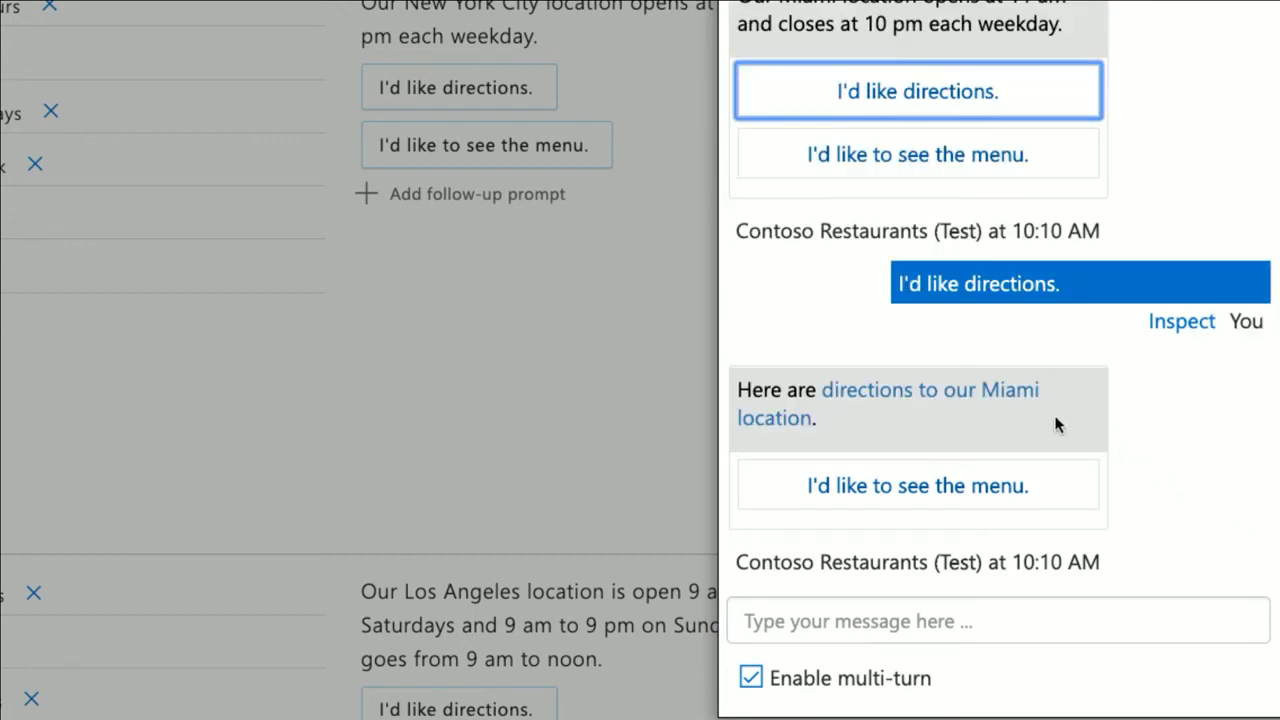
right_click(1004, 391)
left_click(941, 320)
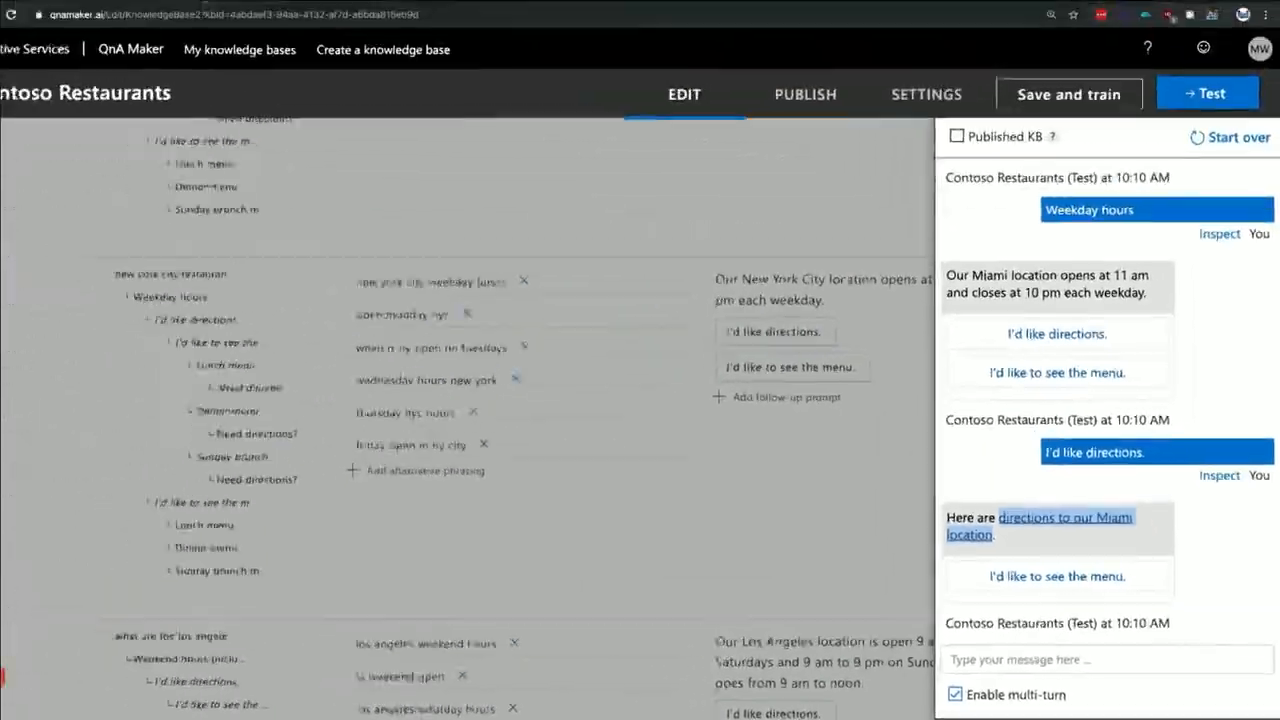
left_click(248, 17)
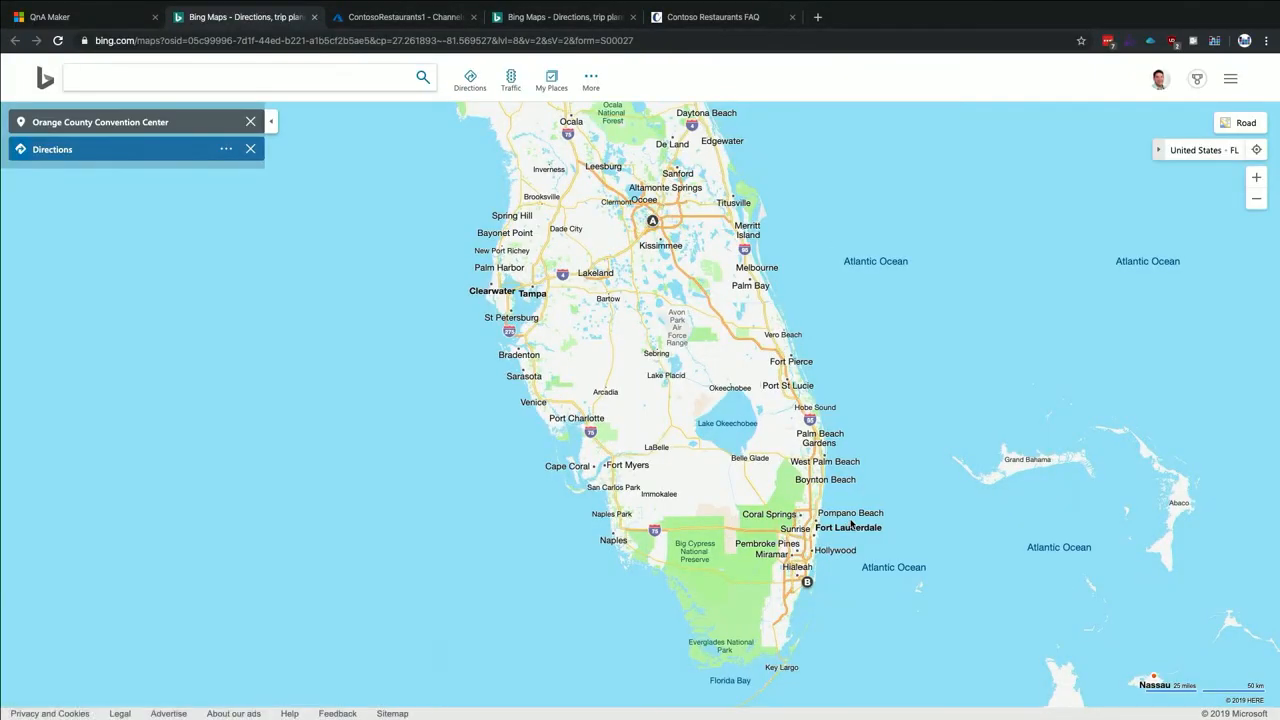
Step: Examine the driving route from the Orange County Convention Center to Miami on the Bing map
scroll(925, 540, "down", 10)
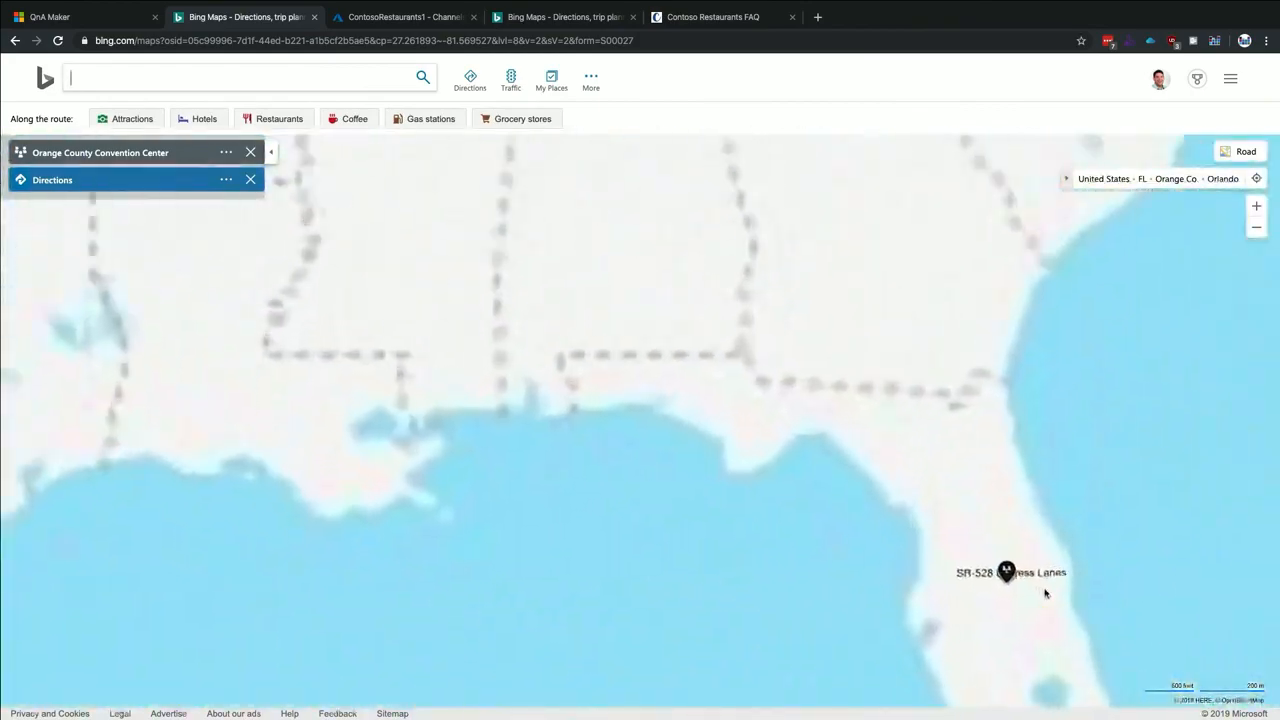
scroll(1048, 593, "up", 4)
scroll(1088, 591, "down", 2)
left_click_drag(1088, 591, 737, 243)
scroll(717, 157, "up", 2)
scroll(791, 280, "up", 1)
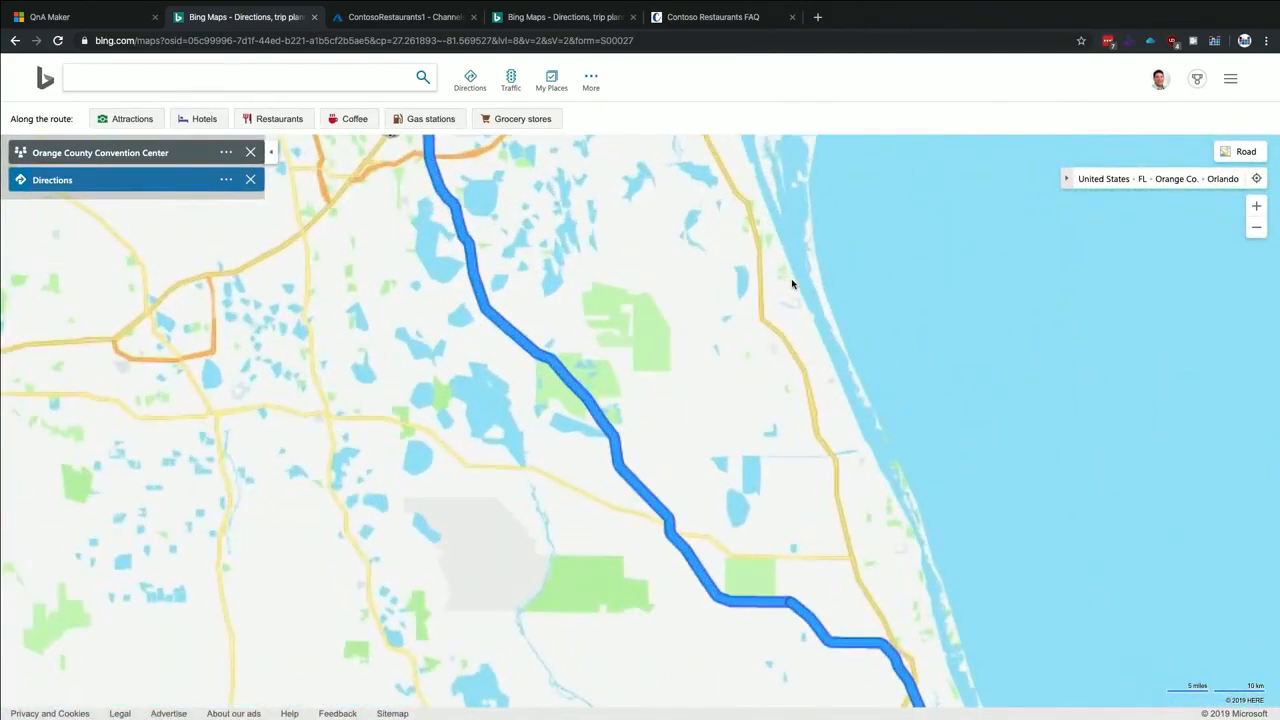
scroll(791, 280, "down", 4)
scroll(792, 284, "up", 2)
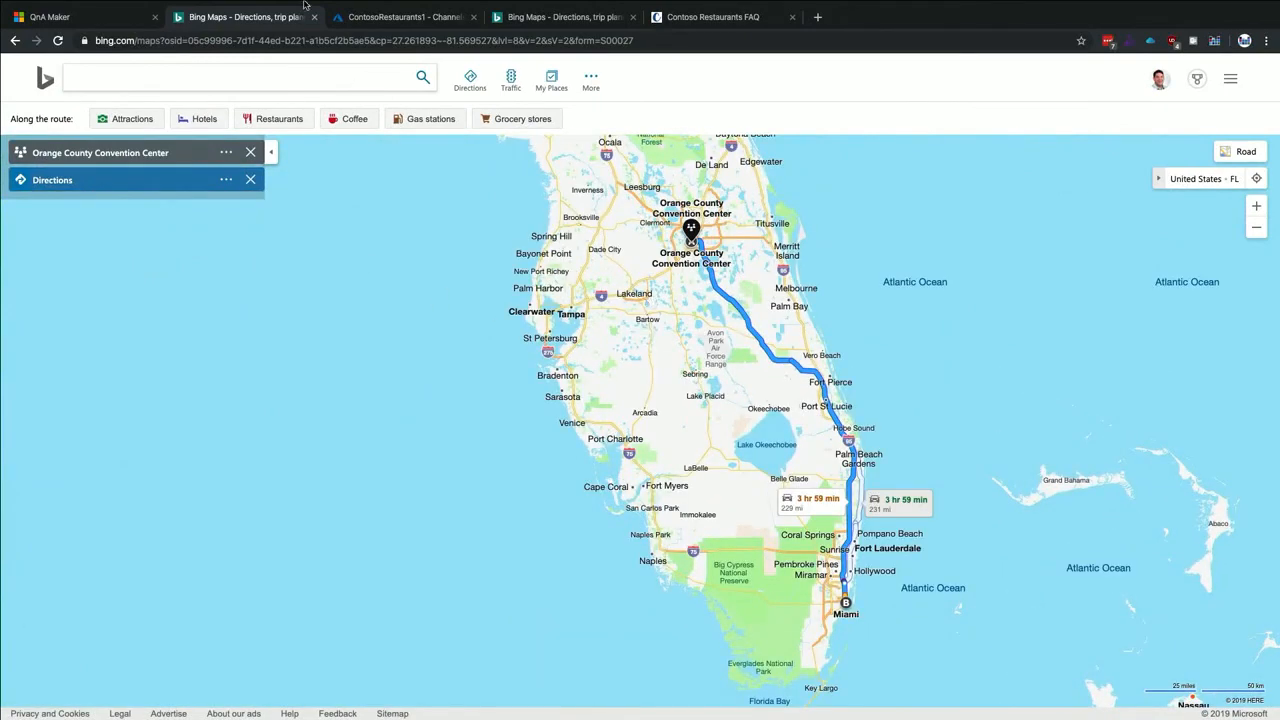
Step: Close the Bing Maps tab and continue the test conversation with "I'd like to see the menu." and "Lunch menu"
left_click(314, 17)
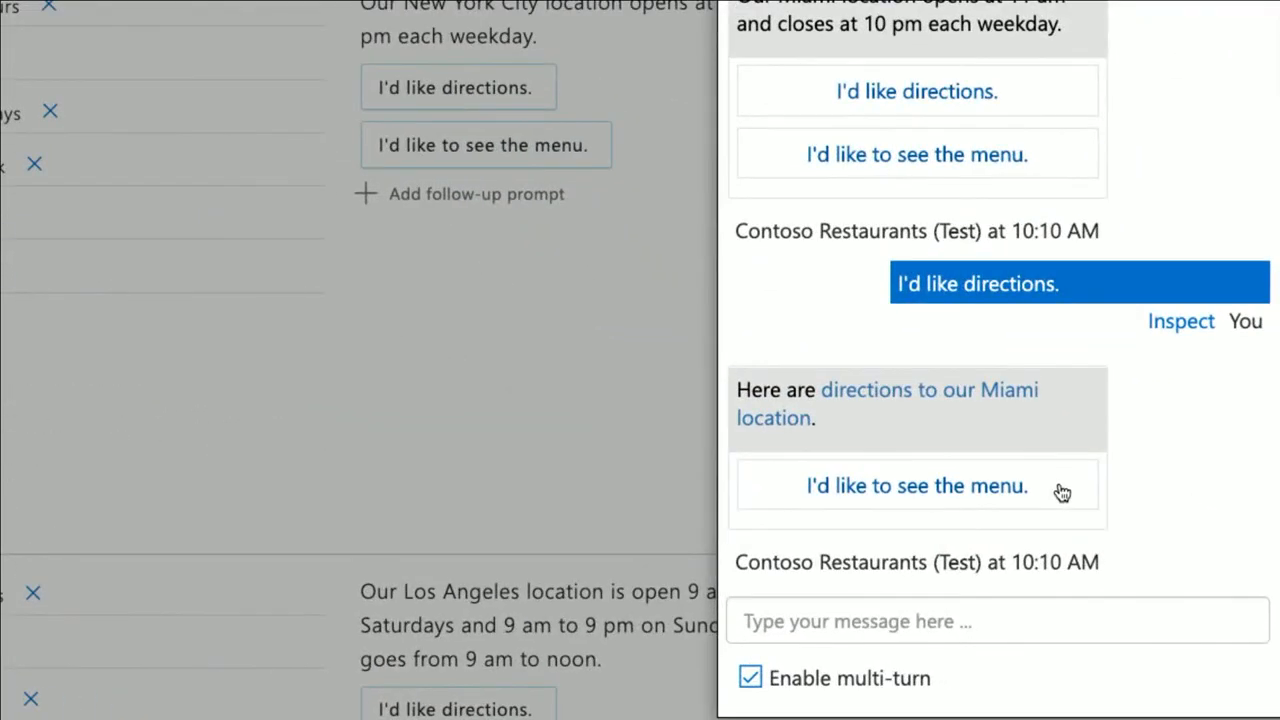
left_click(1062, 493)
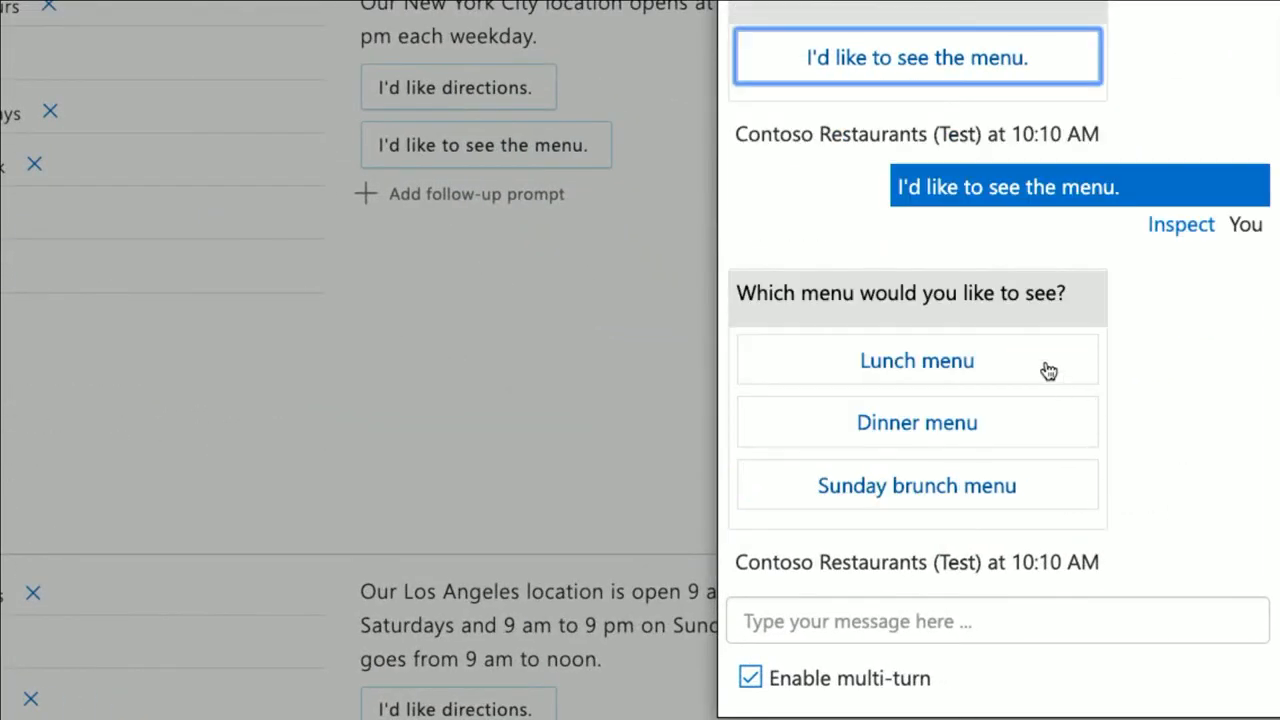
left_click(1047, 368)
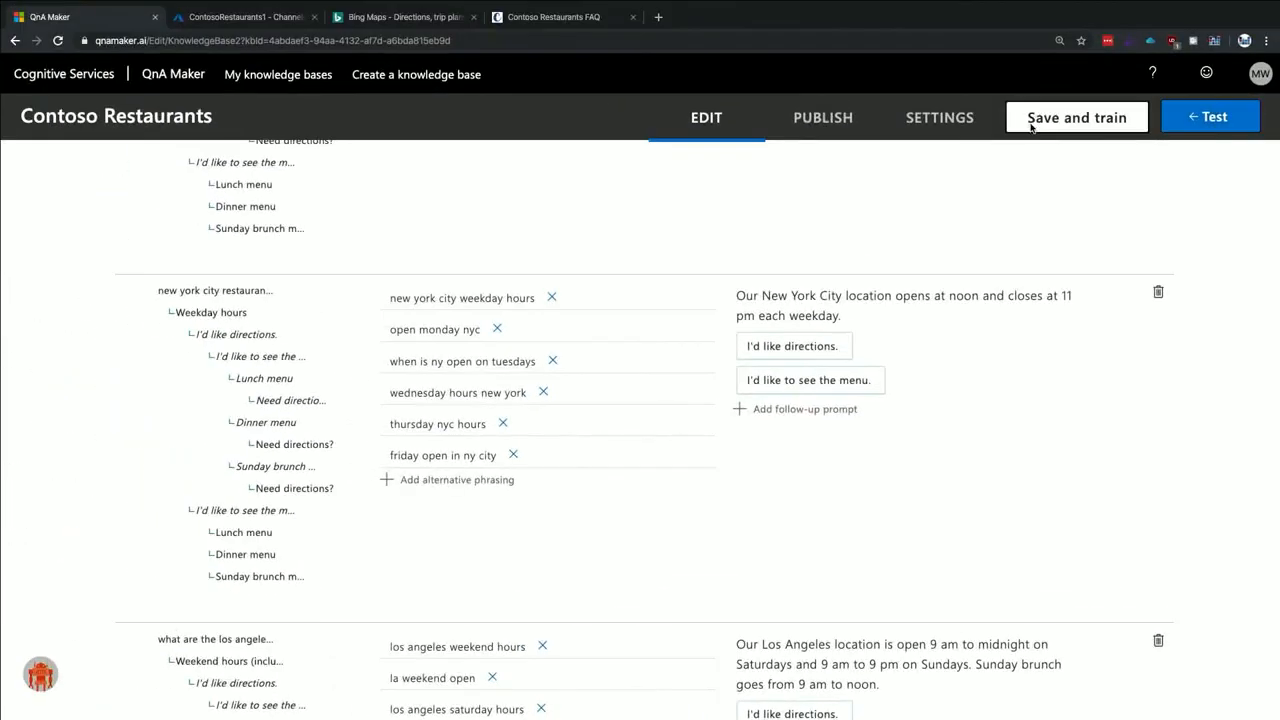
Step: Save and train the Contoso Restaurants knowledge base and publish it
left_click(1060, 118)
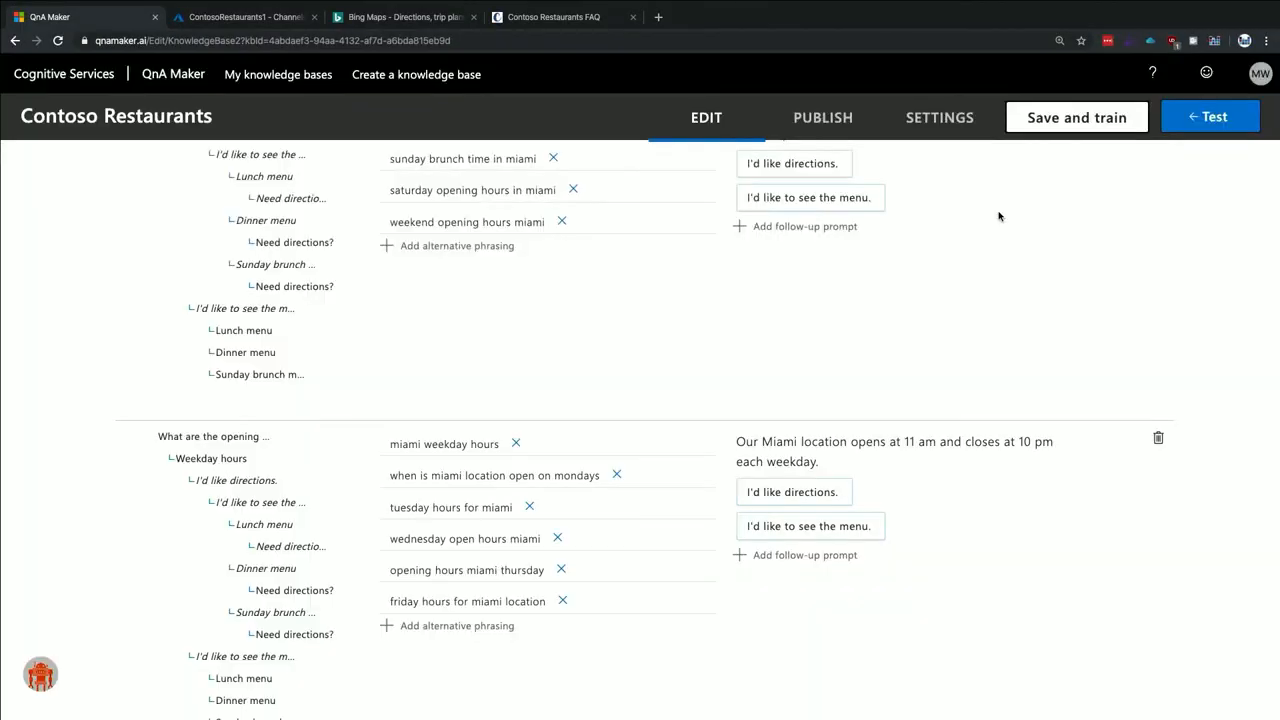
left_click(823, 117)
left_click(322, 406)
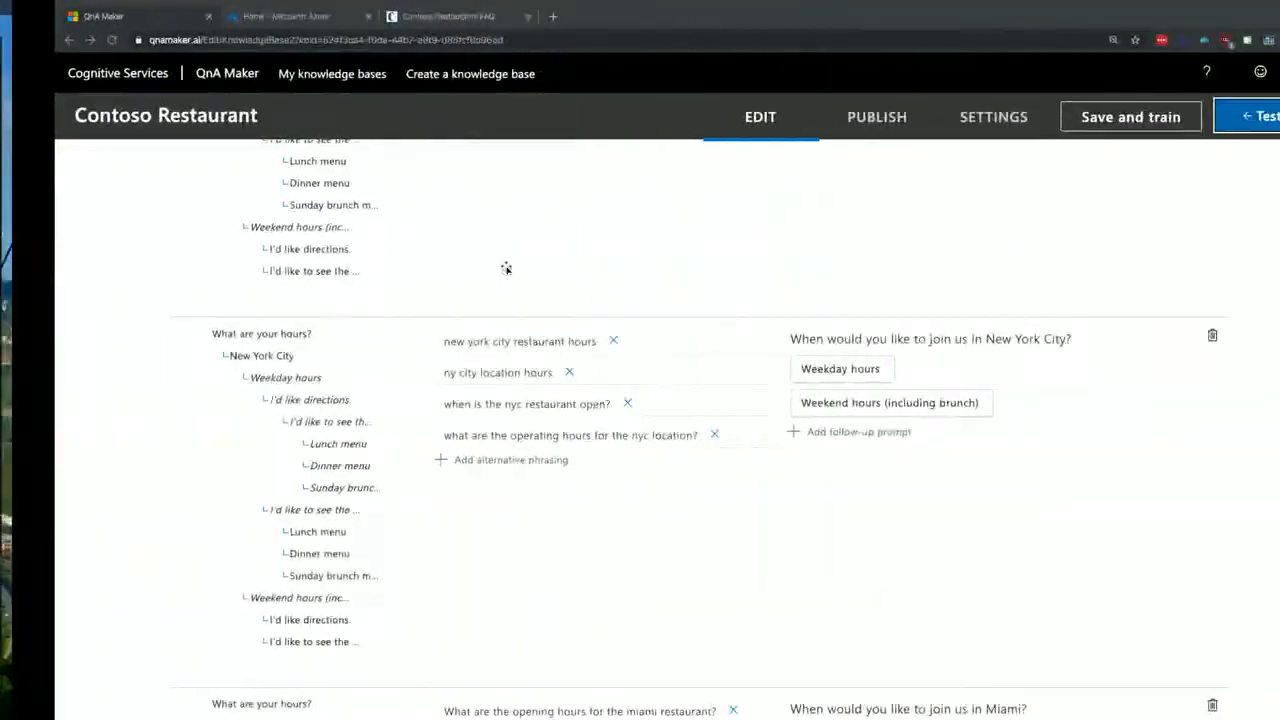
Step: Switch to the Azure portal in the browser and check the notifications for the bot deployment's status
left_click(285, 16)
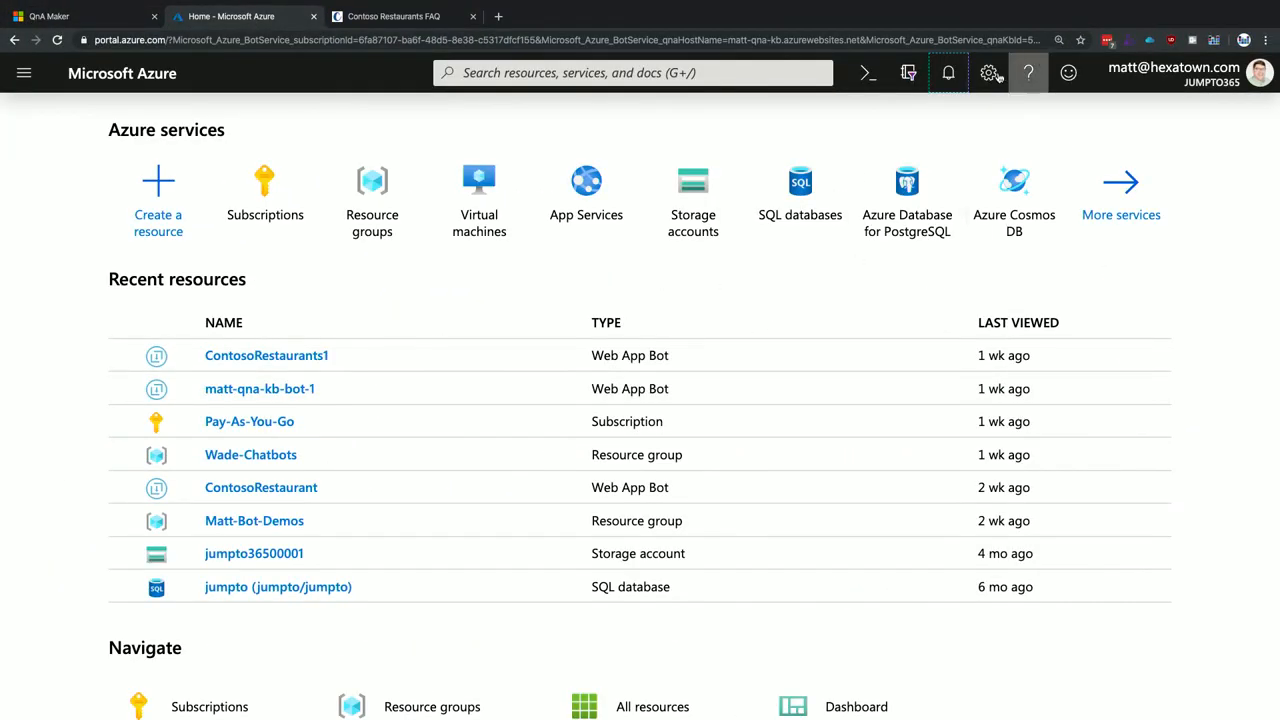
left_click(948, 73)
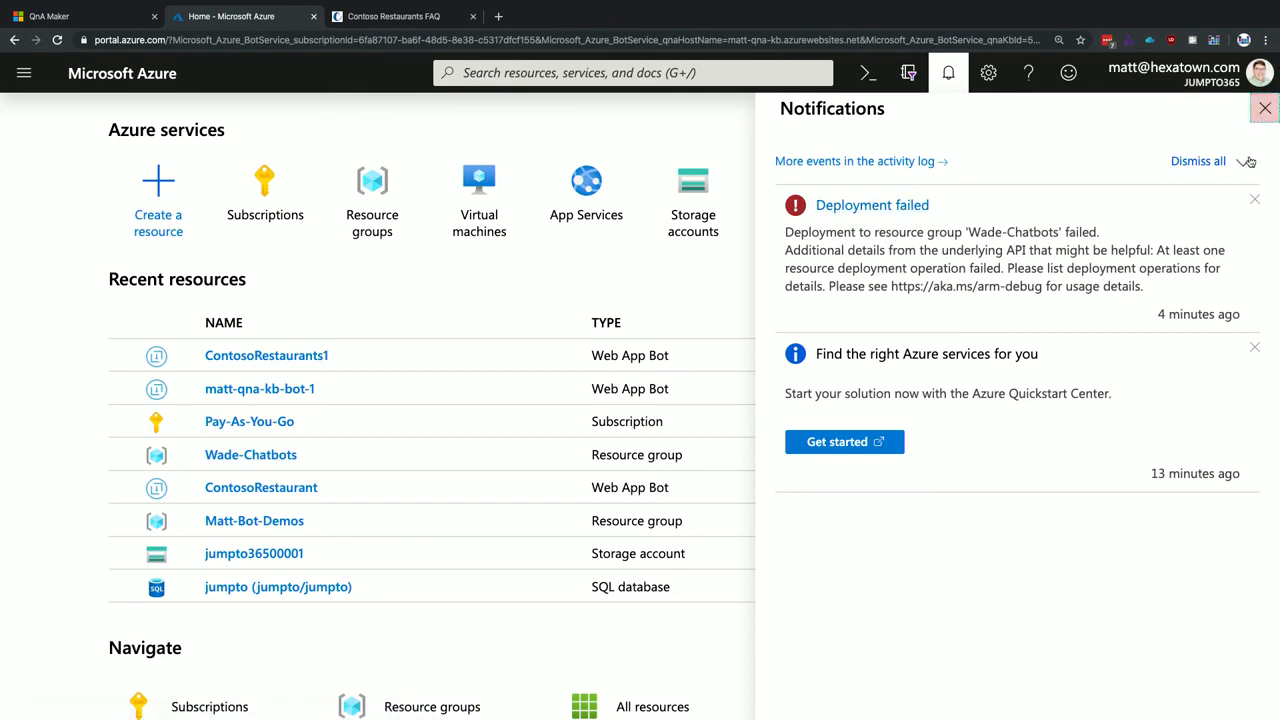
left_click(1264, 110)
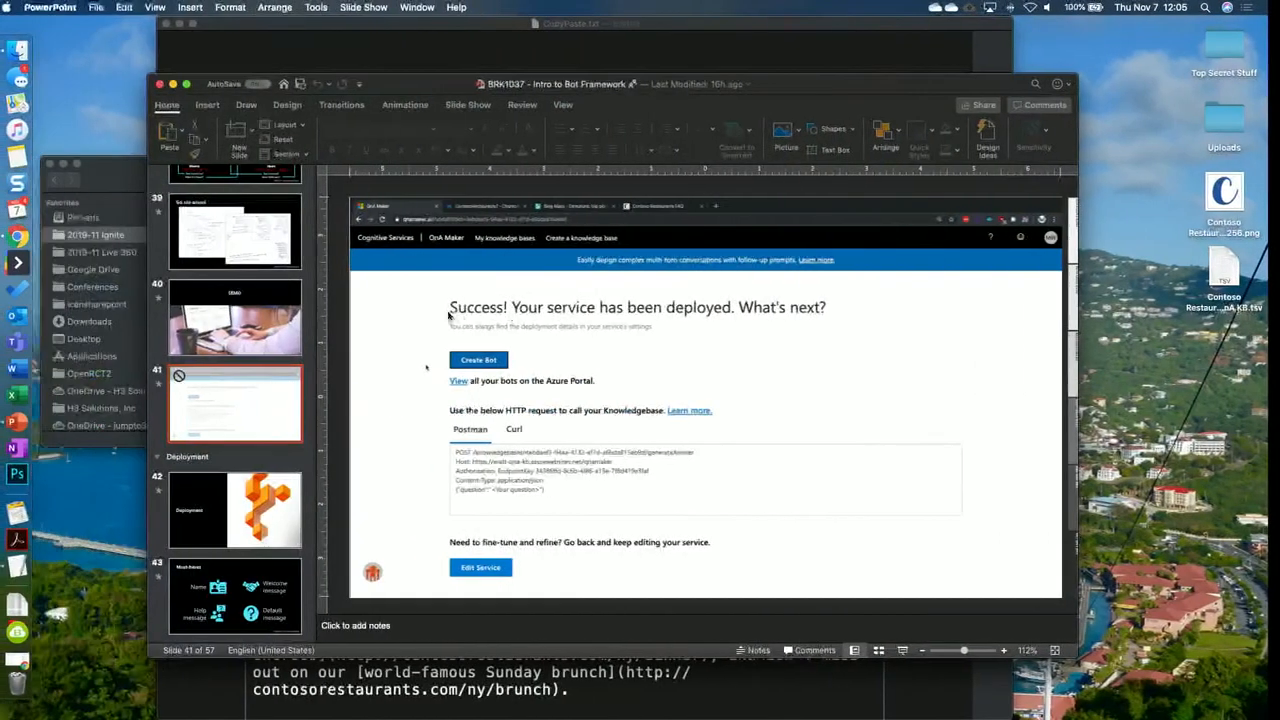
Step: Find the slide holding the QnA Maker deployment demo recording in the PowerPoint deck and present it full screen
scroll(203, 244, "up", 10)
scroll(203, 244, "up", 5)
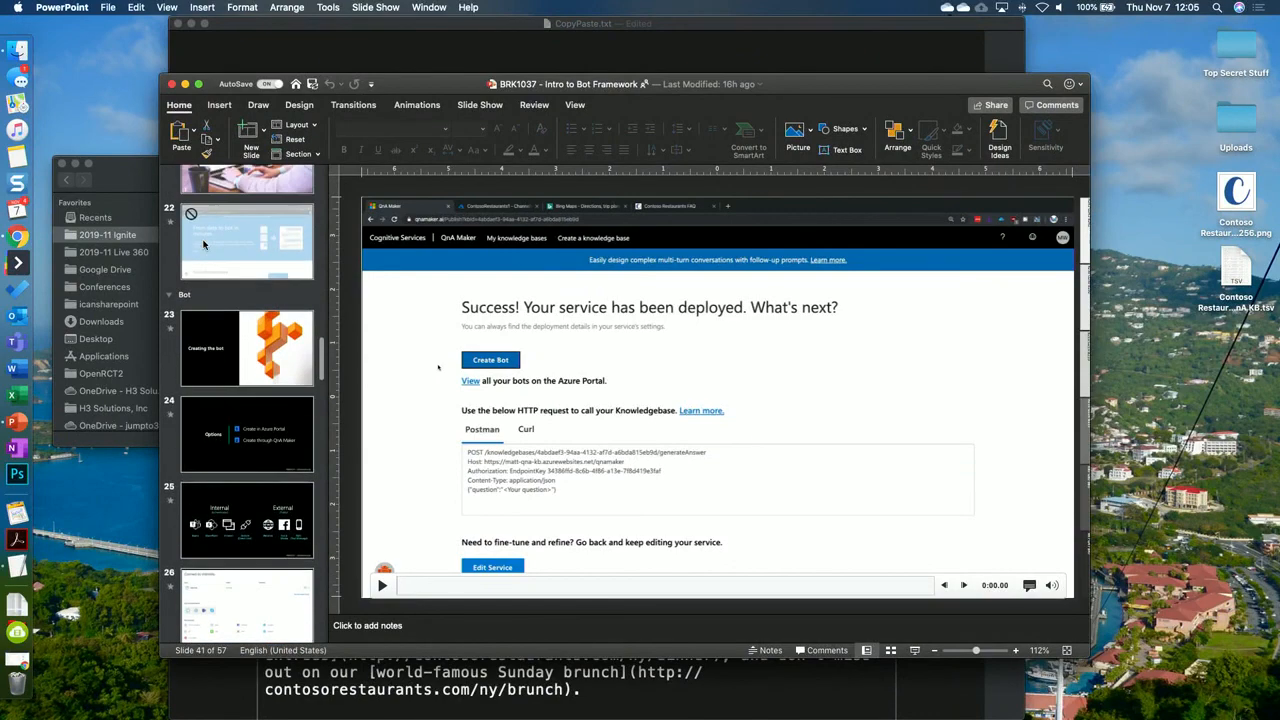
left_click(233, 414)
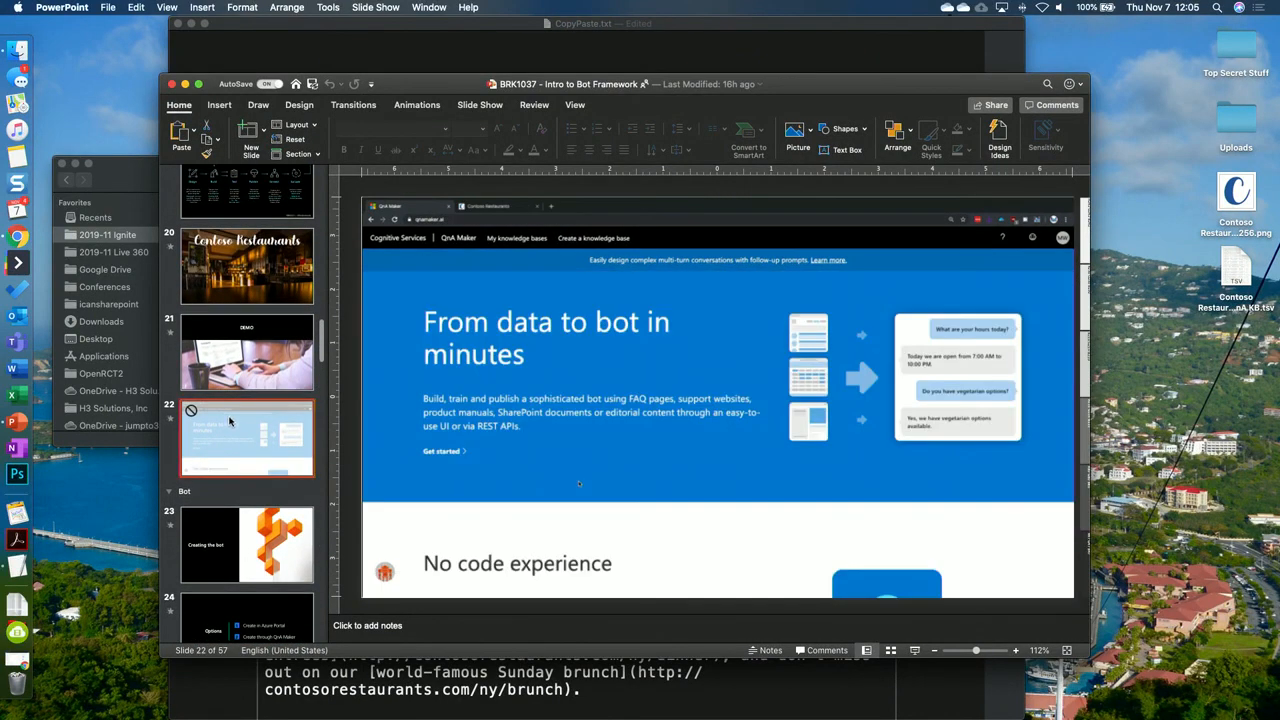
scroll(231, 414, "down", 2)
left_click(230, 415)
scroll(230, 415, "down", 4)
scroll(230, 415, "down", 3)
left_click(250, 277)
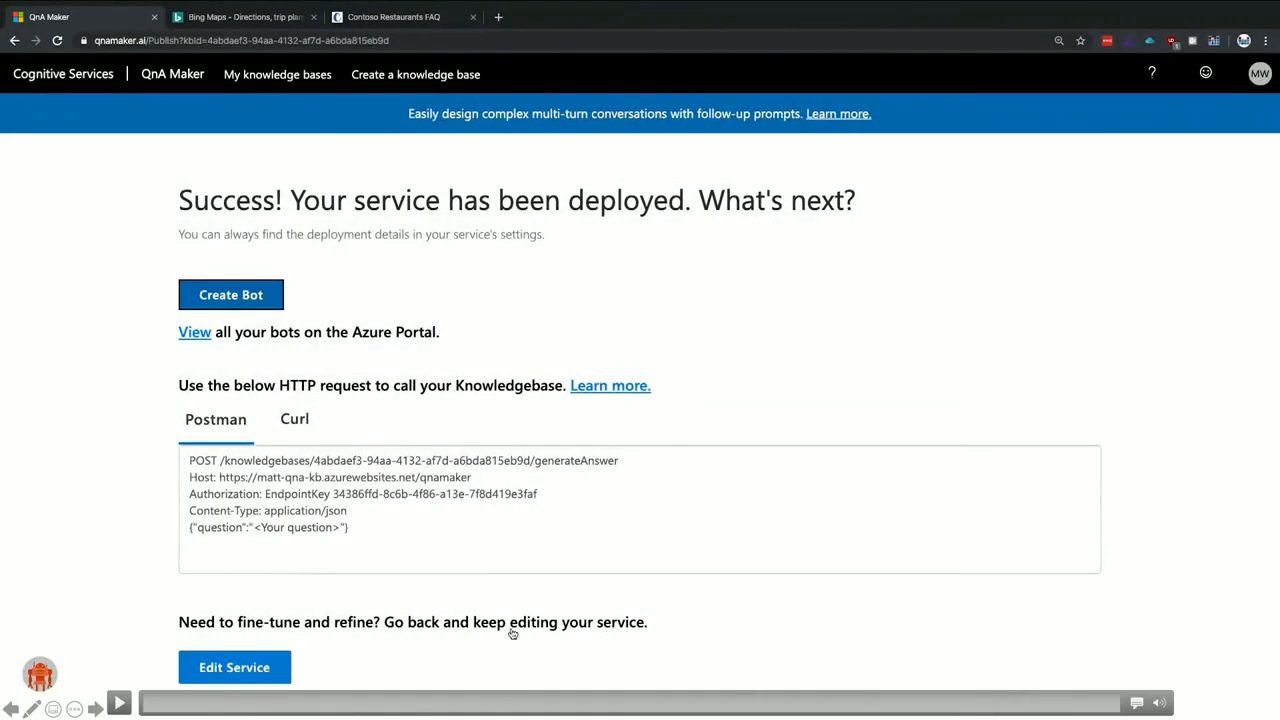
Step: Move the embedded demo video to about 0:18, at the Web App Bot creation form, and play it
left_click(530, 703)
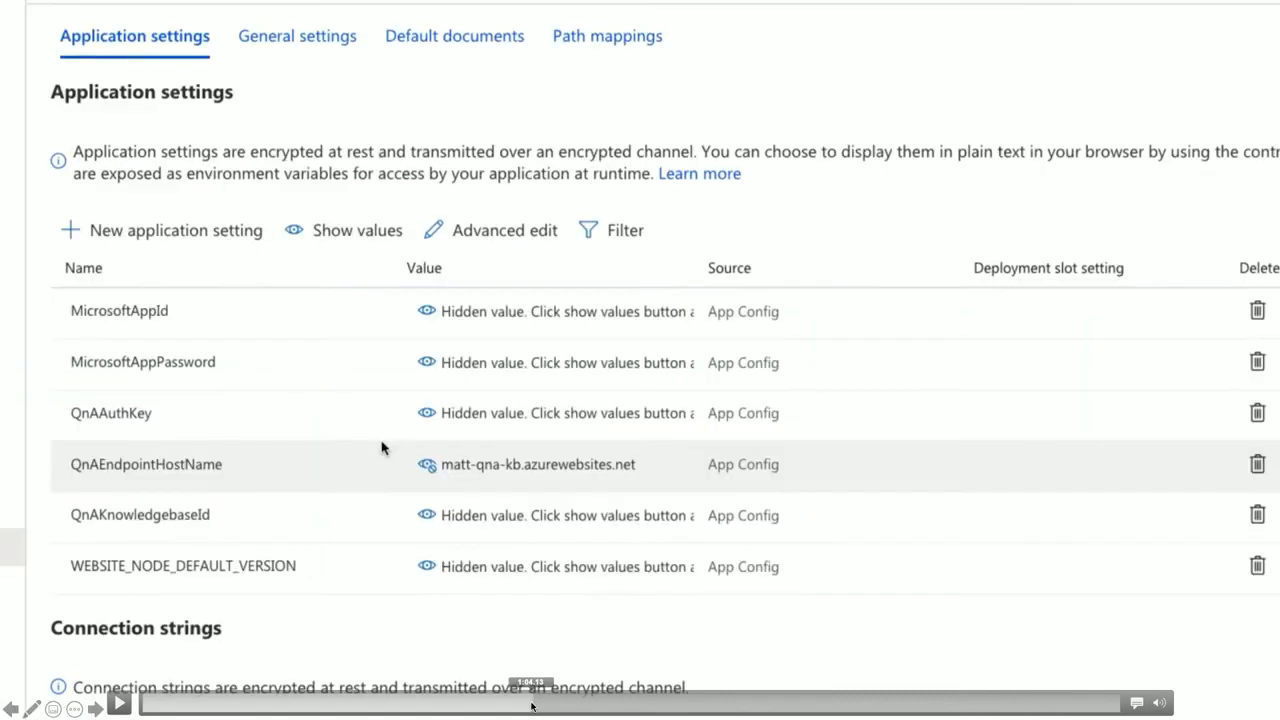
left_click(461, 706)
left_click(418, 707)
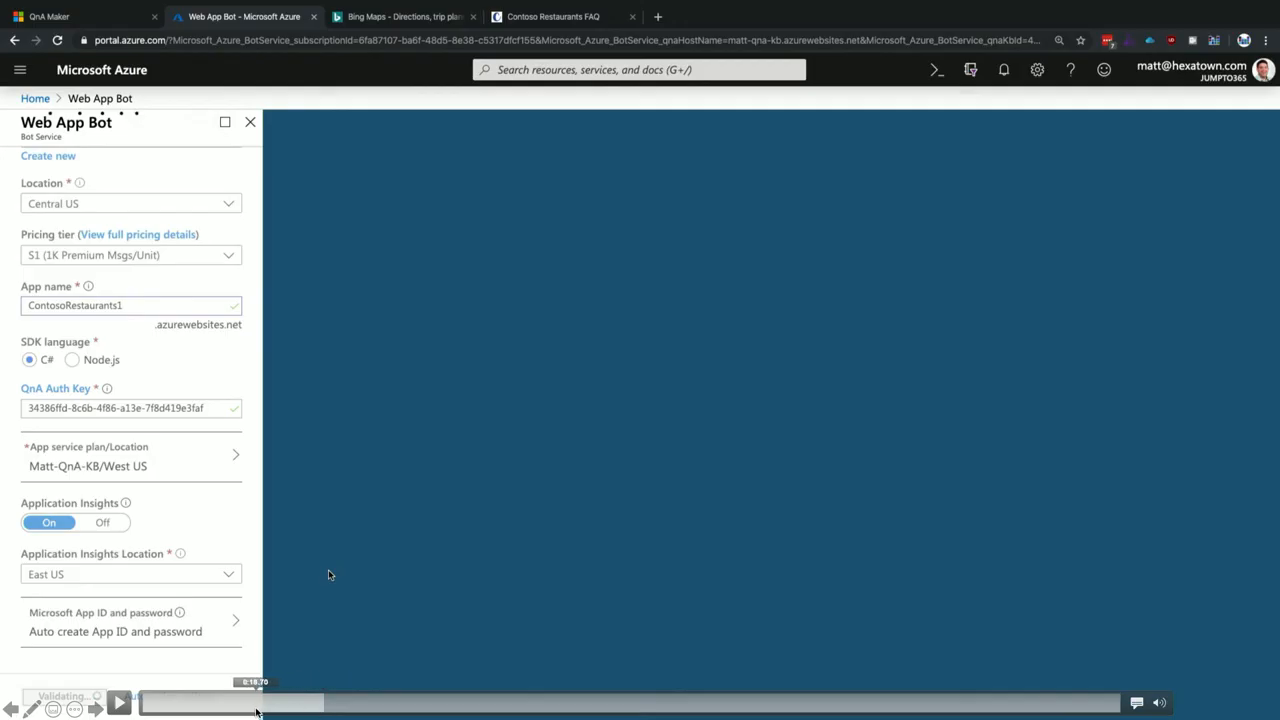
left_click(258, 708)
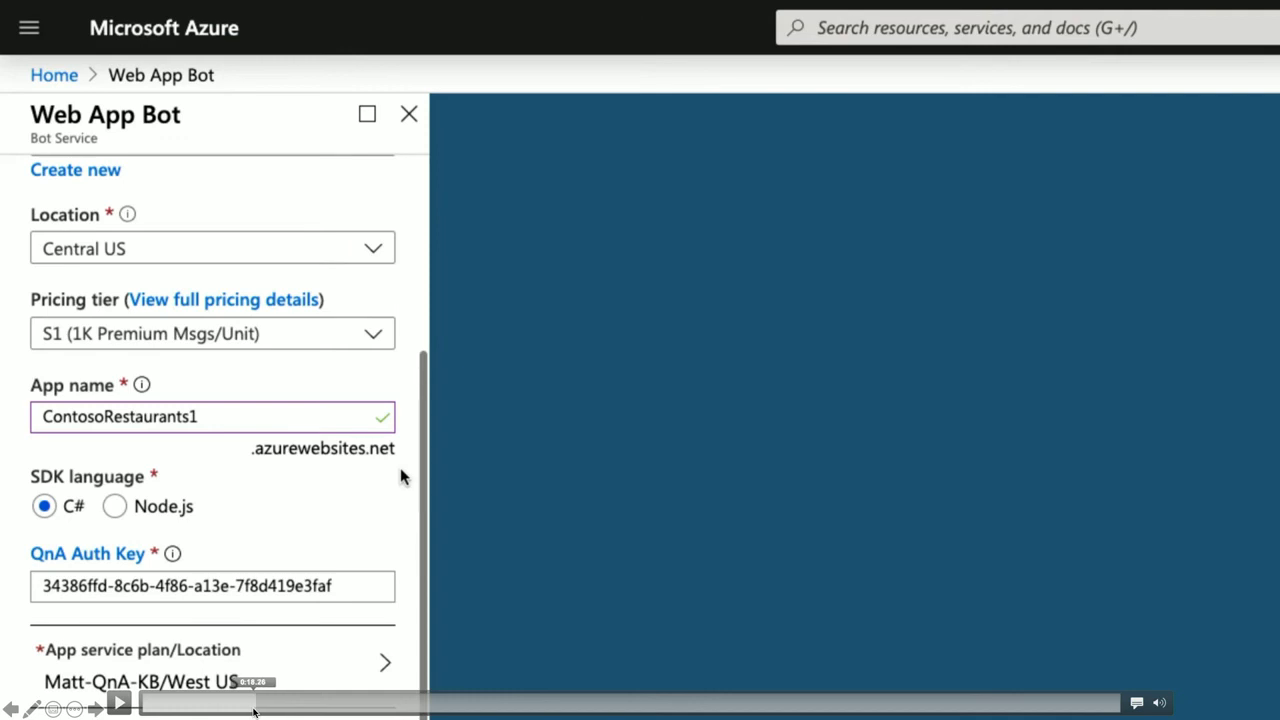
left_click(119, 703)
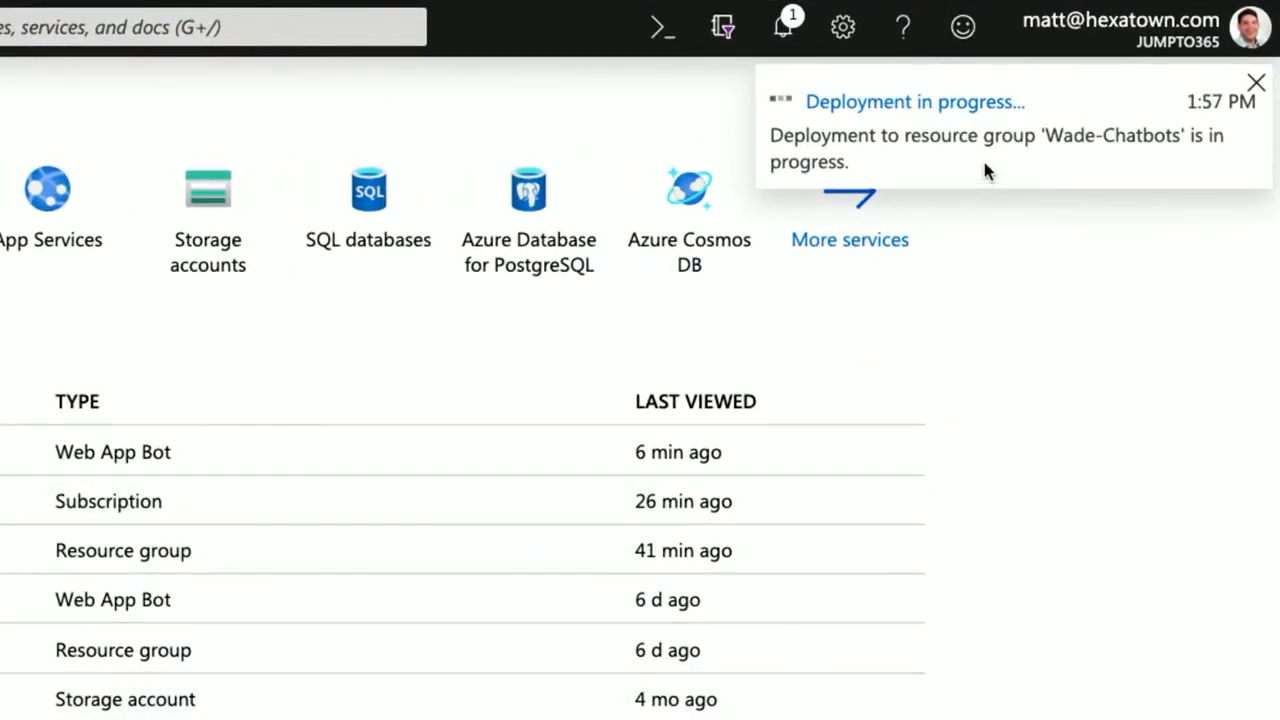
Step: Open the deployed ContosoRestaurants1 bot from the deployment notification and reveal the QnAEndpointHostName value in its application settings
left_click(795, 46)
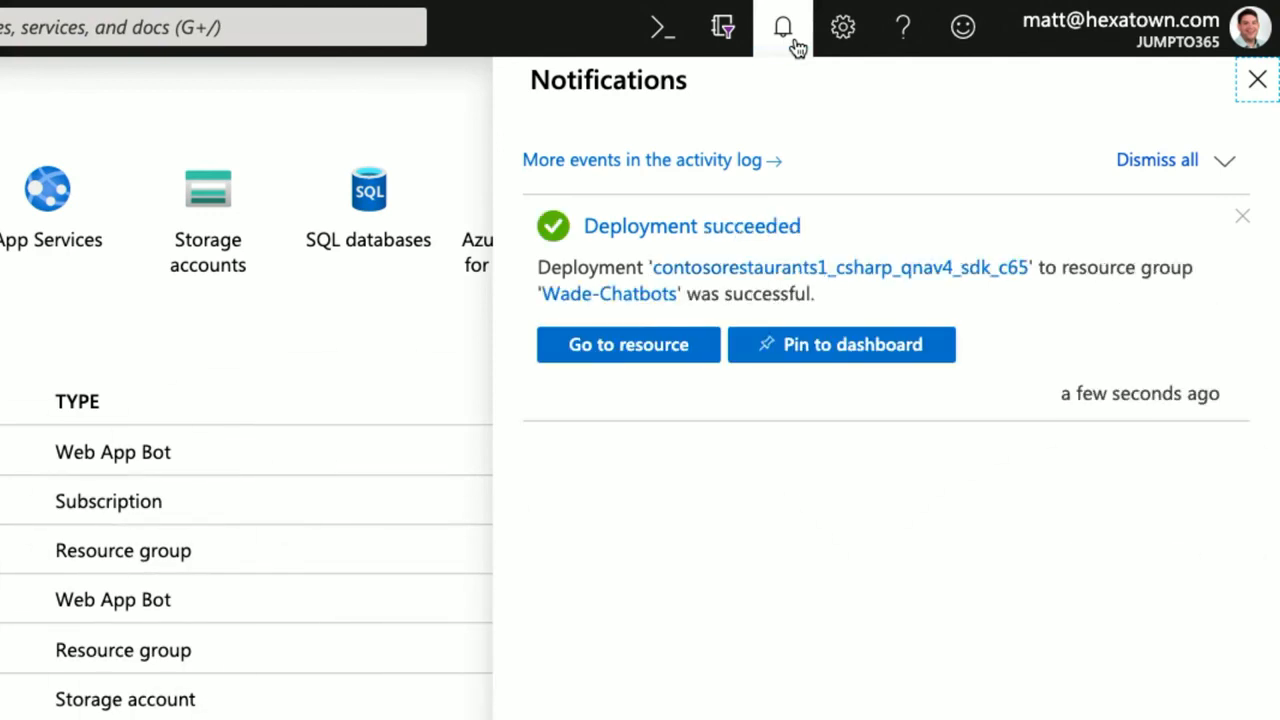
left_click(640, 356)
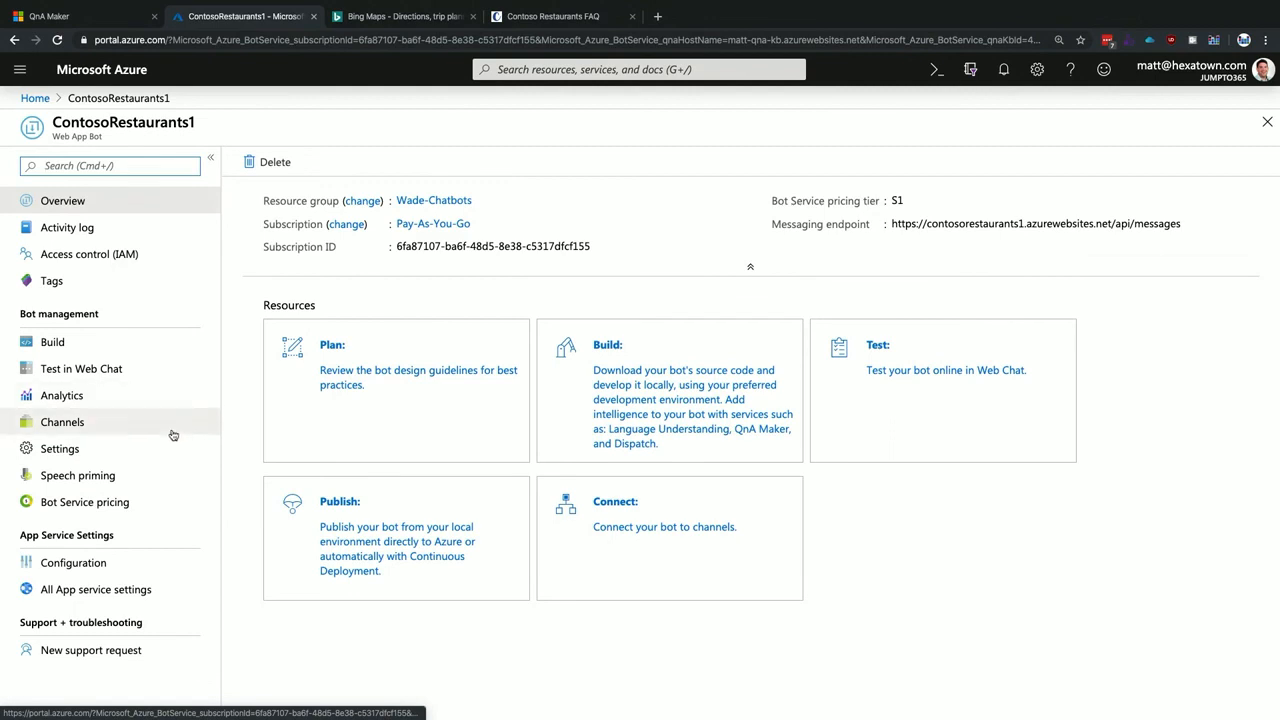
left_click(153, 565)
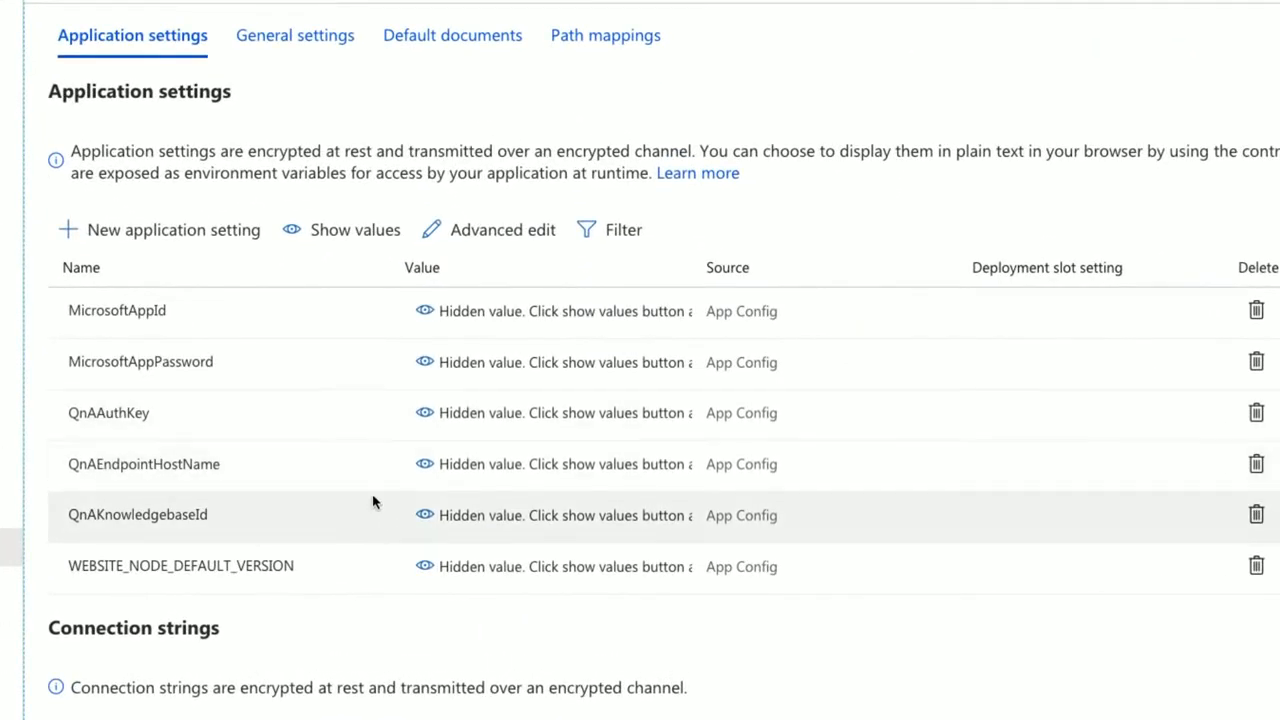
left_click(425, 464)
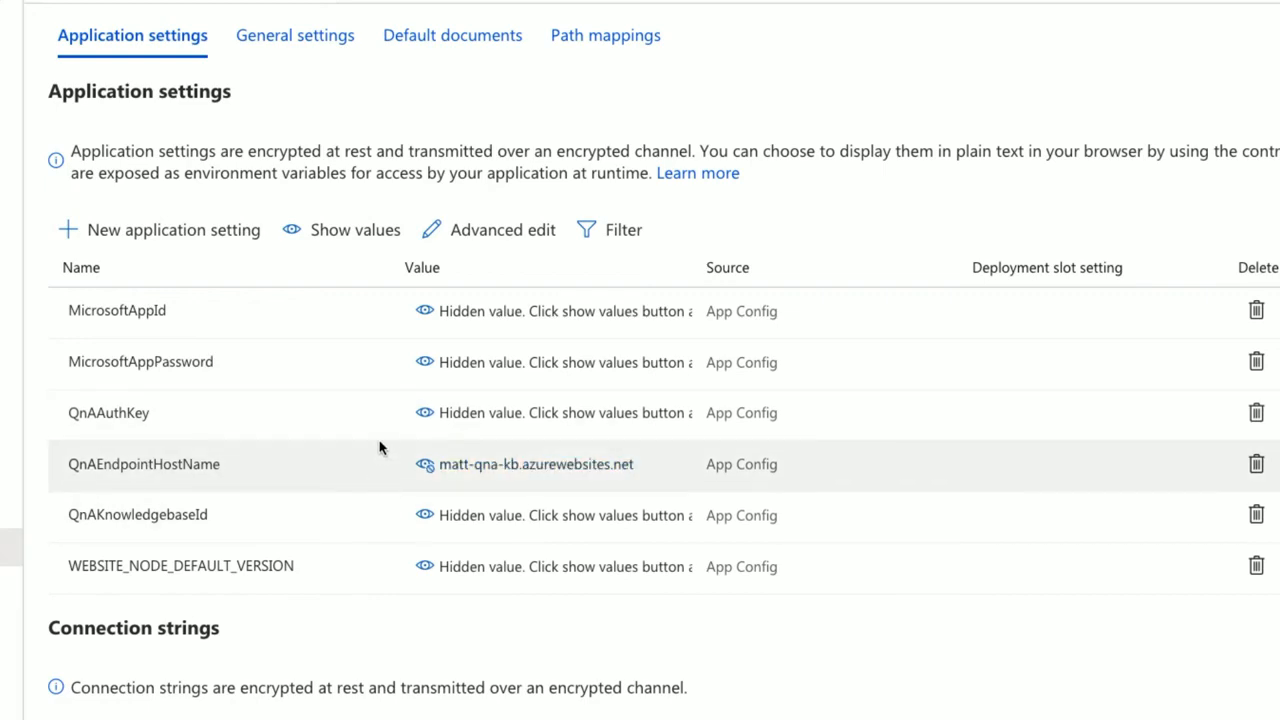
Step: Test the bot in Web Chat with the messages "How are you doing?" and "I'm looking for the menu."
left_click(160, 280)
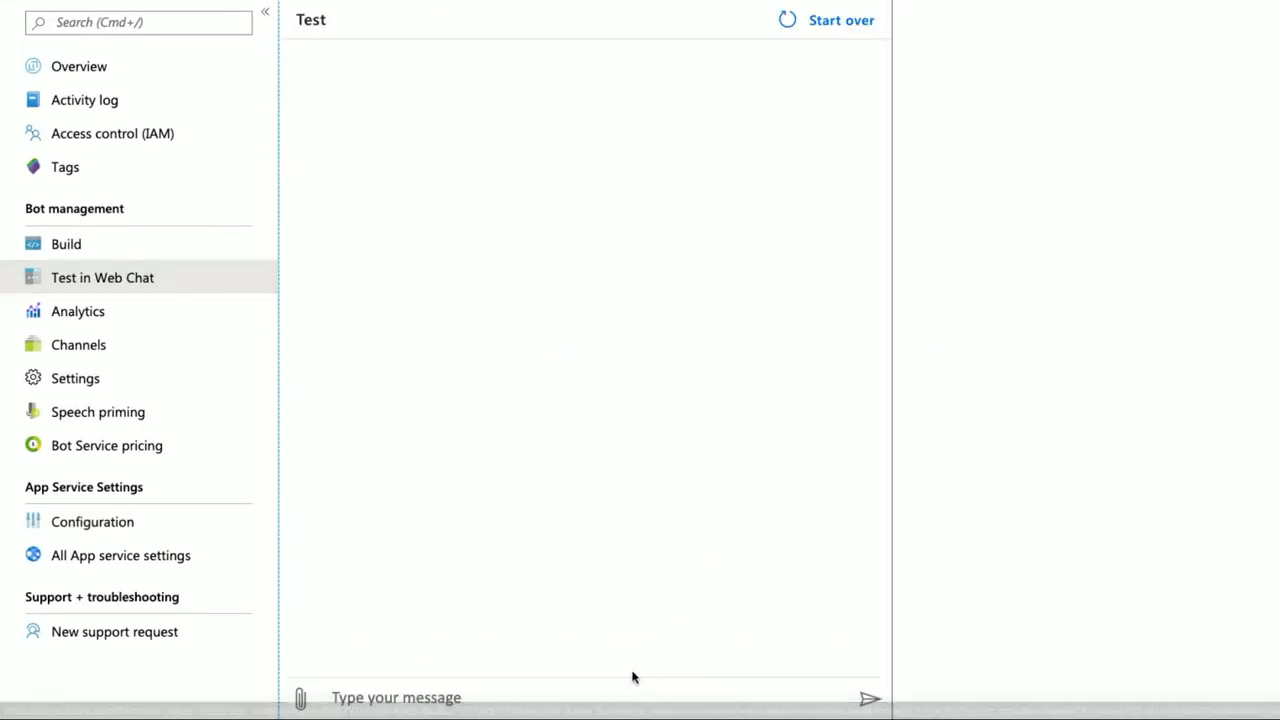
left_click(612, 695)
type("HO")
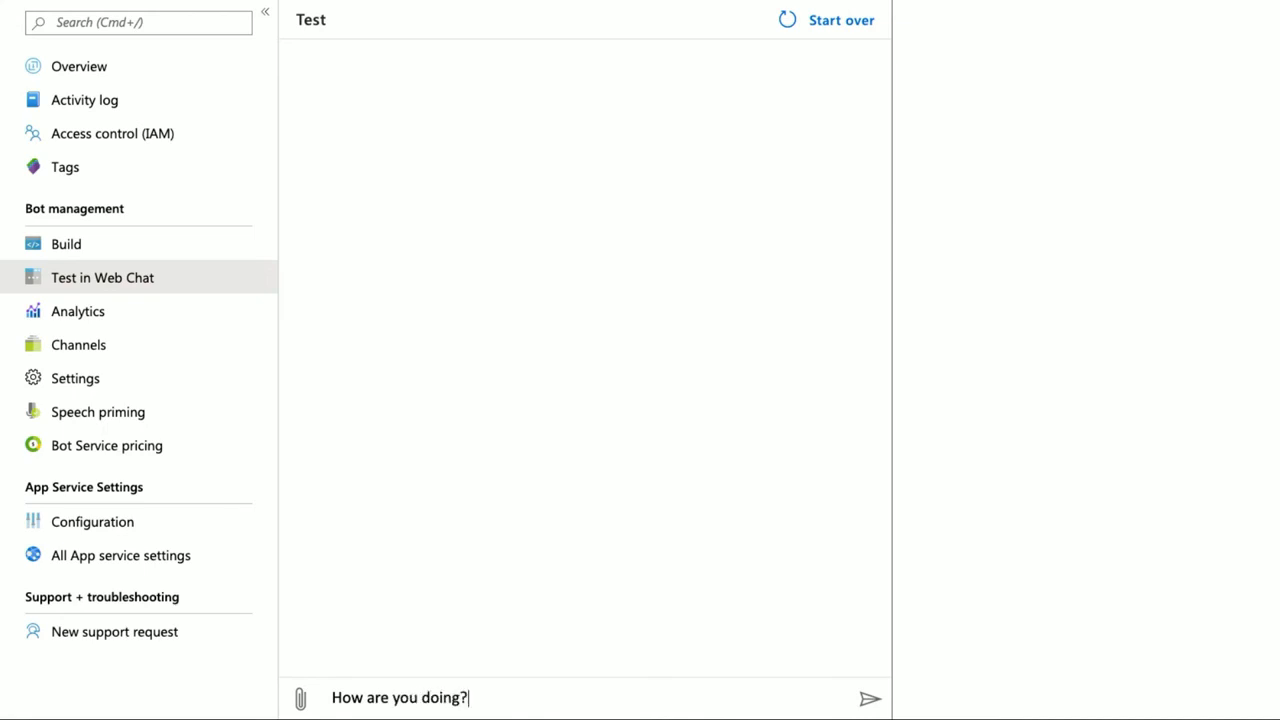
key("Return")
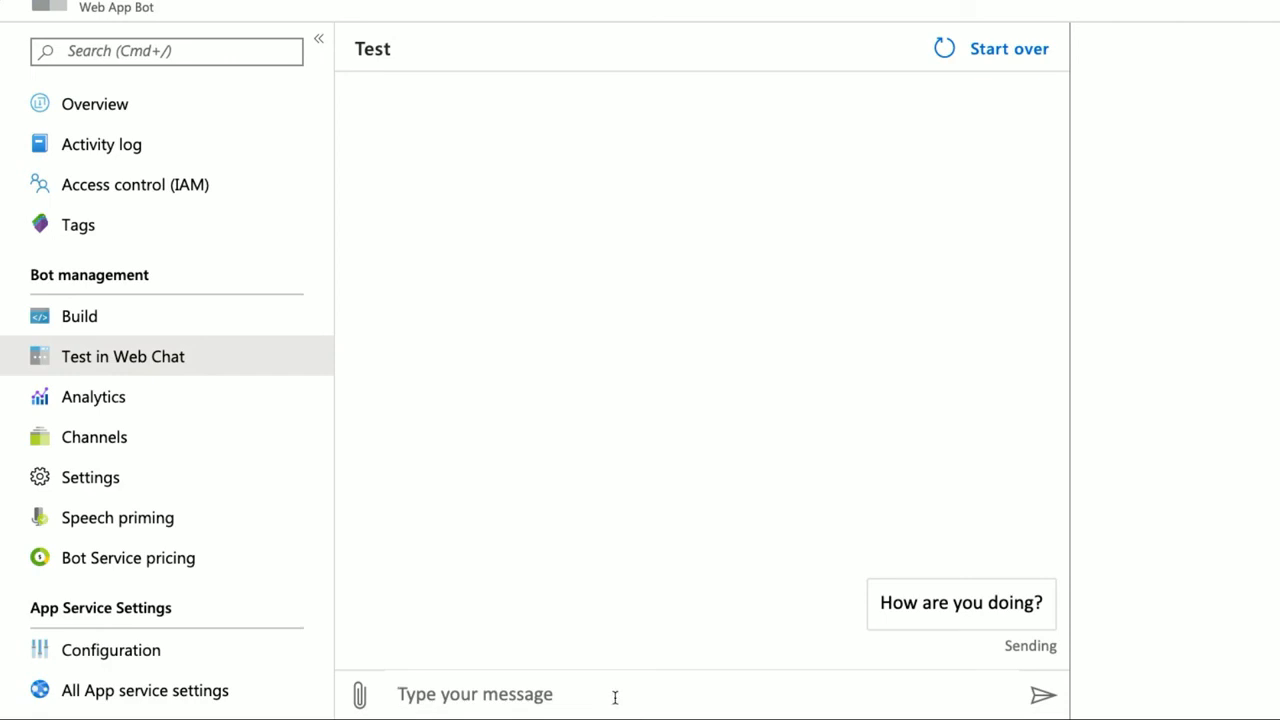
type("I'm")
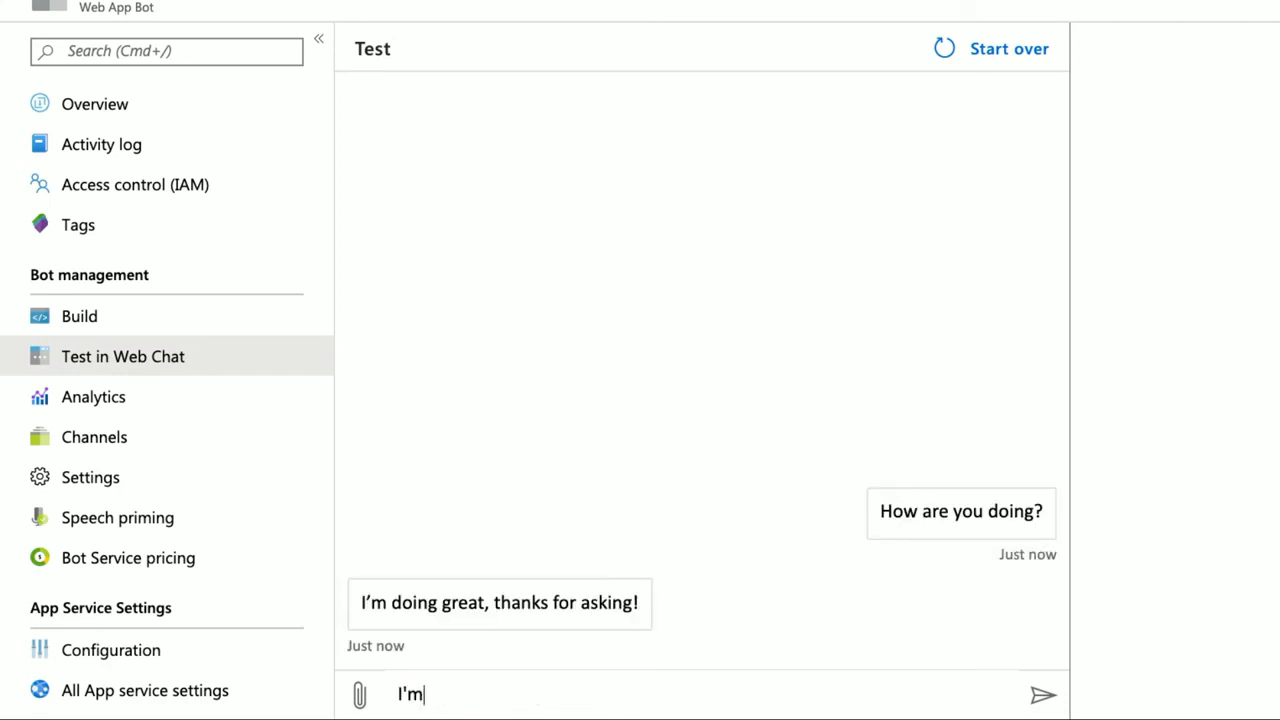
type(" looking for the menu")
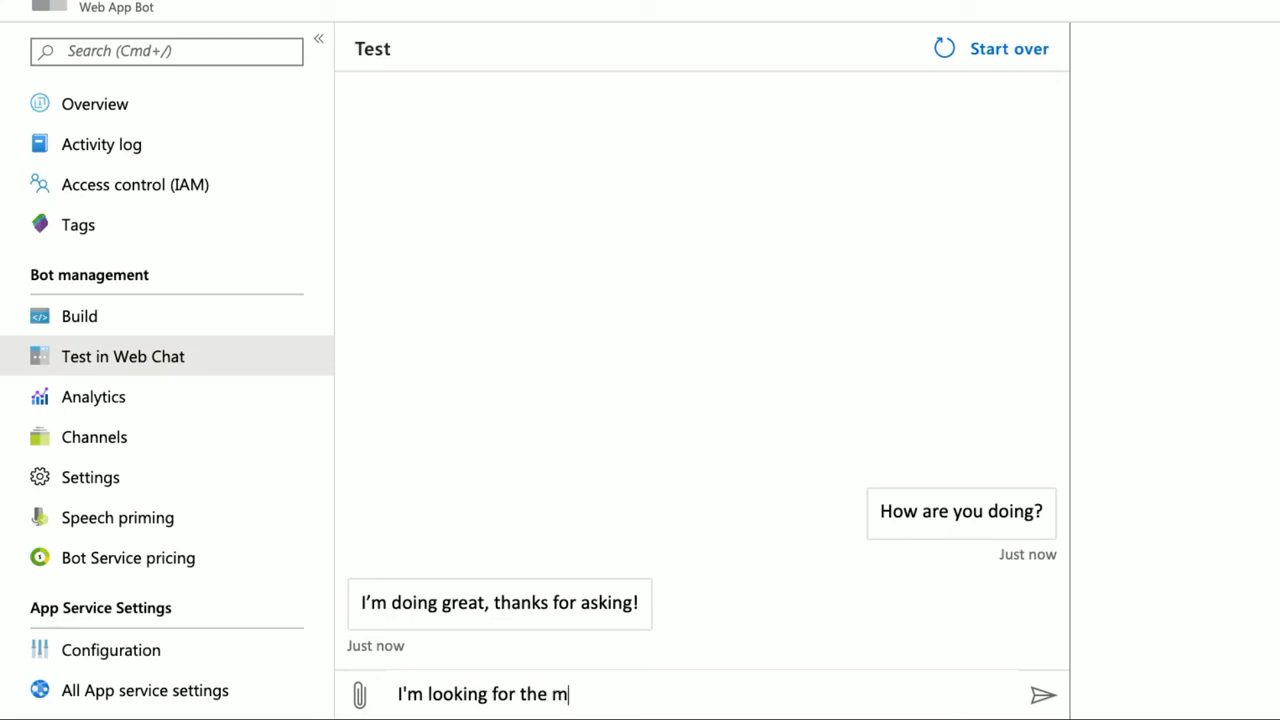
key("Return")
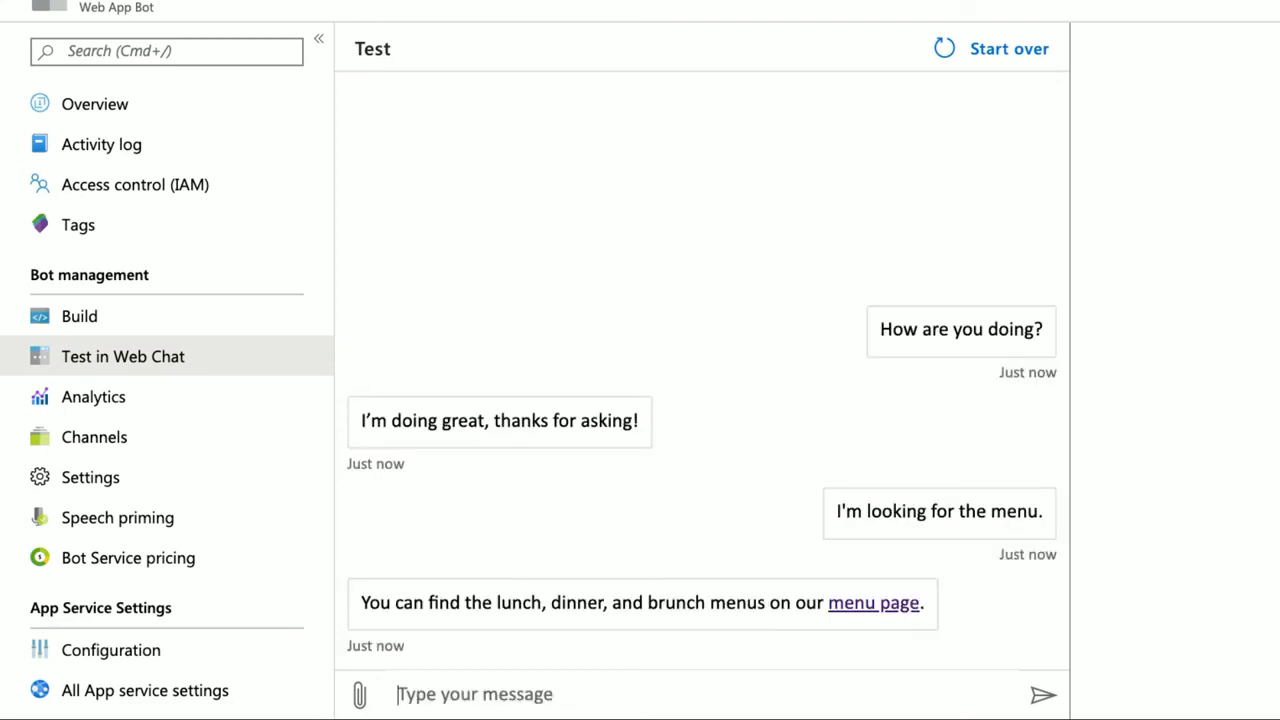
Step: Open the bot's Web Chat channel configuration and examine the Default Site's secret keys and embed code
left_click(172, 446)
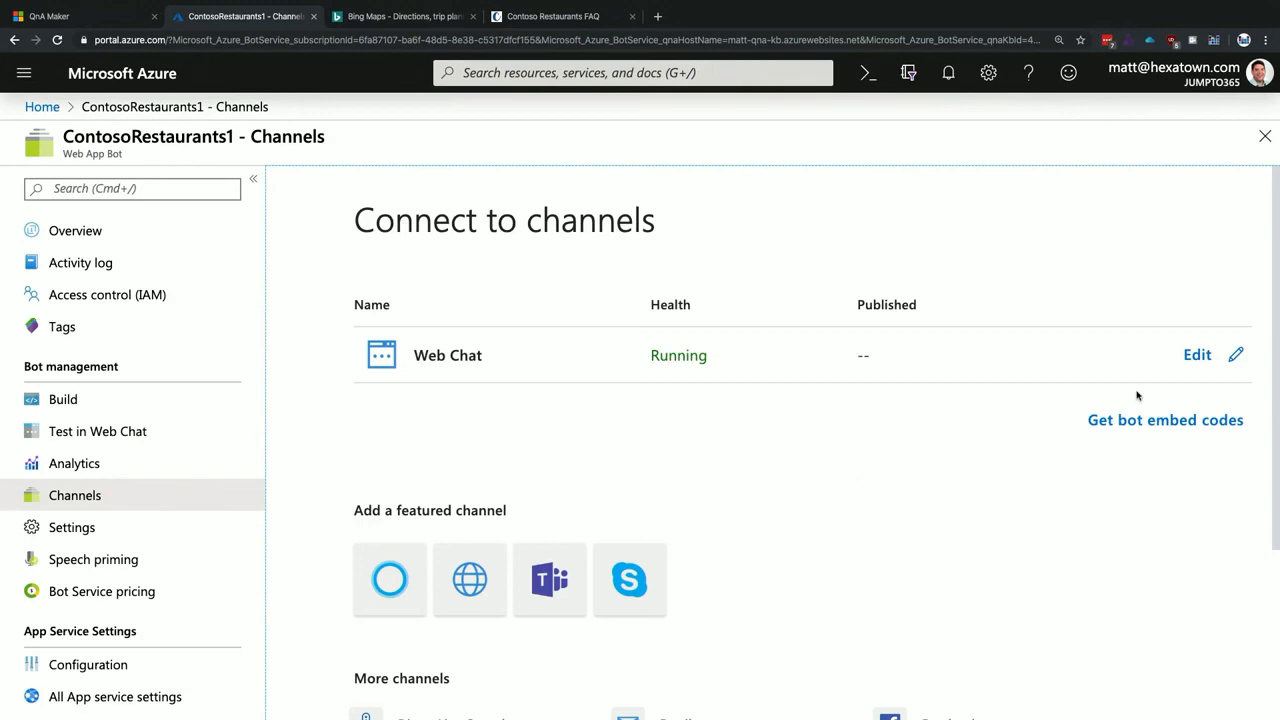
left_click(1192, 355)
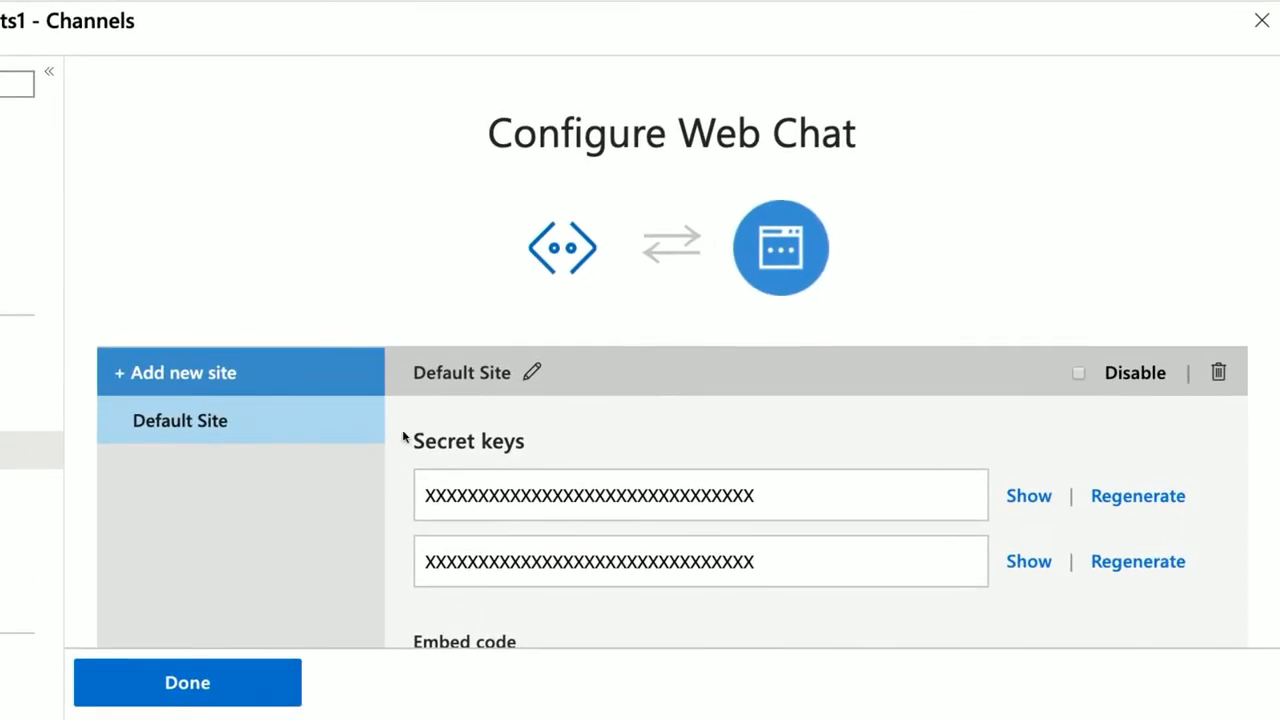
scroll(403, 437, "down", 5)
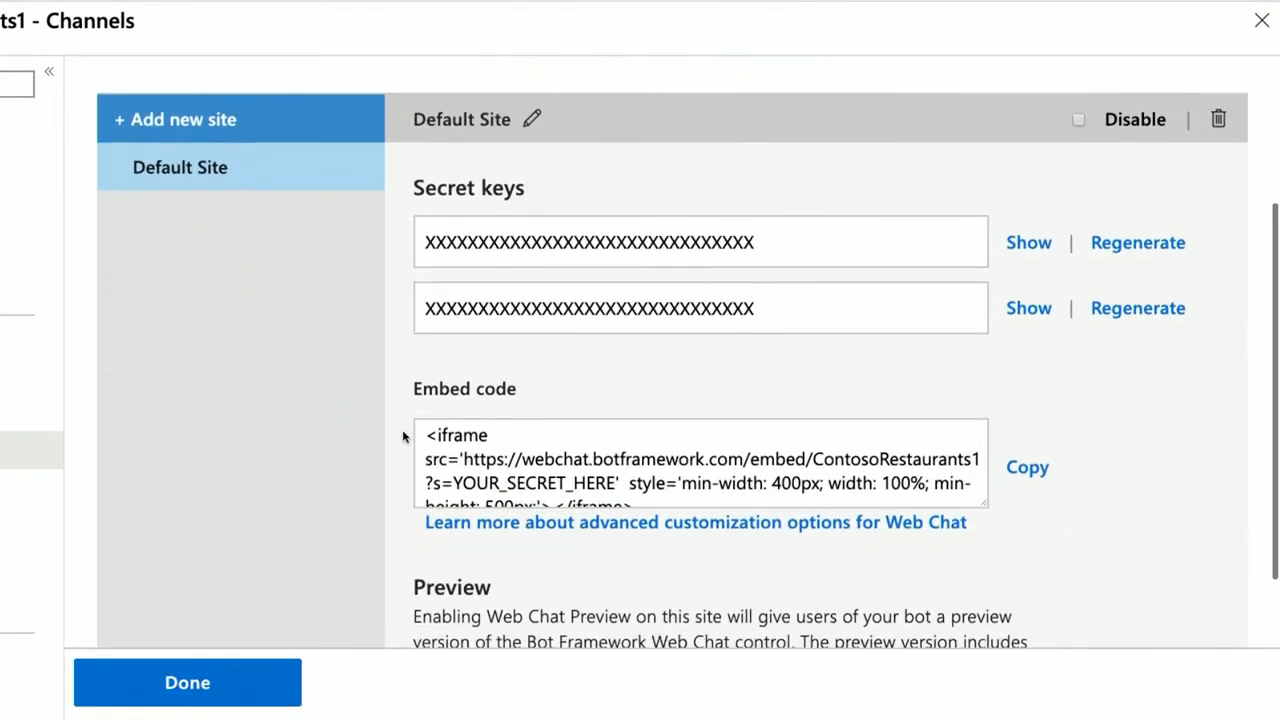
scroll(403, 437, "down", 1)
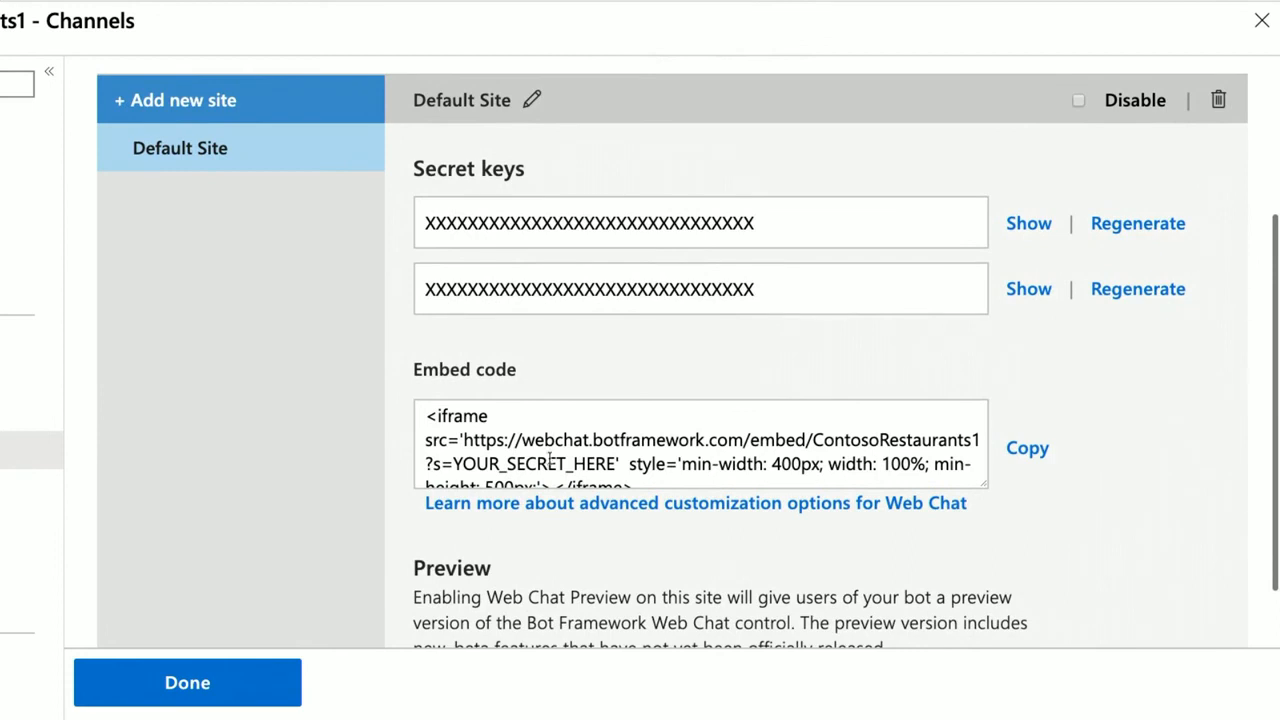
left_click_drag(430, 414, 687, 483)
left_click(684, 475)
scroll(390, 435, "up", 3)
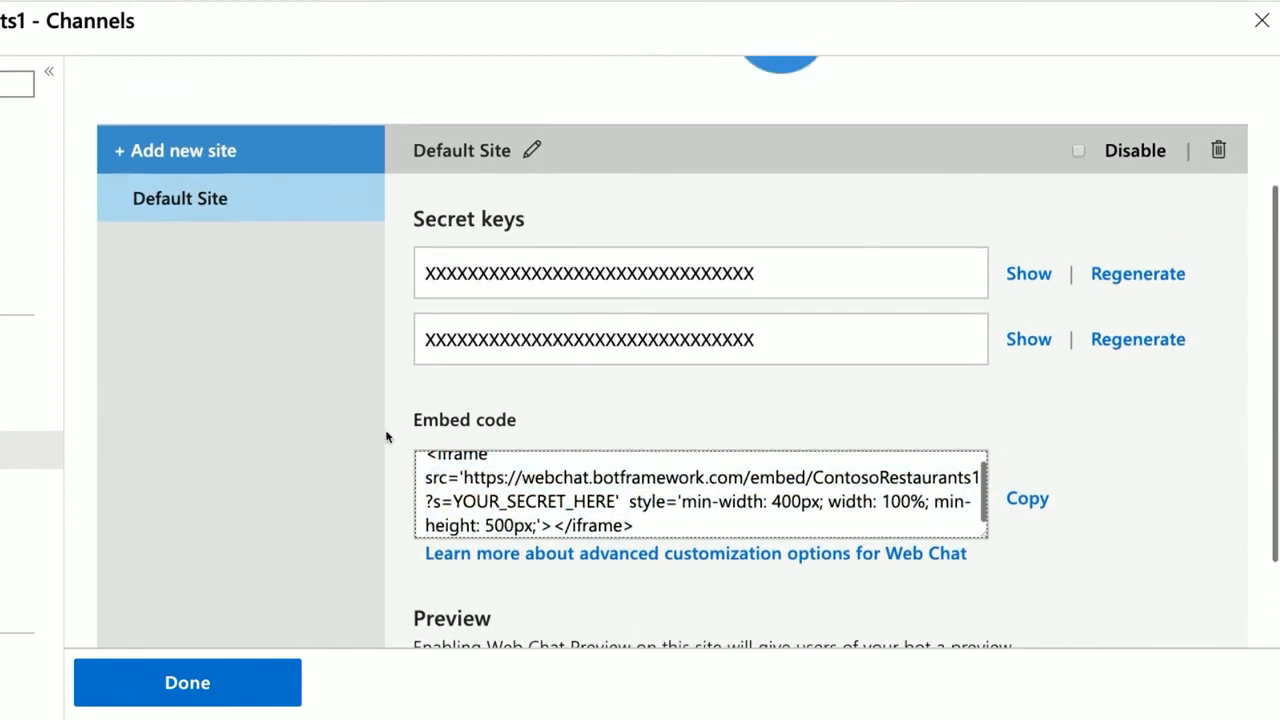
scroll(387, 427, "up", 1)
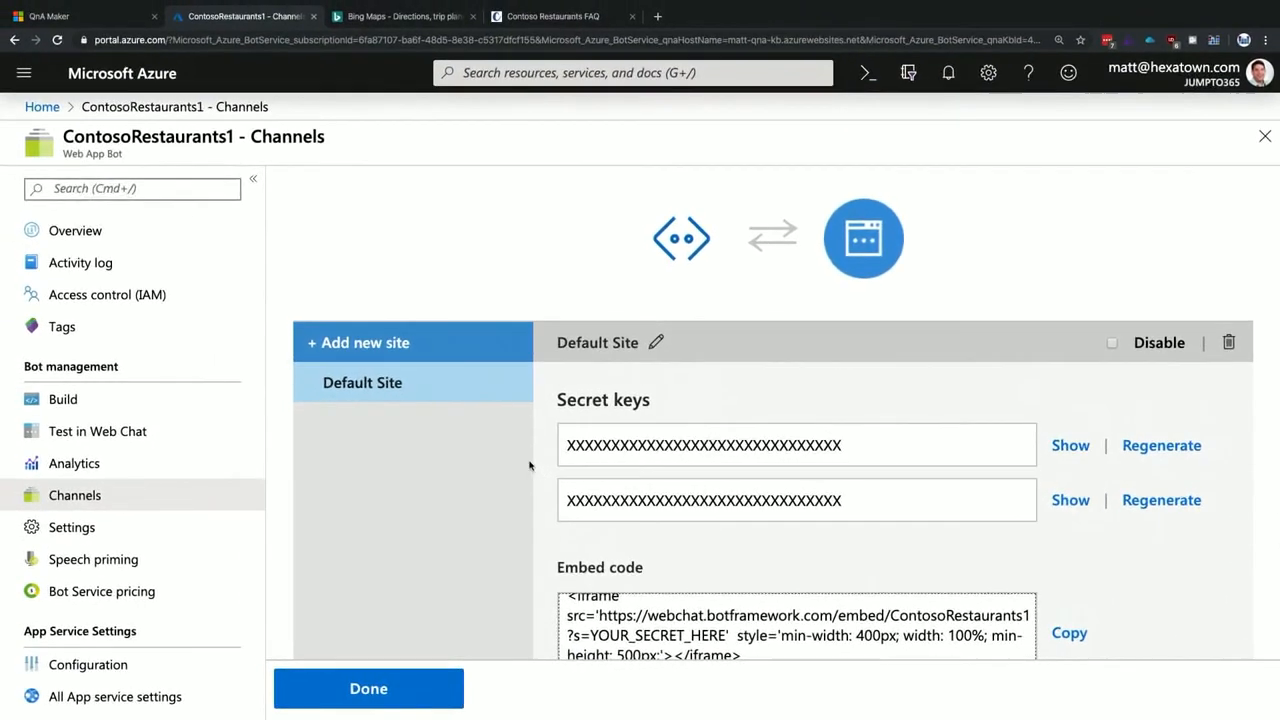
Step: Add Microsoft Teams as a featured channel for the bot, agreeing to the channel publication terms and privacy statements
left_click(72, 497)
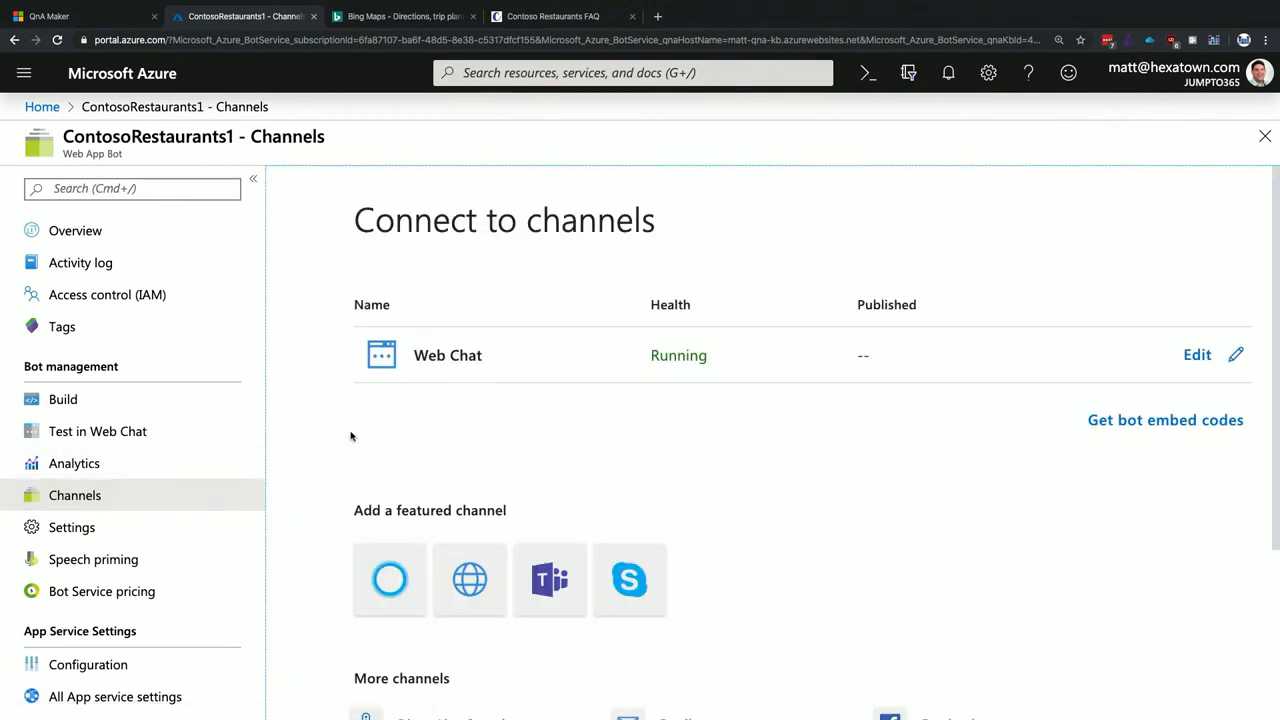
left_click(543, 580)
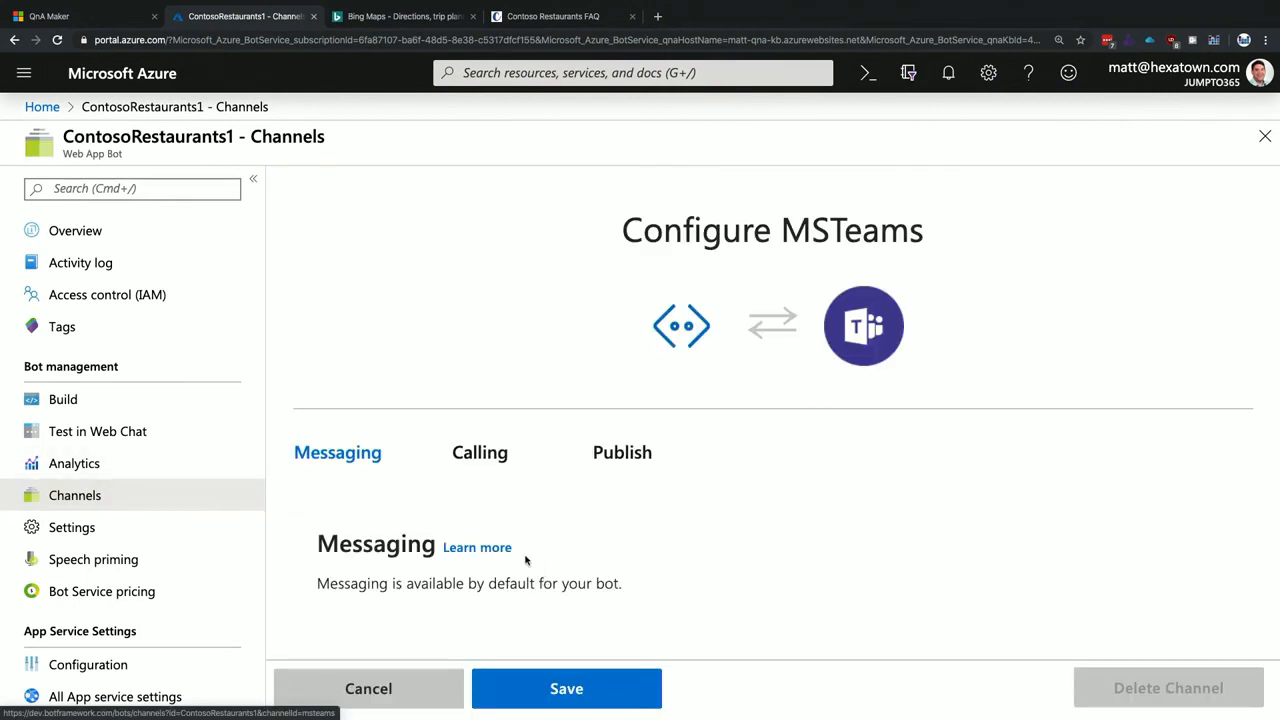
left_click(586, 690)
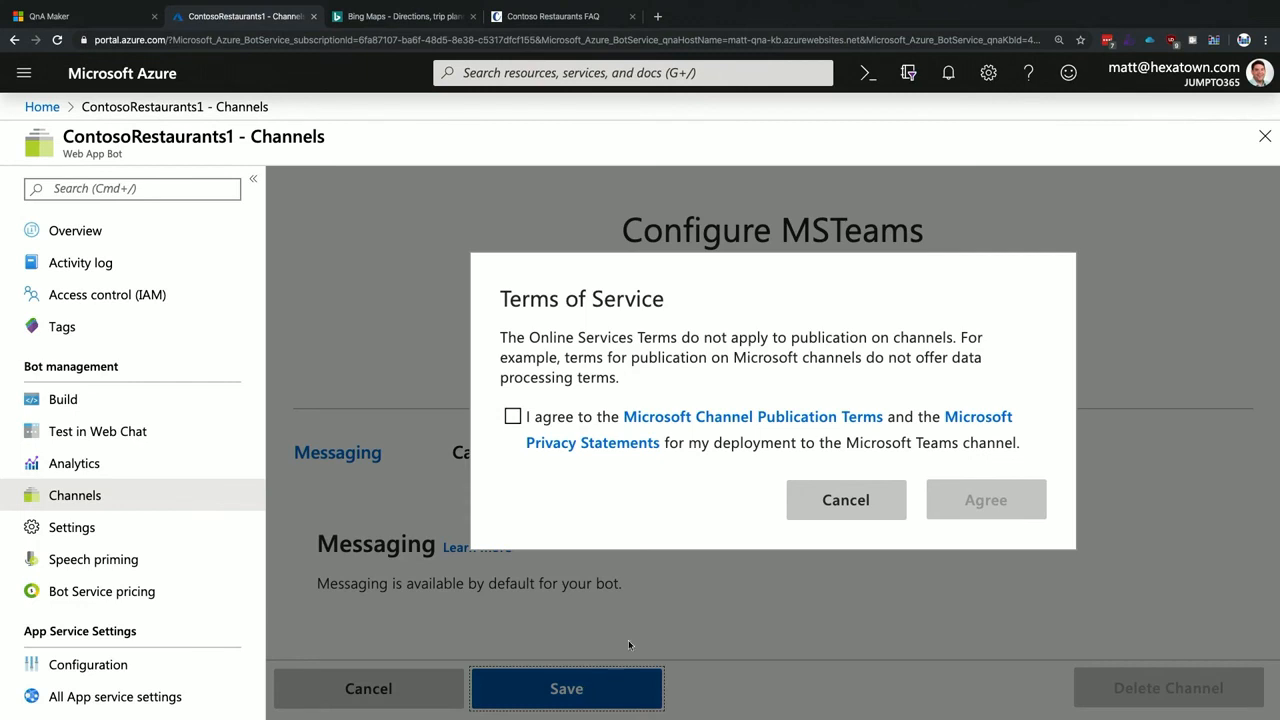
left_click(513, 417)
left_click(962, 499)
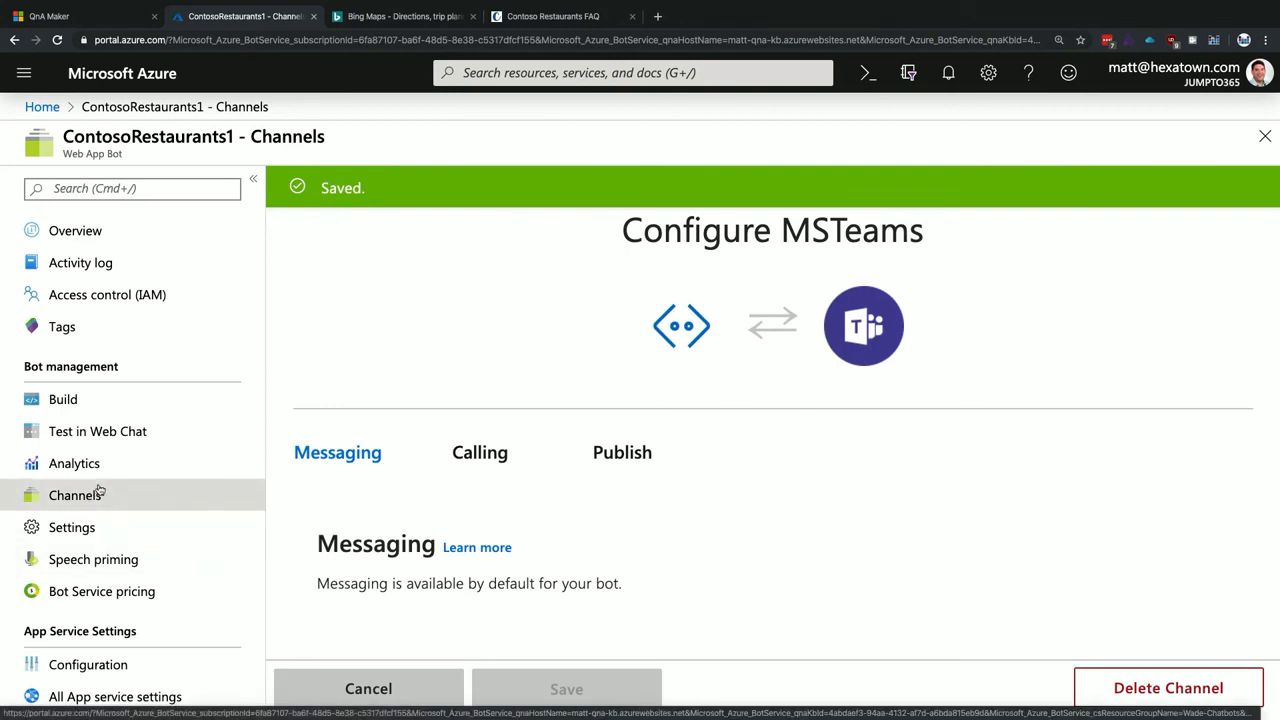
Step: Upload "Contoso Restaurants Icon 256.png" from the Desktop as the bot's profile icon and save the settings
left_click(72, 529)
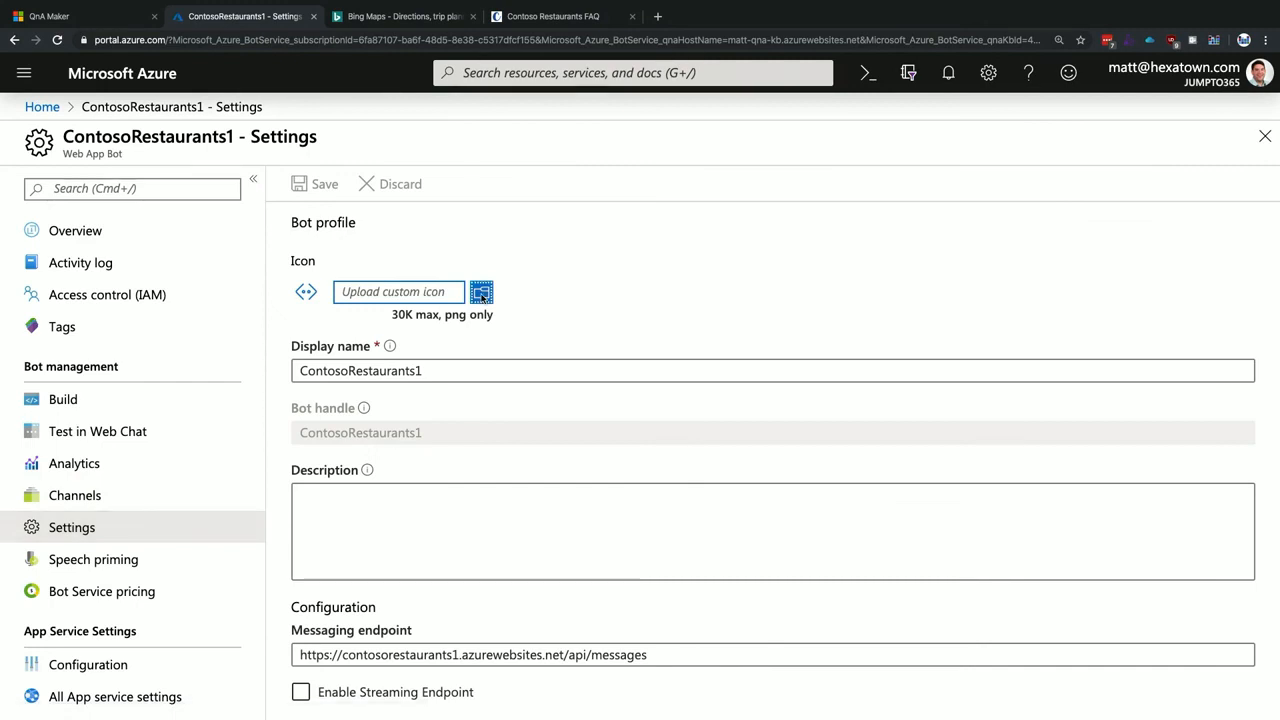
left_click(481, 292)
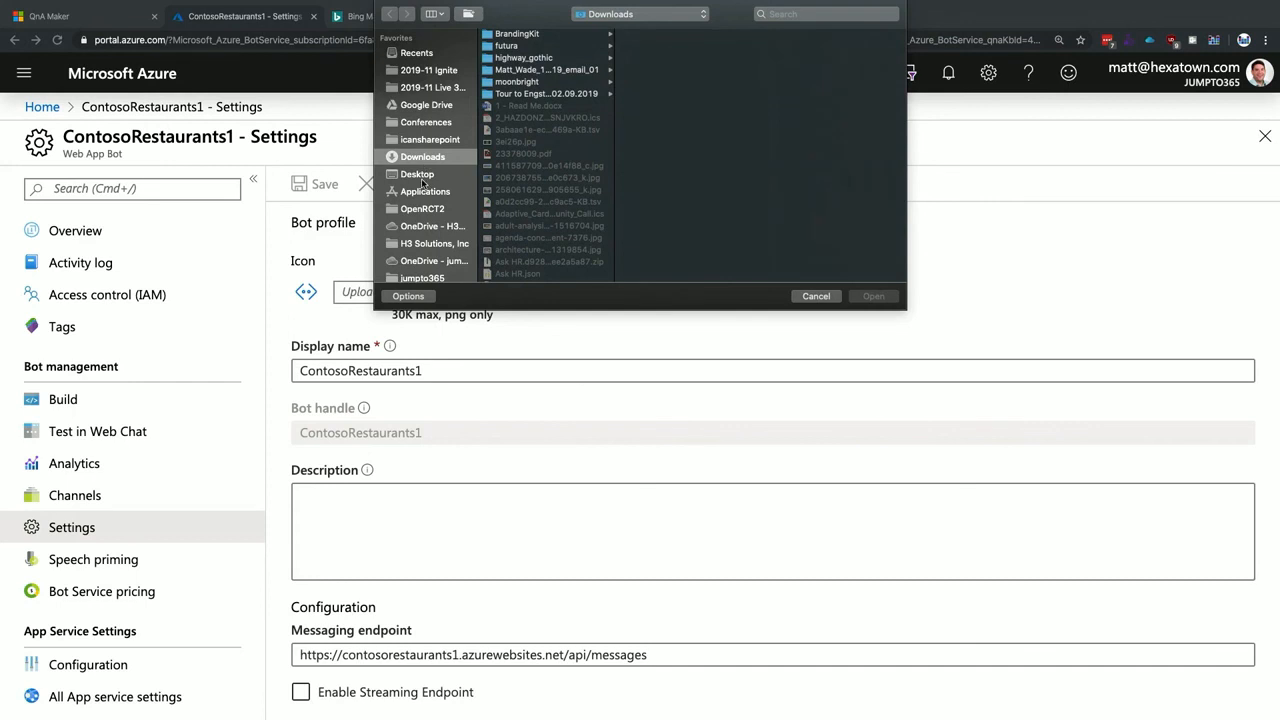
left_click(420, 177)
left_click(548, 70)
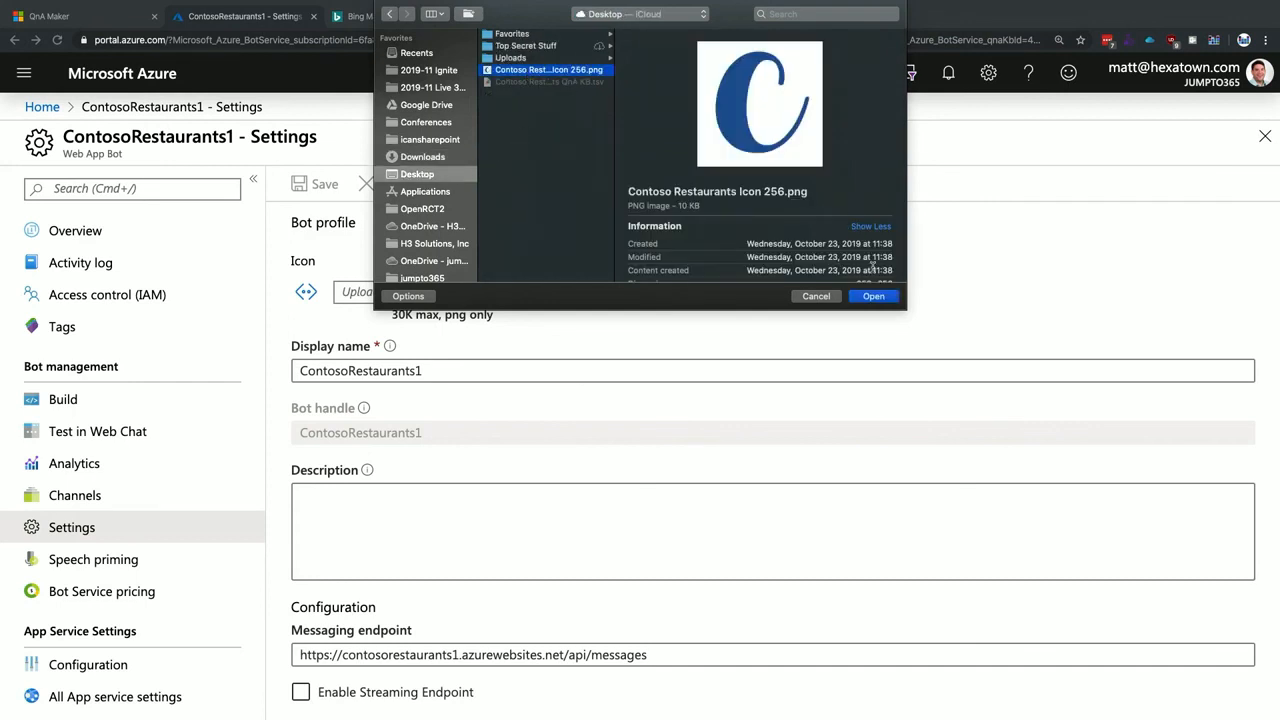
left_click(872, 296)
left_click(336, 186)
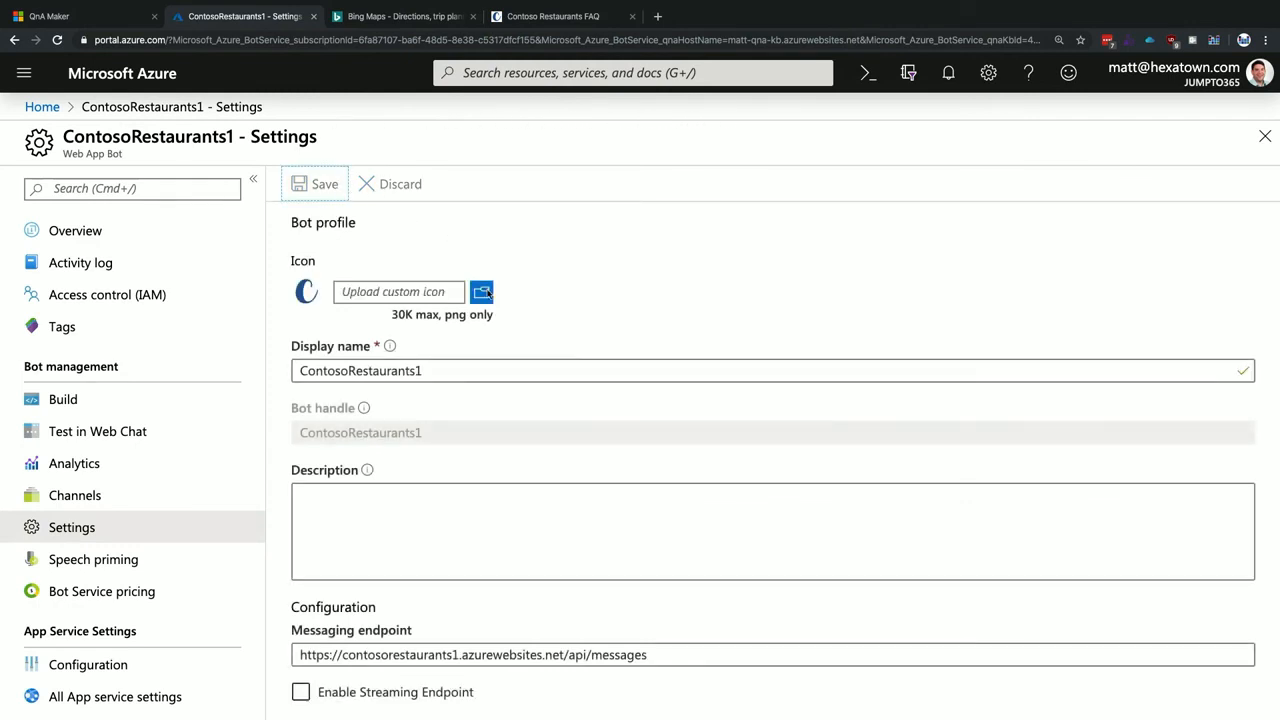
Step: Add the Direct Line channel to the bot with its Default Site and finish the configuration
left_click(143, 494)
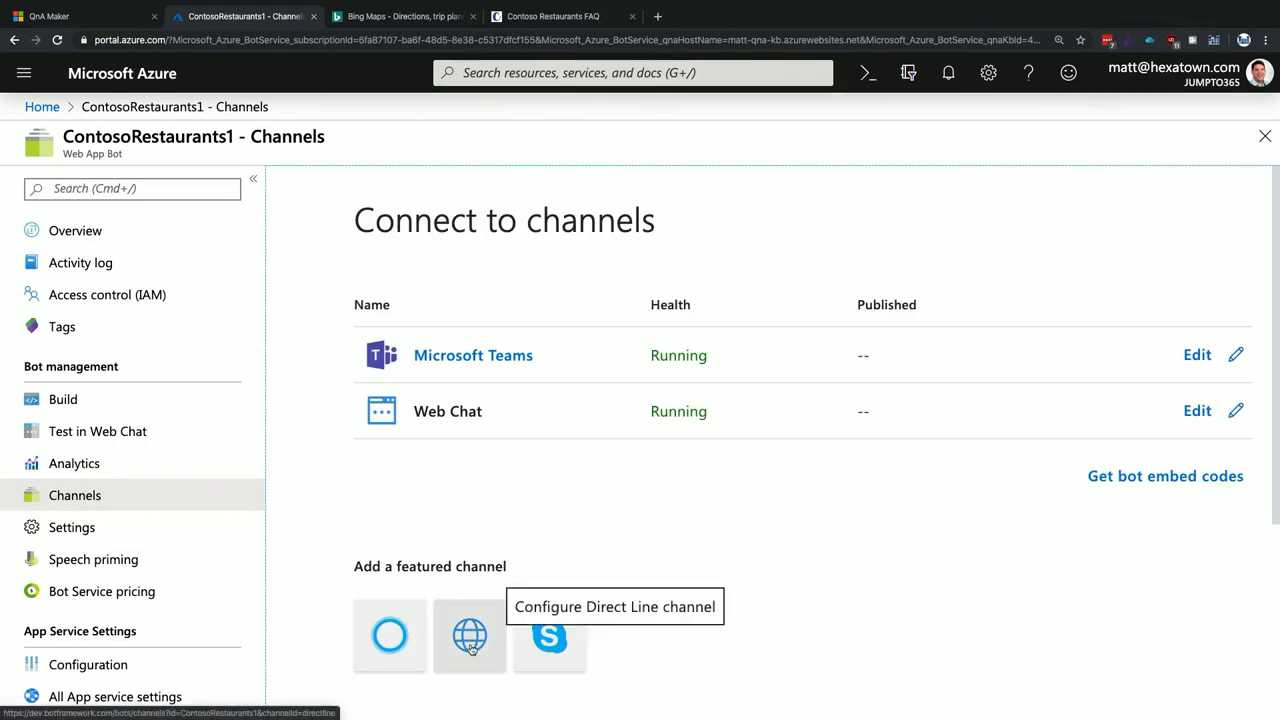
left_click(470, 640)
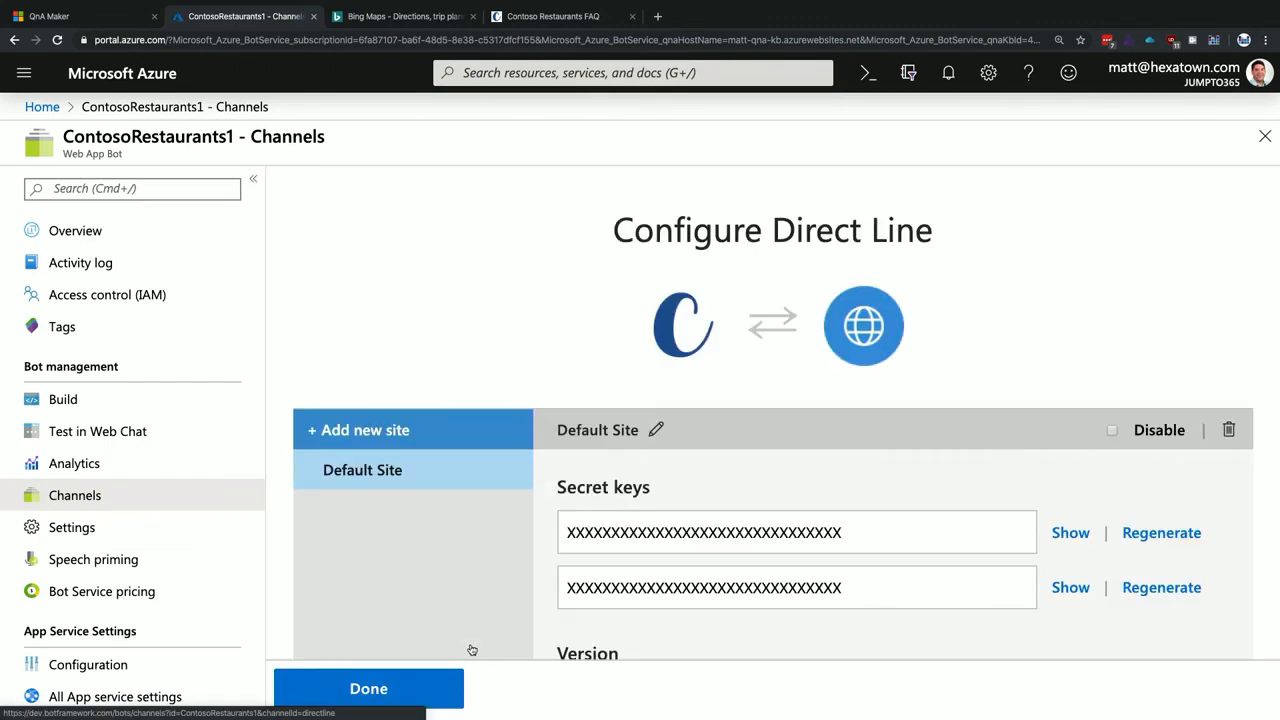
left_click(392, 700)
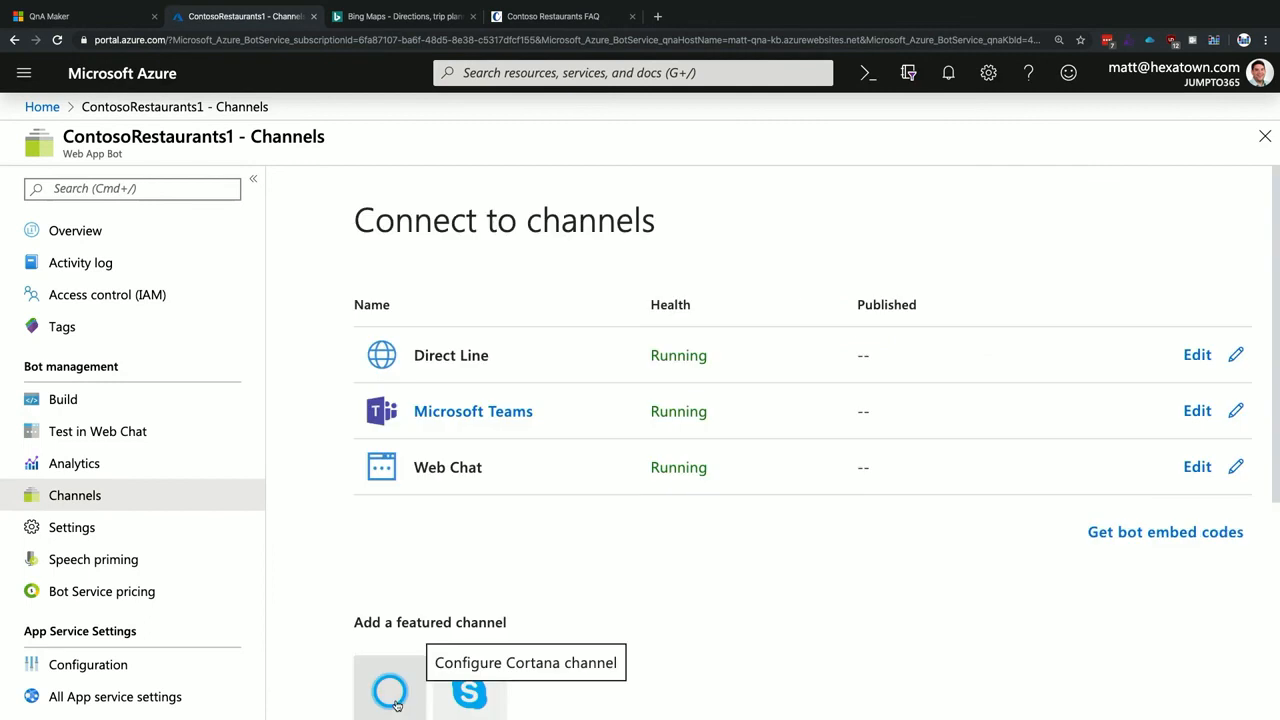